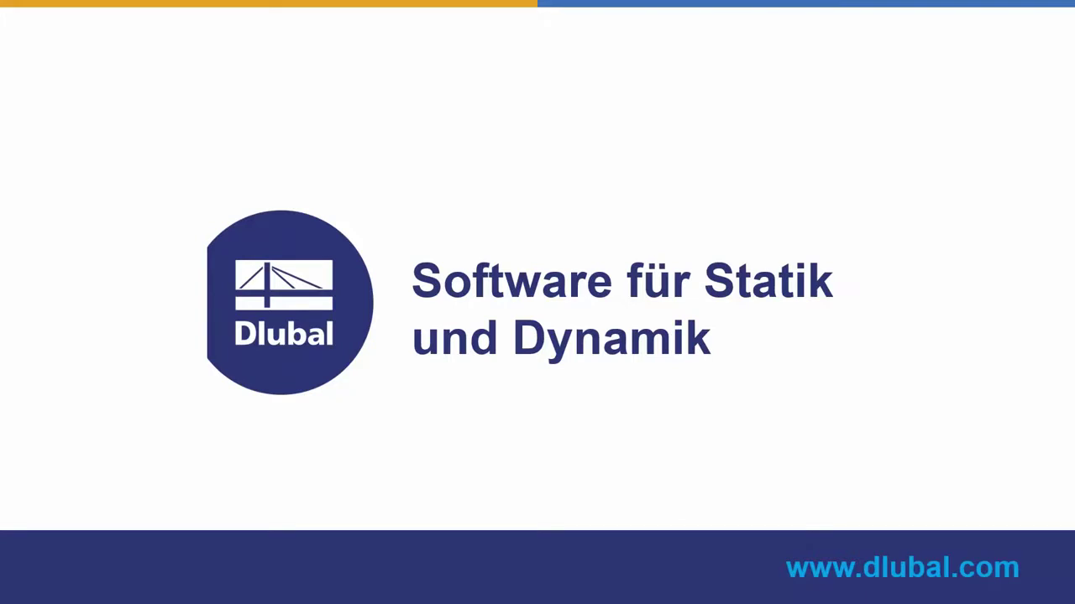
Move from the Dlubal title slide to the 'Dlubal Infotag 2018' RFEM and Revit slide.
left_click(603, 233)
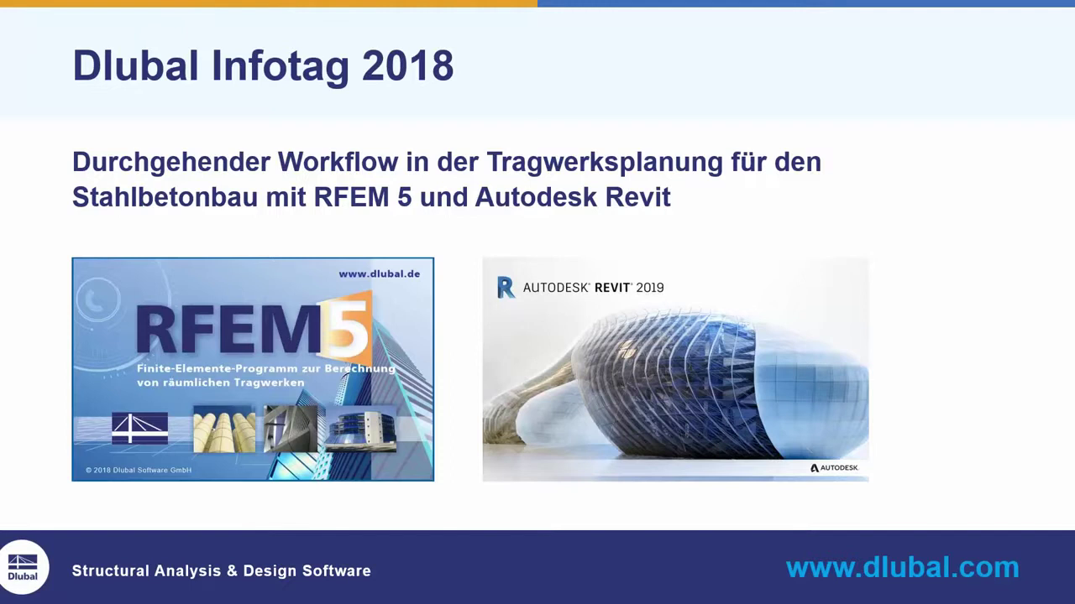
Advance from the BIM-orientierte Planung slide through to the 'Live-Demo: Revit => RFEM => Revit' slide.
key("Right")
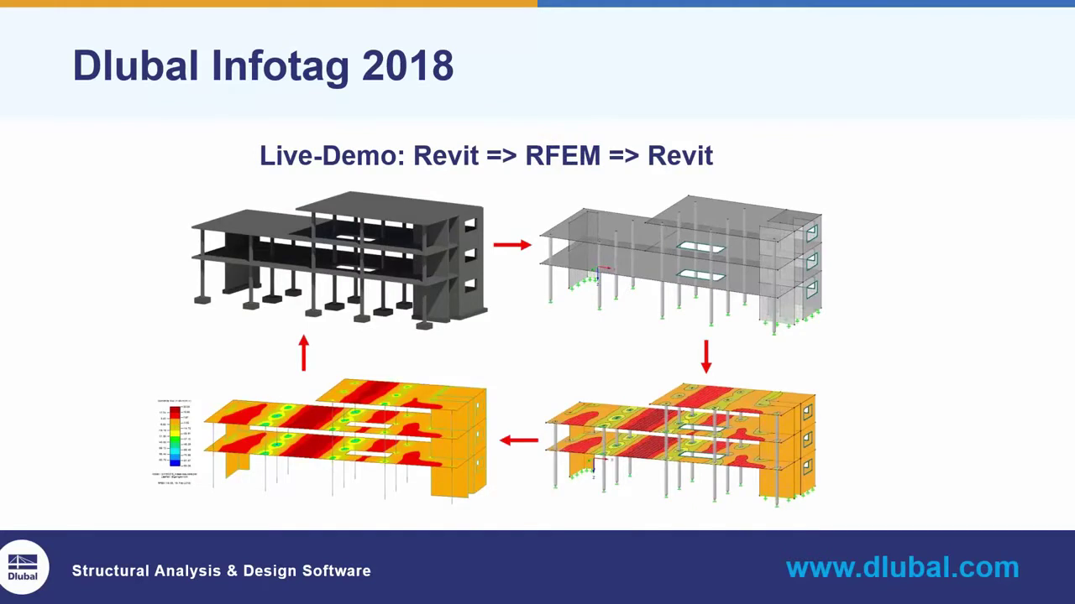
Exit the slideshow and minimize PowerPoint to reveal the Revit 3D building model.
key("Escape")
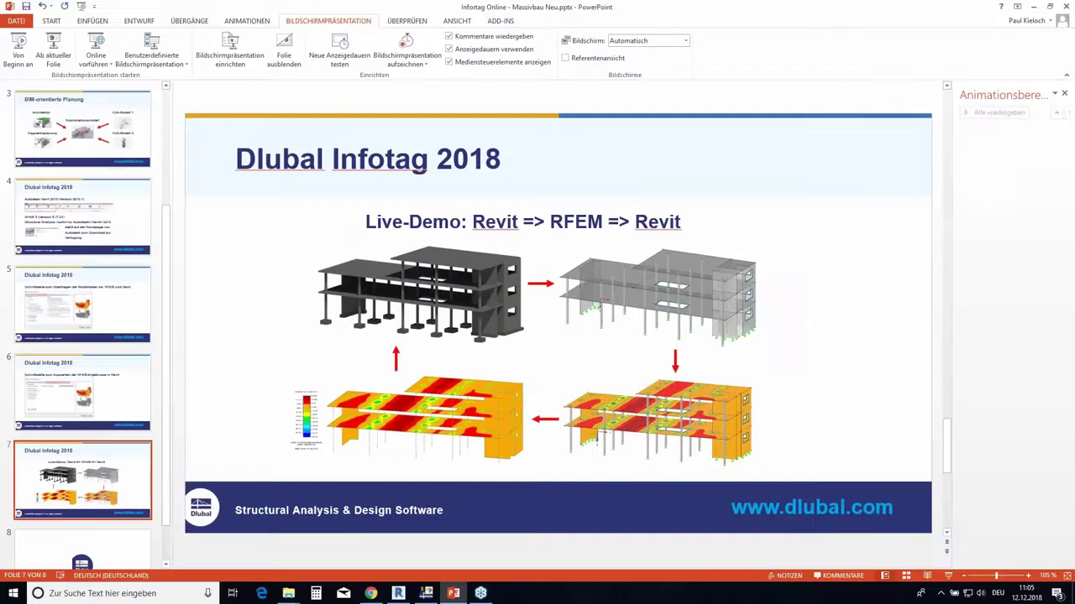
left_click(1036, 7)
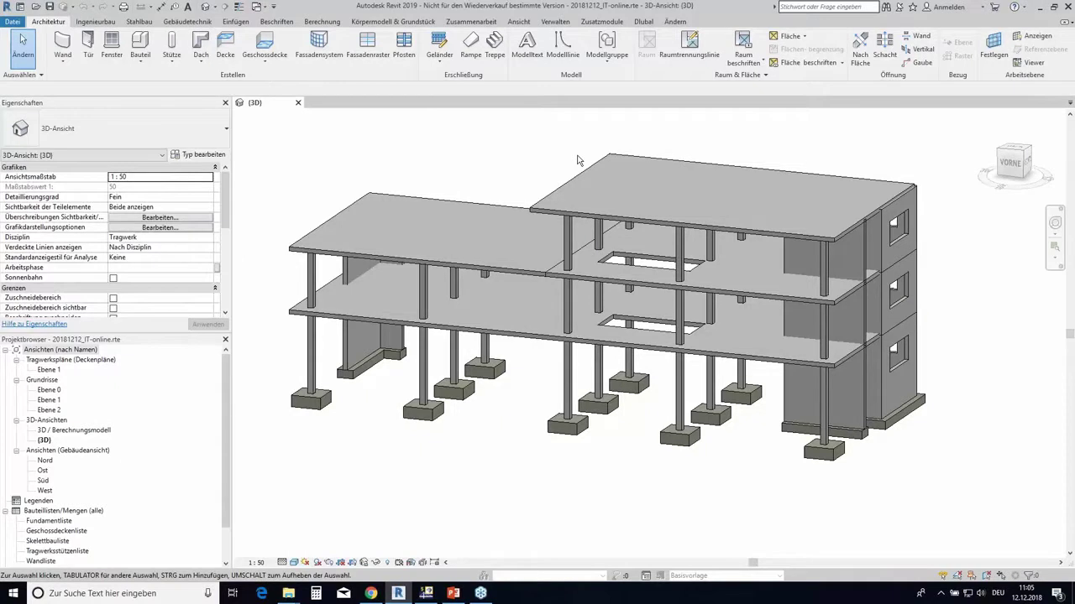
Orbit the concrete building to inspect it from the front, back, sides and corners.
mouse_move(576, 156)
middle_mouse_down("shift")
mouse_move(581, 124)
mouse_move(569, 151)
middle_mouse_up("shift")
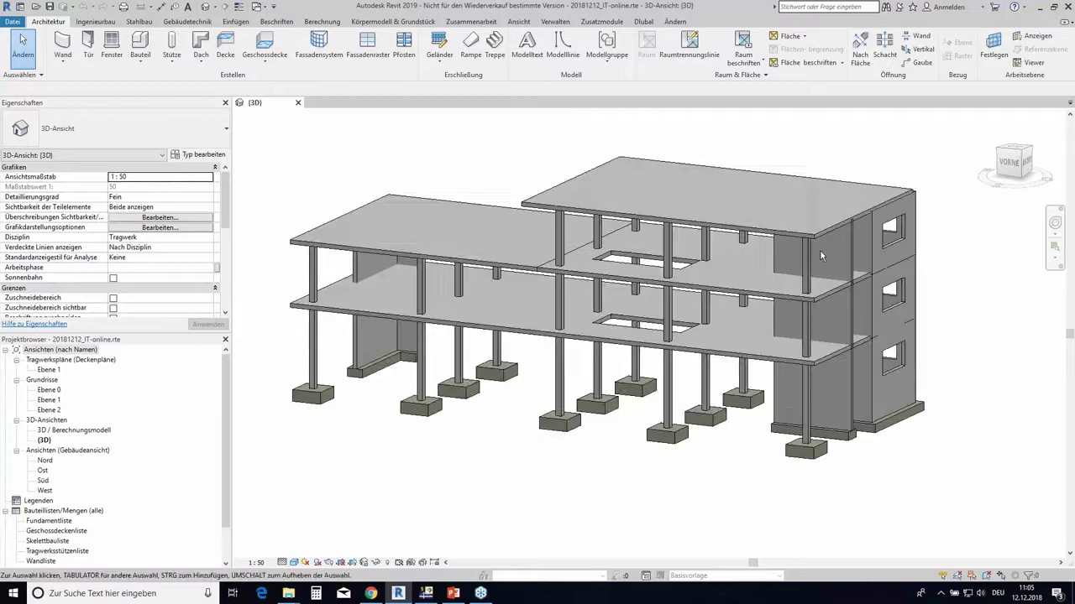
mouse_move(967, 368)
middle_mouse_down("shift")
mouse_move(628, 321)
mouse_move(637, 341)
middle_mouse_up("shift")
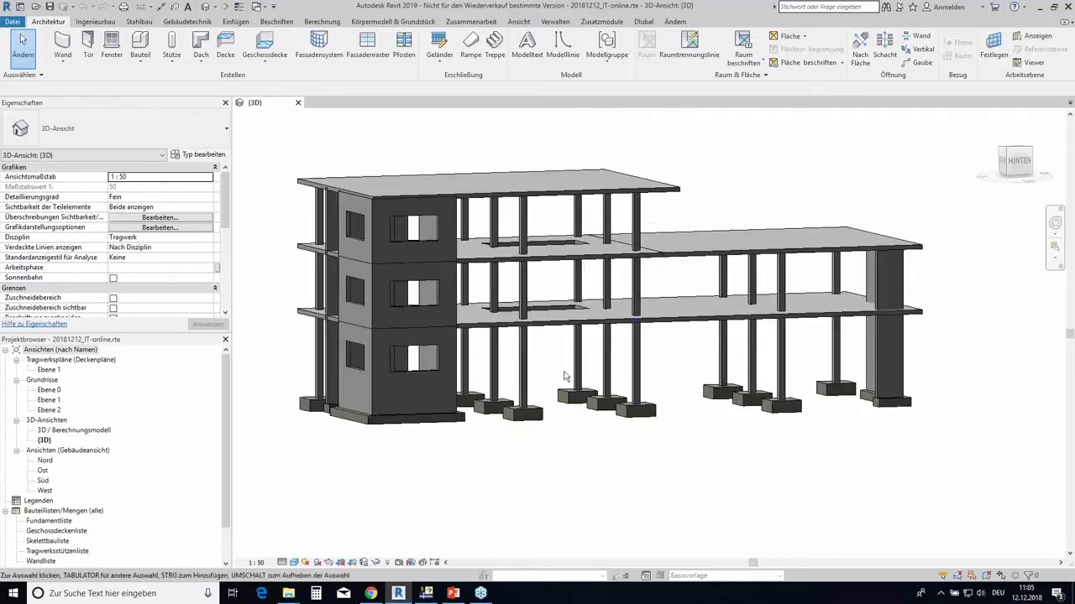
middle_click_drag(556, 365, 589, 394, "shift")
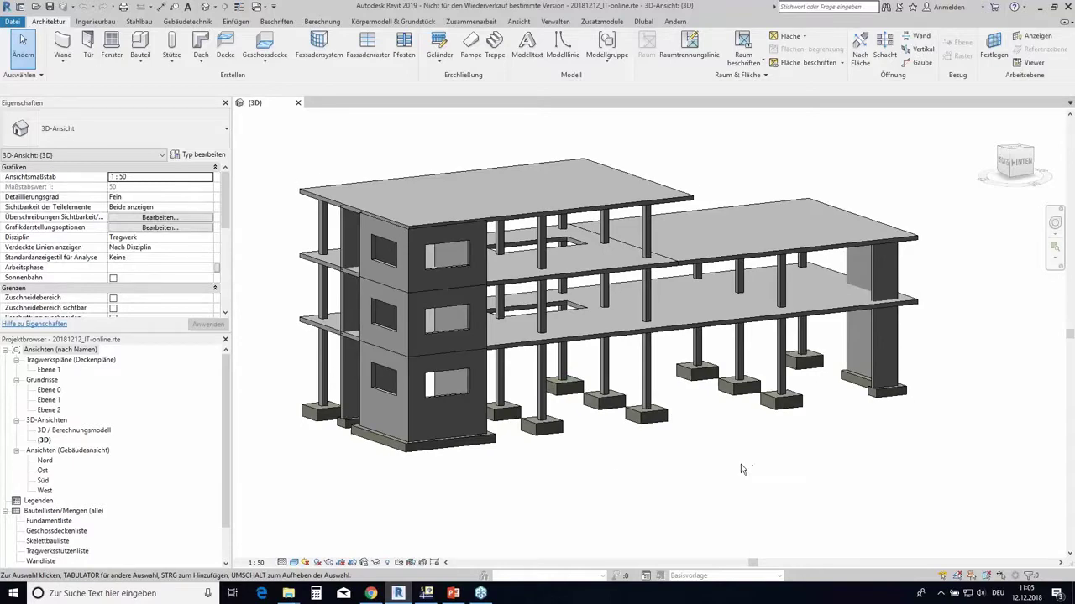
mouse_move(756, 464)
middle_mouse_down("shift")
mouse_move(504, 475)
mouse_move(640, 372)
middle_mouse_up("shift")
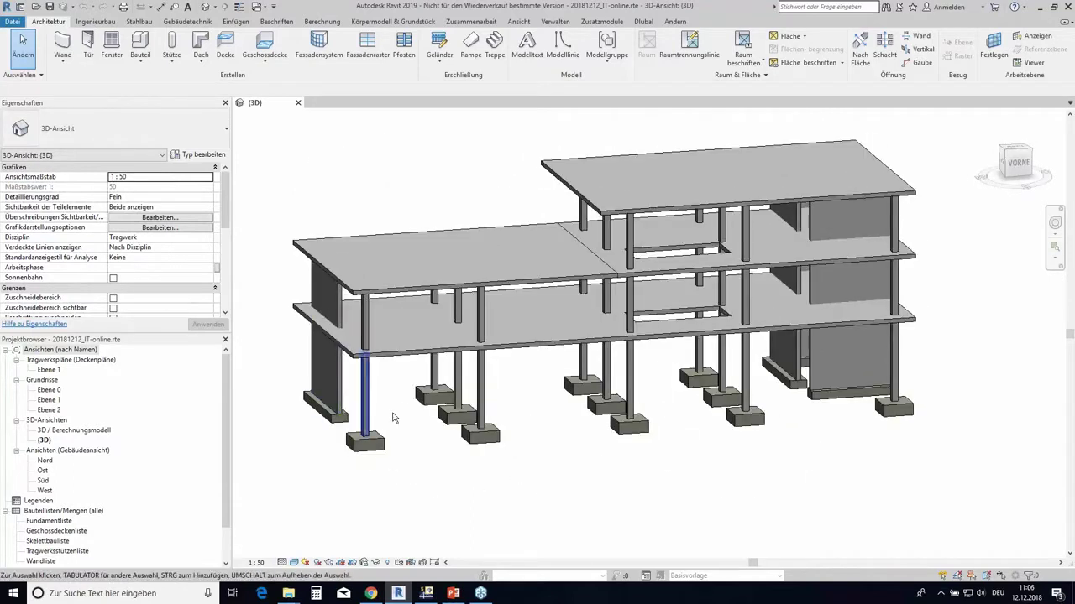
middle_click_drag(360, 419, 844, 369, "shift")
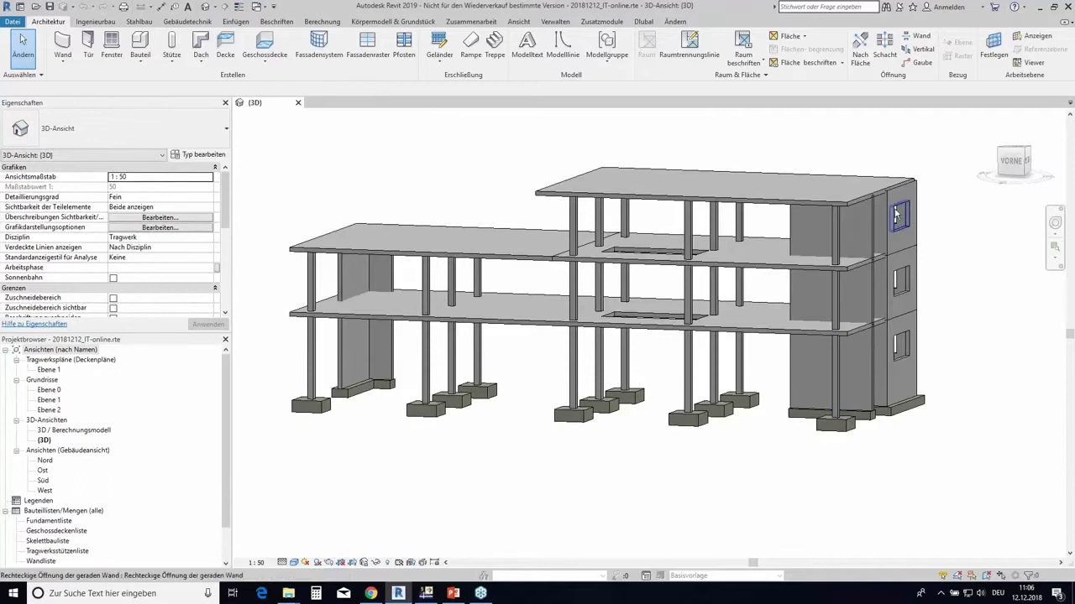
mouse_move(844, 369)
middle_mouse_down("shift")
mouse_move(823, 386)
mouse_move(810, 339)
mouse_move(870, 336)
mouse_move(846, 253)
middle_mouse_up("shift")
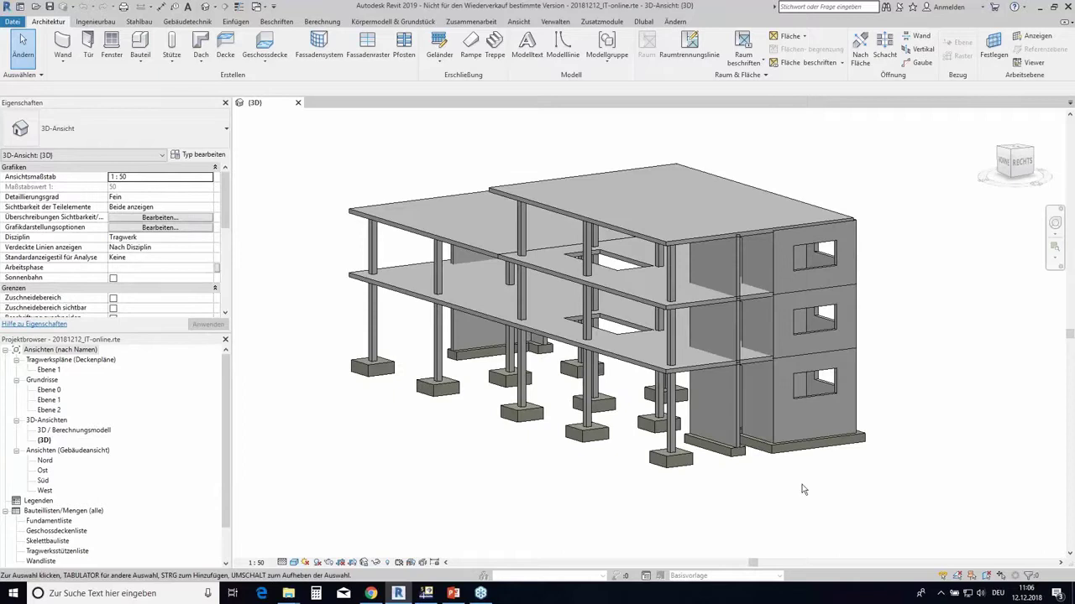
mouse_move(707, 488)
middle_mouse_down("shift")
mouse_move(683, 338)
mouse_move(629, 444)
mouse_move(610, 434)
middle_mouse_up("shift")
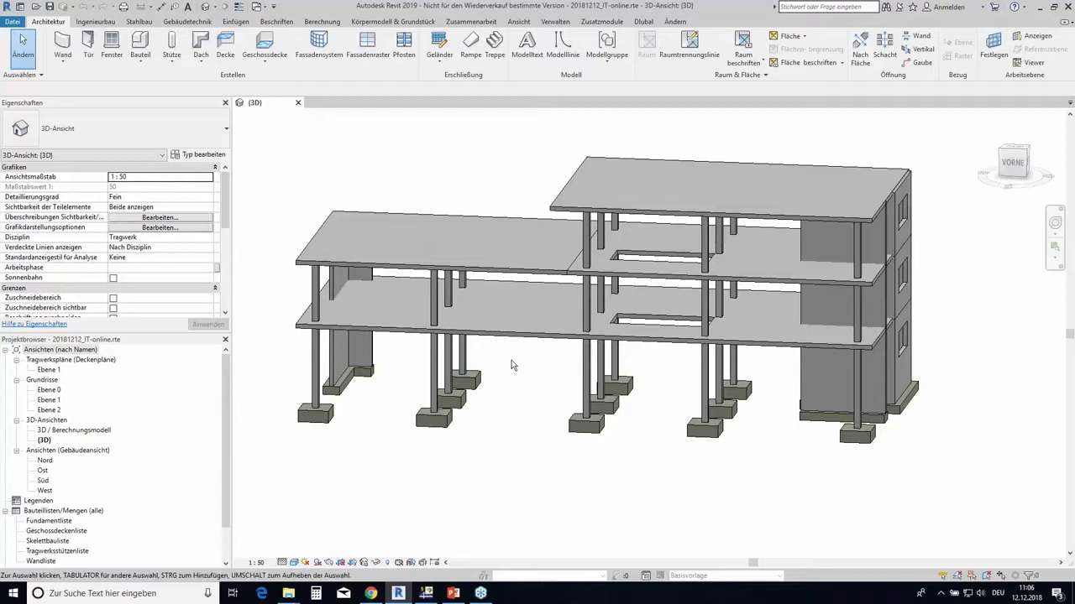
mouse_move(683, 390)
middle_mouse_down("shift")
mouse_move(660, 394)
mouse_move(638, 373)
middle_mouse_up("shift")
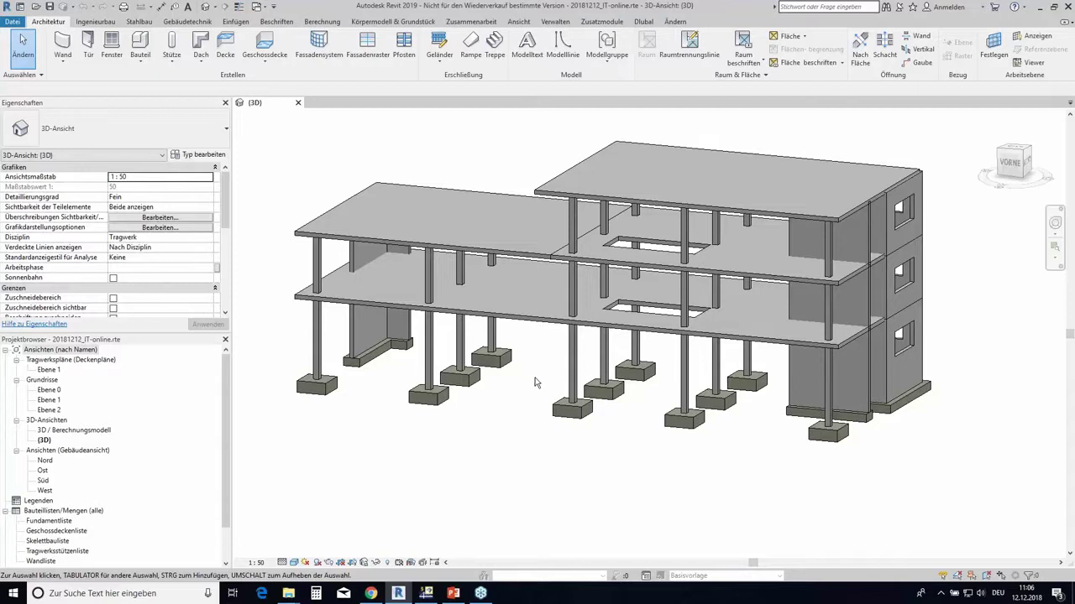
middle_click_drag(516, 402, 515, 435, "shift")
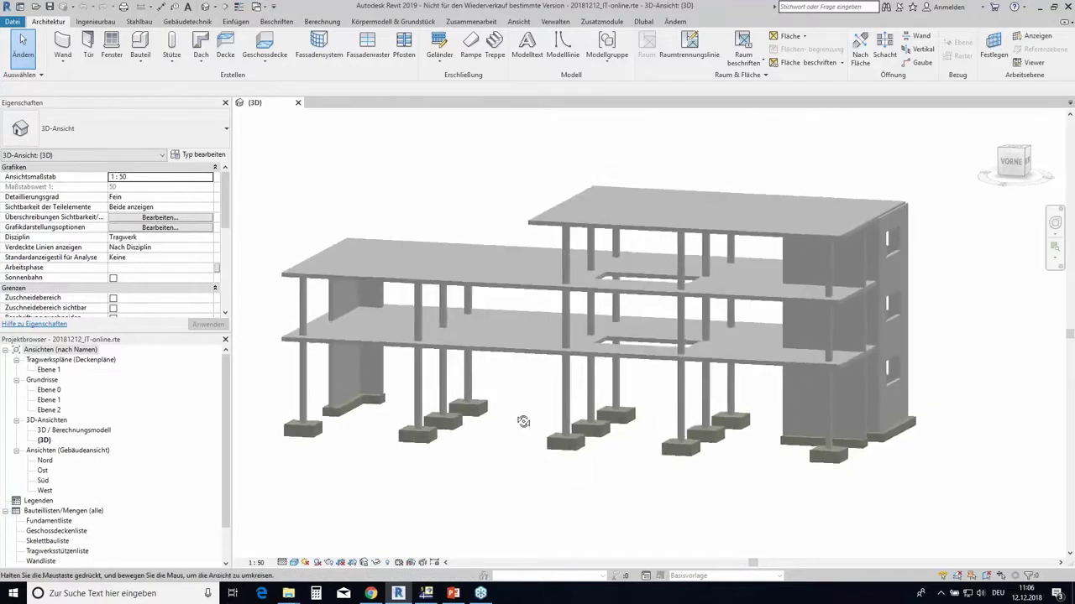
middle_click_drag(515, 434, 523, 419, "shift")
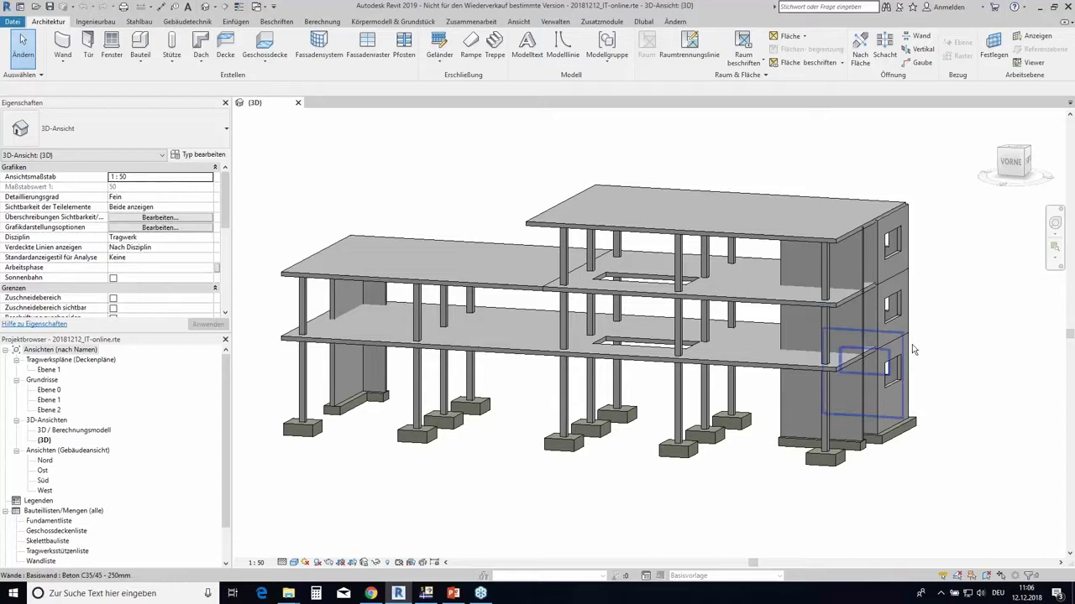
middle_click_drag(945, 386, 956, 356, "shift")
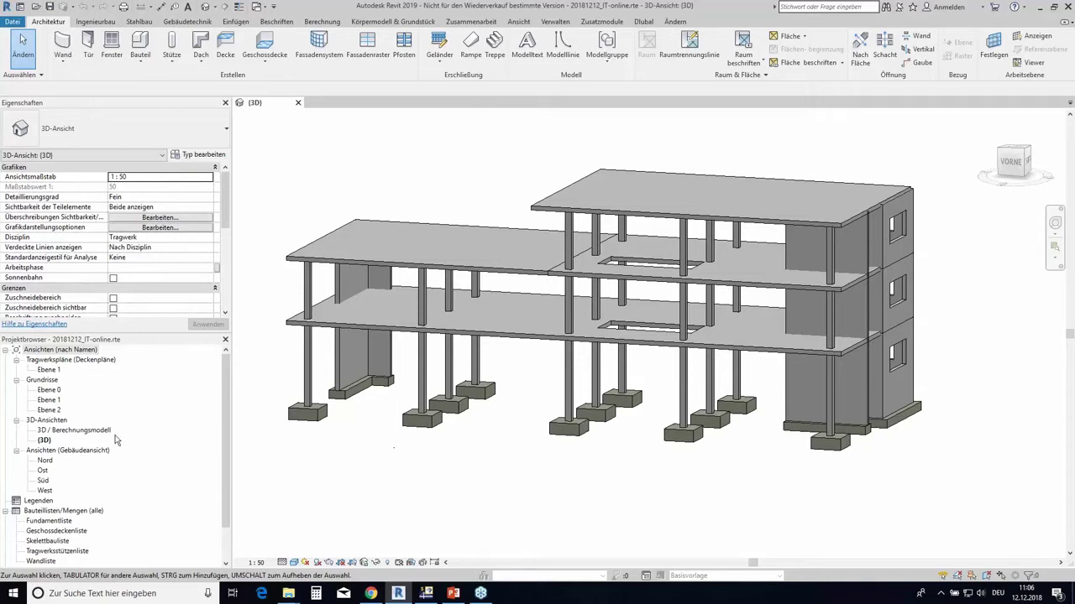
double_click(72, 432)
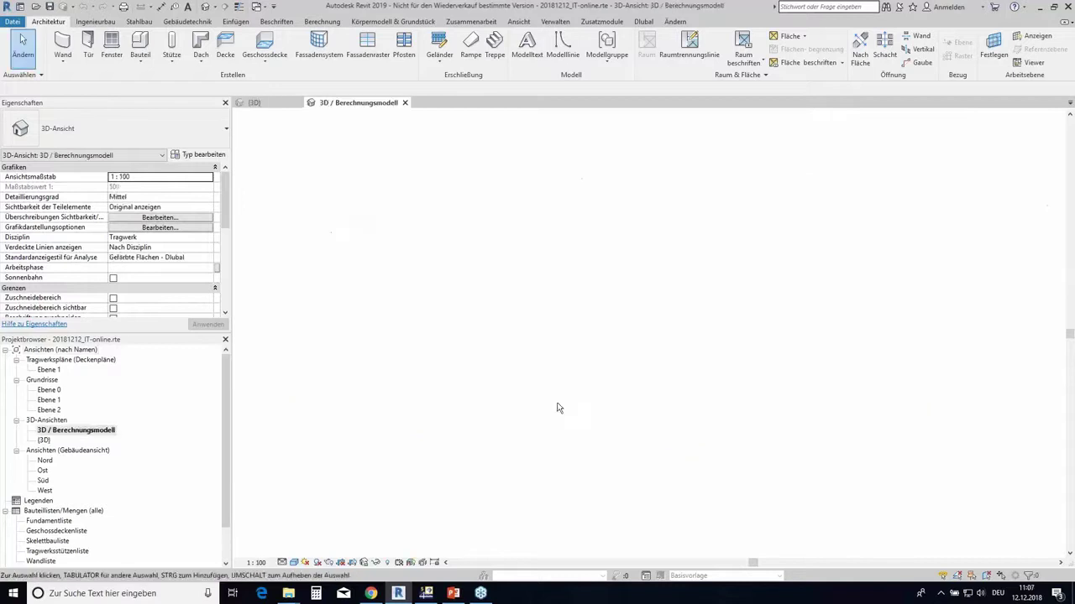
mouse_move(574, 455)
middle_mouse_down("shift")
mouse_move(534, 394)
mouse_move(531, 411)
middle_mouse_up("shift")
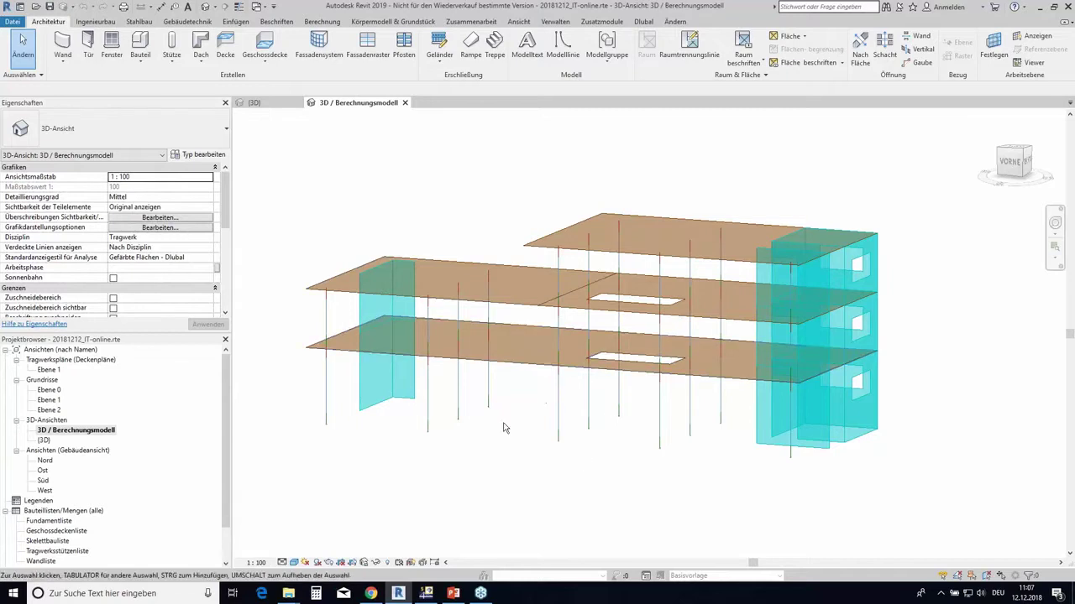
mouse_move(504, 428)
middle_mouse_down("shift")
mouse_move(576, 403)
mouse_move(549, 401)
middle_mouse_up("shift")
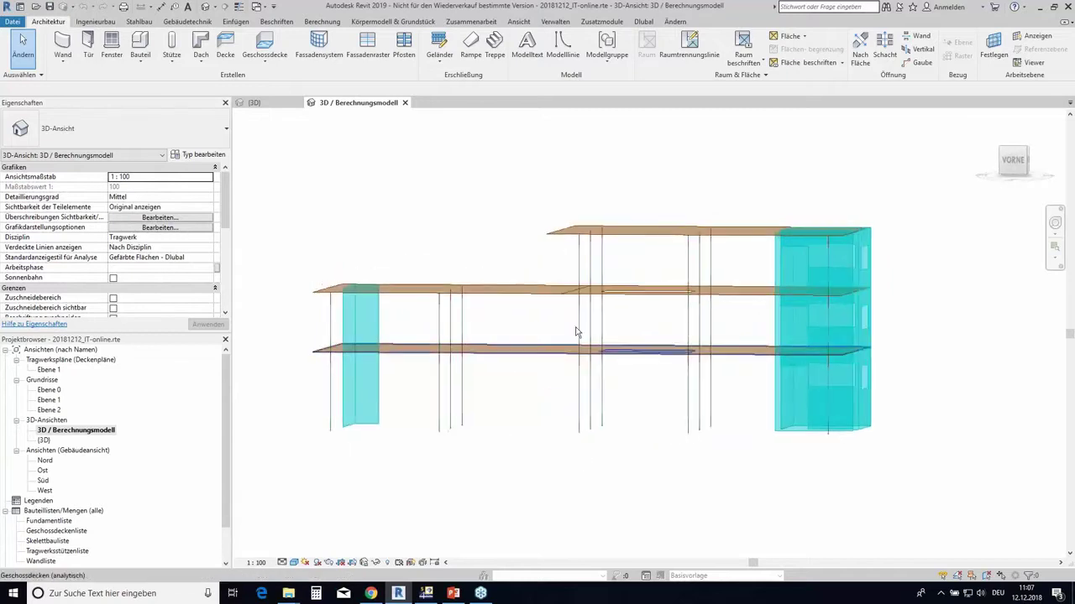
mouse_move(655, 328)
middle_mouse_down("shift")
mouse_move(647, 343)
mouse_move(740, 317)
middle_mouse_up("shift")
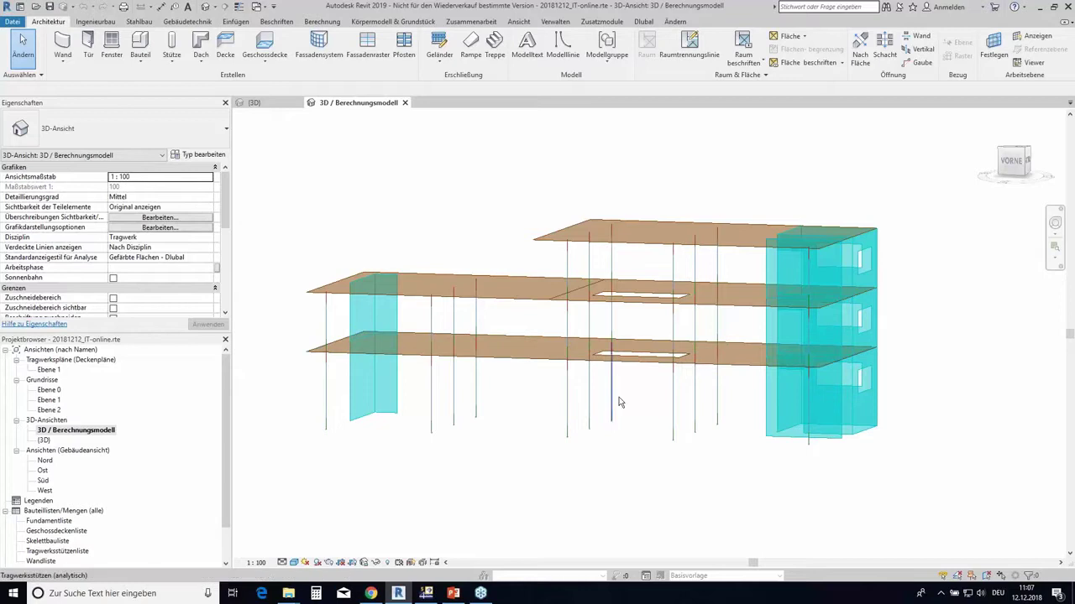
mouse_move(619, 403)
middle_mouse_down("shift")
mouse_move(612, 432)
mouse_move(623, 425)
middle_mouse_up("shift")
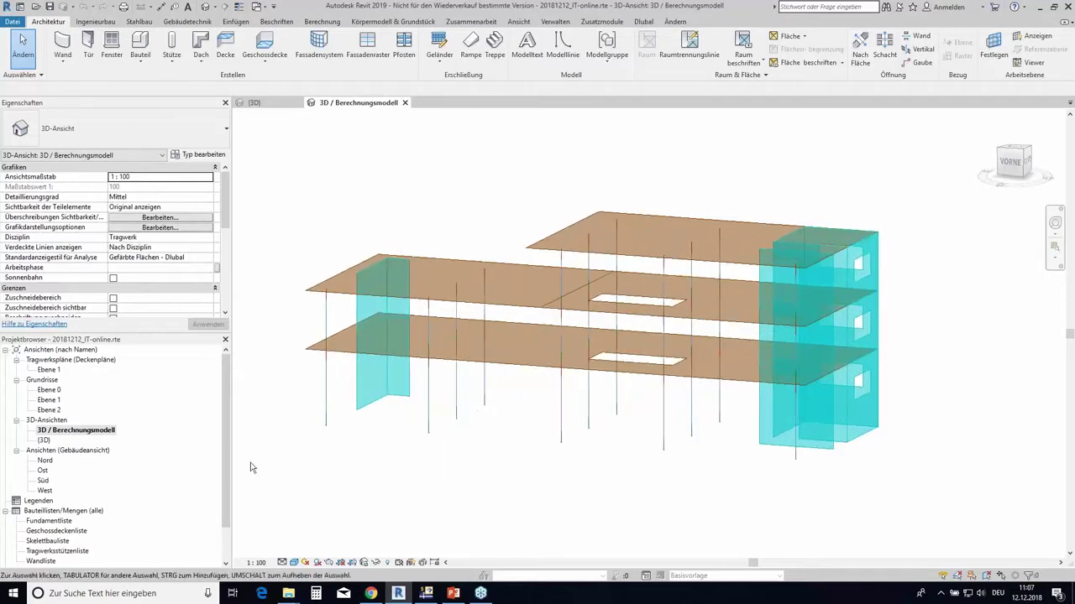
Switch to the shaded (3D) view, close the 3D / Berechnungsmodell tab, and orbit the building.
double_click(44, 441)
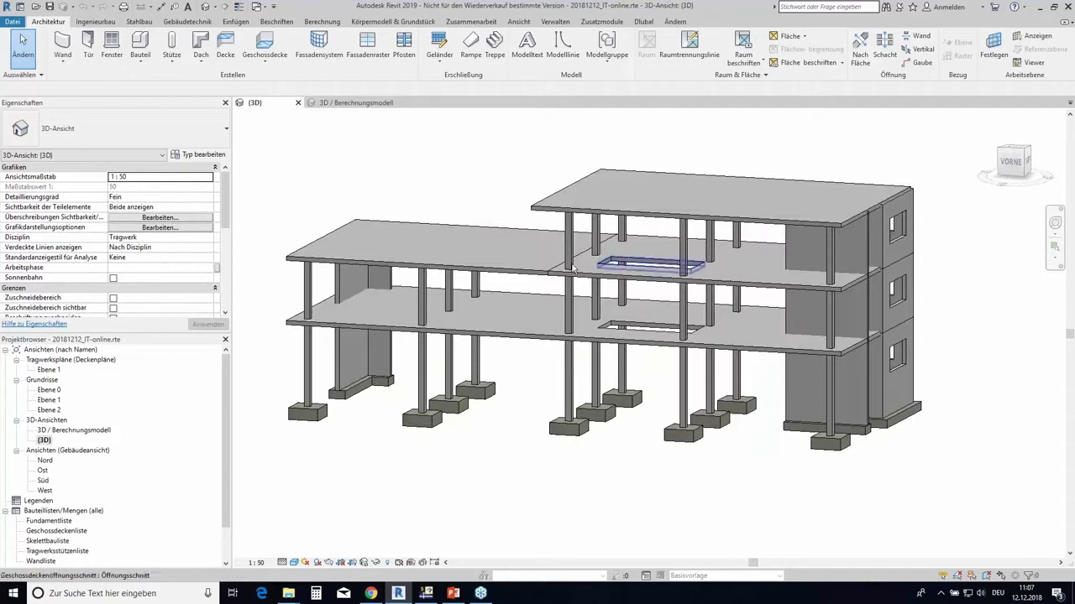
mouse_move(986, 363)
middle_mouse_down("shift")
mouse_move(878, 345)
mouse_move(979, 347)
middle_mouse_up("shift")
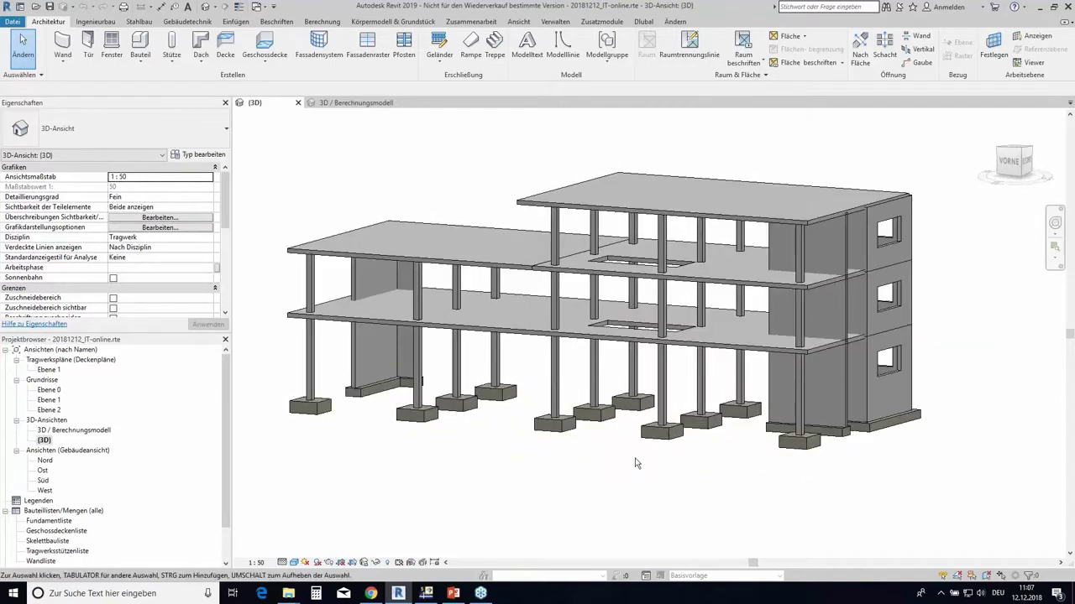
middle_click_drag(599, 443, 629, 466, "shift")
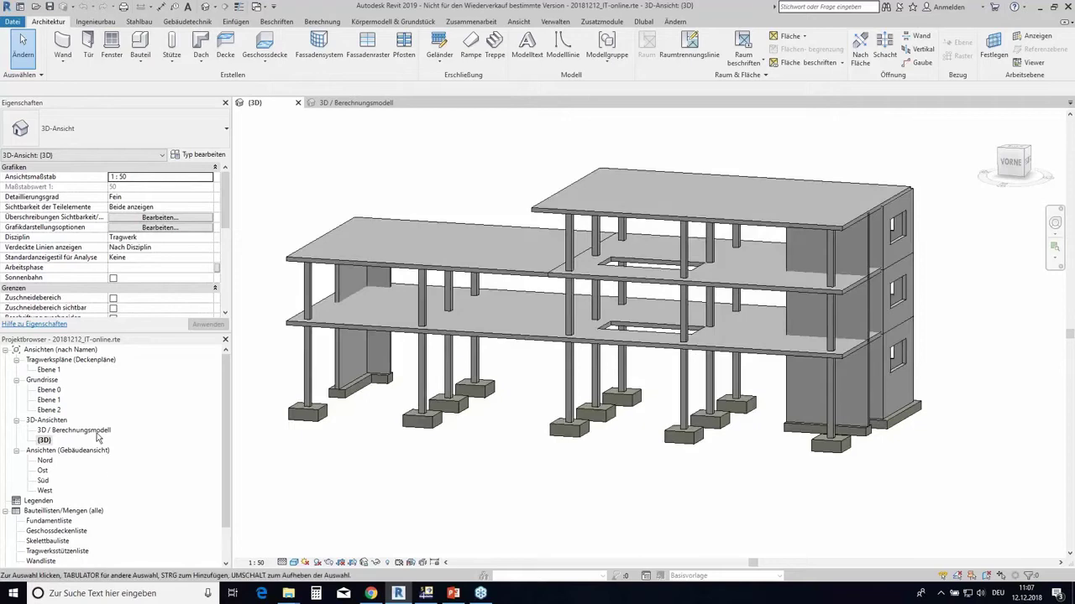
left_click(400, 103)
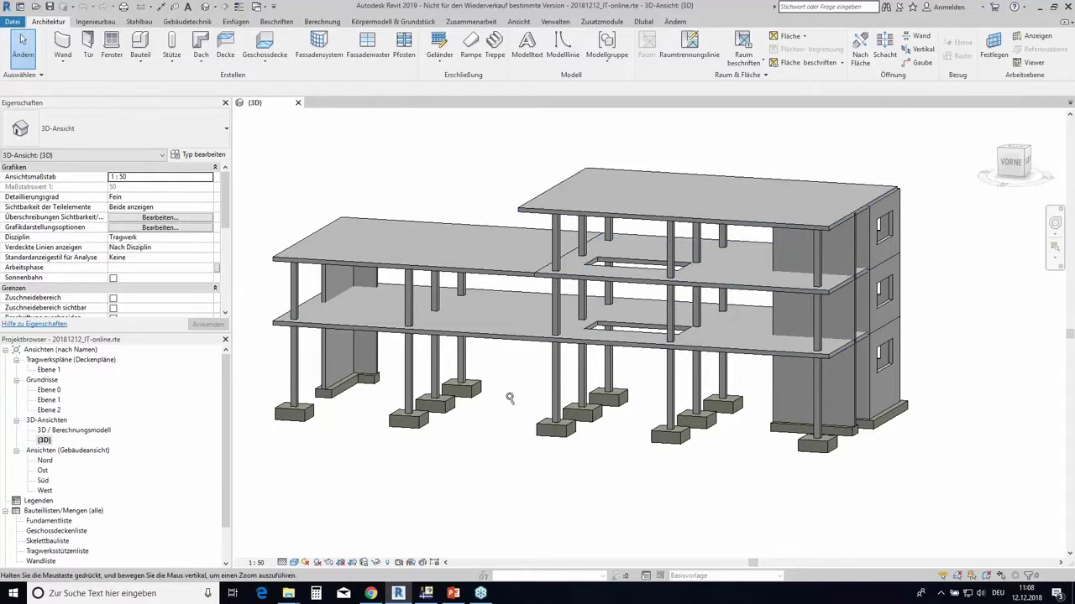
middle_click_drag(514, 399, 483, 404, "shift")
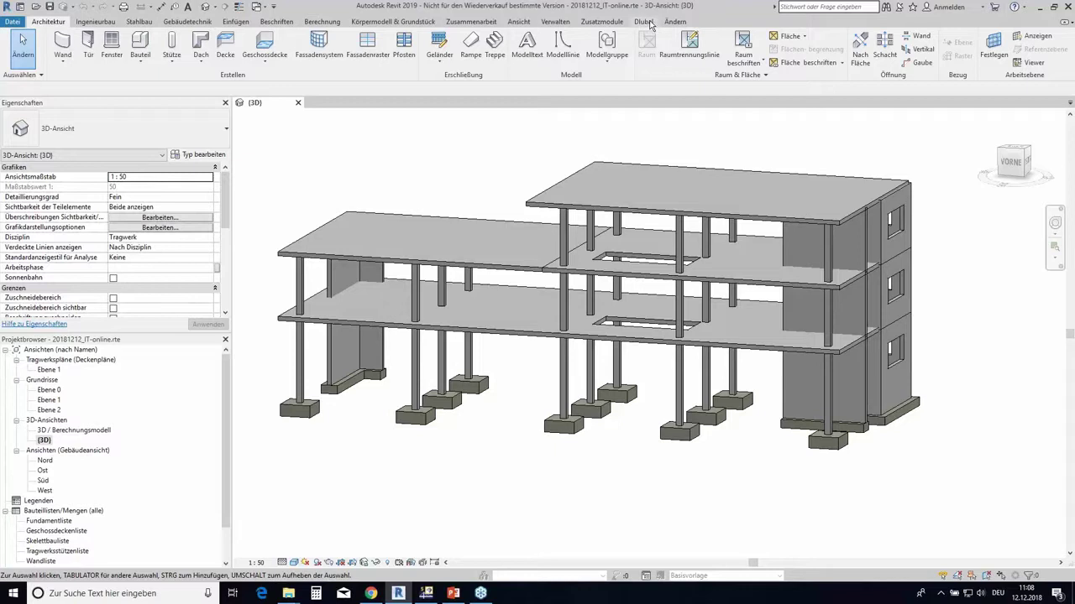
left_click(654, 25)
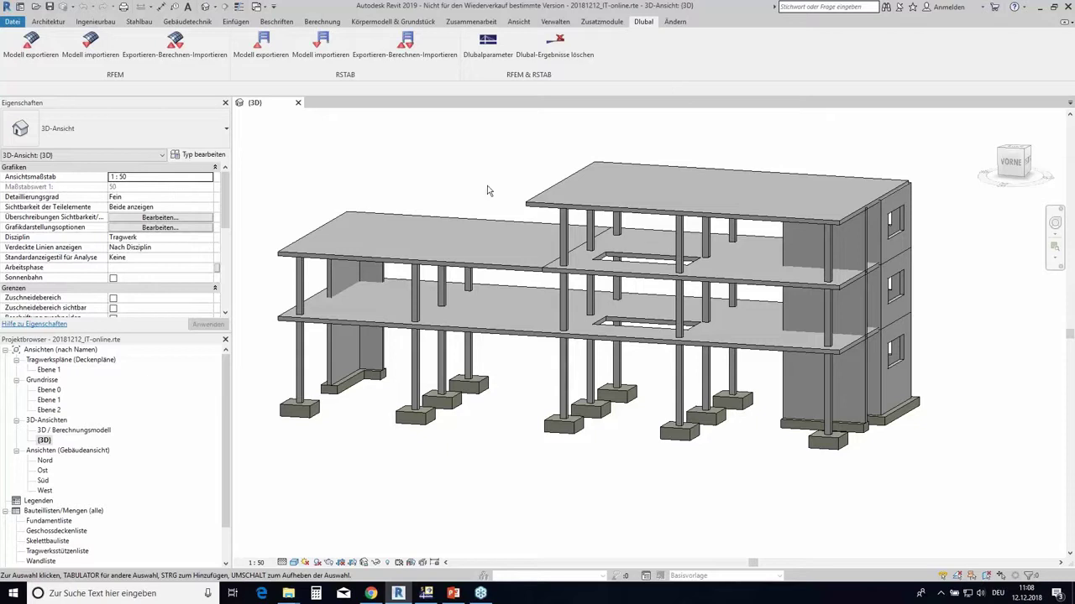
middle_click_drag(449, 185, 473, 188)
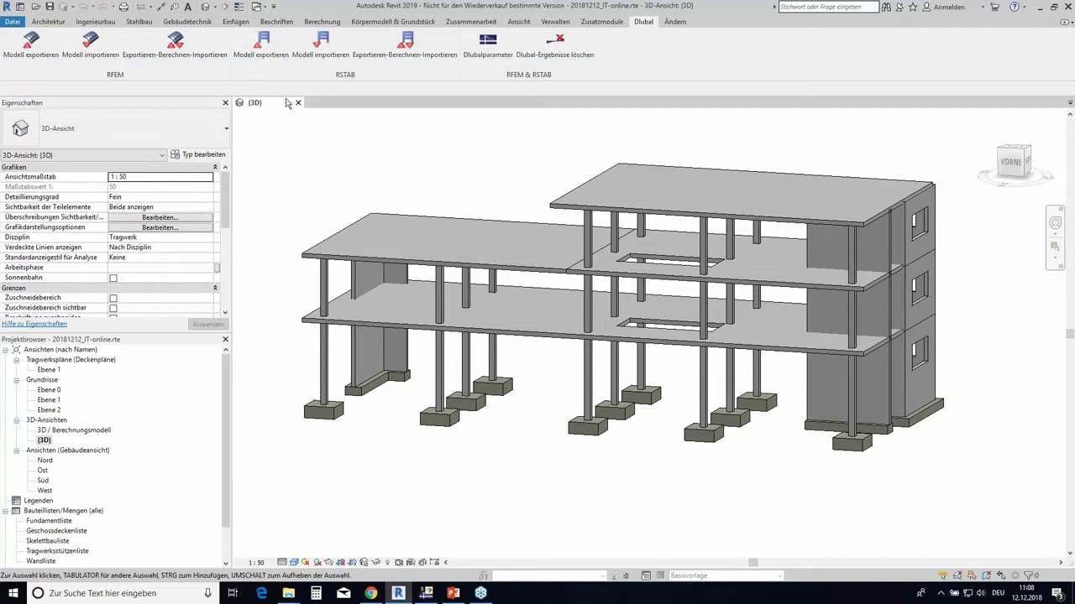
middle_click_drag(456, 166, 464, 161)
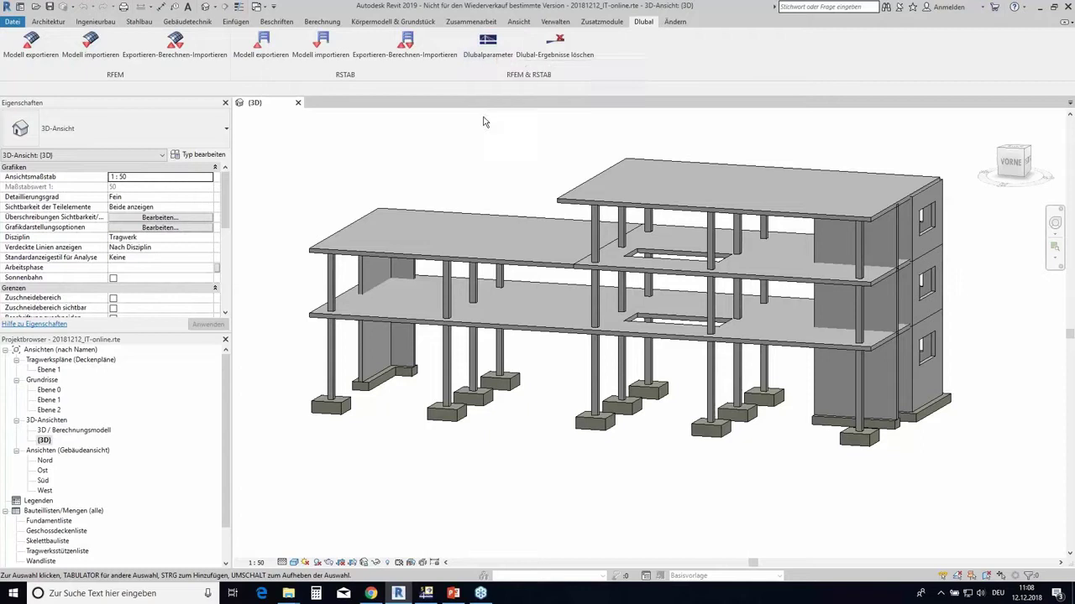
left_click(484, 65)
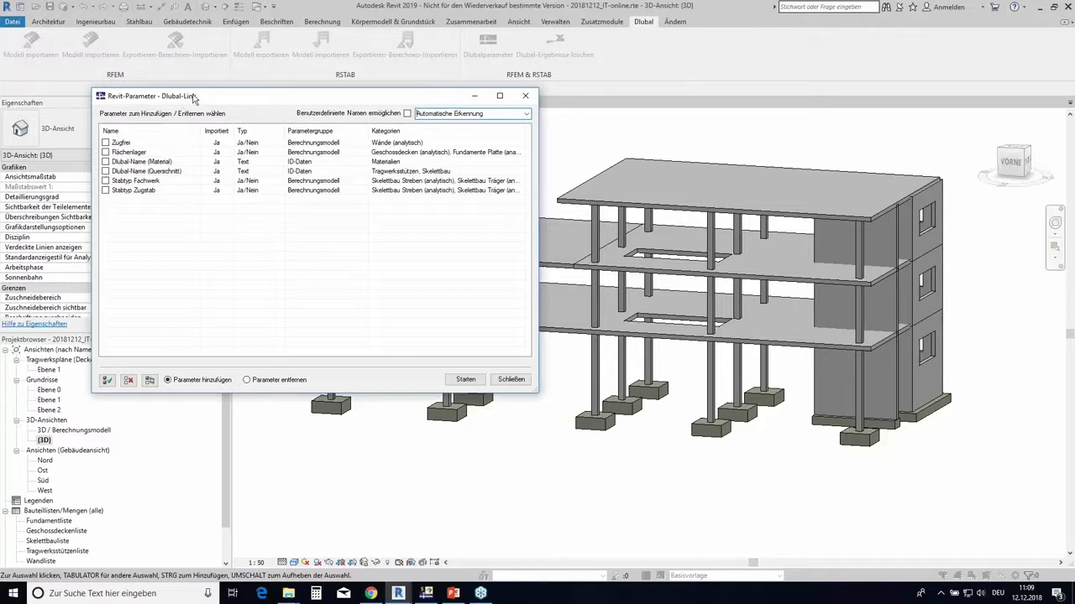
left_click_drag(193, 98, 360, 110)
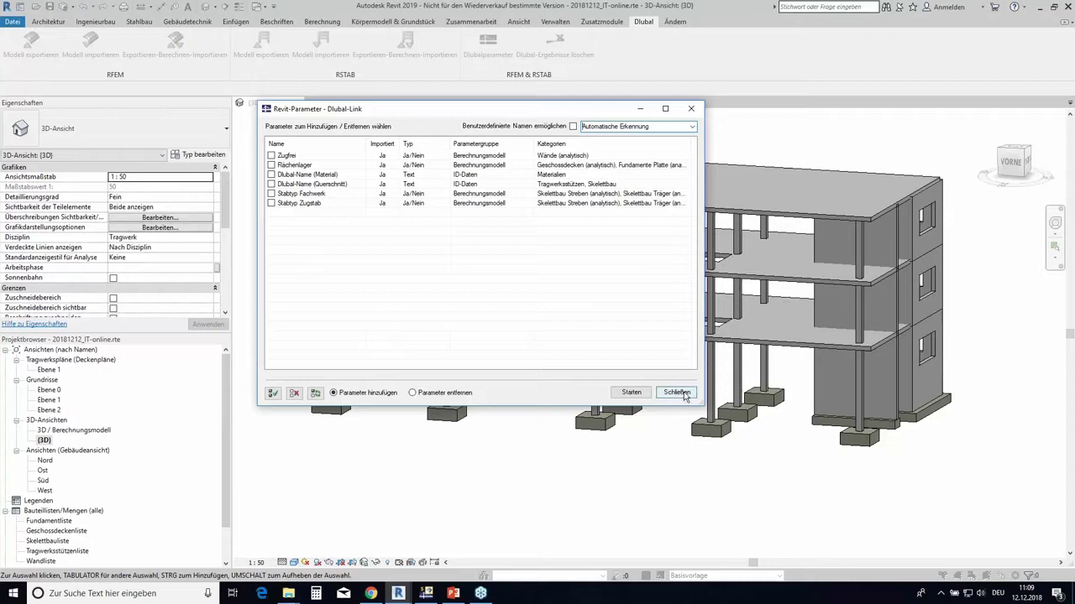
left_click(677, 392)
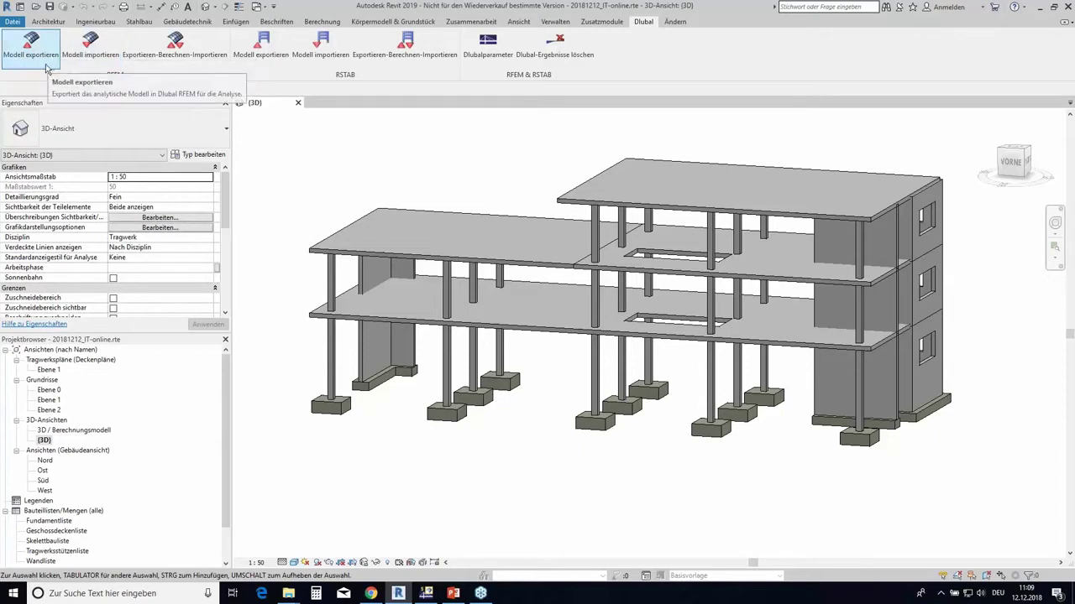
In RFEM Modell exportieren, choose 'Neues Modell erzeugen' and review the Tragwerkseinstellungen.
left_click(31, 46)
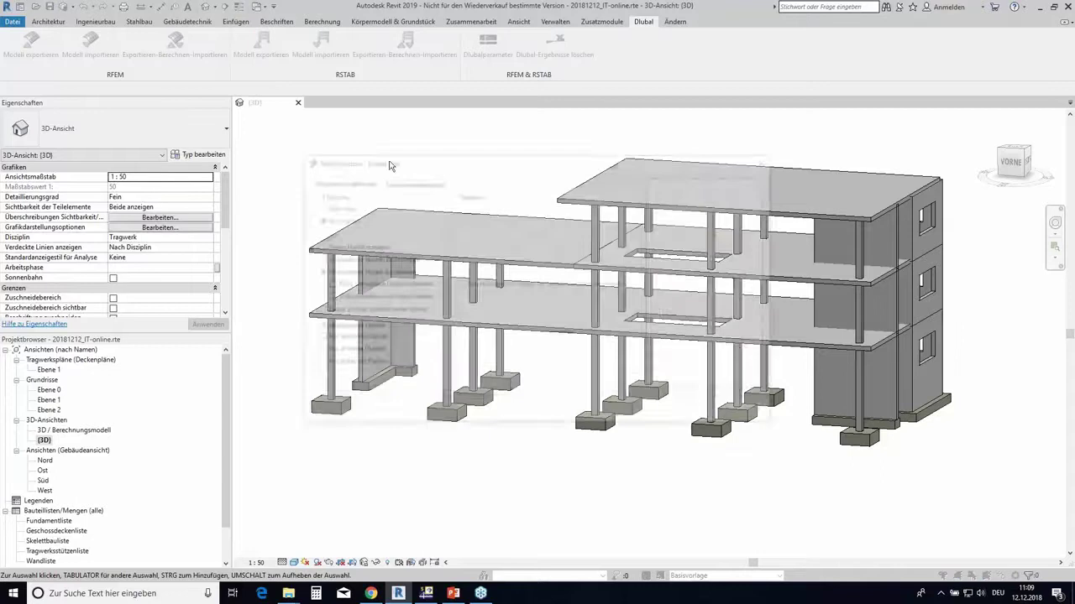
left_click_drag(506, 155, 519, 131)
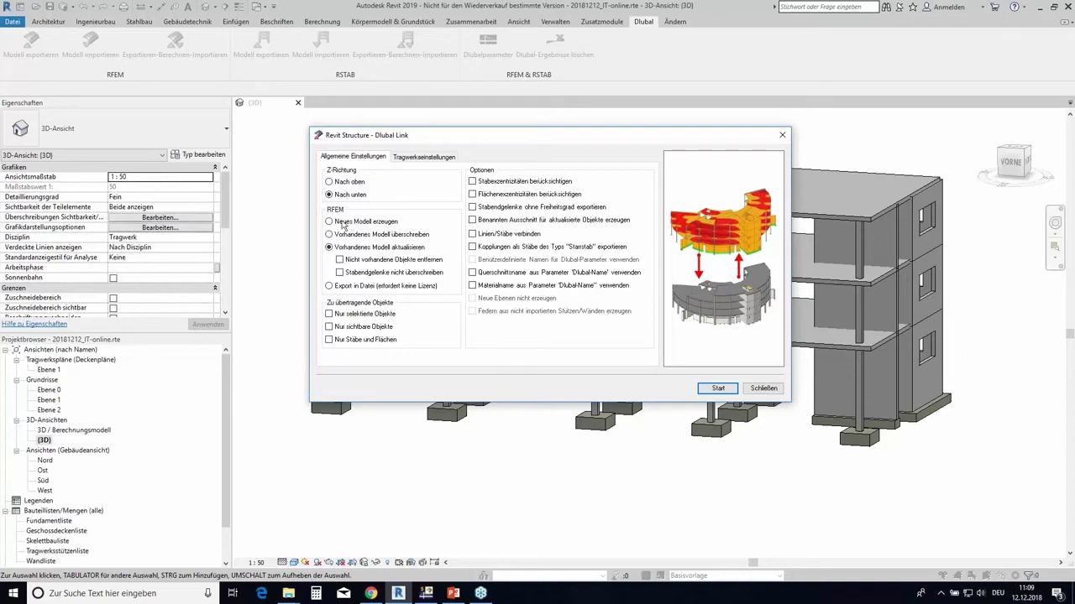
left_click(367, 224)
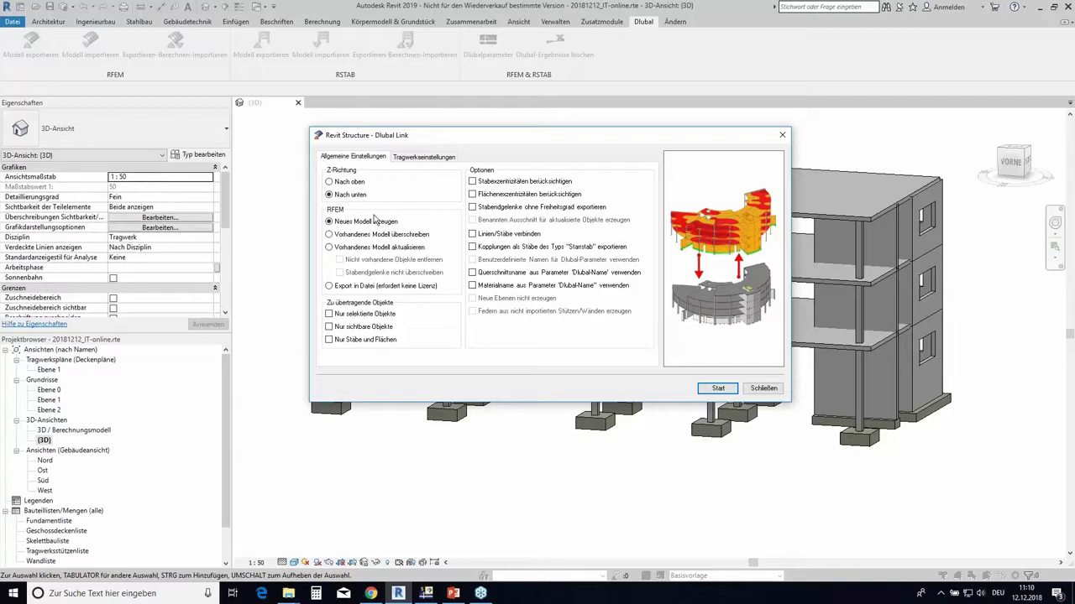
left_click(426, 157)
Start the export to a new RFEM model from Allgemeine Einstellungen and close the success log.
left_click_drag(525, 132, 646, 86)
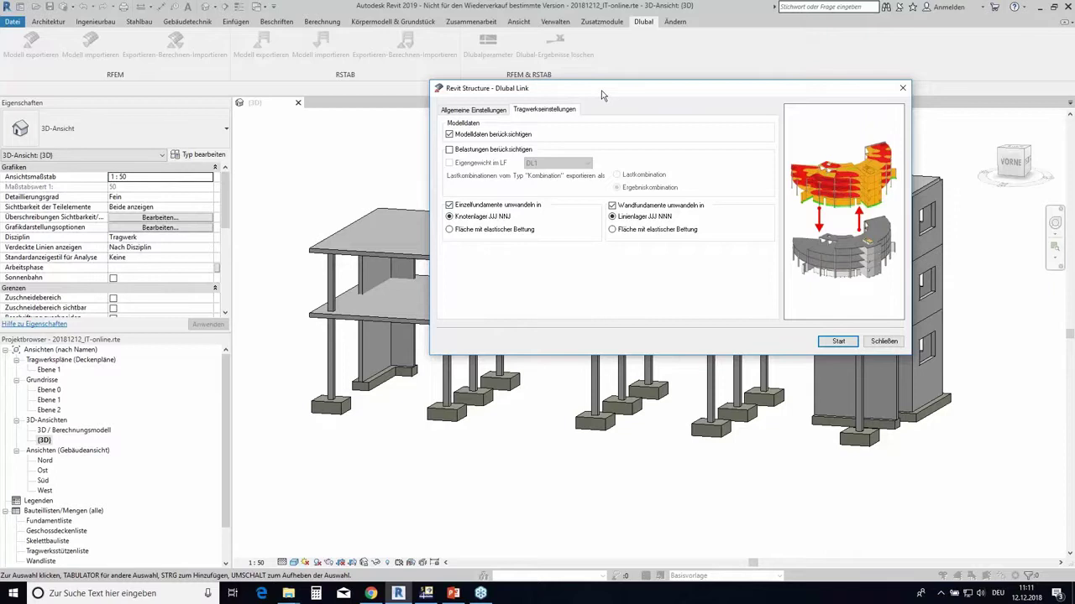
left_click_drag(601, 96, 508, 134)
left_click(411, 150)
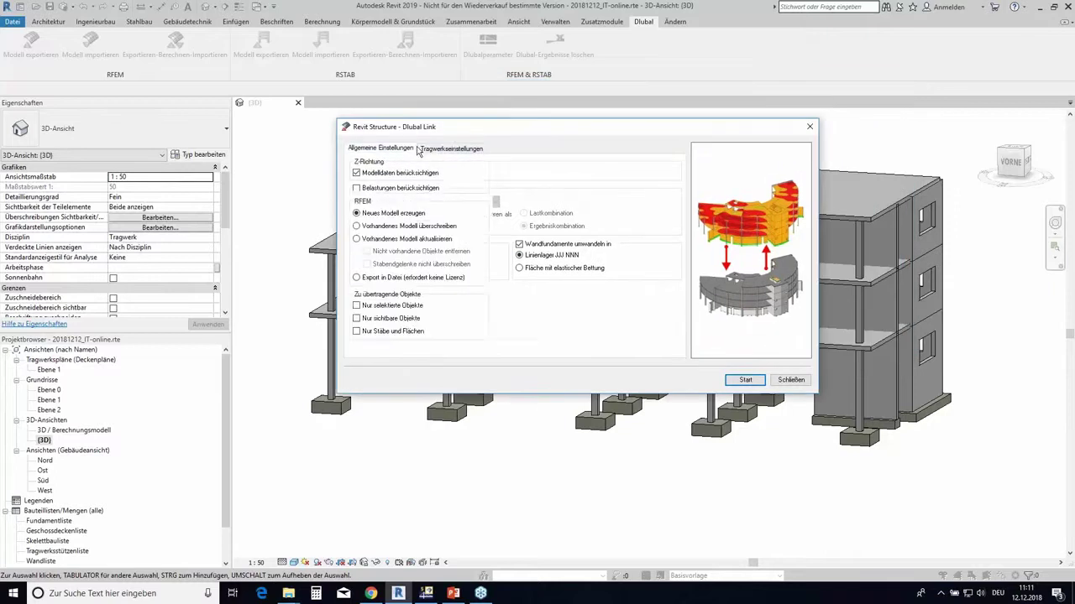
left_click(745, 381)
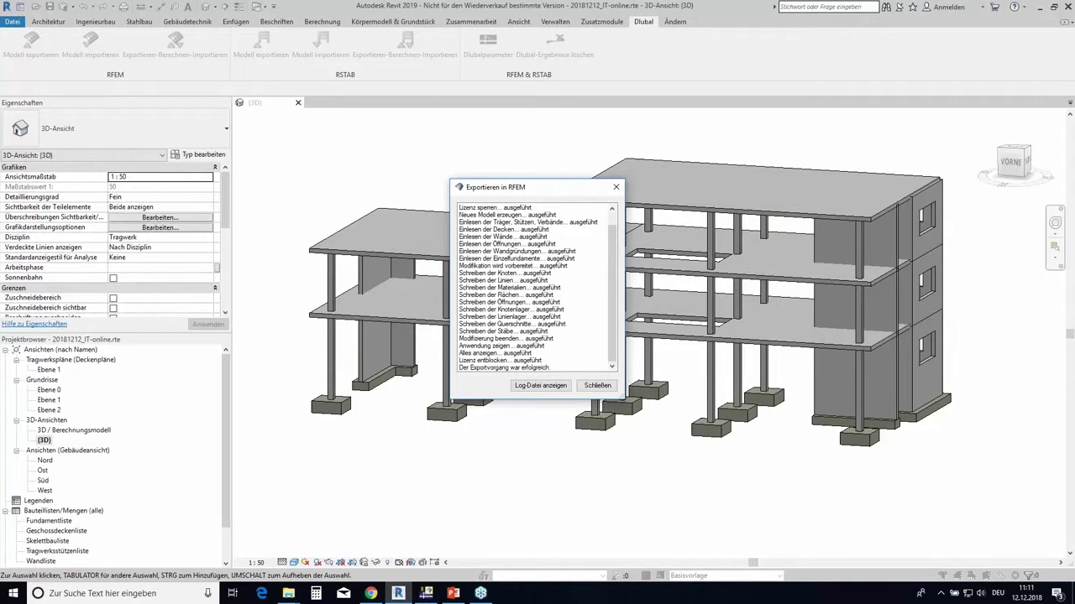
left_click(598, 385)
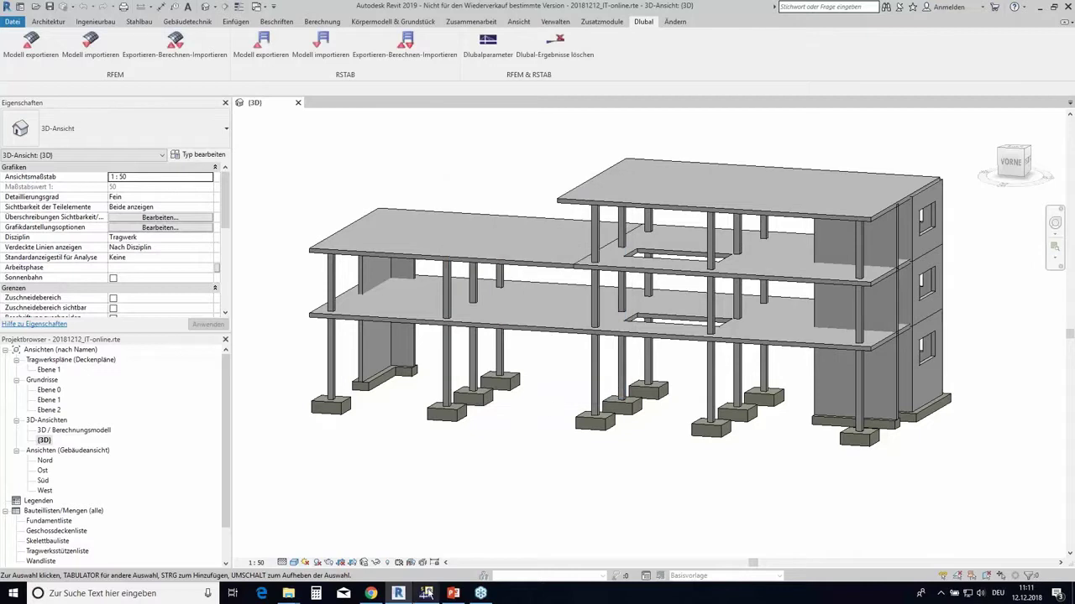
Switch to RFEM, maximize the model window, compare with Revit, and orbit the imported model.
mouse_move(427, 593)
left_click(428, 541)
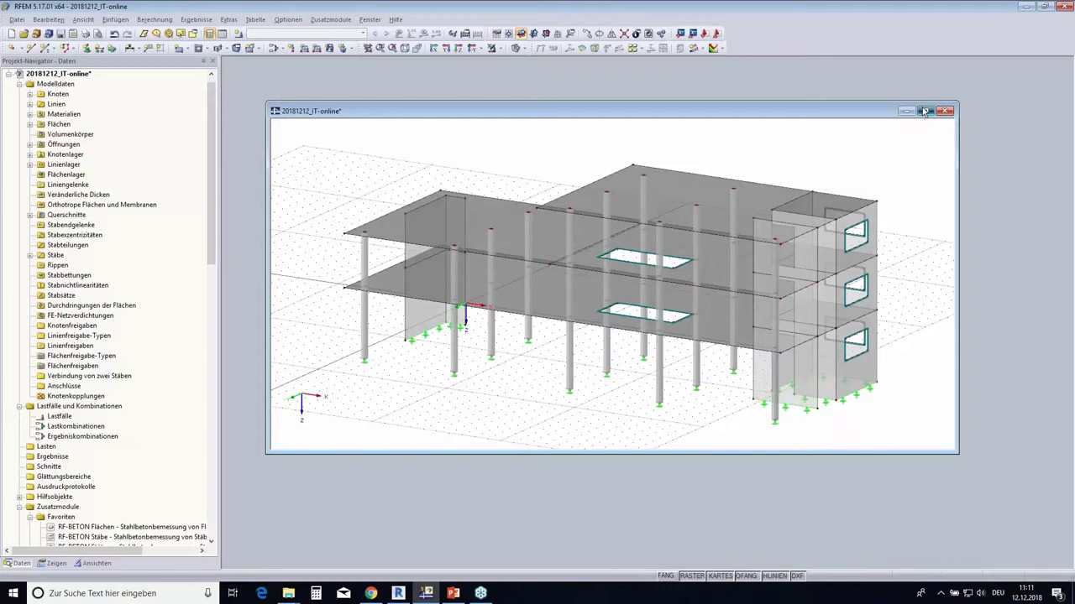
left_click(924, 112)
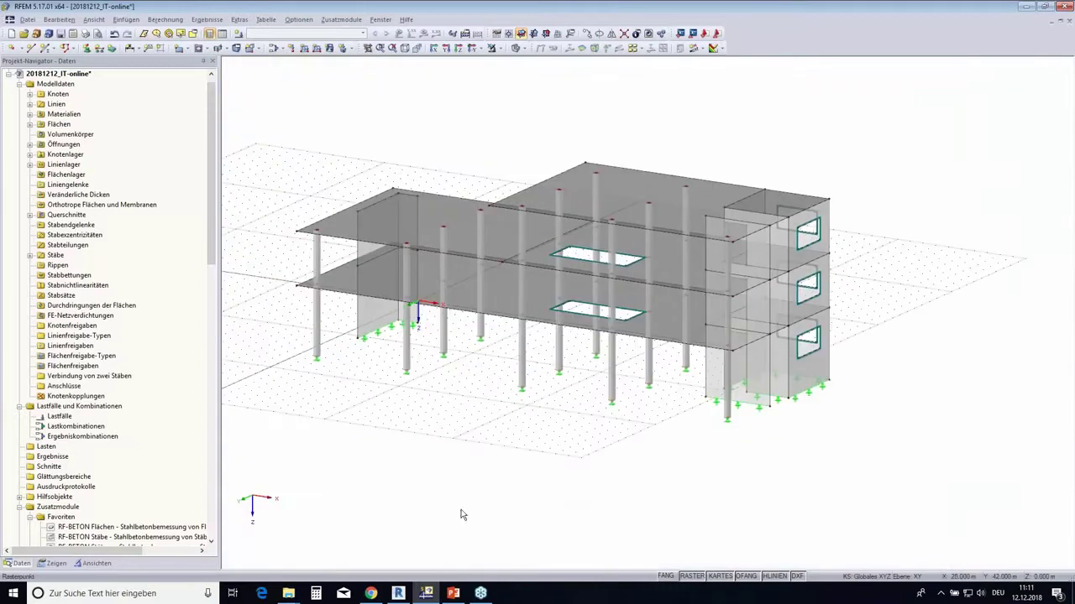
left_click(398, 594)
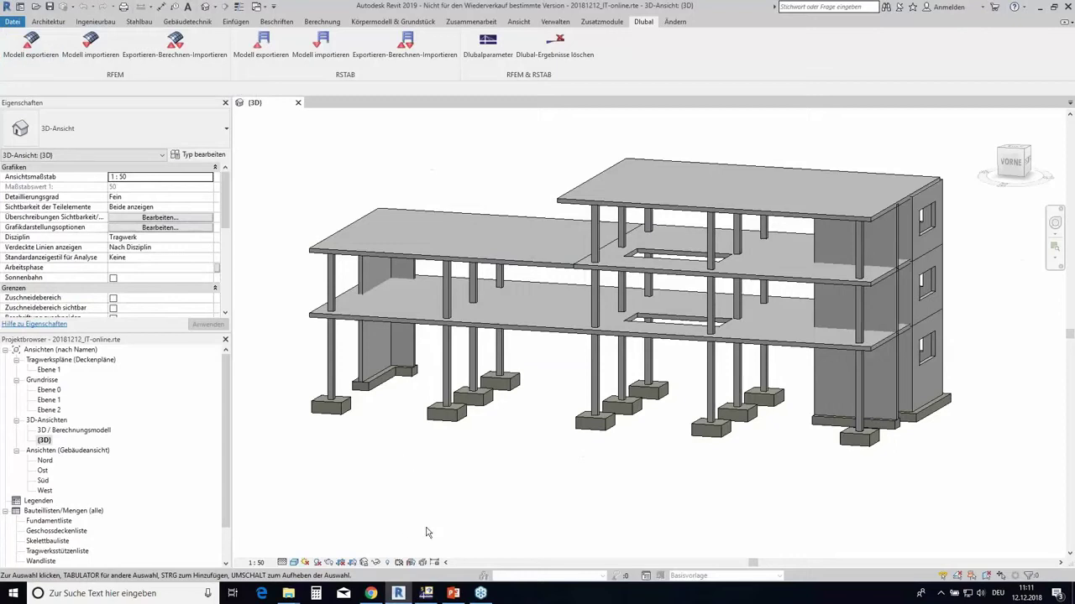
left_click(425, 598)
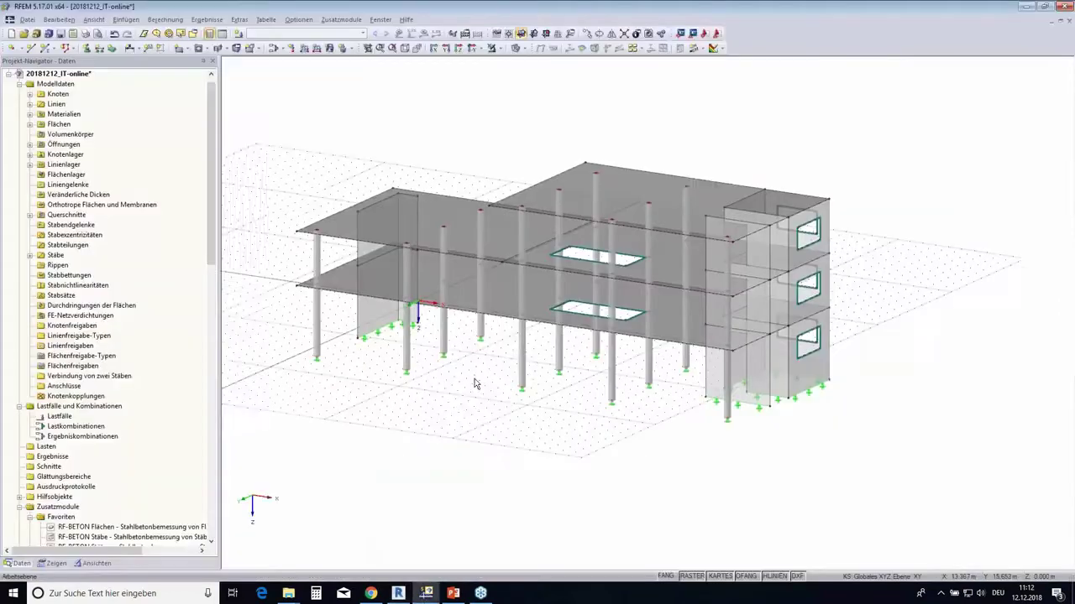
middle_click_drag(475, 376, 503, 395)
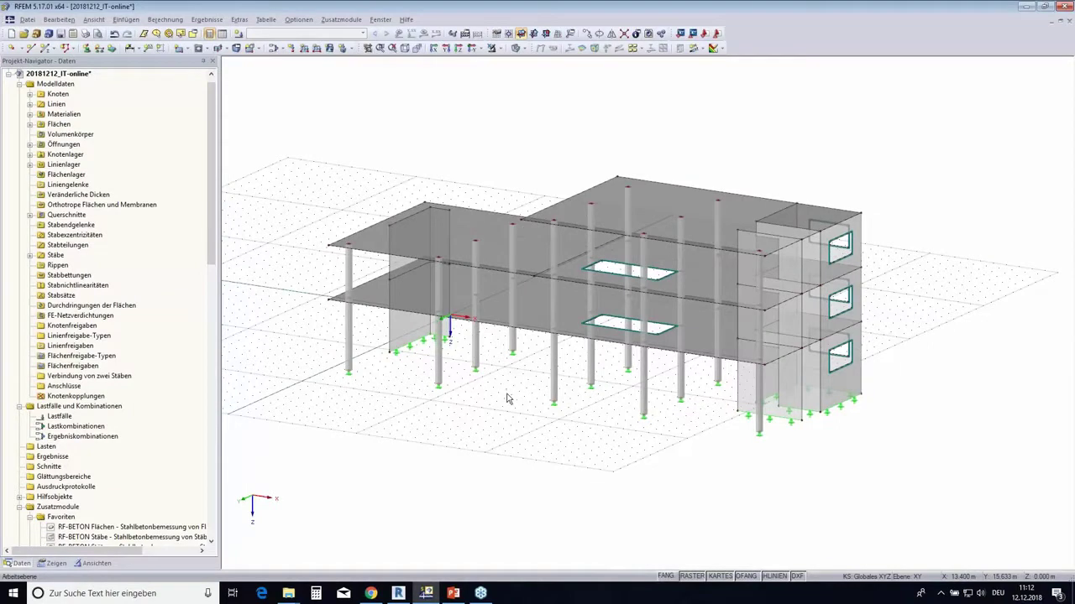
middle_click_drag(507, 408, 633, 363, "ctrl")
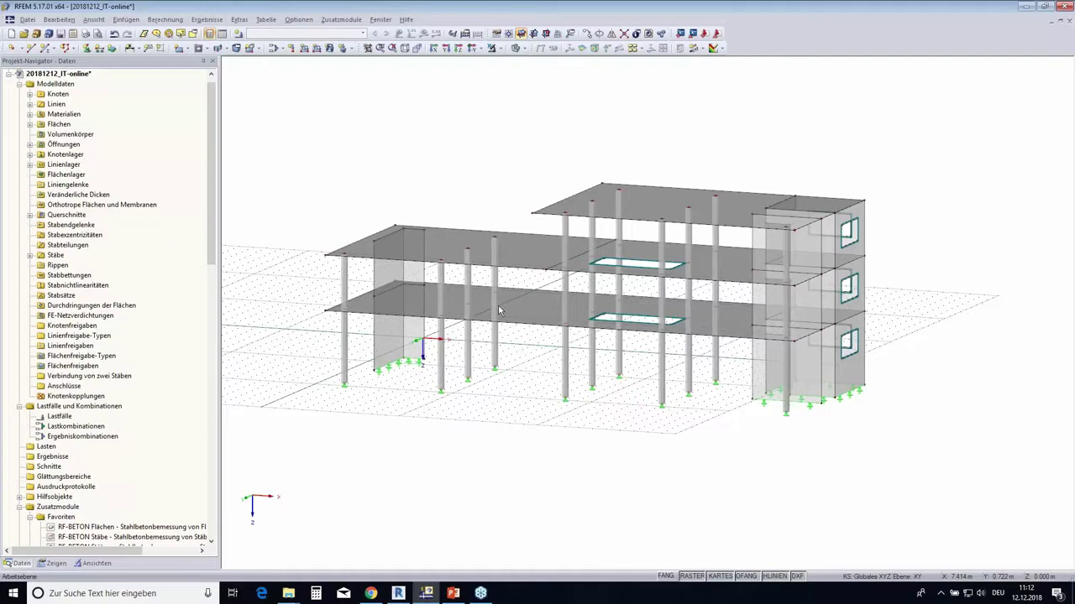
left_click(28, 20)
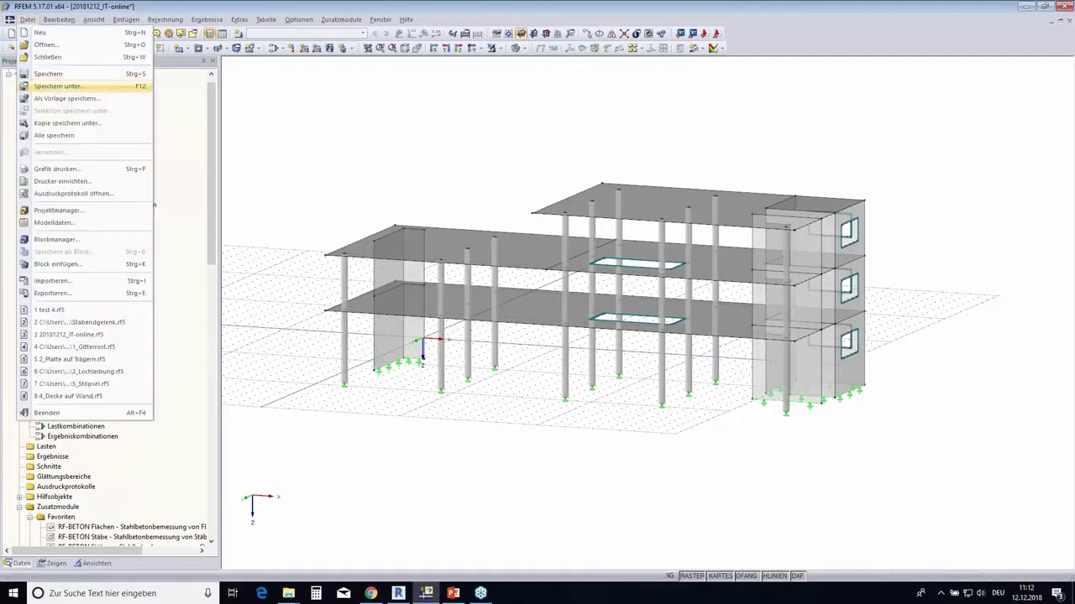
Save the model as 20181212_IT-online.rf5 in the Massivbau folder.
left_click(85, 87)
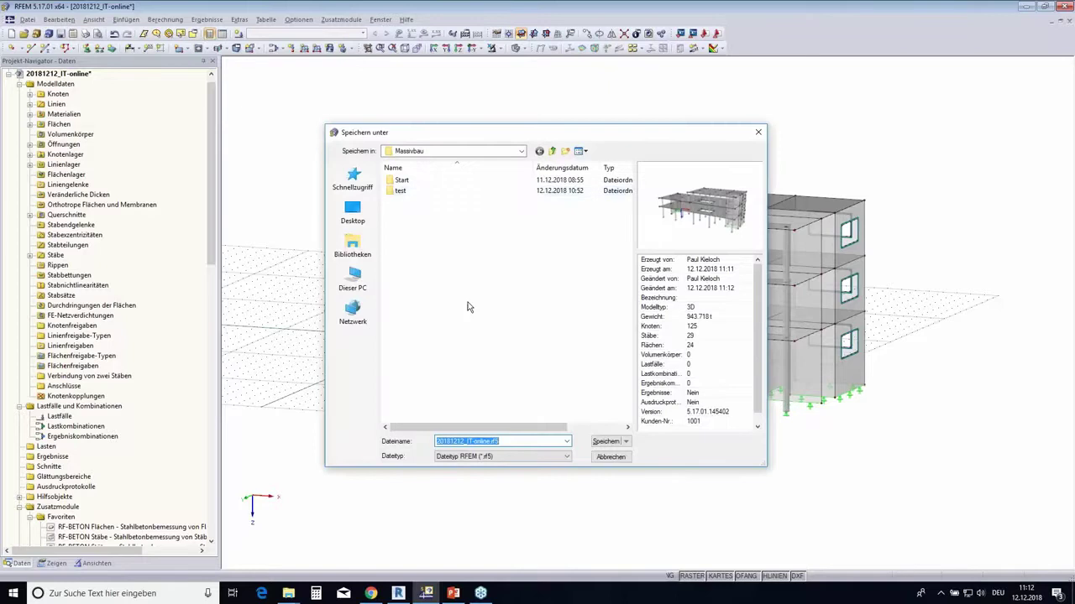
left_click(606, 442)
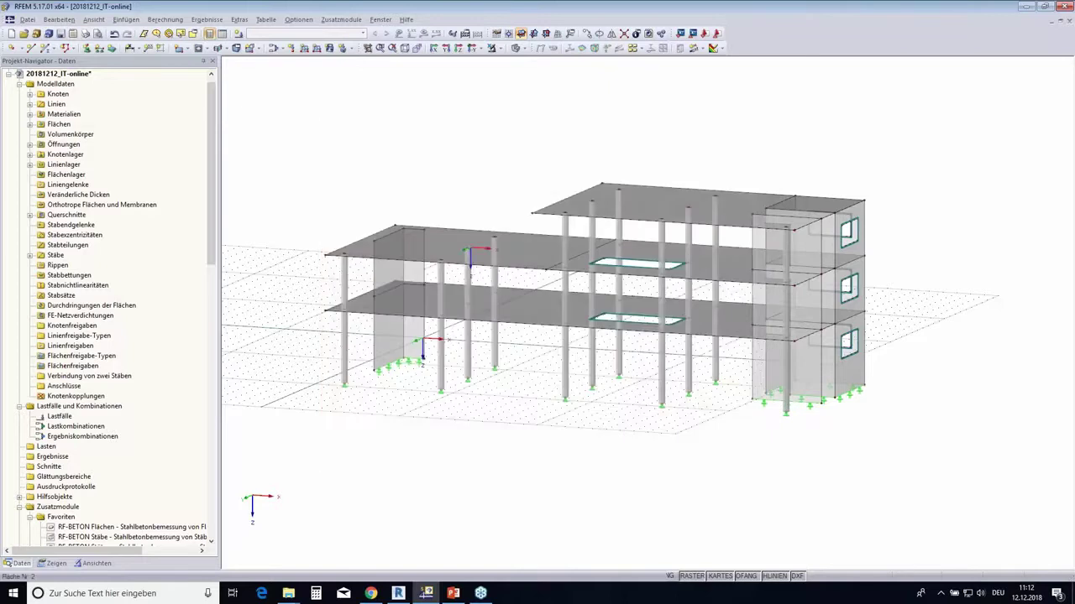
middle_click_drag(514, 180, 510, 173)
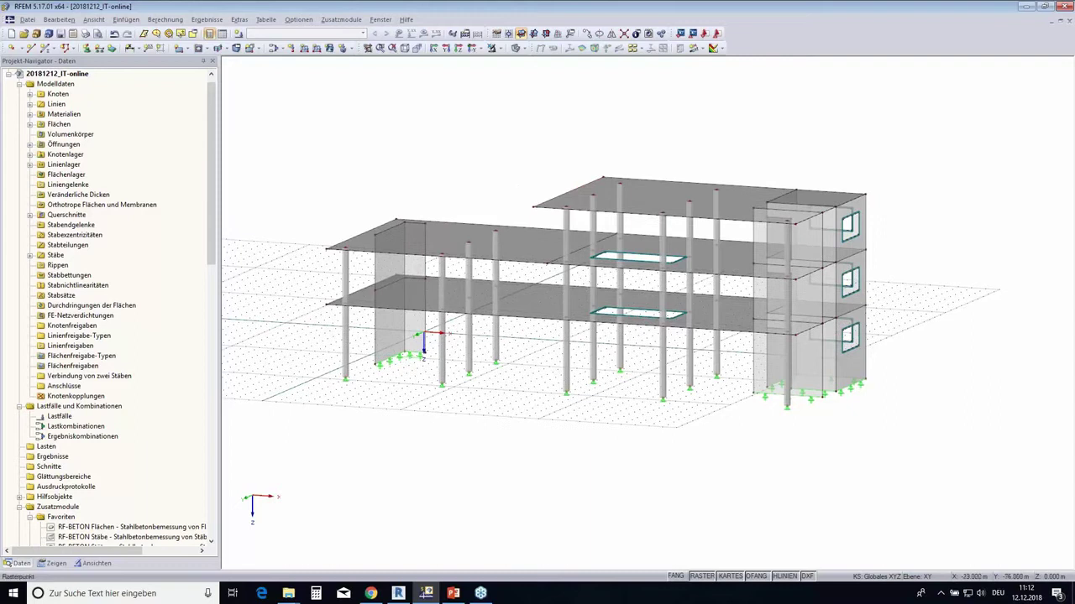
mouse_move(509, 168)
middle_mouse_down("ctrl")
mouse_move(492, 134)
mouse_move(531, 111)
middle_mouse_up("ctrl")
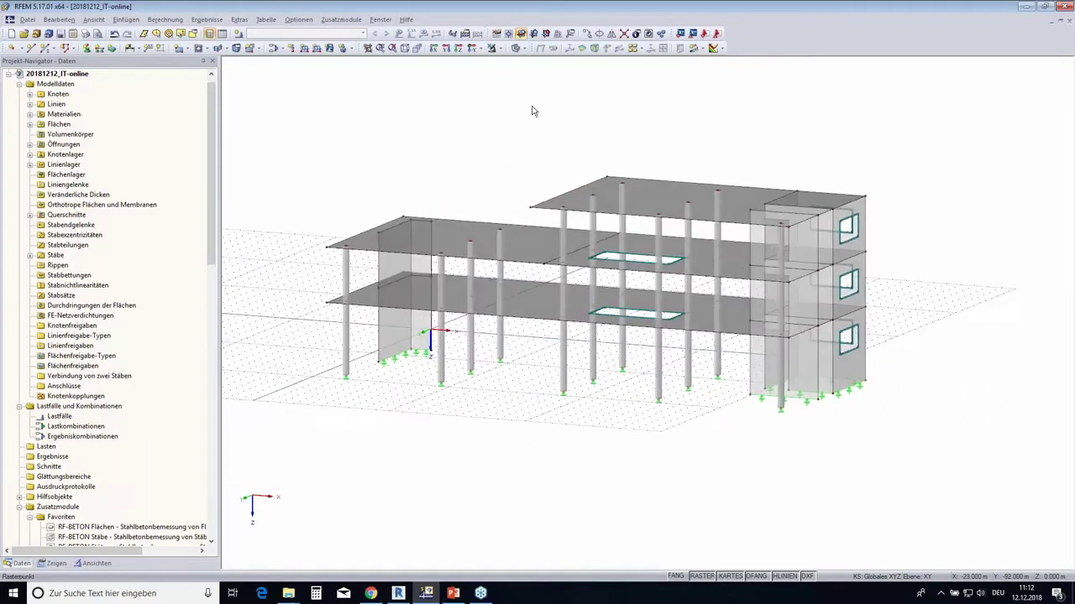
Fit the work plane grid to the model size.
left_click(496, 34)
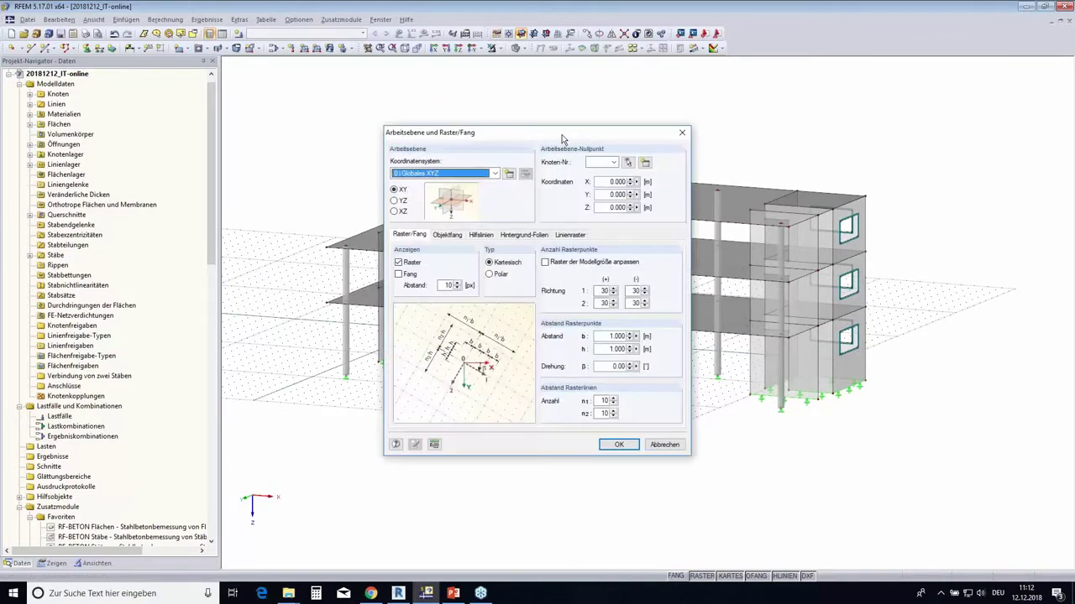
left_click(592, 264)
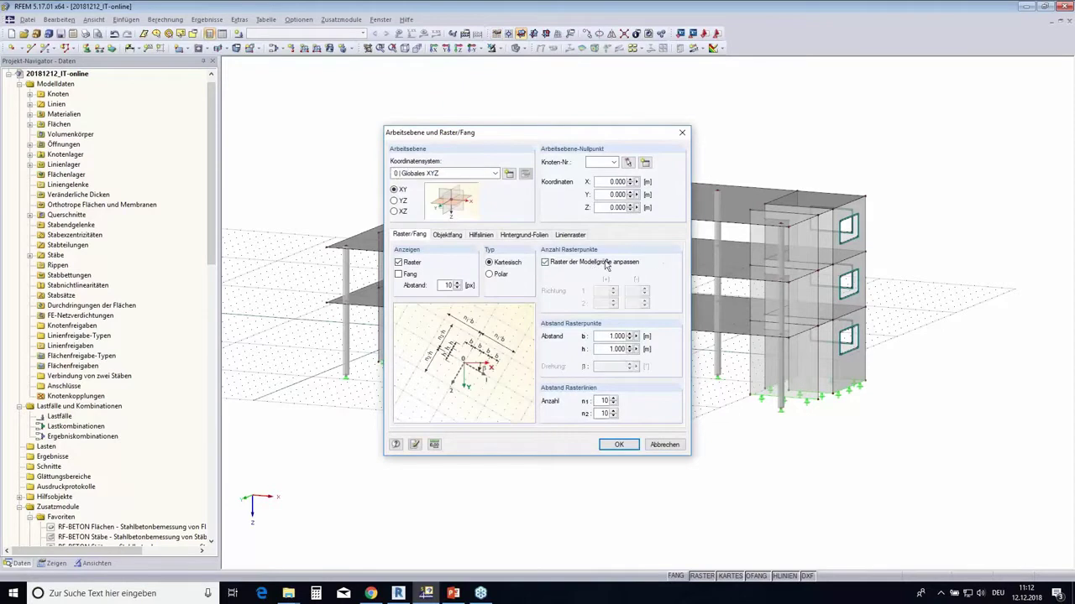
left_click(619, 445)
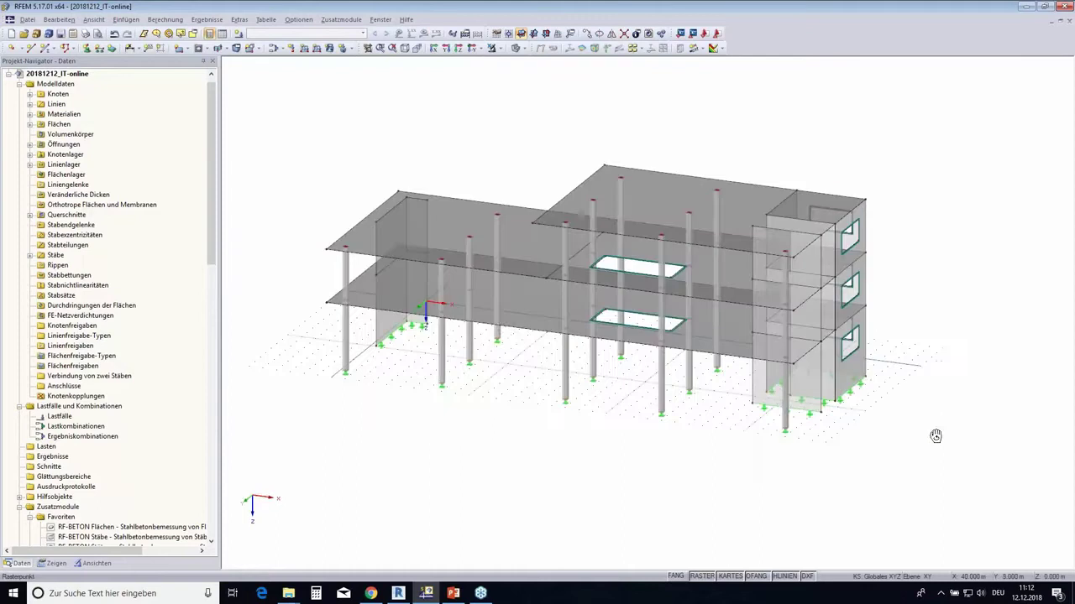
Move the work plane origin to a node on the upper slab at Z -7.600 m.
left_click(547, 253)
left_click(644, 255, "ctrl")
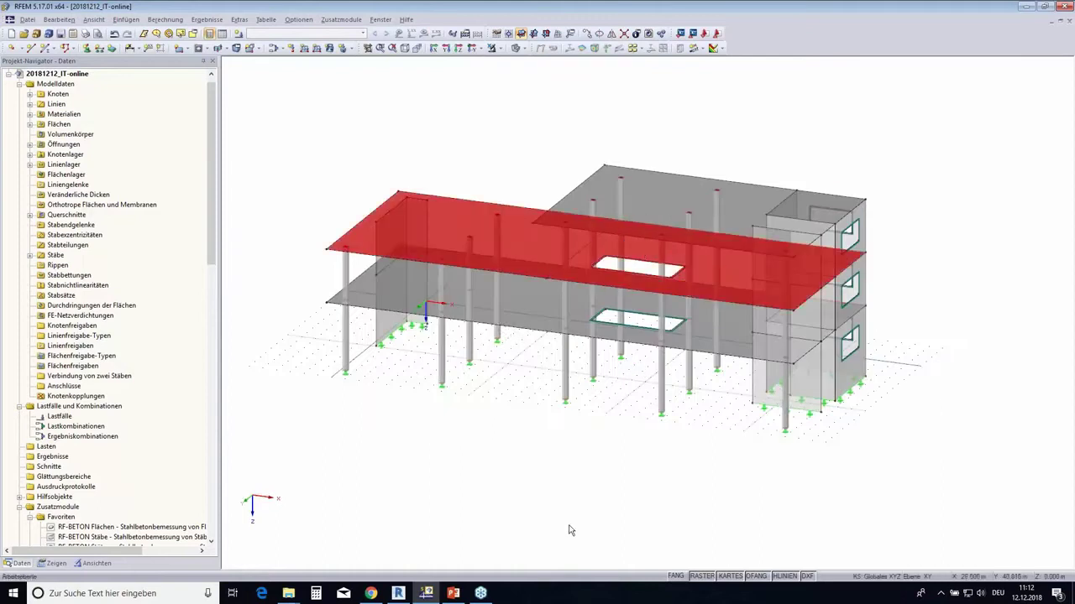
mouse_move(571, 527)
middle_mouse_down("ctrl")
mouse_move(625, 470)
mouse_move(620, 482)
middle_mouse_up("ctrl")
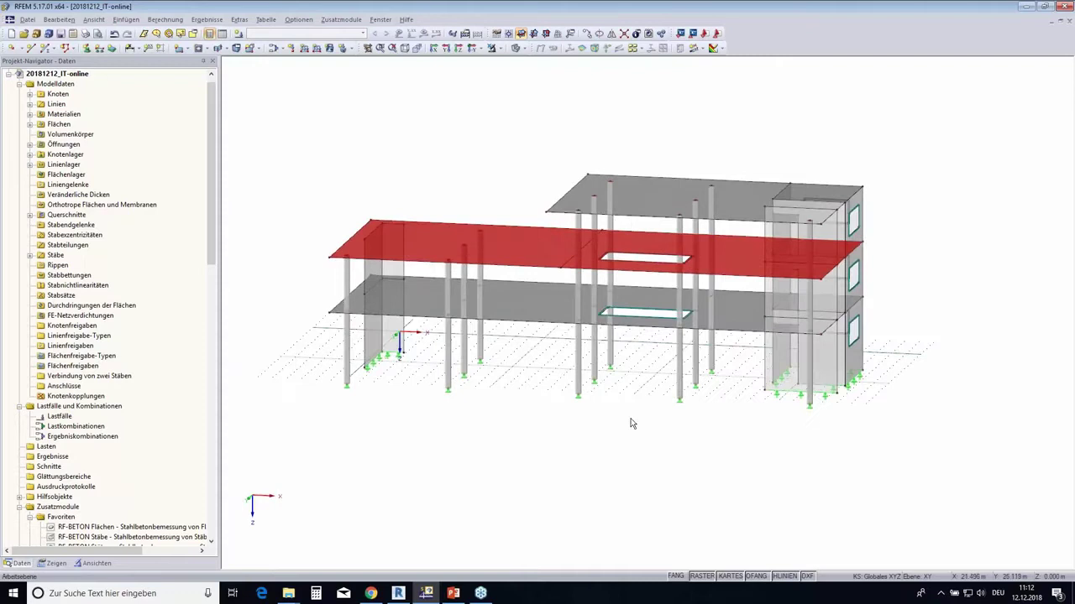
left_click(632, 423)
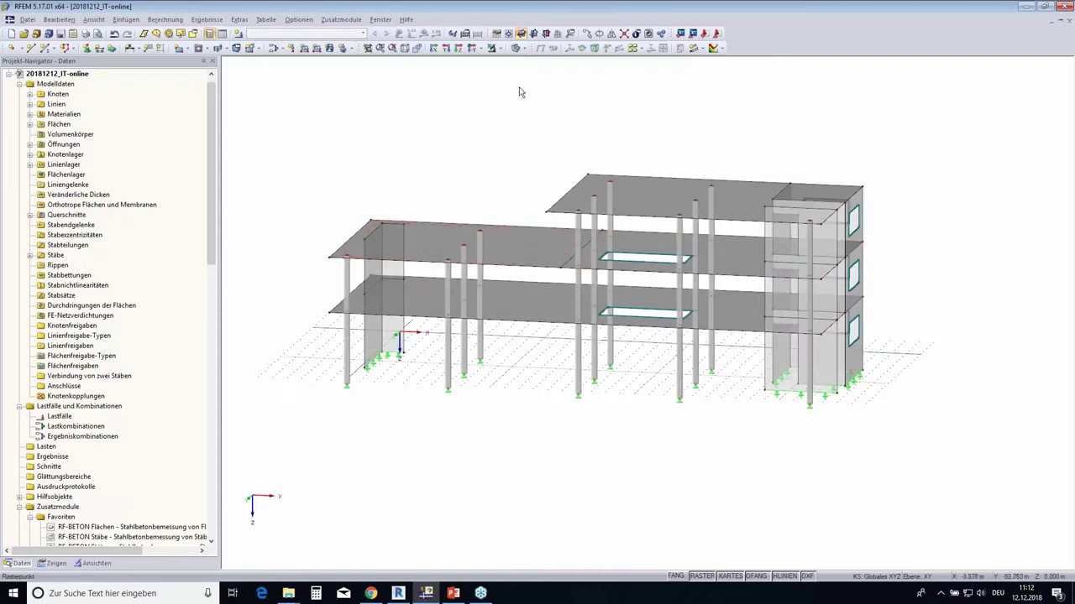
left_click(520, 32)
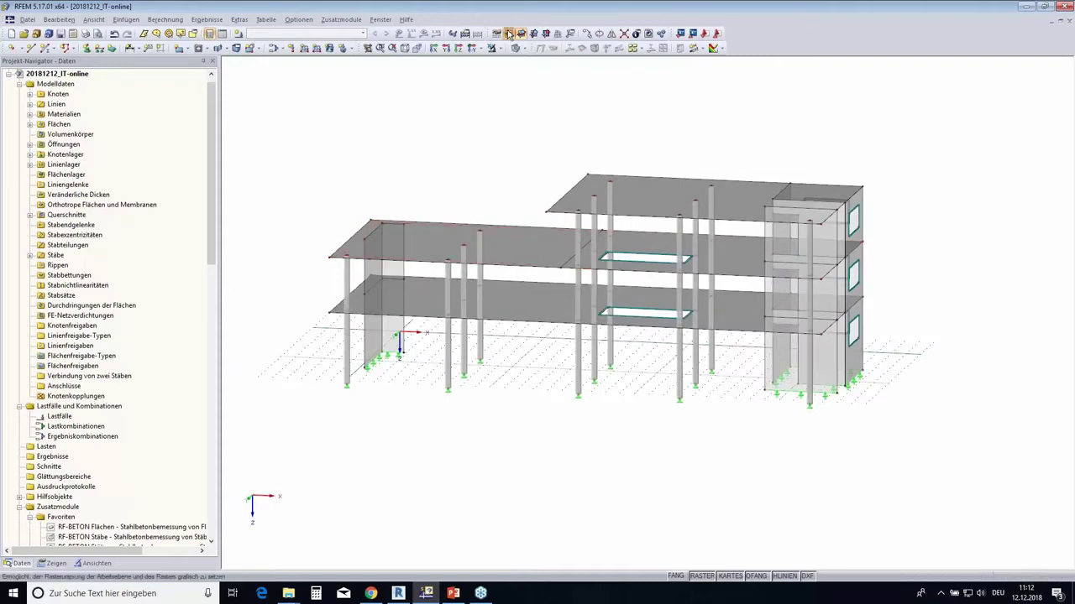
left_click(370, 220)
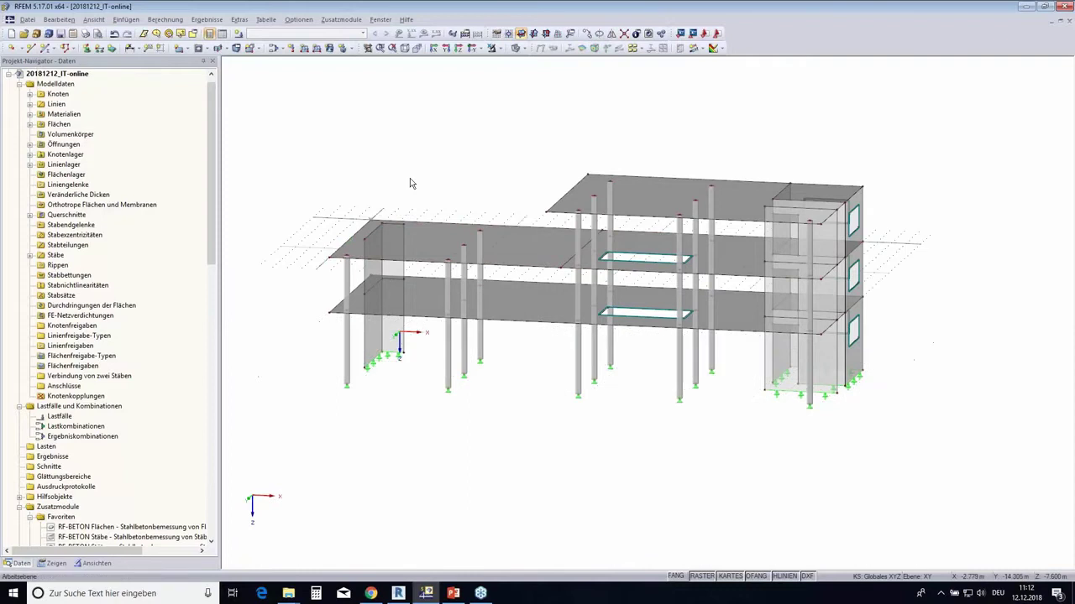
mouse_move(621, 364)
middle_mouse_down("ctrl")
mouse_move(545, 378)
mouse_move(527, 367)
mouse_move(522, 388)
middle_mouse_up("ctrl")
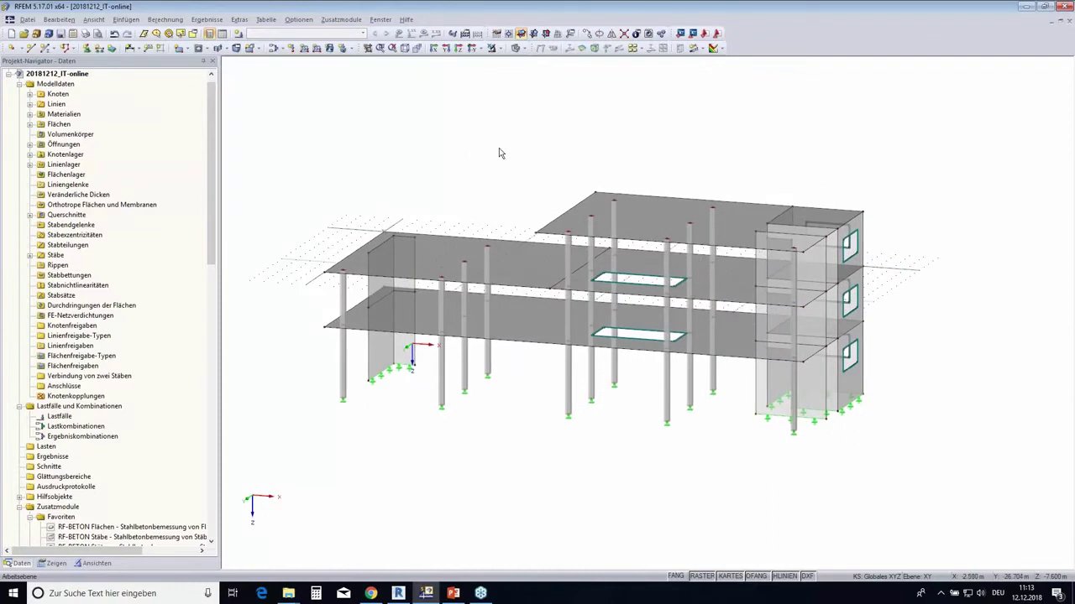
Run the Plausibilitätskontrolle with default options and dismiss its no-errors result.
left_click(454, 35)
left_click(569, 350)
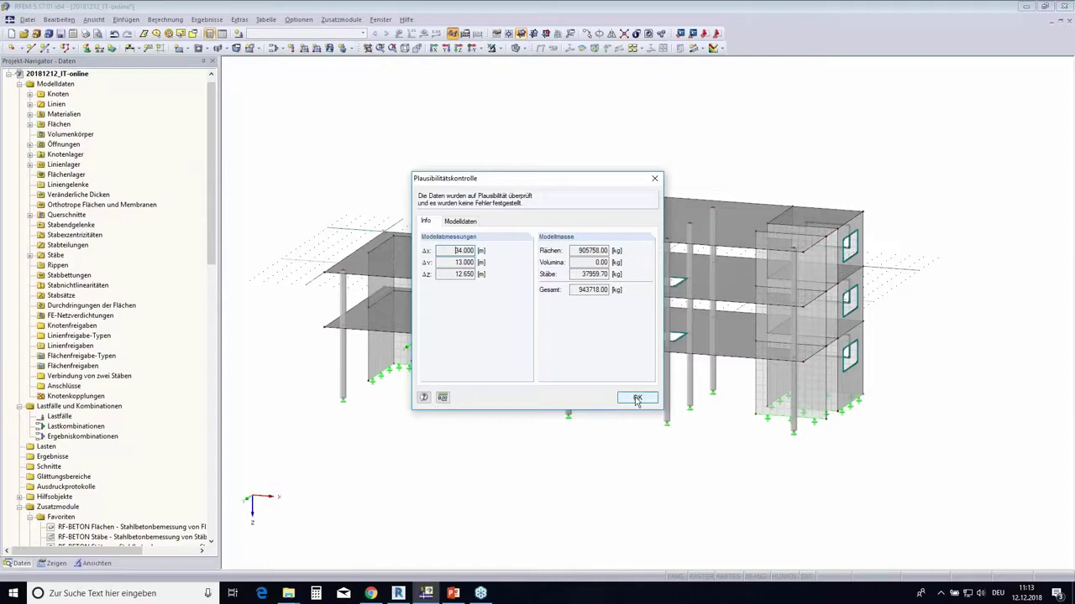
left_click(636, 400)
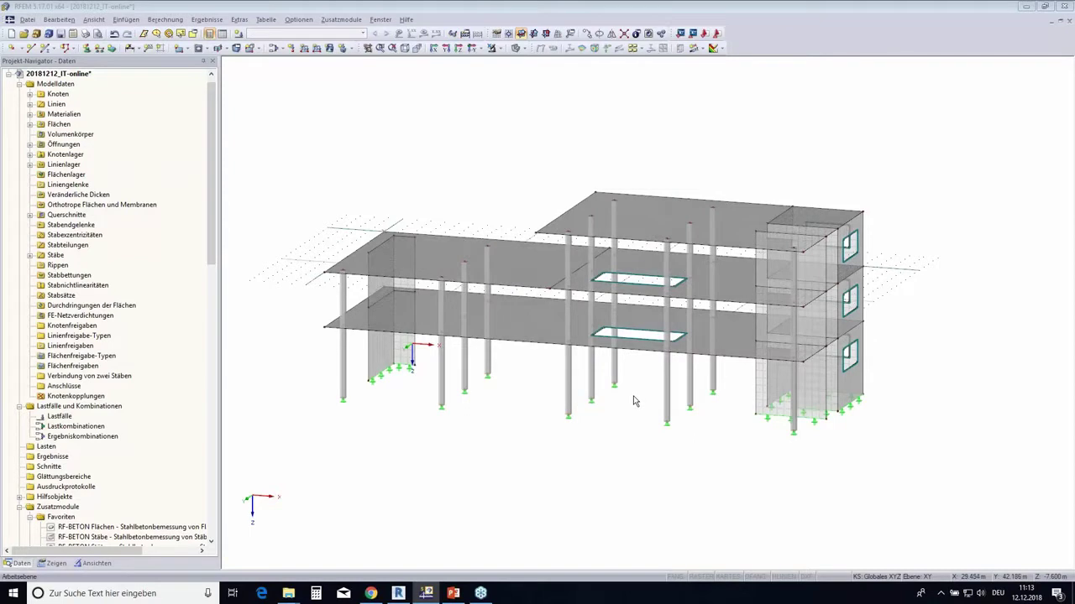
middle_click_drag(636, 398, 709, 470, "ctrl")
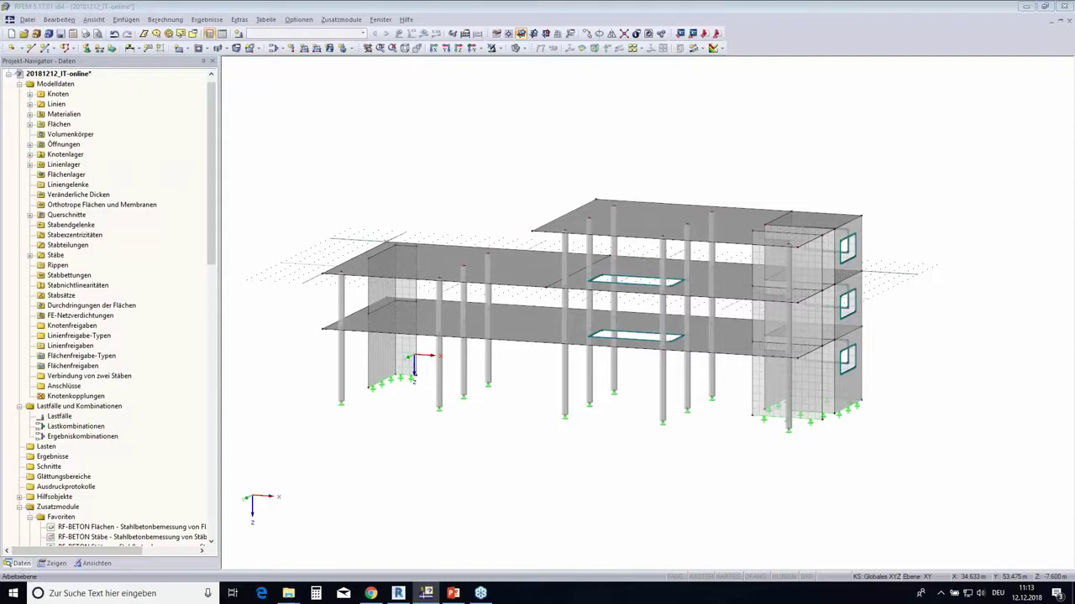
middle_click_drag(637, 400, 642, 384, "ctrl")
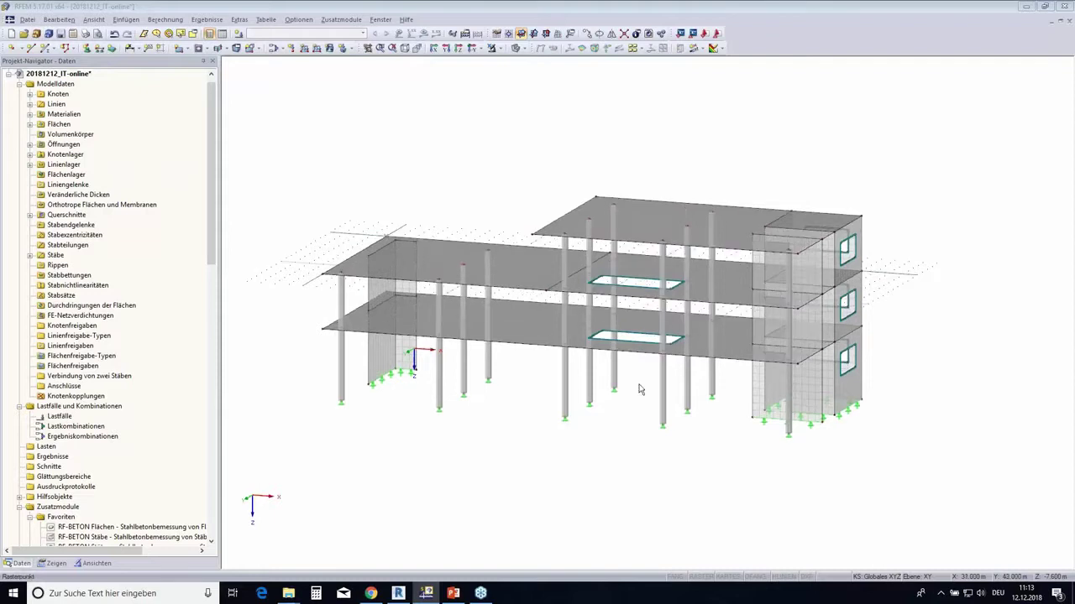
In the Lastfälle dialog, name LF1 'Eigengewicht + Ausbau', starting from the suggested Eigengewicht.
left_click(238, 33)
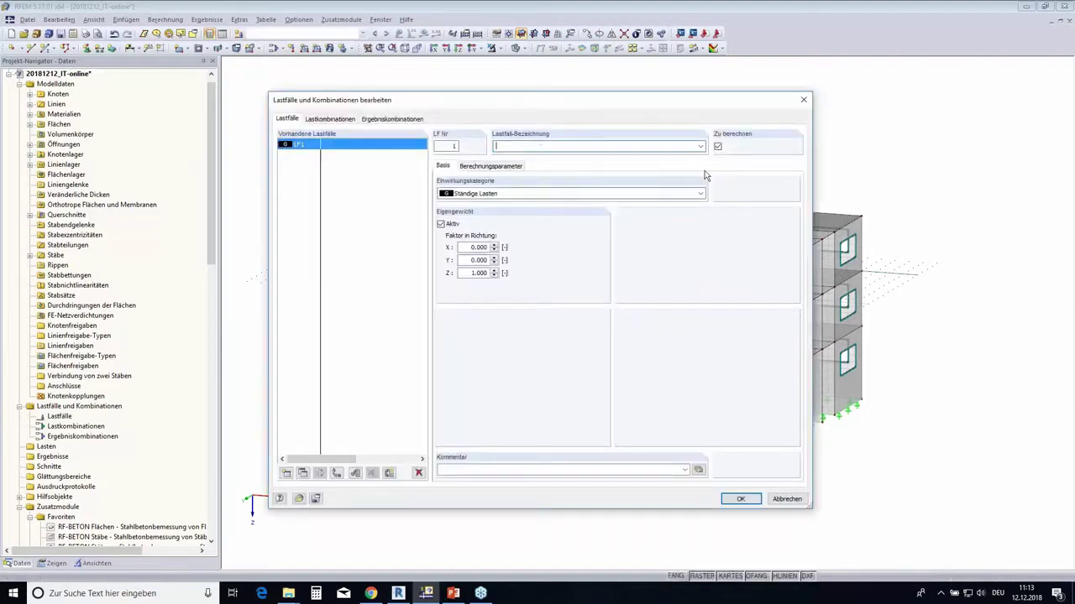
left_click(701, 148)
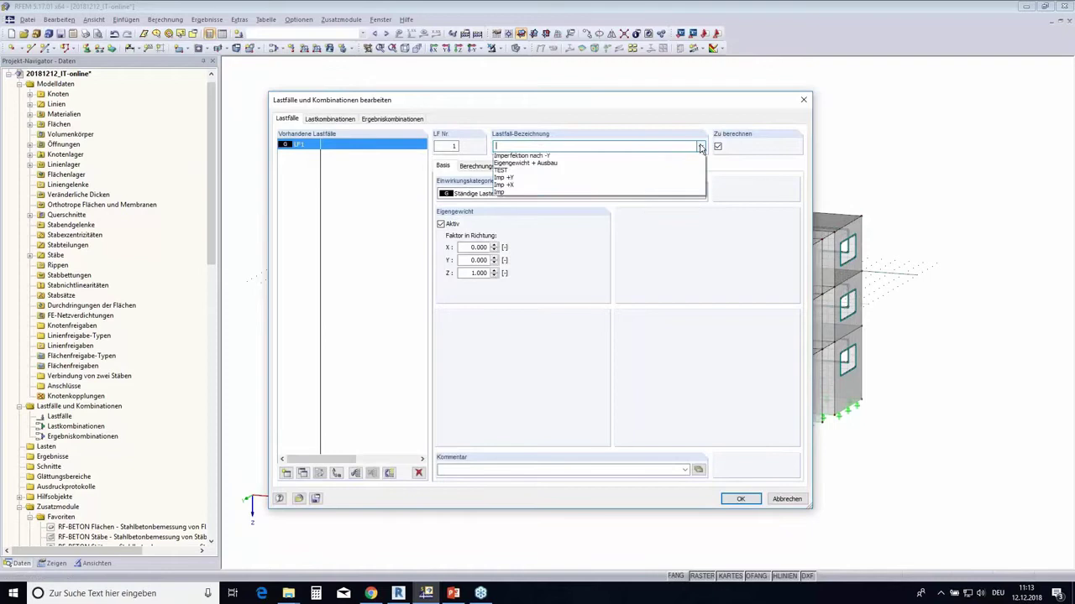
left_click(643, 156)
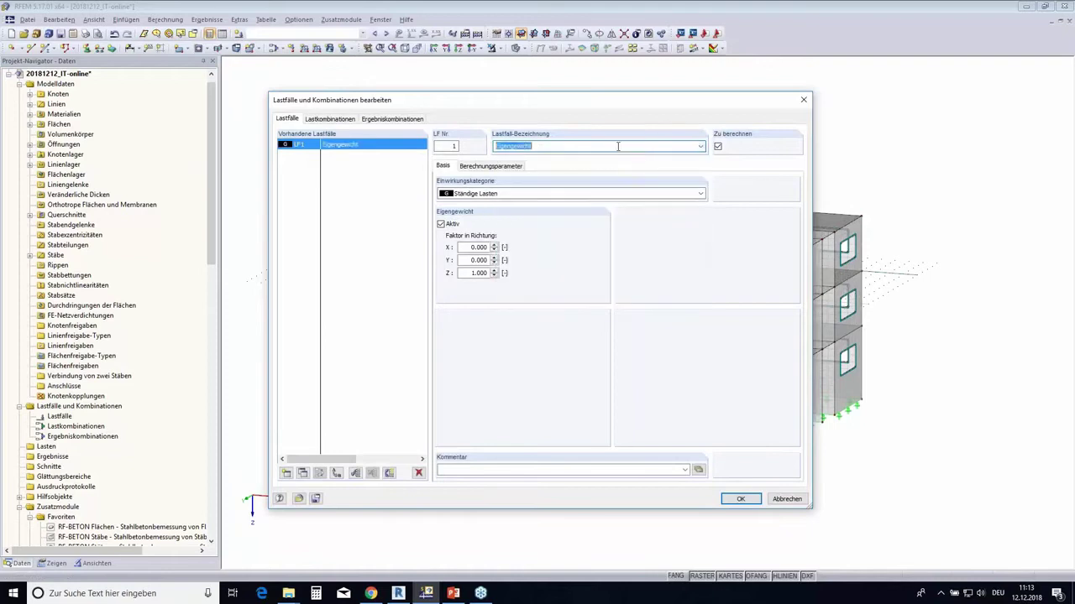
left_click(618, 146)
type("+")
key("BackSpace")
key("BackSpace")
type("sba")
left_click_drag(630, 100, 765, 95)
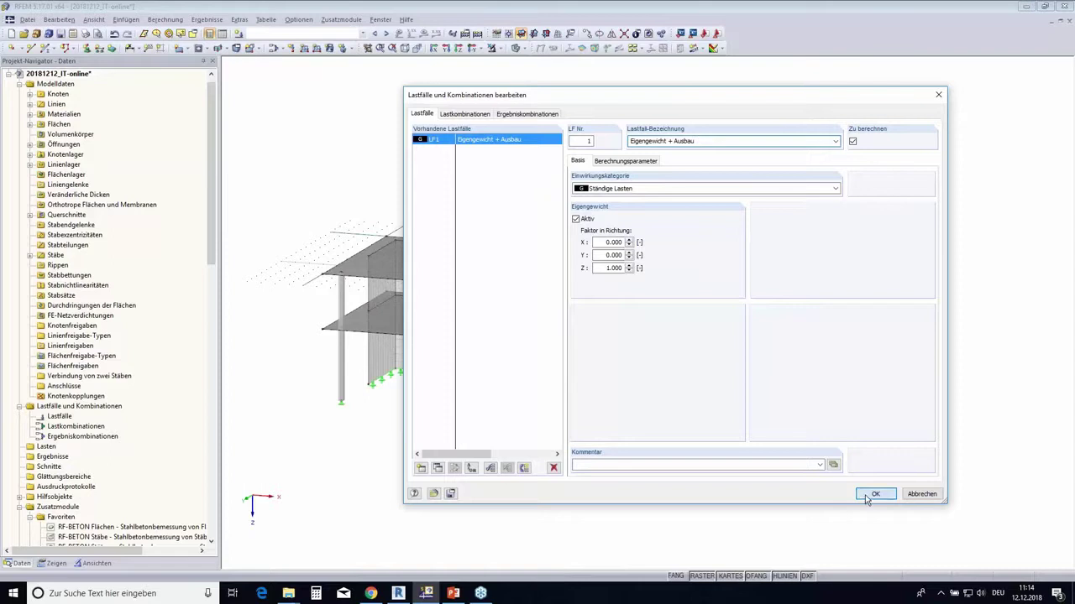
key("Return")
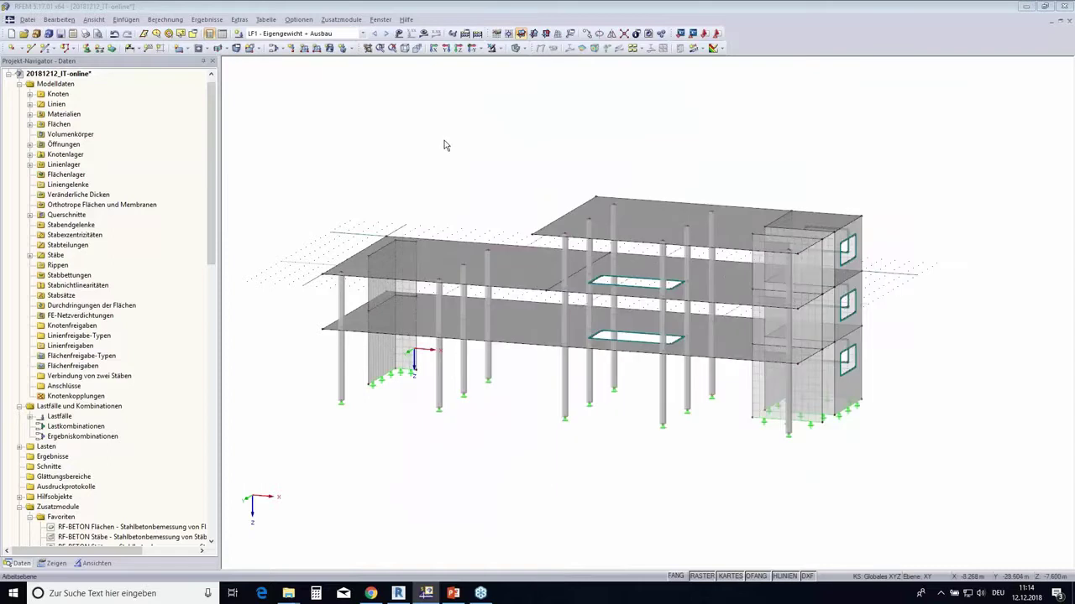
Calculate LF1 and set the deformation display factor to 160.
left_click(424, 34)
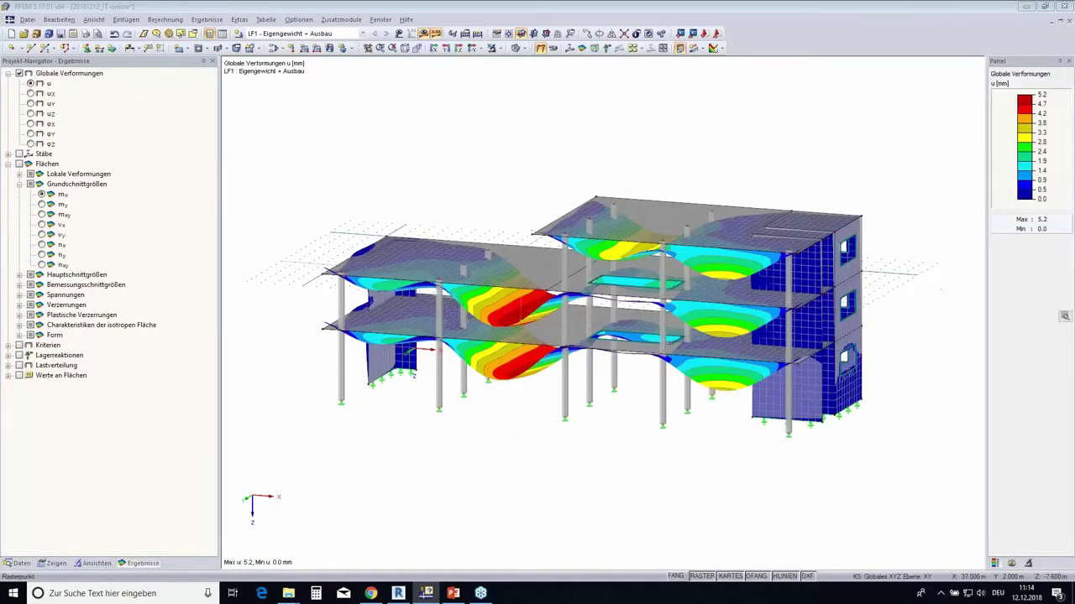
mouse_move(873, 291)
middle_mouse_down("ctrl")
mouse_move(899, 305)
mouse_move(913, 294)
middle_mouse_up("ctrl")
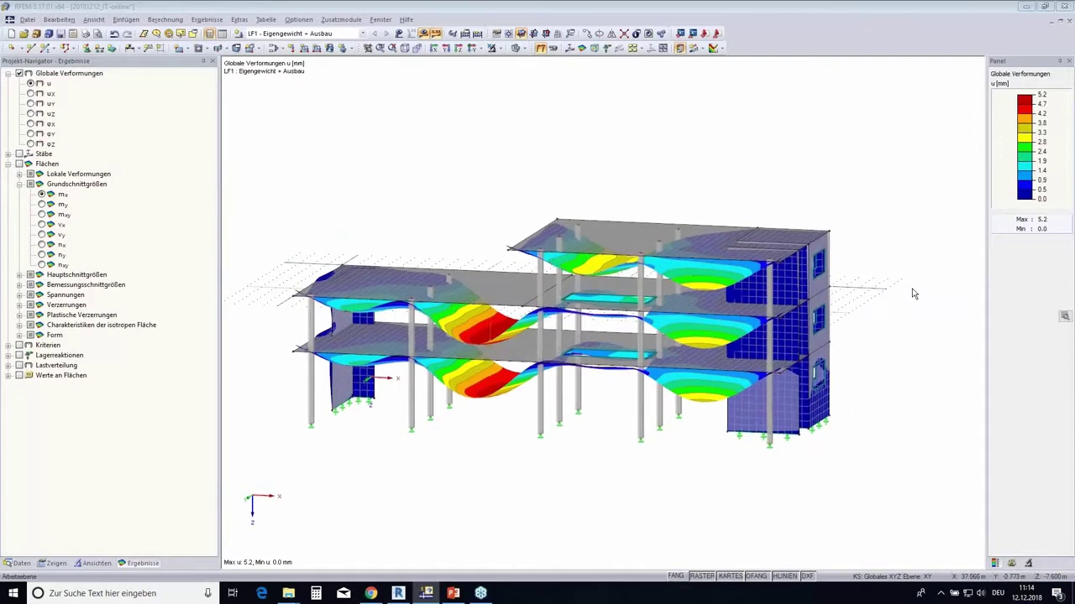
left_click(1011, 564)
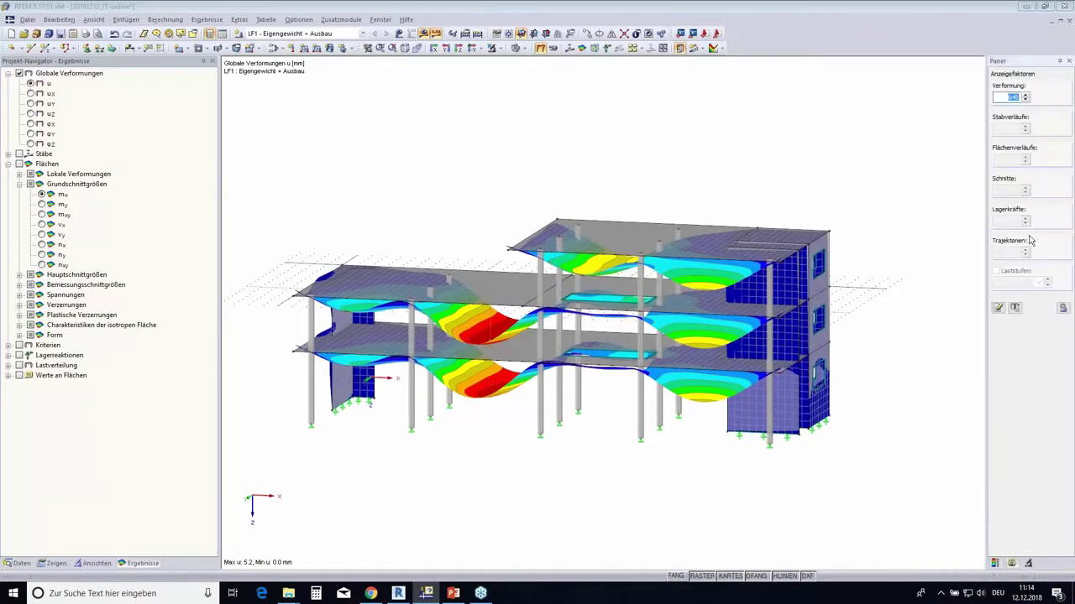
left_click(1025, 100)
left_click(1025, 100)
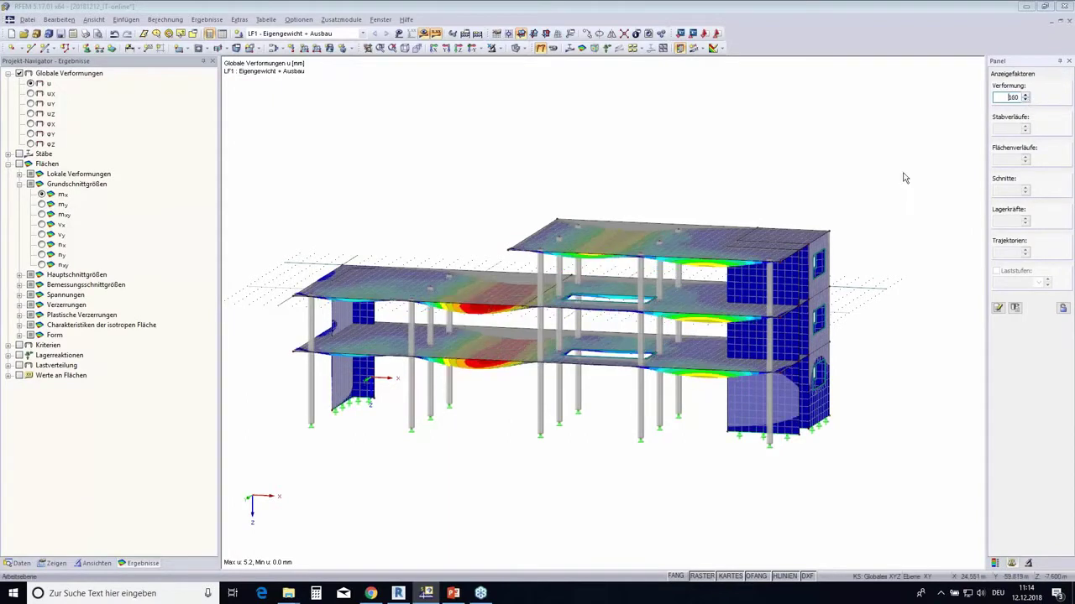
middle_click_drag(884, 241, 906, 185, "ctrl")
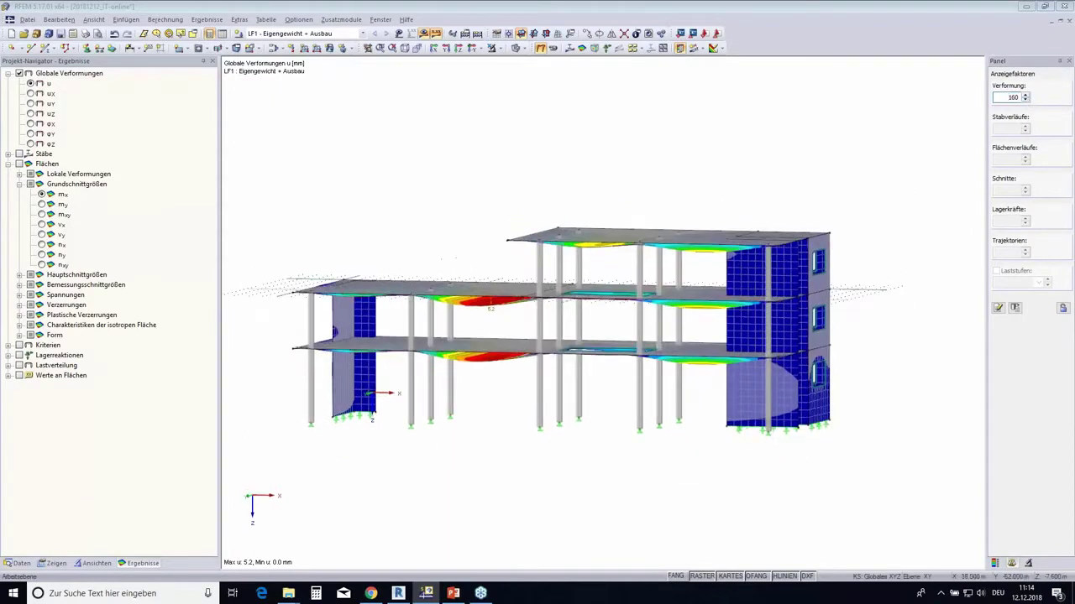
Switch to wireframe display and orbit to inspect the deformations, 5.2 mm maximum.
left_click(527, 50)
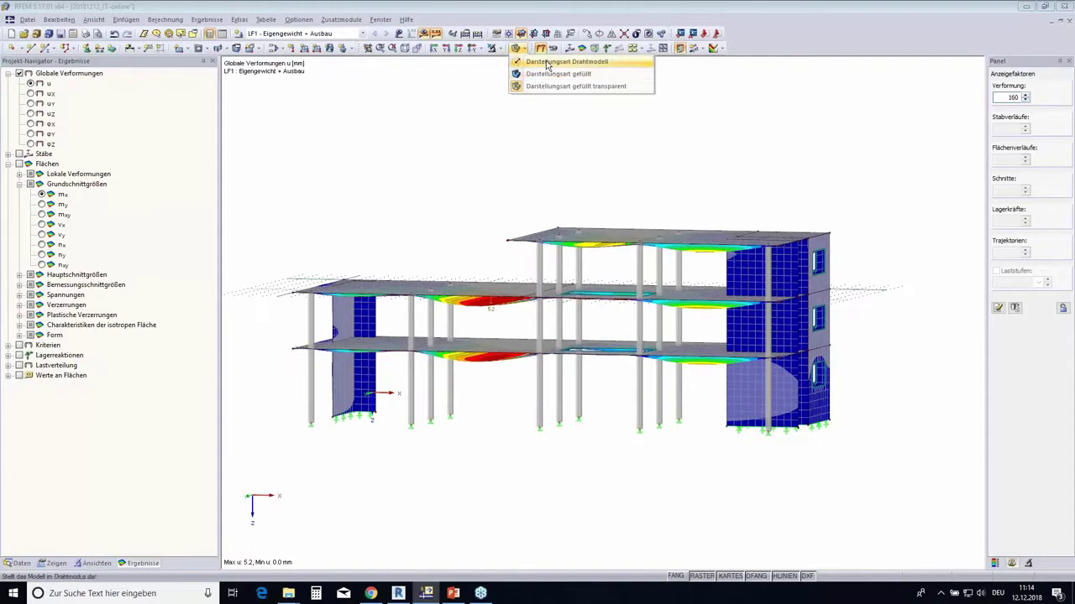
left_click(548, 66)
mouse_move(601, 186)
middle_mouse_down("ctrl")
mouse_move(652, 156)
mouse_move(657, 177)
middle_mouse_up("ctrl")
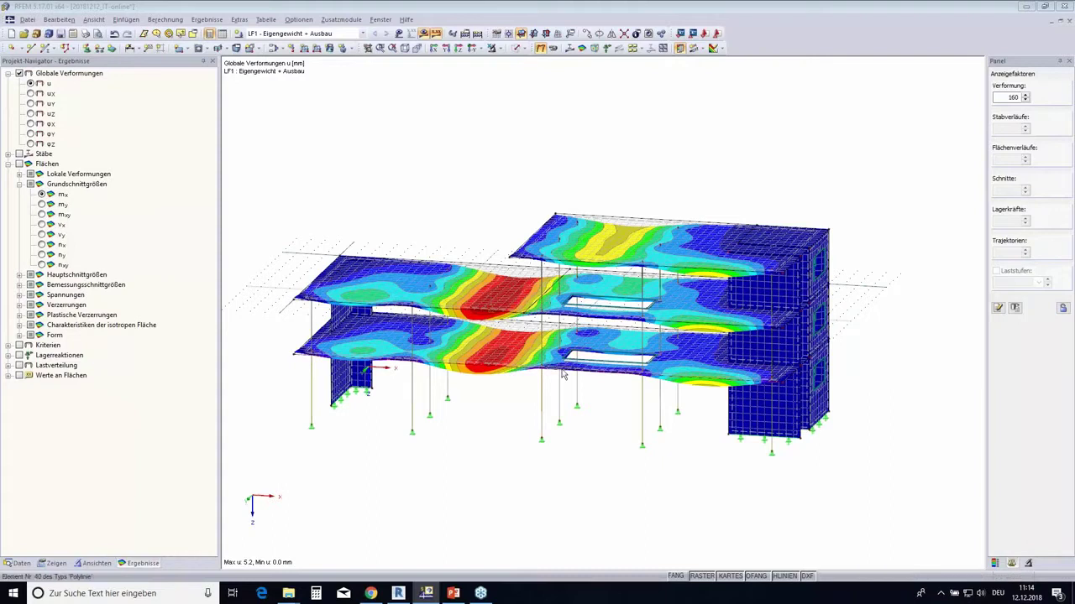
mouse_move(552, 366)
middle_mouse_down("ctrl")
mouse_move(636, 389)
mouse_move(629, 442)
mouse_move(375, 393)
middle_mouse_up("ctrl")
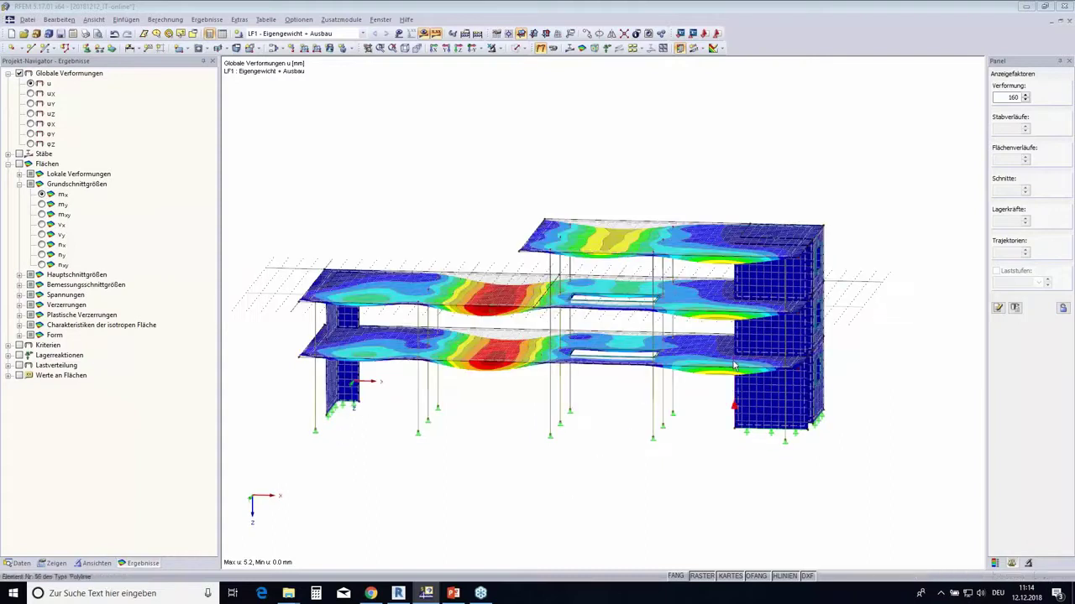
mouse_move(485, 463)
middle_mouse_down("ctrl")
mouse_move(588, 424)
mouse_move(698, 434)
mouse_move(747, 458)
mouse_move(492, 487)
middle_mouse_up("ctrl")
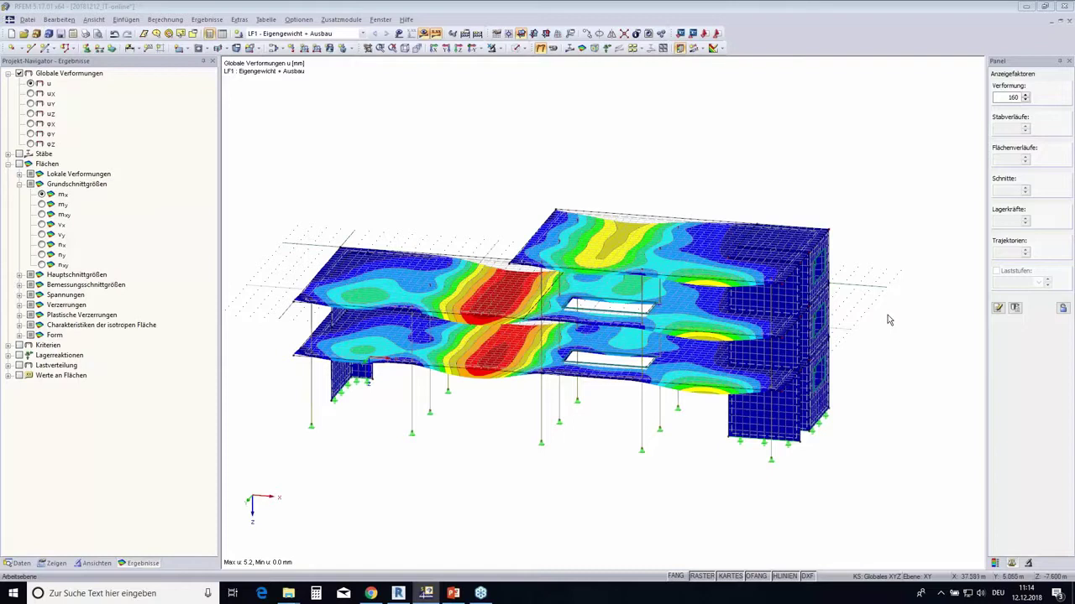
middle_click_drag(890, 320, 882, 291, "ctrl")
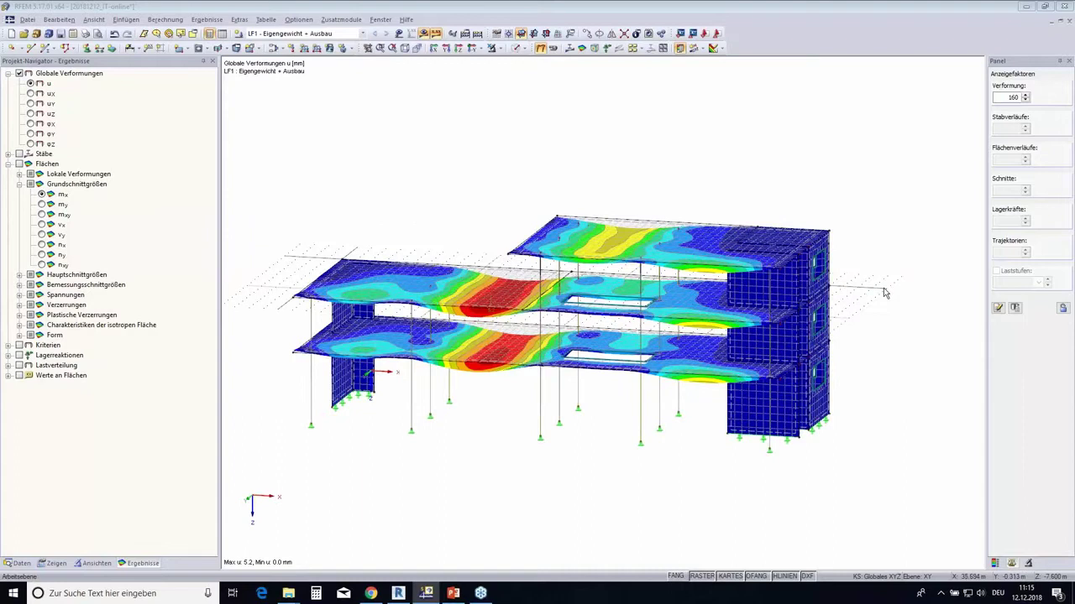
mouse_move(882, 288)
middle_mouse_down("ctrl")
mouse_move(868, 300)
mouse_move(848, 293)
mouse_move(851, 233)
middle_mouse_up("ctrl")
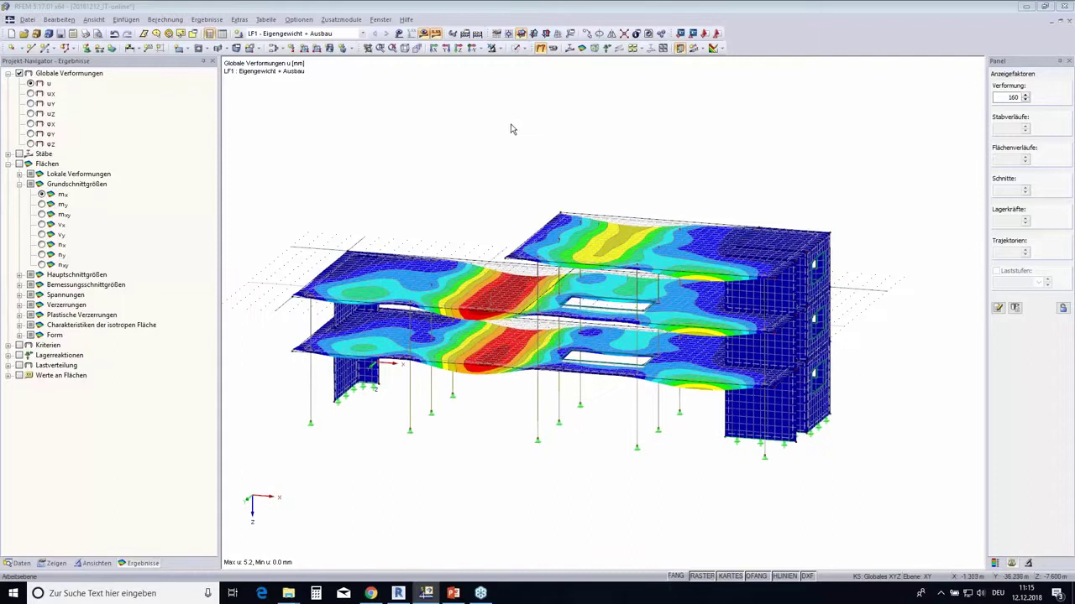
Hide results and grid points, then select the upper stair-core wall panel around the opening.
left_click(432, 39)
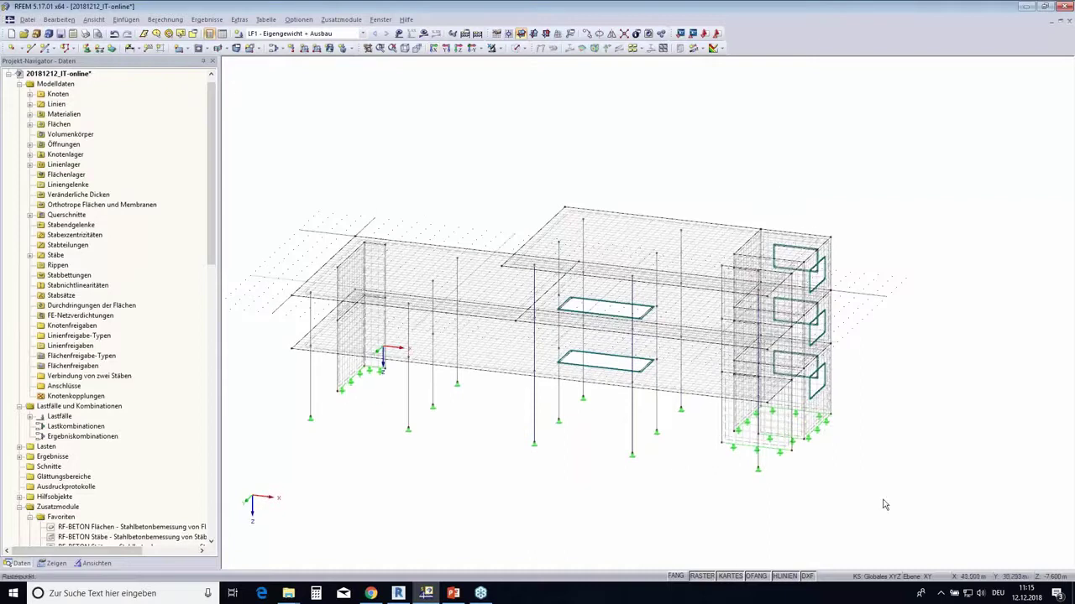
left_click(703, 578)
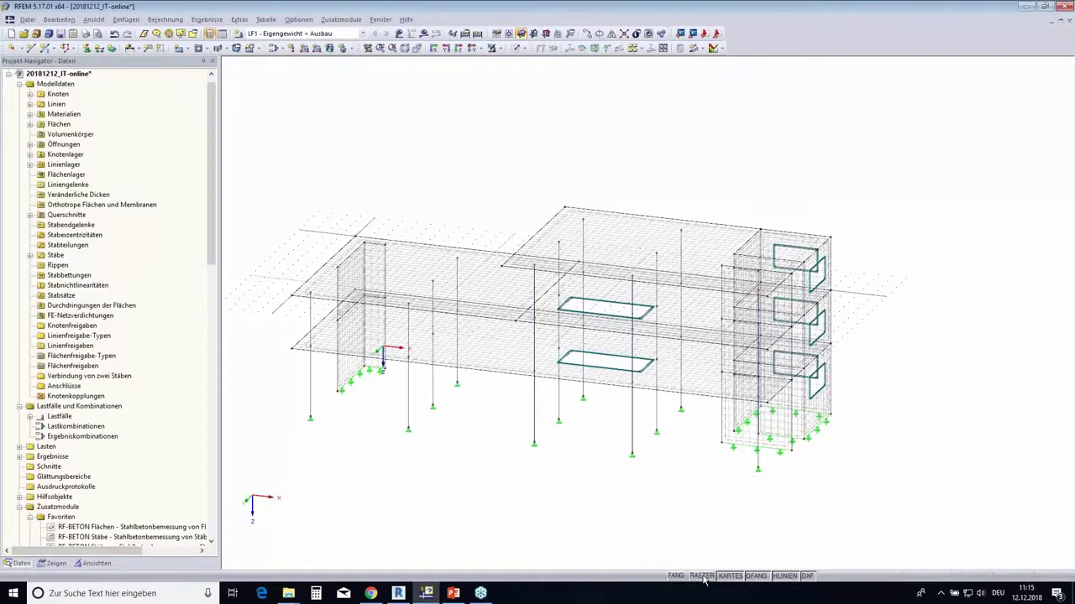
mouse_move(921, 324)
middle_mouse_down("ctrl")
mouse_move(937, 225)
mouse_move(882, 258)
mouse_move(538, 209)
mouse_move(828, 247)
middle_mouse_up("ctrl")
scroll(804, 269, "up", 2)
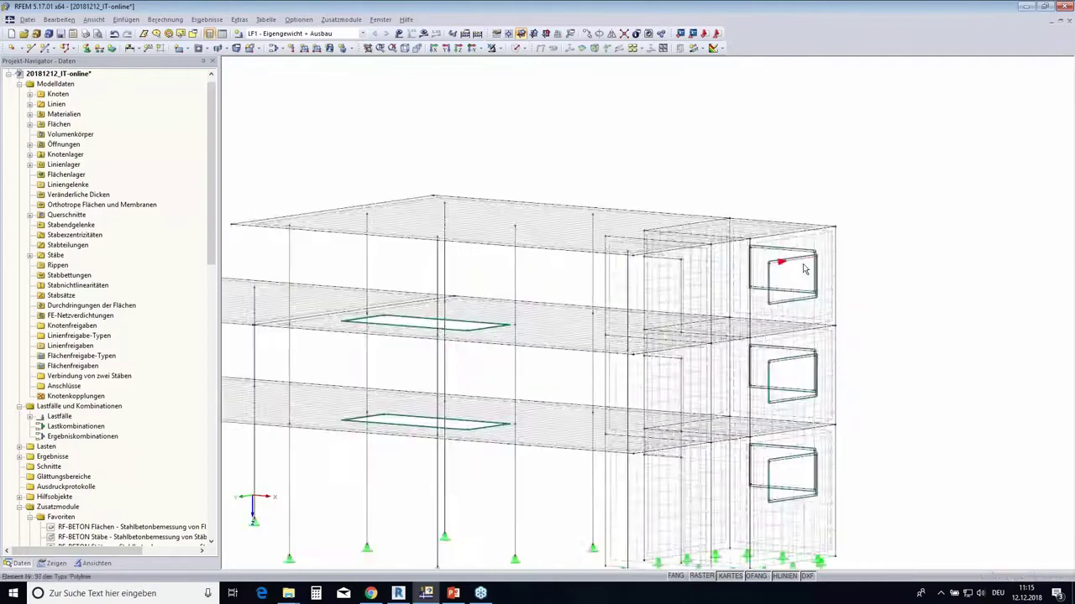
scroll(804, 270, "up", 3)
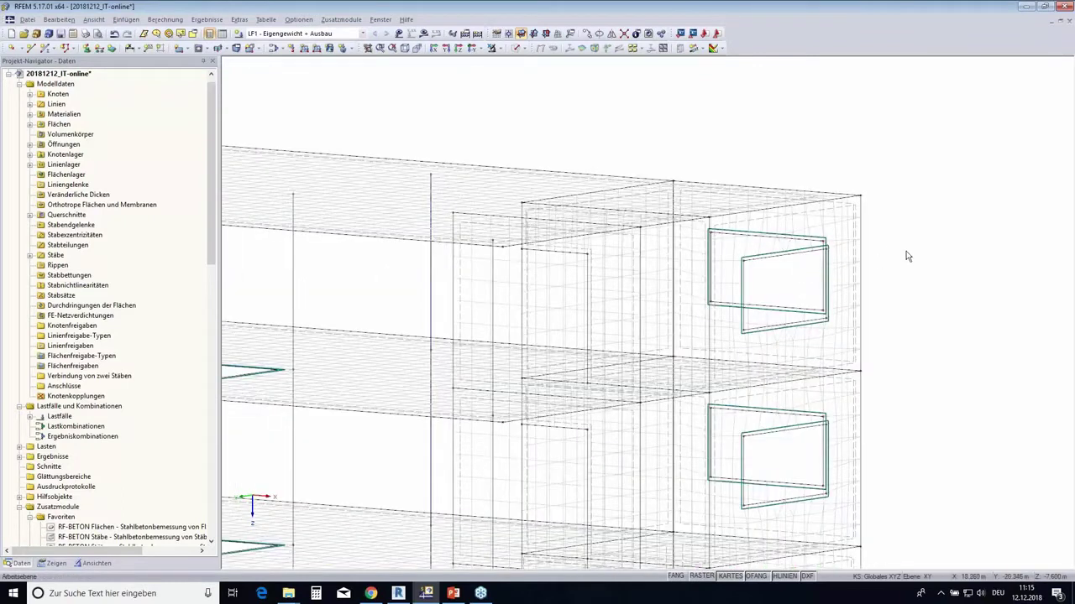
left_click(819, 216)
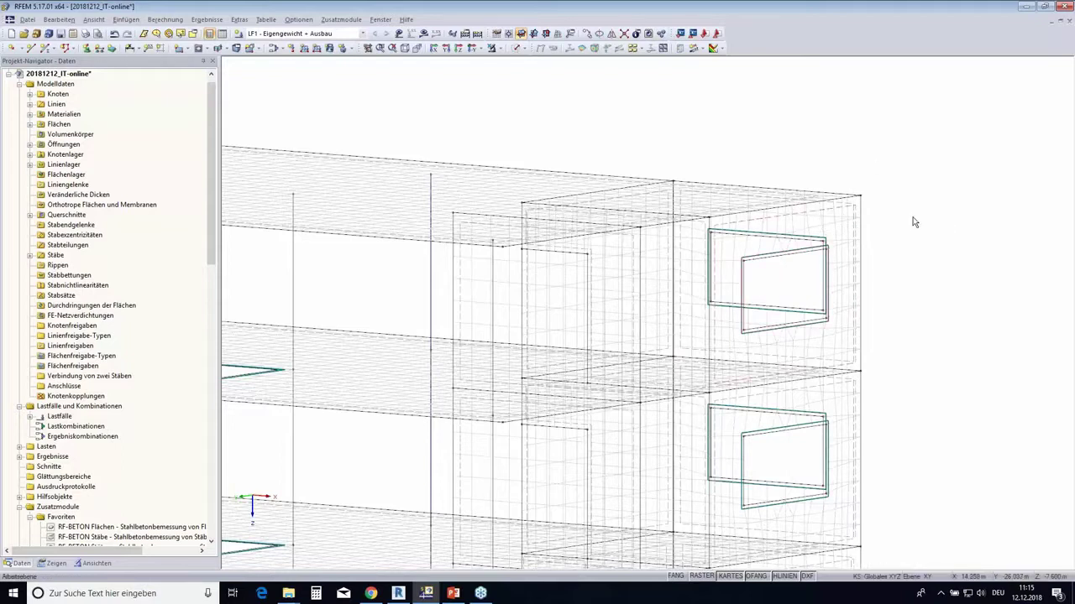
Isolate the selected wall panel and turn off 'Verborgene Objekte im Hintergrund anzeigen'.
left_click(497, 48)
left_click(537, 73)
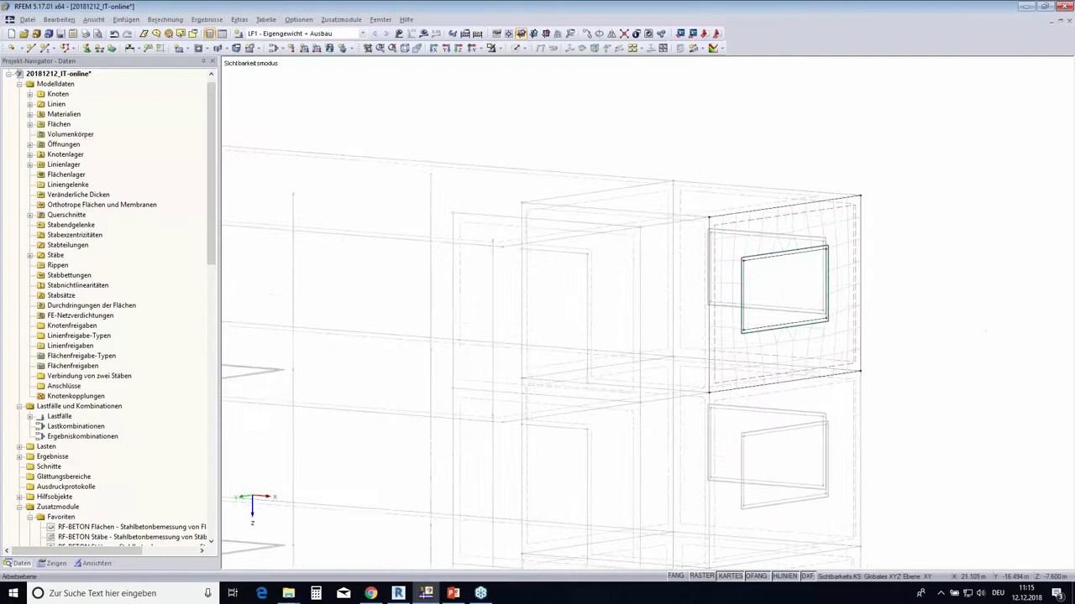
mouse_move(879, 283)
middle_mouse_down("ctrl")
mouse_move(769, 286)
mouse_move(873, 282)
middle_mouse_up("ctrl")
right_click(917, 118)
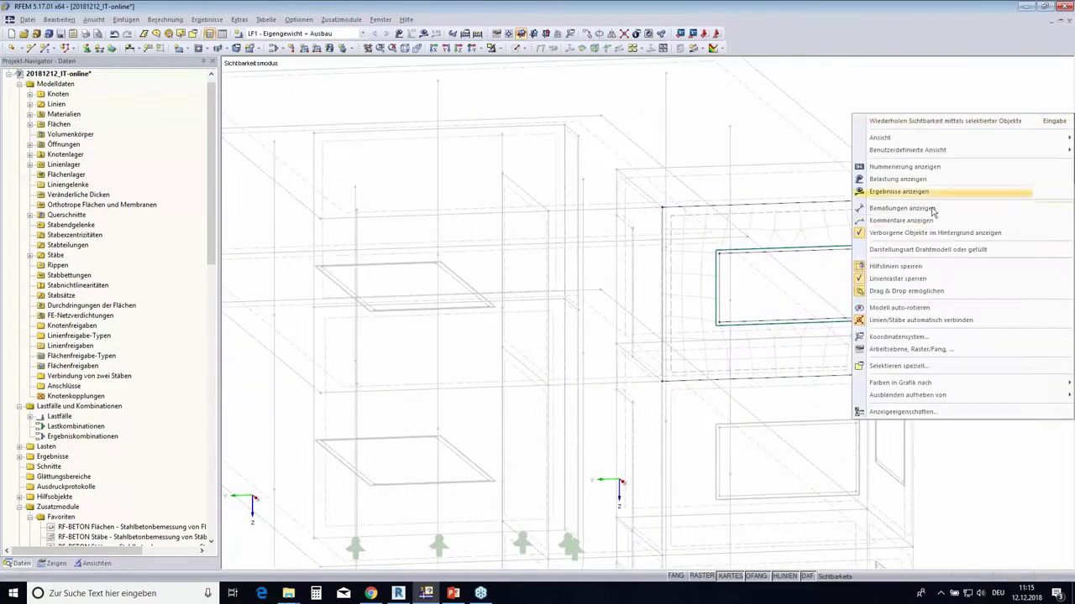
left_click(932, 236)
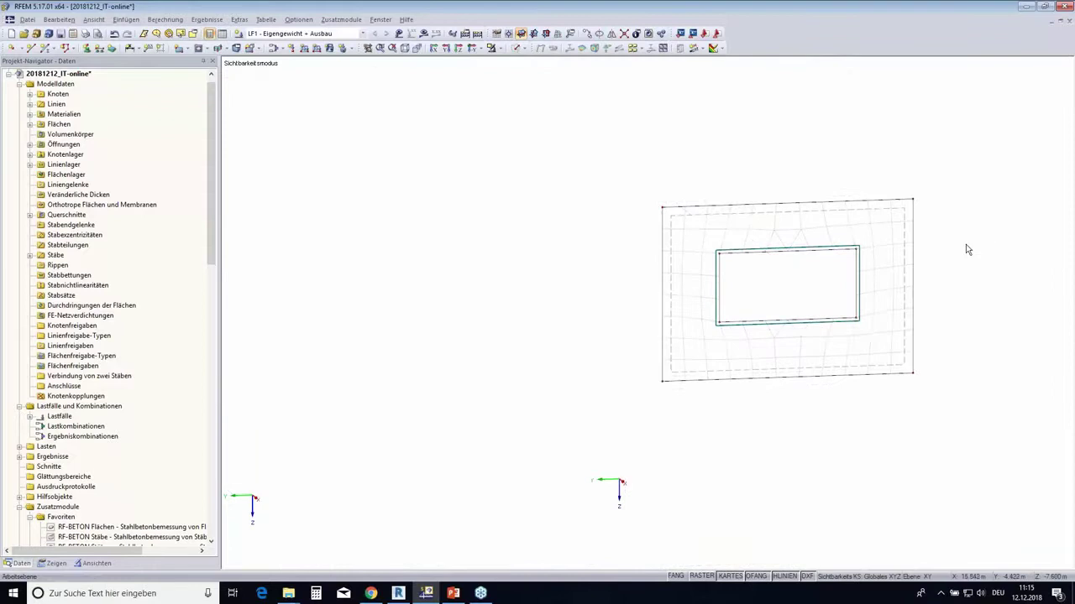
middle_click_drag(967, 244, 871, 208, "ctrl")
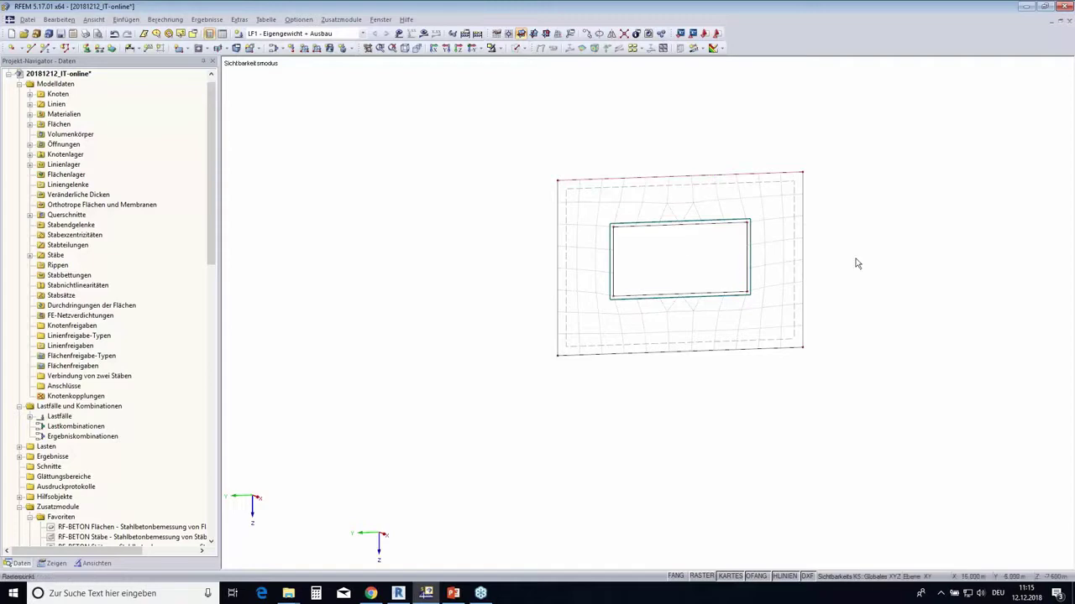
Cancel the visibility mode to show the whole building again.
scroll(856, 264, "down", 1)
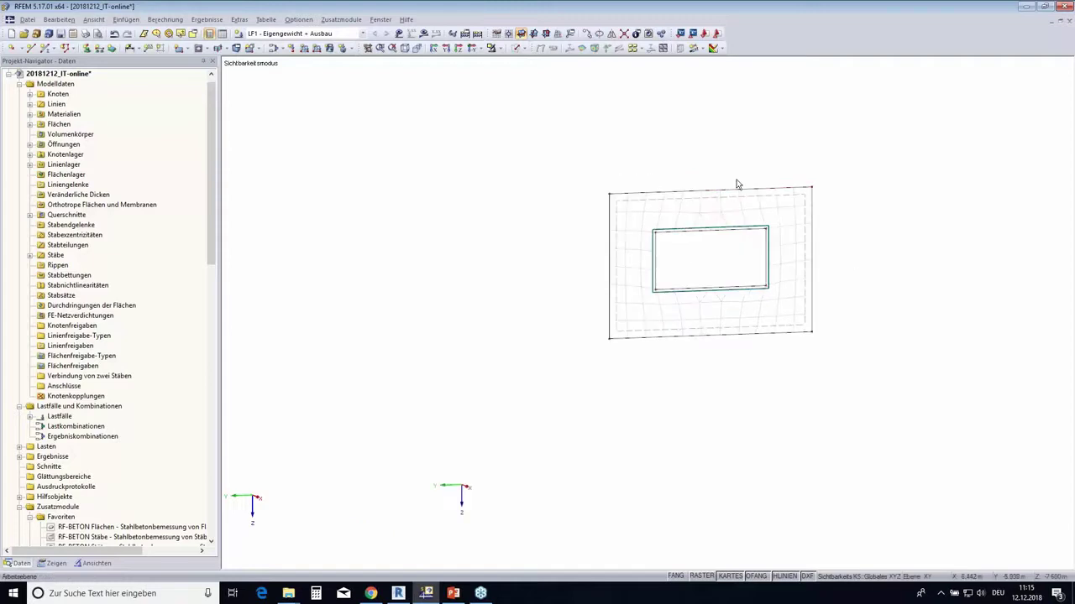
left_click(497, 49)
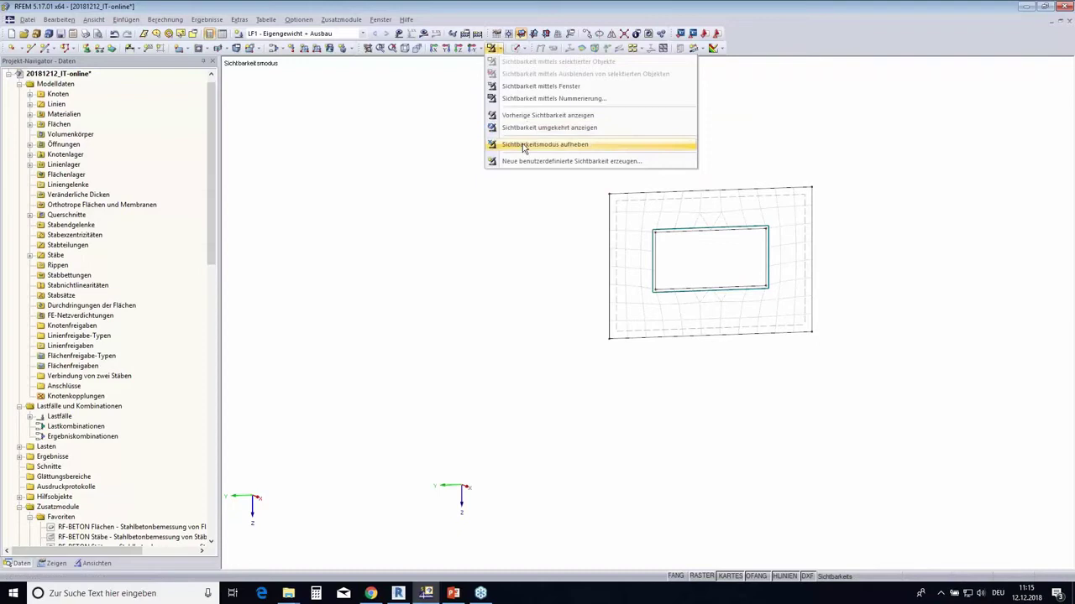
left_click(523, 144)
middle_click_drag(521, 294, 359, 185, "ctrl")
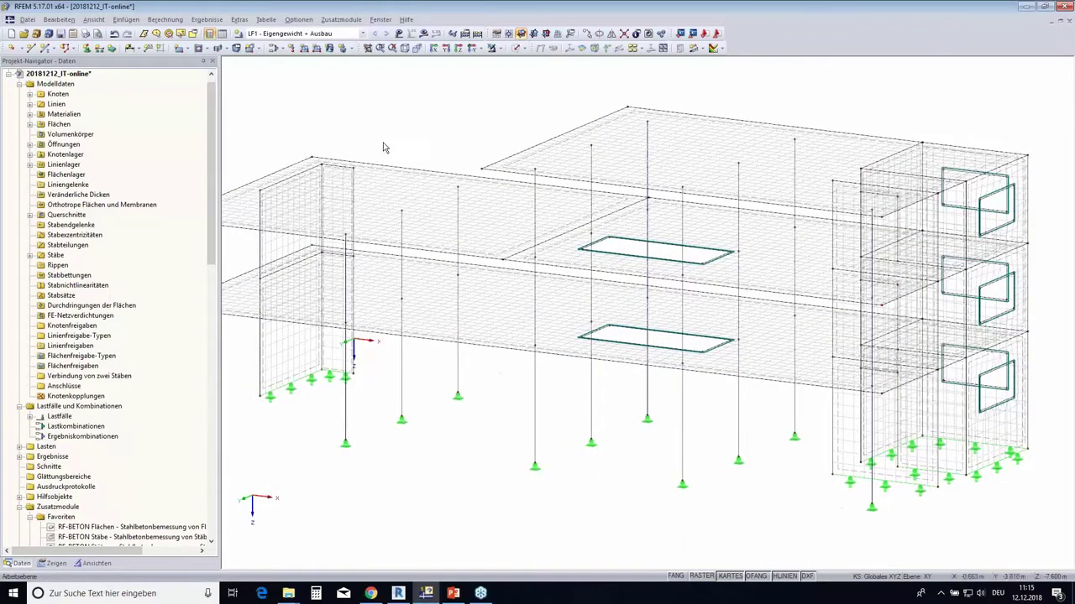
scroll(395, 210, "up", 1)
scroll(319, 183, "up", 1)
scroll(307, 181, "up", 2)
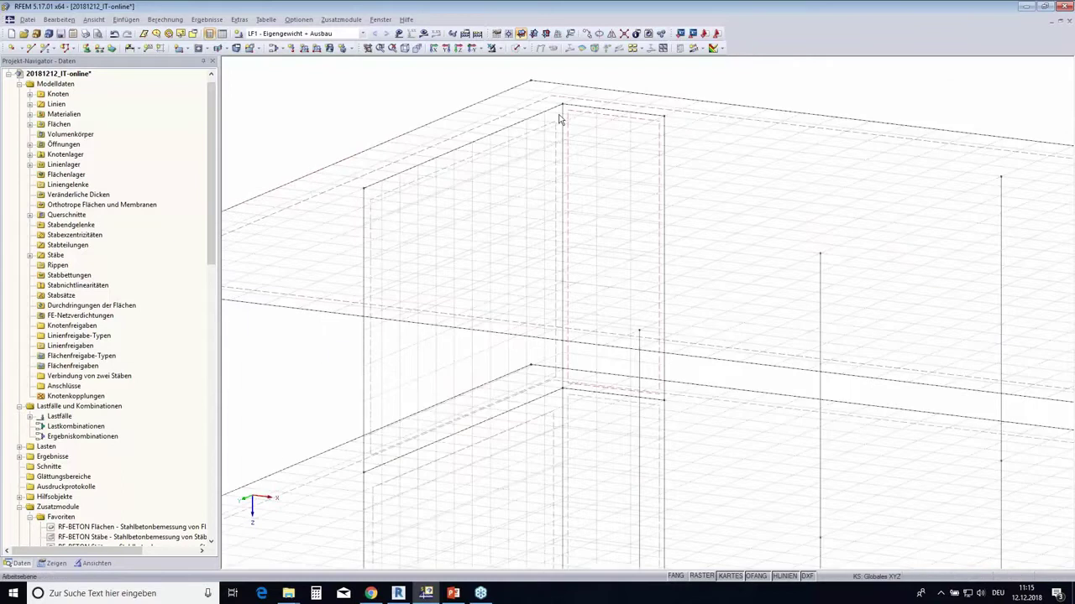
scroll(638, 132, "down", 2)
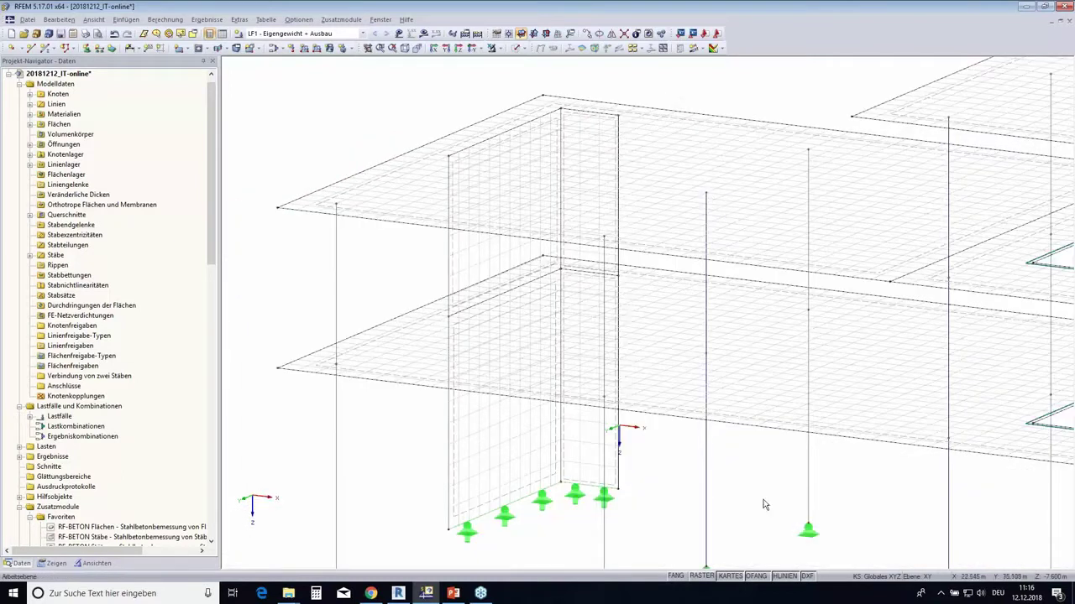
middle_click_drag(768, 504, 466, 362)
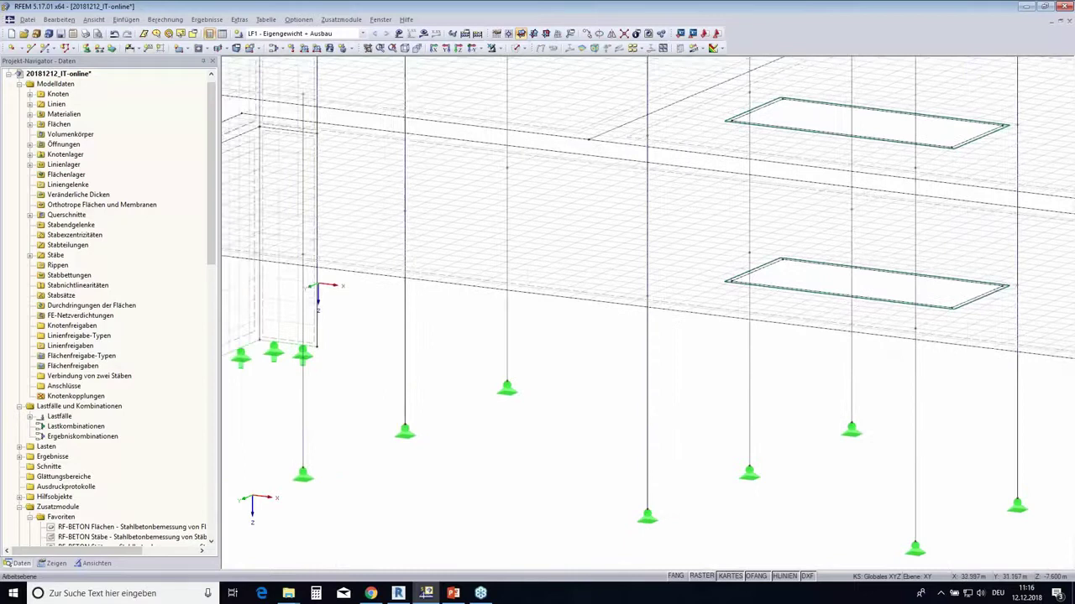
middle_click_drag(957, 288, 876, 288)
scroll(940, 288, "up", 1)
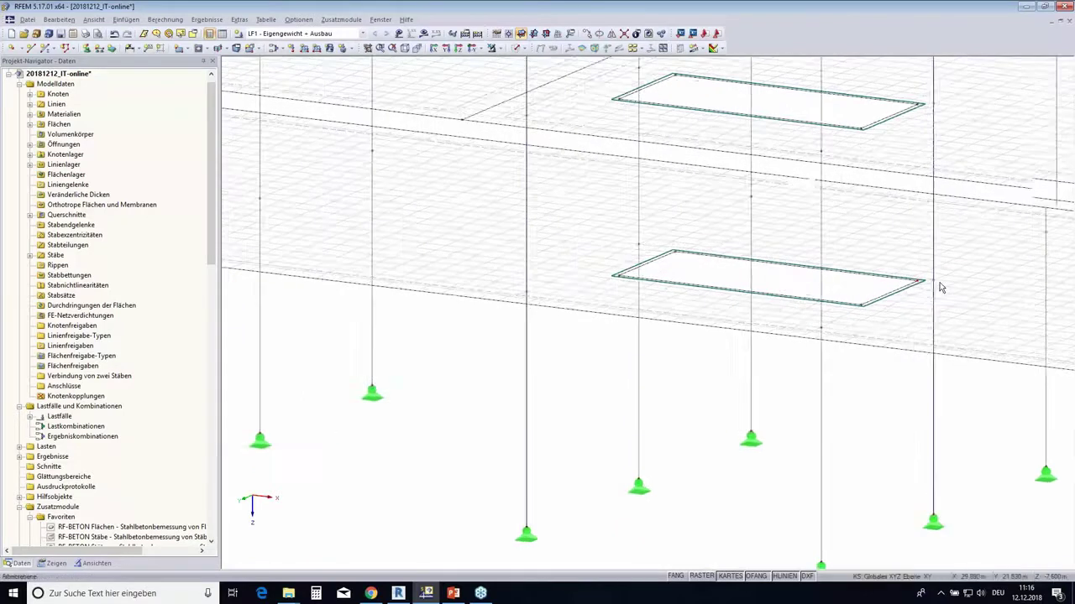
scroll(941, 288, "up", 3)
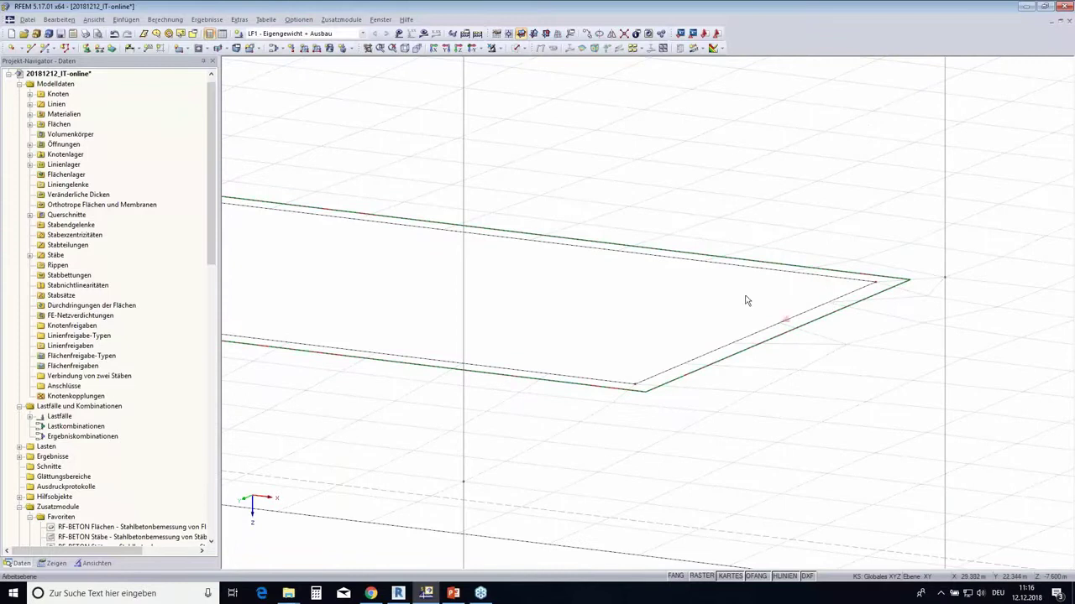
scroll(745, 301, "down", 1)
scroll(733, 300, "down", 3)
scroll(728, 420, "down", 2)
scroll(735, 417, "down", 2)
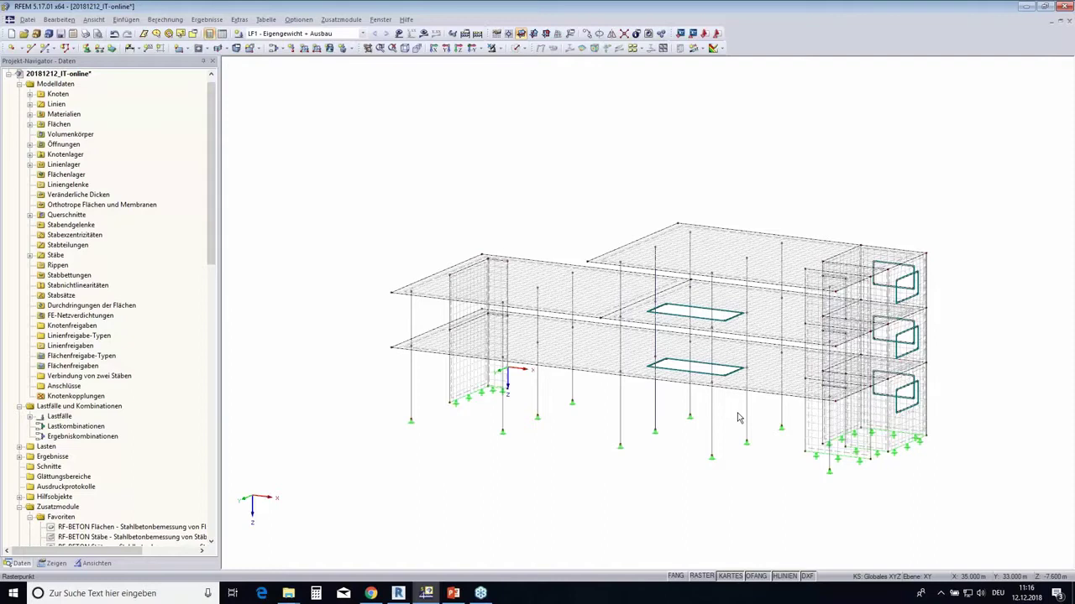
middle_click_drag(738, 417, 767, 409, "ctrl")
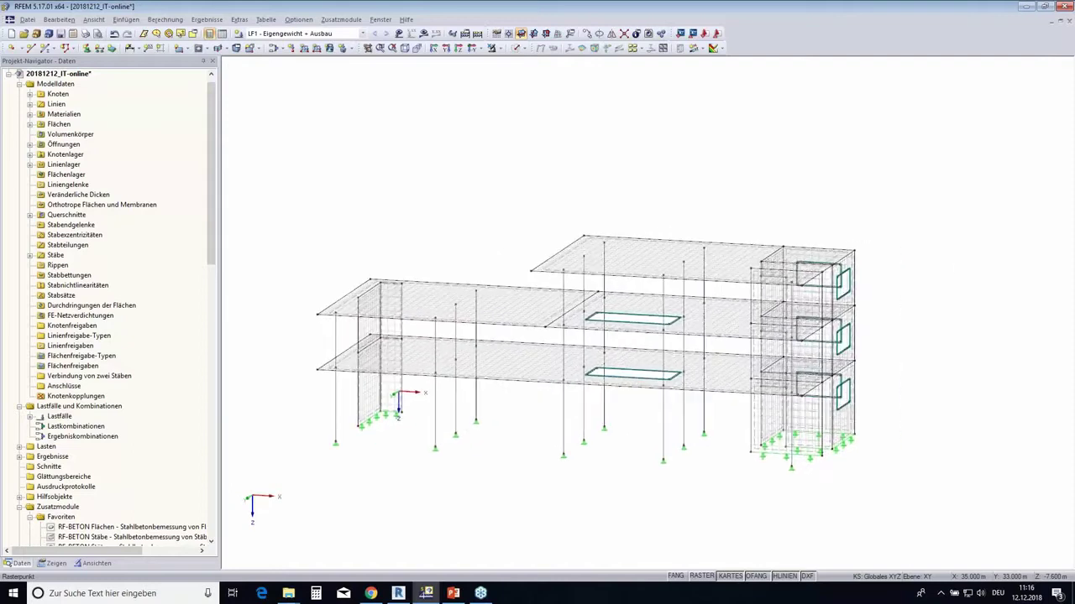
middle_click_drag(942, 281, 940, 246, "ctrl")
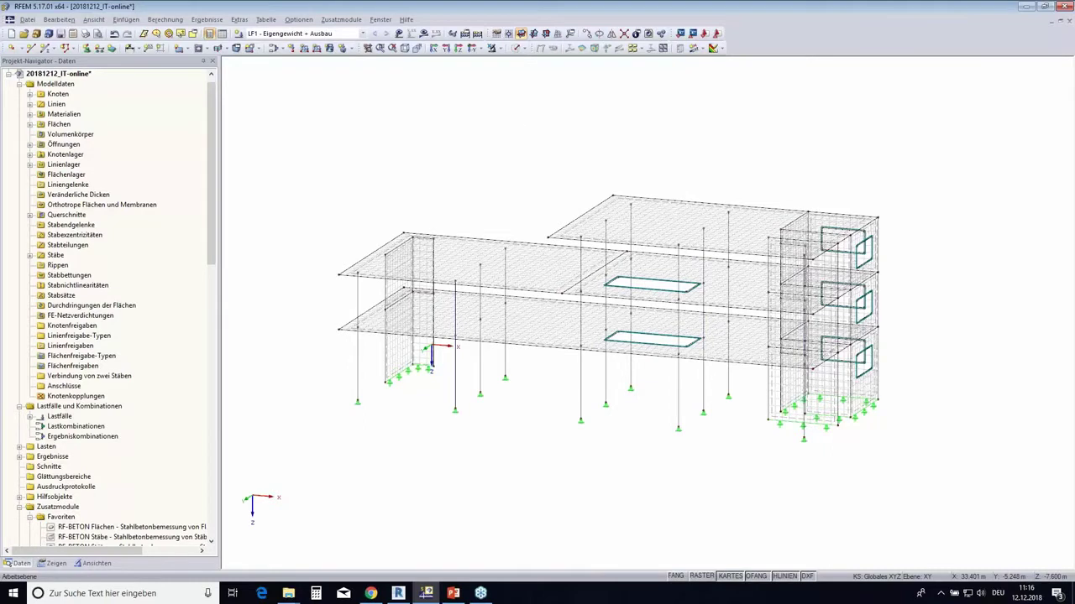
scroll(448, 213, "up", 1)
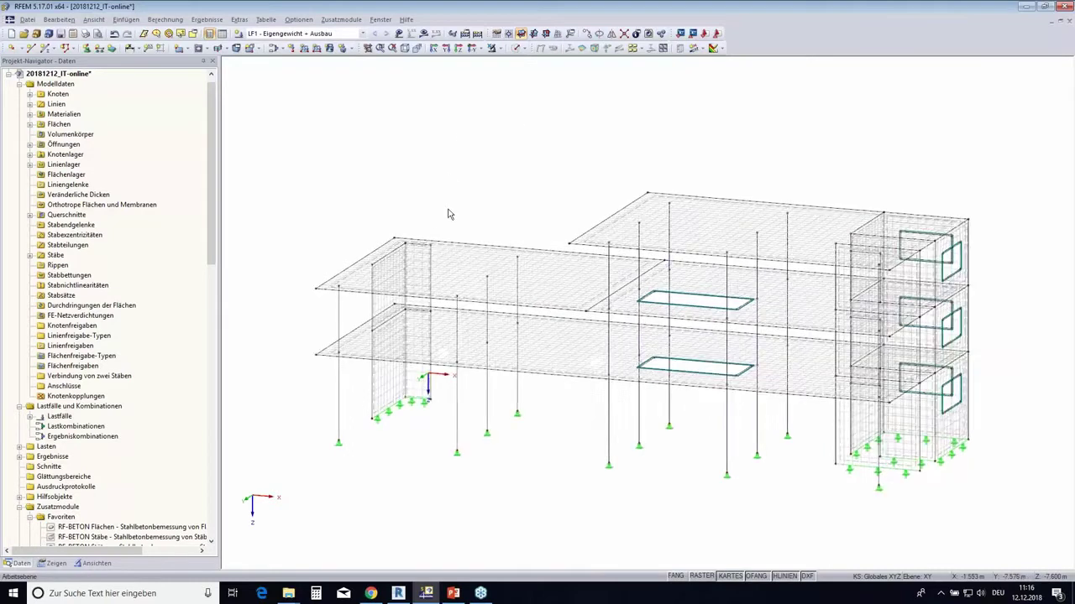
middle_click_drag(448, 215, 440, 195)
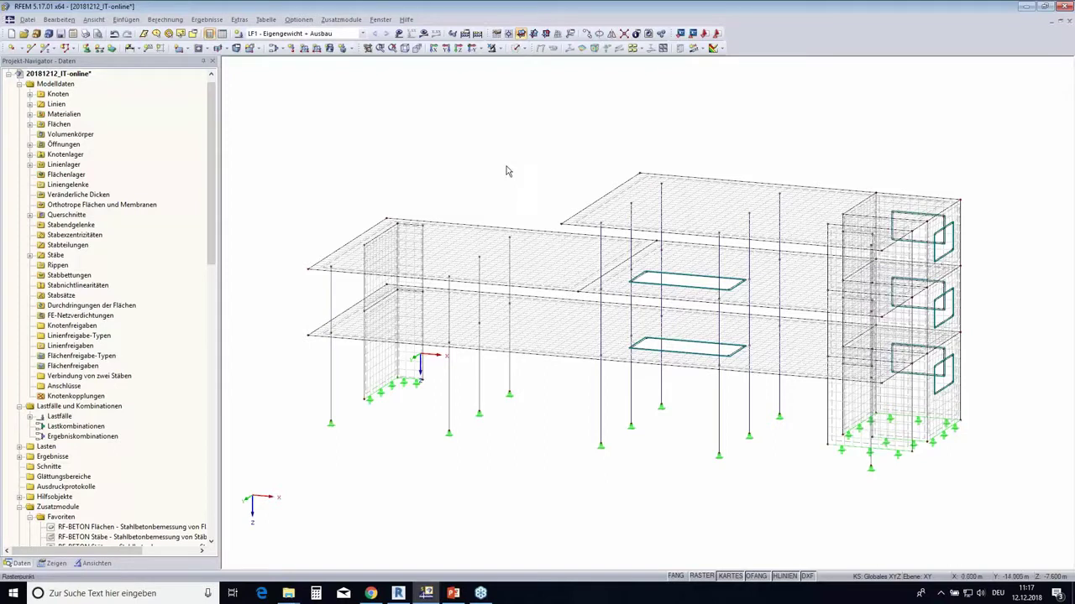
Open FE-Netz-Einstellungen, check the 0.500 m element length, and view Adaptive Netzverdichtung options.
left_click(173, 21)
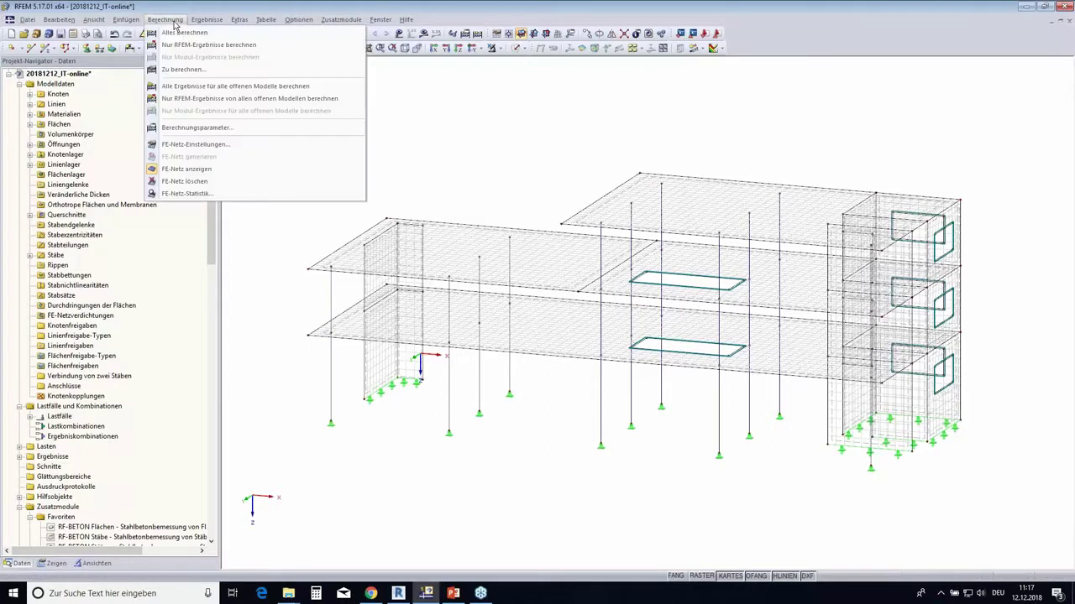
left_click(233, 146)
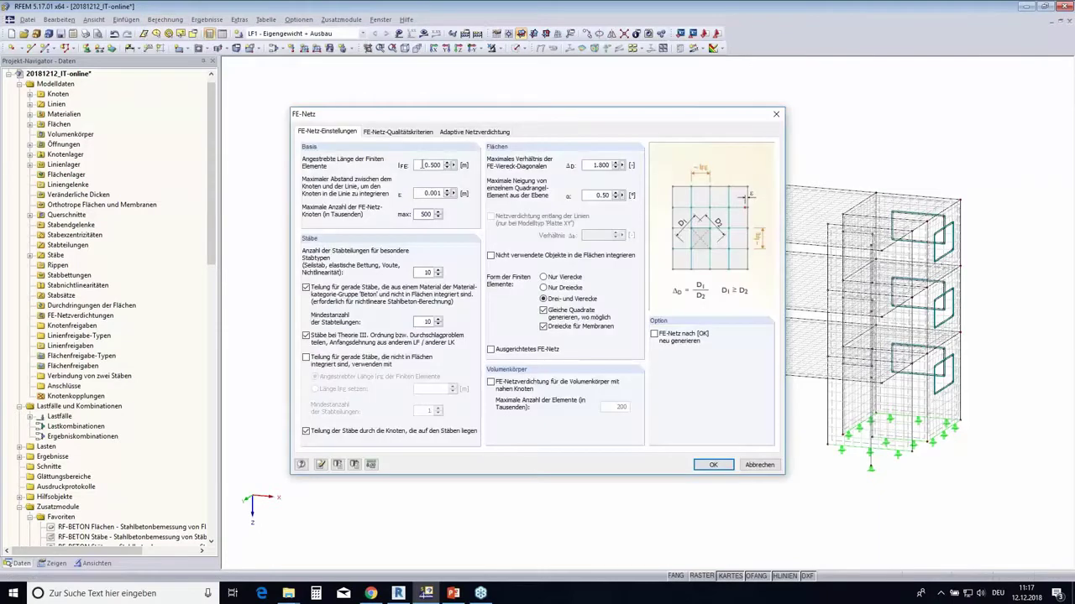
double_click(422, 165)
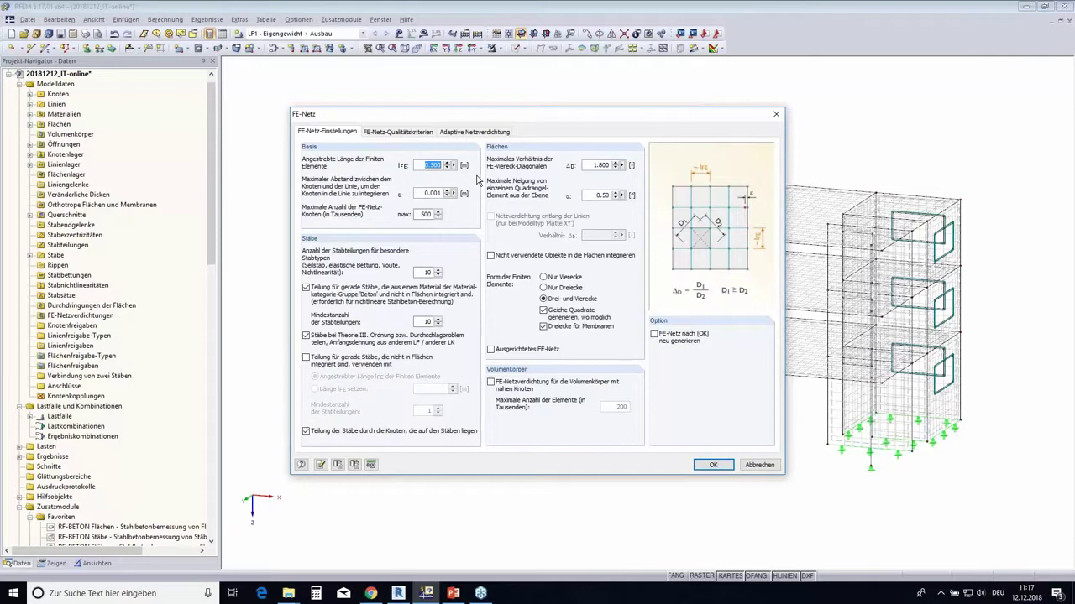
left_click(425, 165)
left_click(505, 131)
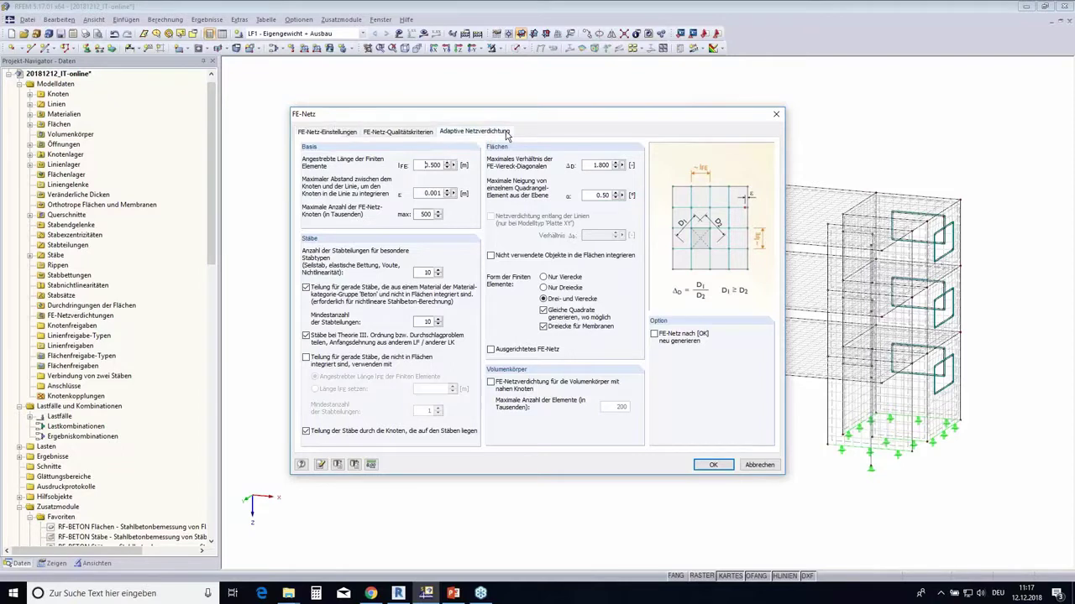
Enable adaptive mesh refinement (1 iteration, 0.50% tolerance) and confirm the mesh settings.
left_click_drag(553, 118, 435, 124)
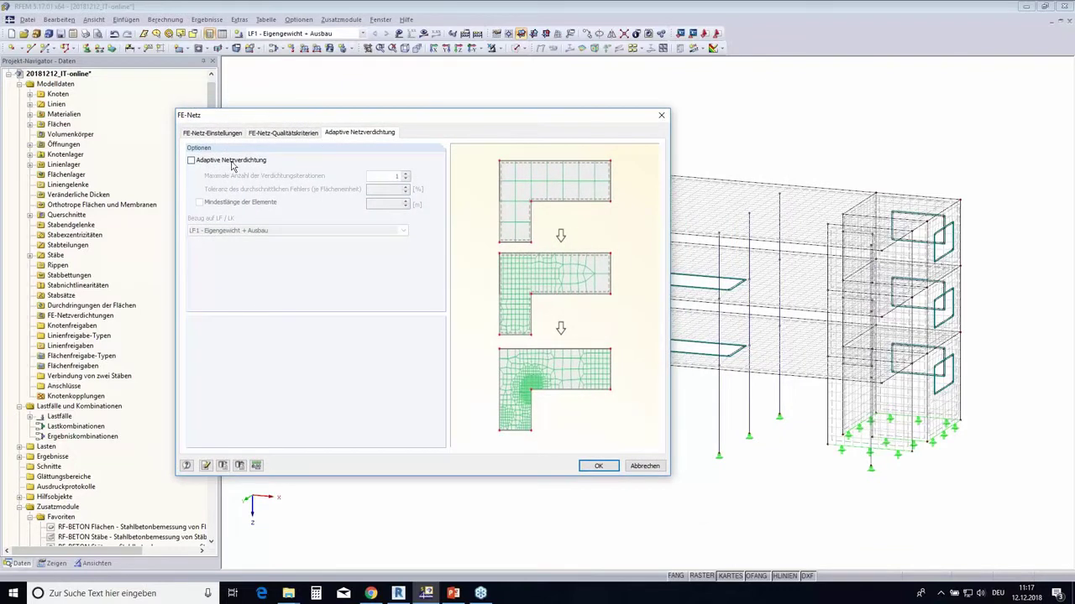
left_click(231, 160)
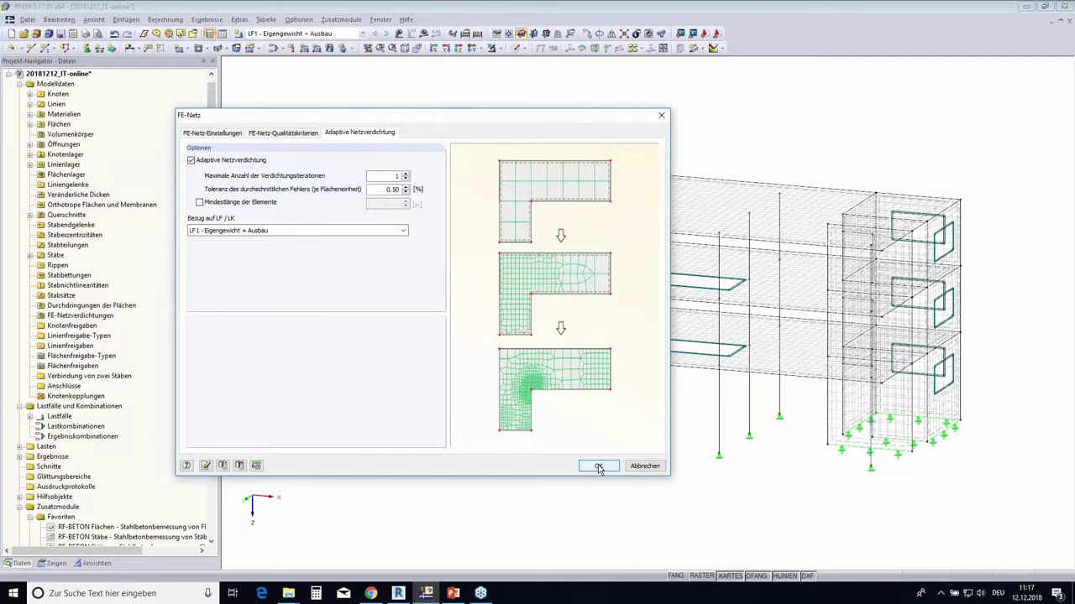
left_click(598, 467)
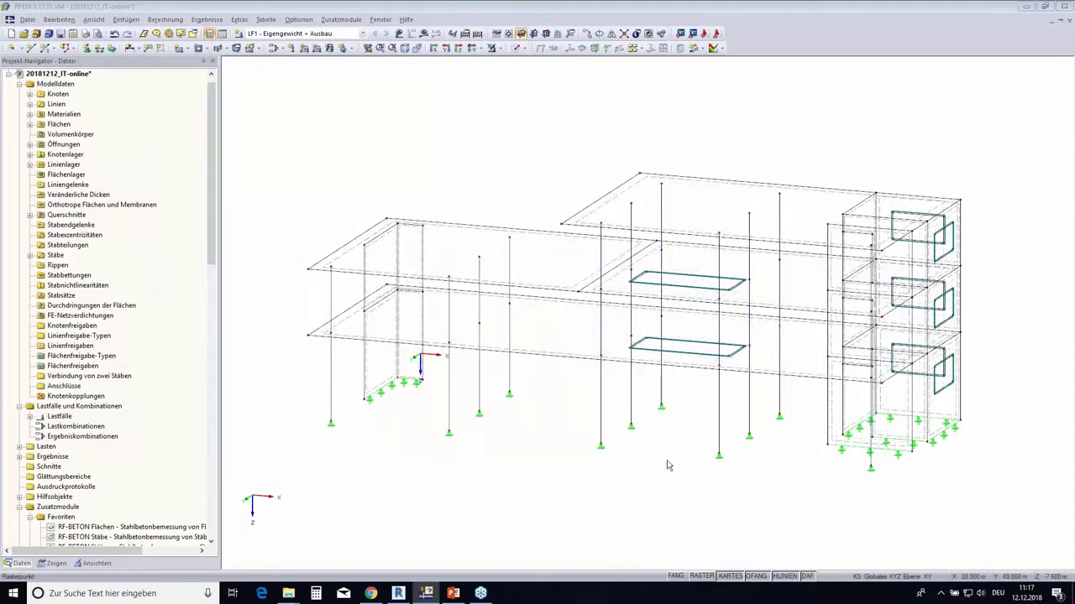
middle_click_drag(612, 465, 638, 436, "ctrl")
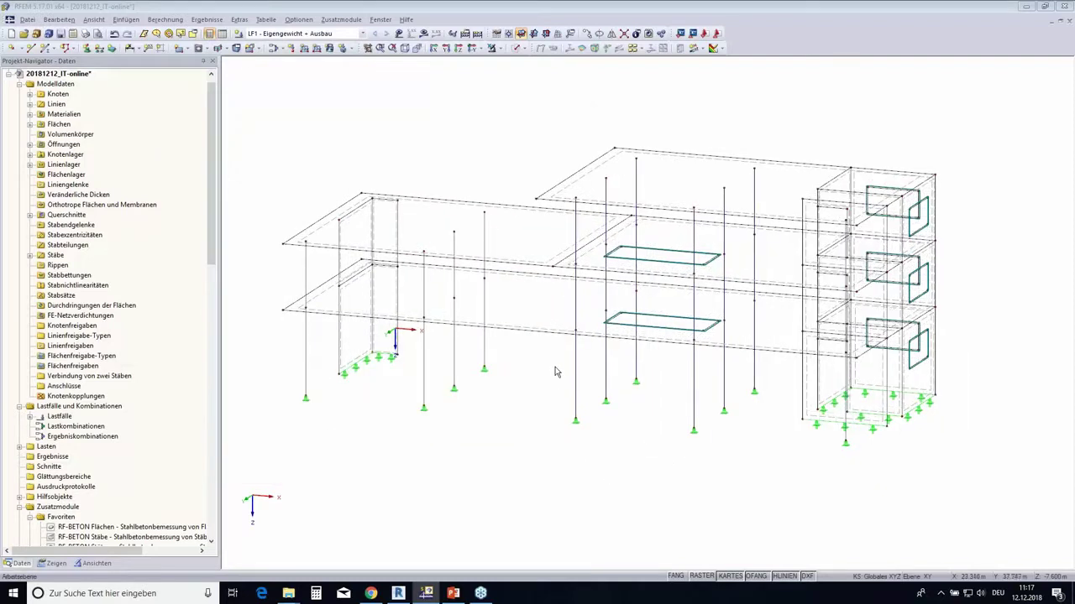
Generate the FE mesh via Berechnung > FE-Netz generieren and orbit to inspect it.
left_click(164, 18)
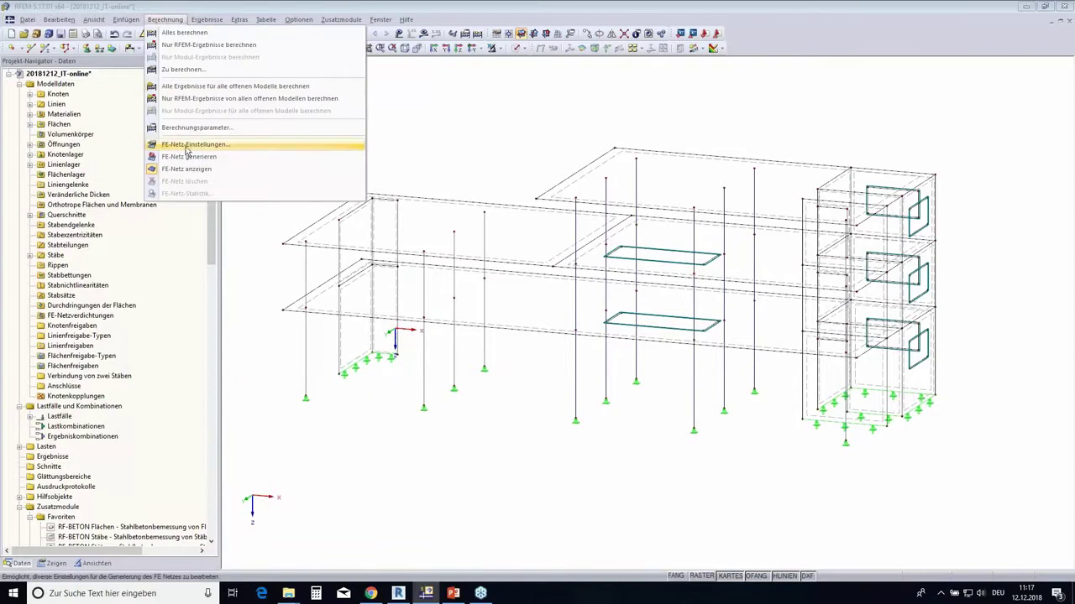
left_click(235, 157)
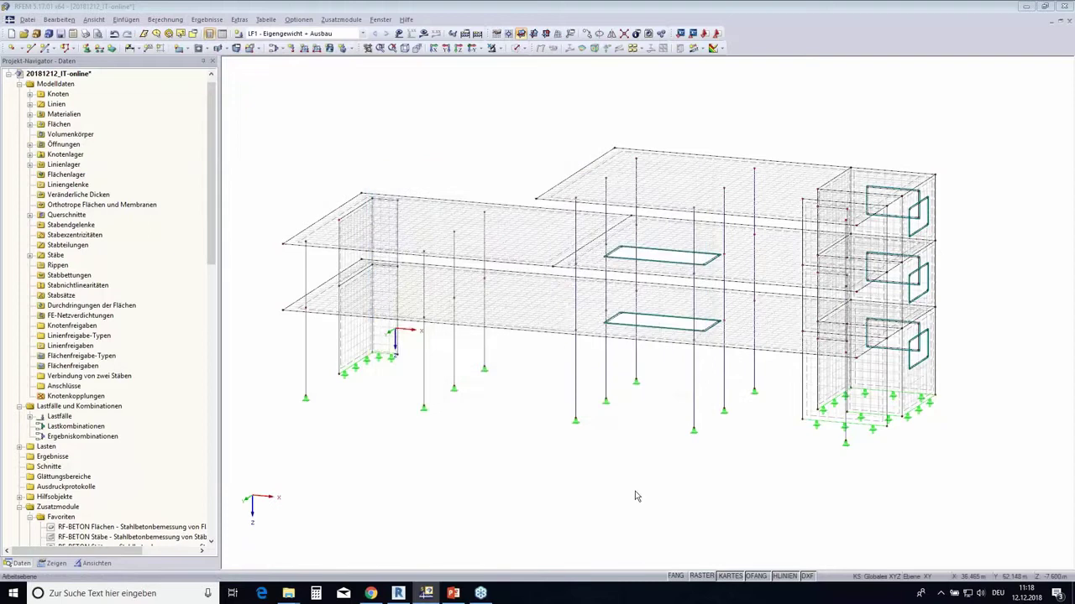
mouse_move(640, 463)
middle_mouse_down("ctrl")
mouse_move(597, 418)
mouse_move(500, 397)
mouse_move(492, 415)
mouse_move(607, 418)
mouse_move(631, 446)
mouse_move(648, 426)
middle_mouse_up("ctrl")
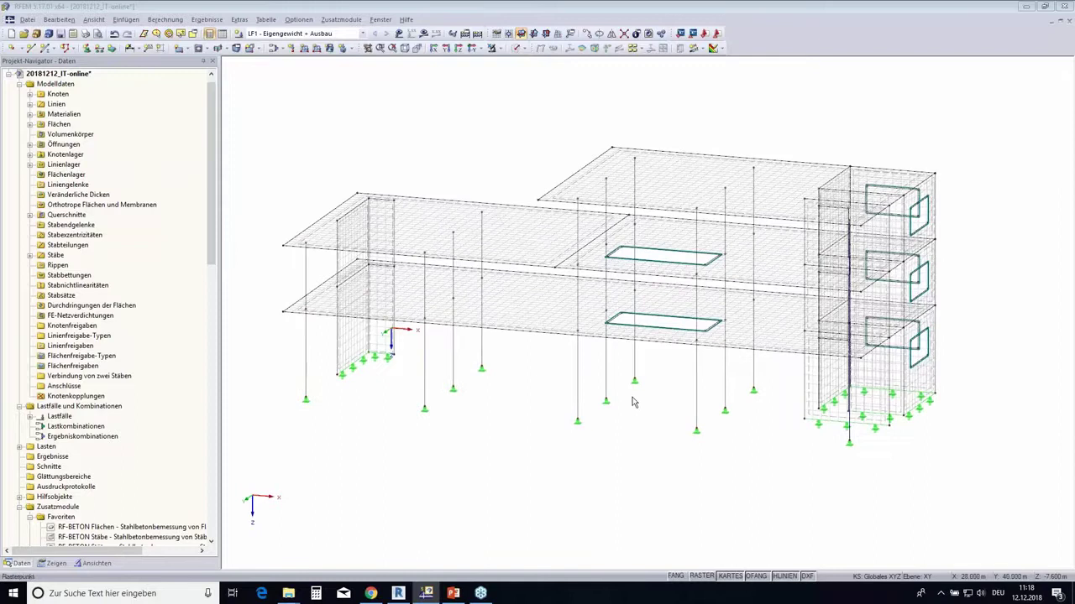
mouse_move(976, 377)
middle_mouse_down("ctrl")
mouse_move(479, 336)
mouse_move(642, 311)
mouse_move(935, 403)
mouse_move(470, 168)
middle_mouse_up("ctrl")
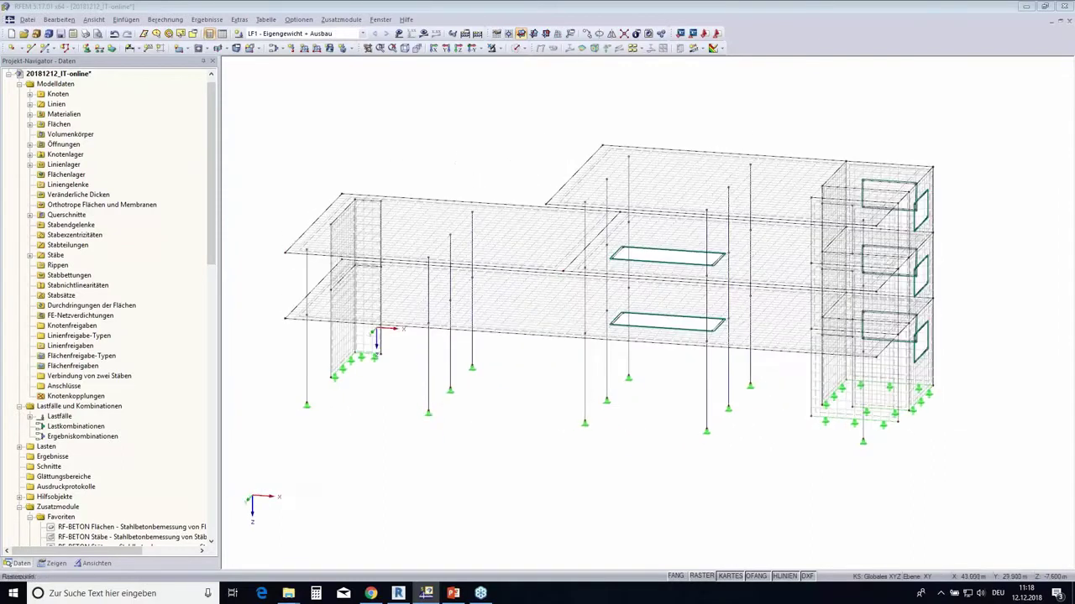
In the adaptive mesh refinement settings, change the error tolerance from 0.50 to 0.10 %.
left_click(166, 21)
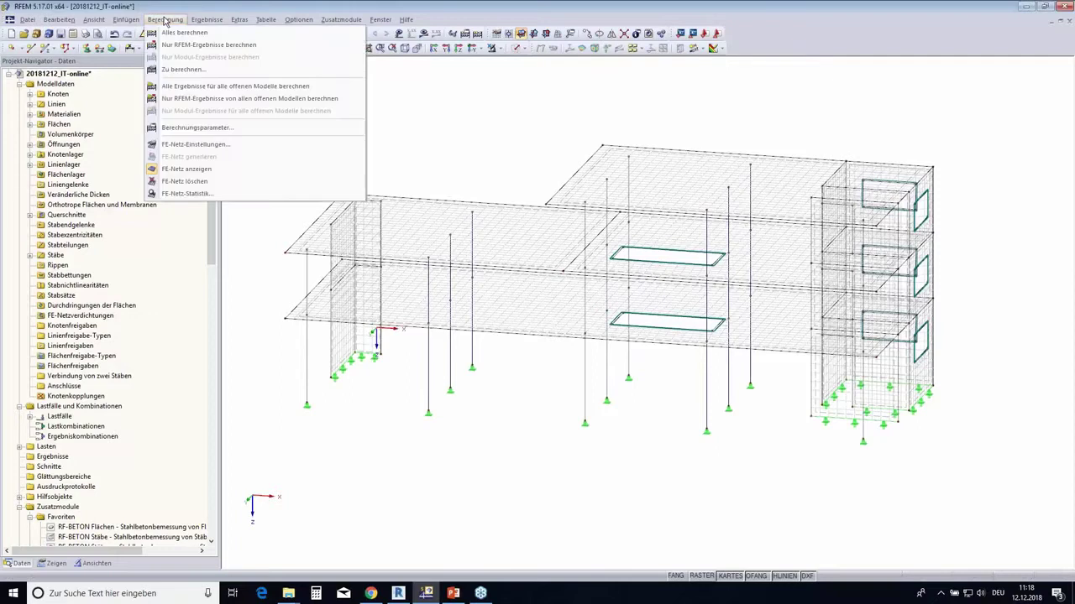
left_click(202, 144)
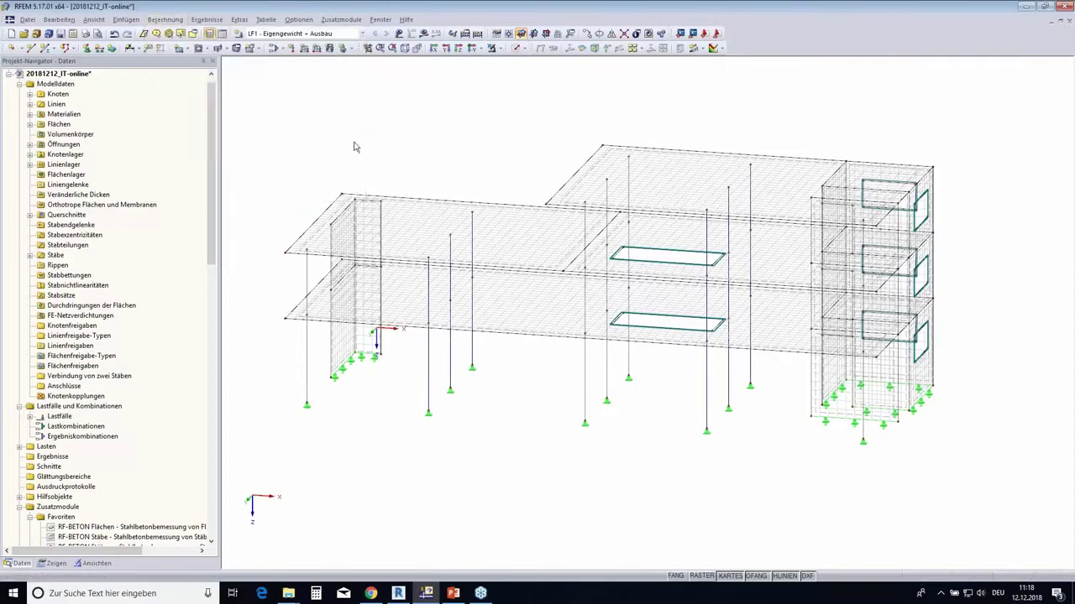
left_click(475, 131)
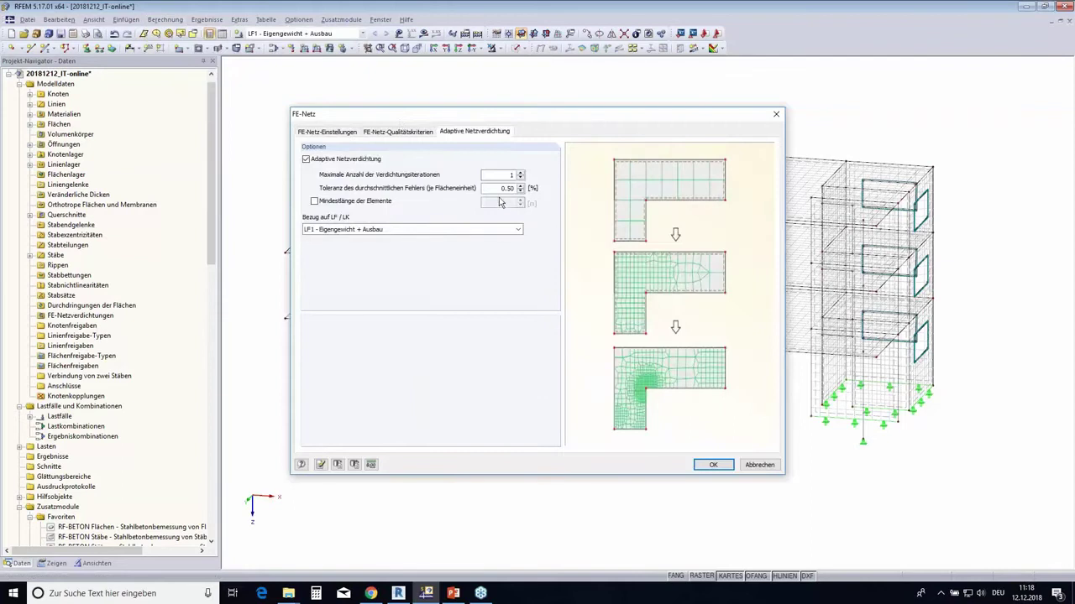
left_click_drag(497, 188, 562, 191)
left_click(504, 188)
double_click(508, 188)
type("1")
type("0")
Enable a minimum element length of 0.150 m and confirm the mesh settings.
left_click(316, 203)
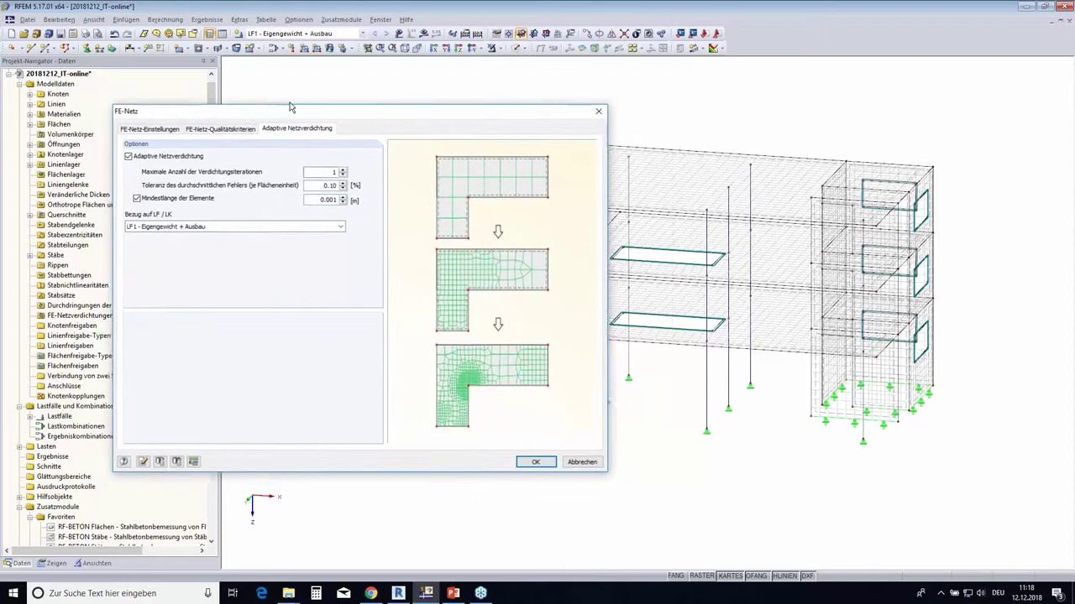
left_click_drag(461, 120, 290, 107)
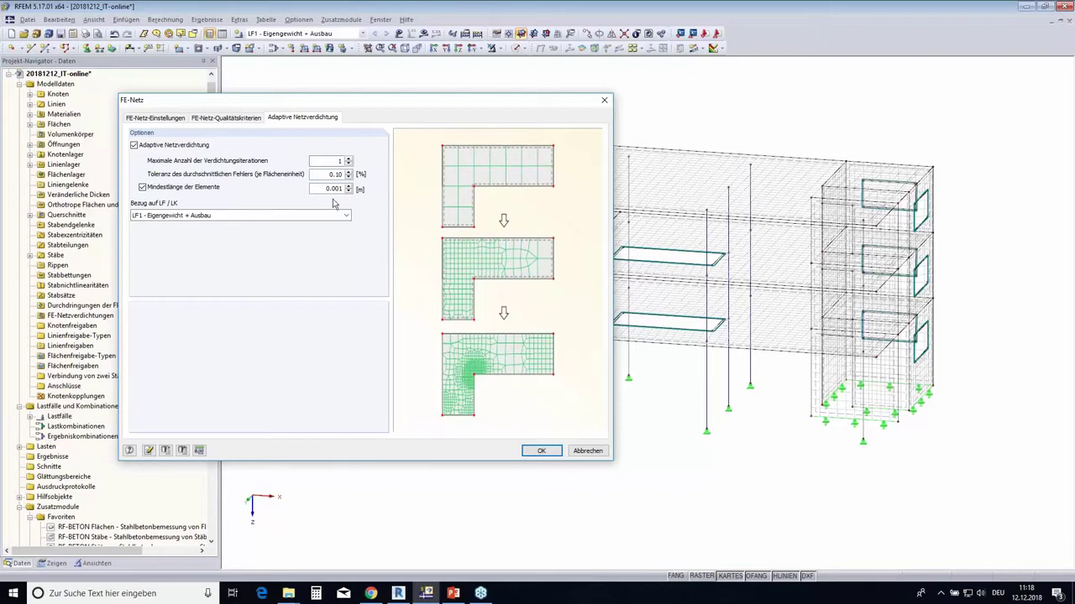
left_click_drag(330, 188, 379, 196)
left_click_drag(332, 188, 383, 203)
type("15")
left_click(326, 174)
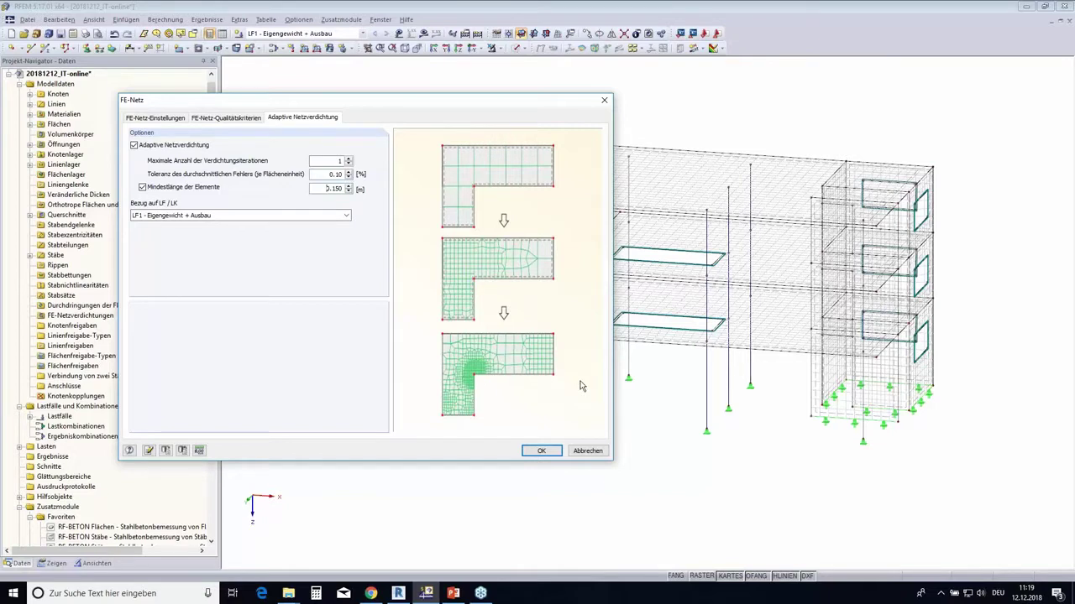
left_click(542, 454)
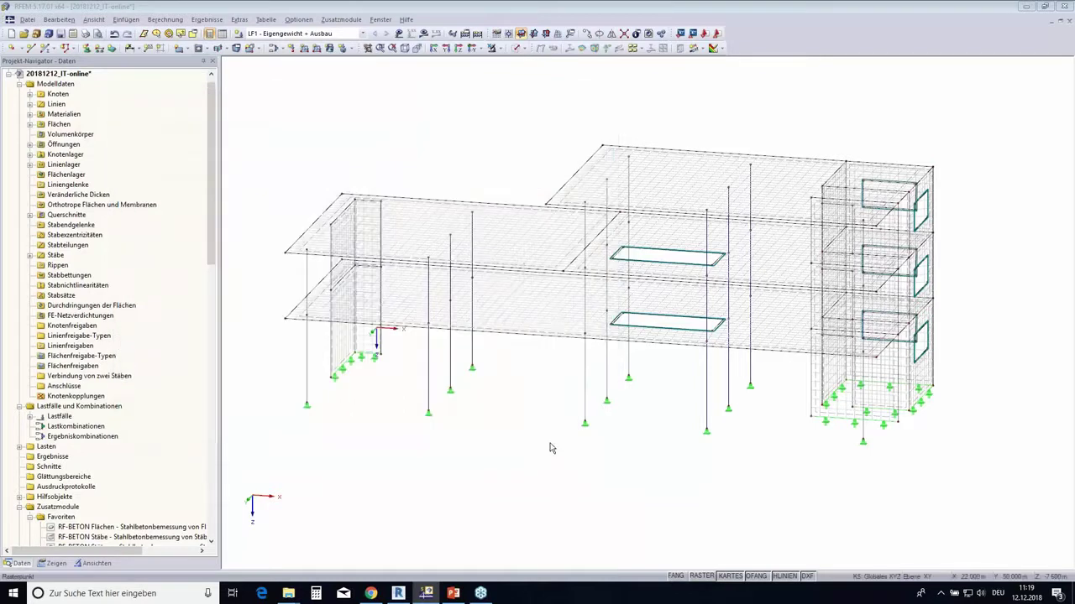
Rebuild the FE mesh with the new refinement settings via Berechnung > FE-Netz generieren.
left_click(168, 20)
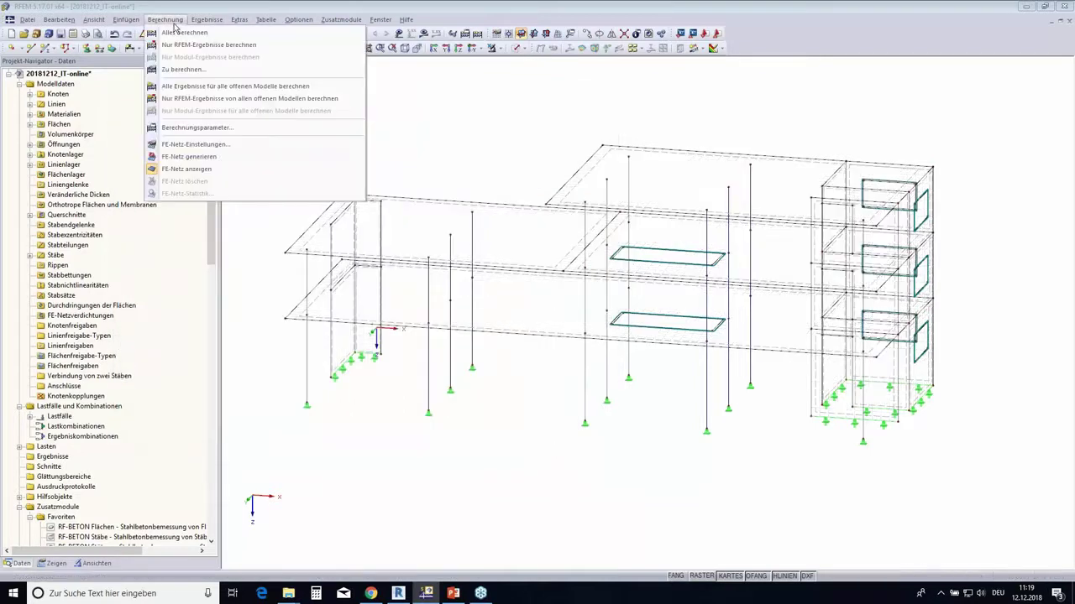
left_click(210, 157)
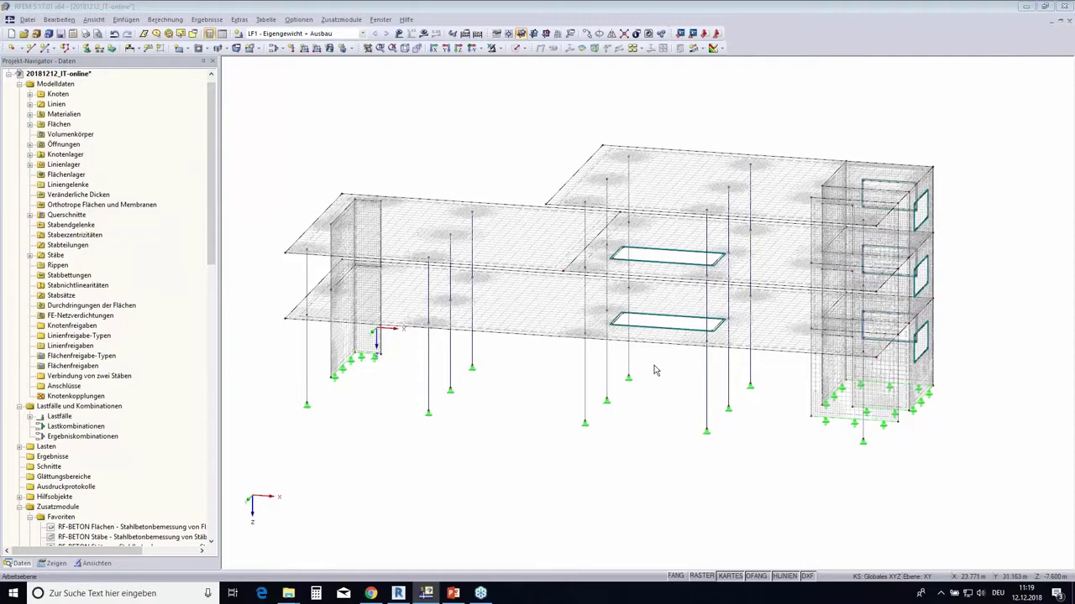
mouse_move(656, 370)
middle_mouse_down("ctrl")
mouse_move(655, 437)
mouse_move(635, 367)
mouse_move(583, 364)
mouse_move(469, 323)
mouse_move(410, 249)
mouse_move(523, 333)
mouse_move(578, 353)
mouse_move(940, 307)
middle_mouse_up("ctrl")
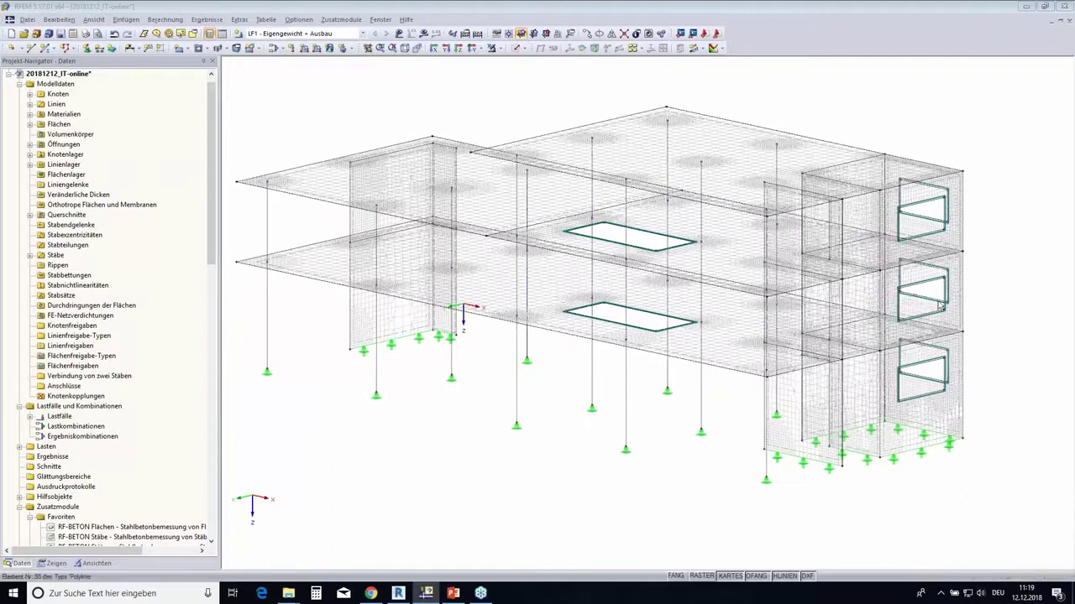
scroll(924, 206, "up", 1)
scroll(918, 202, "up", 2)
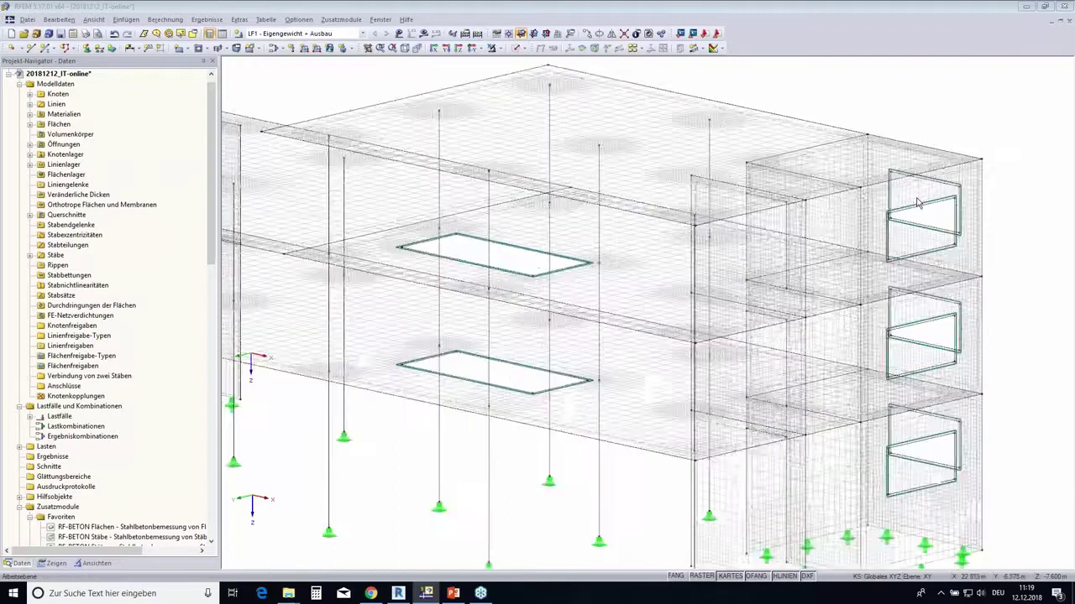
scroll(918, 201, "up", 1)
scroll(917, 203, "up", 1)
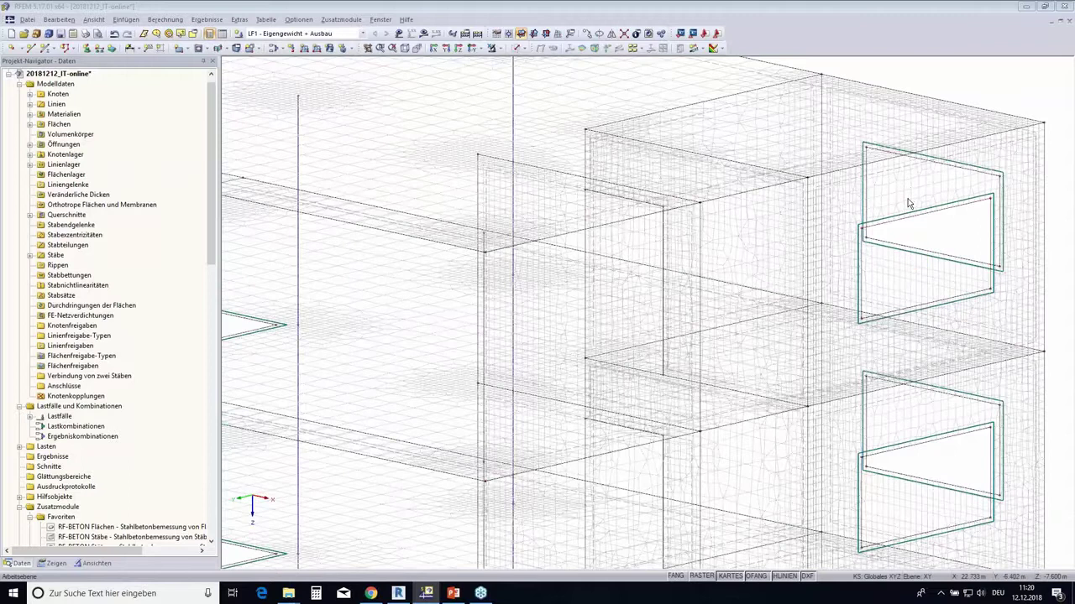
scroll(943, 250, "down", 1)
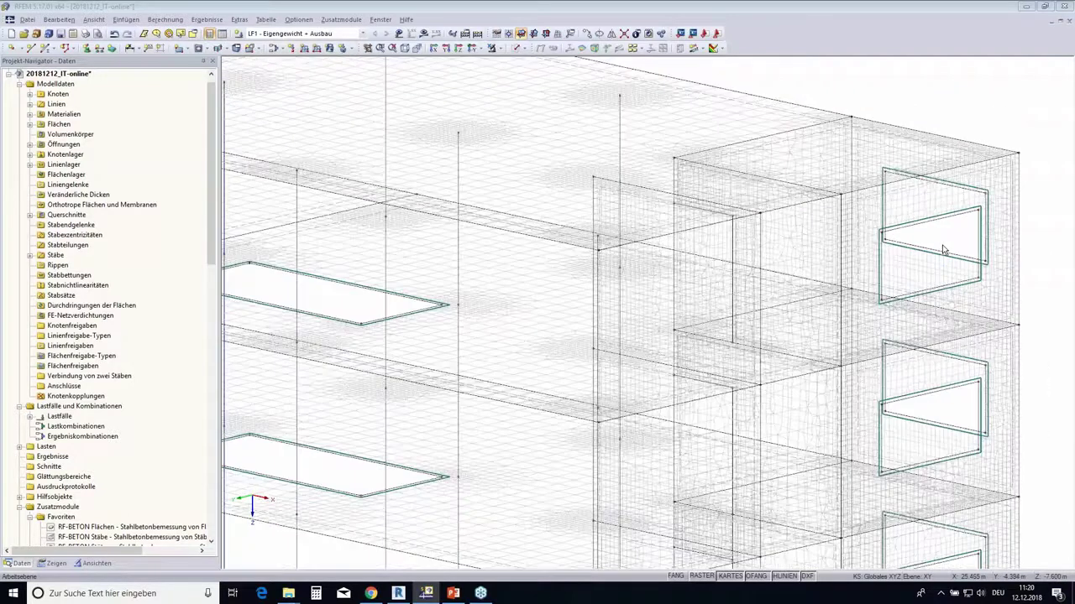
scroll(943, 250, "down", 2)
scroll(947, 242, "down", 2)
scroll(621, 430, "down", 1)
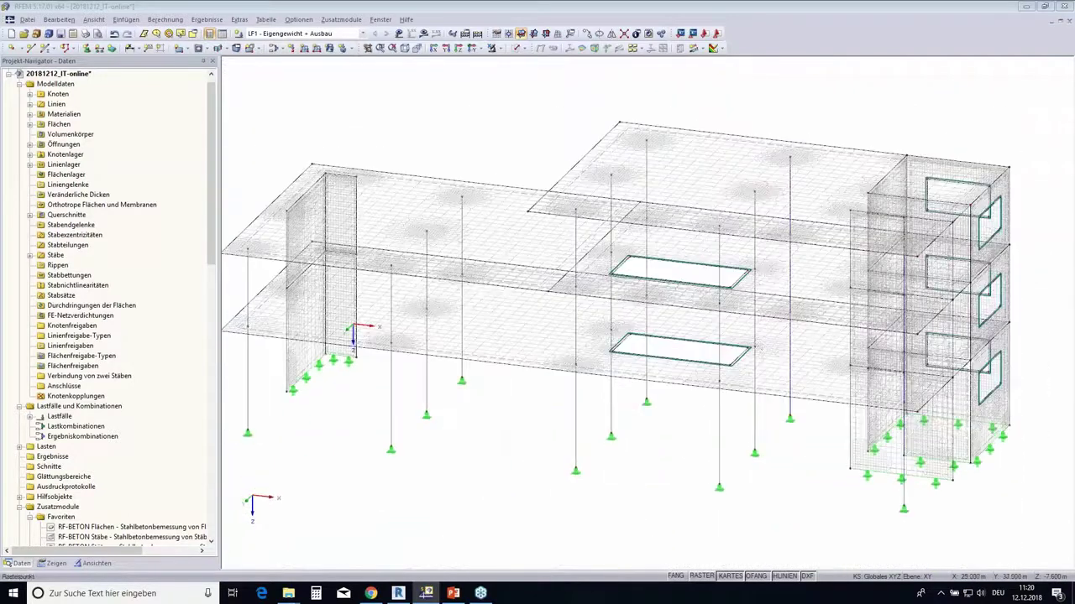
left_click(753, 356)
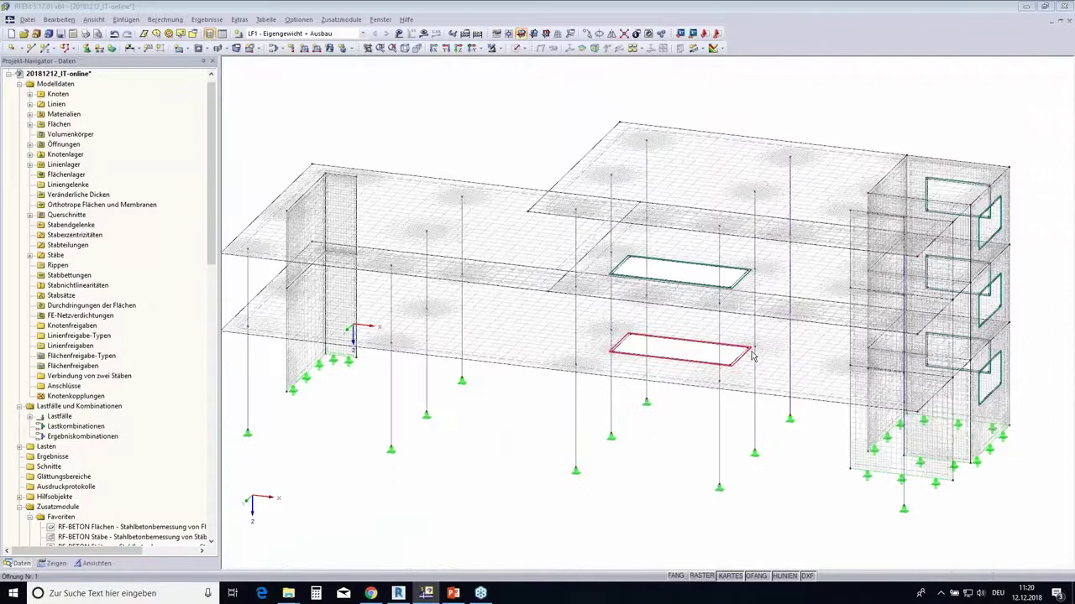
scroll(753, 356, "up", 1)
scroll(747, 353, "up", 2)
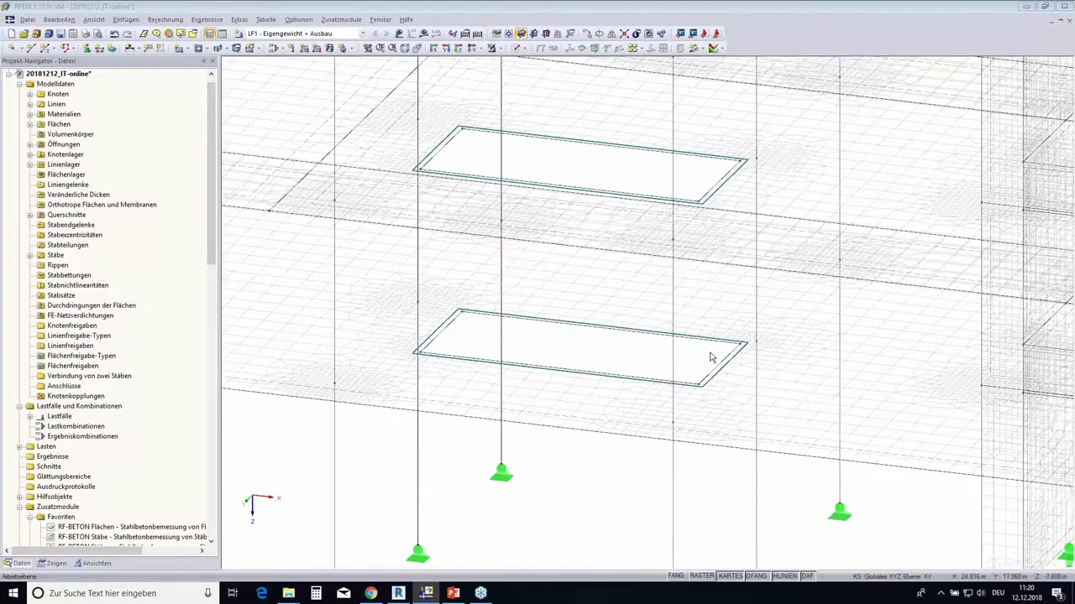
scroll(711, 357, "down", 2)
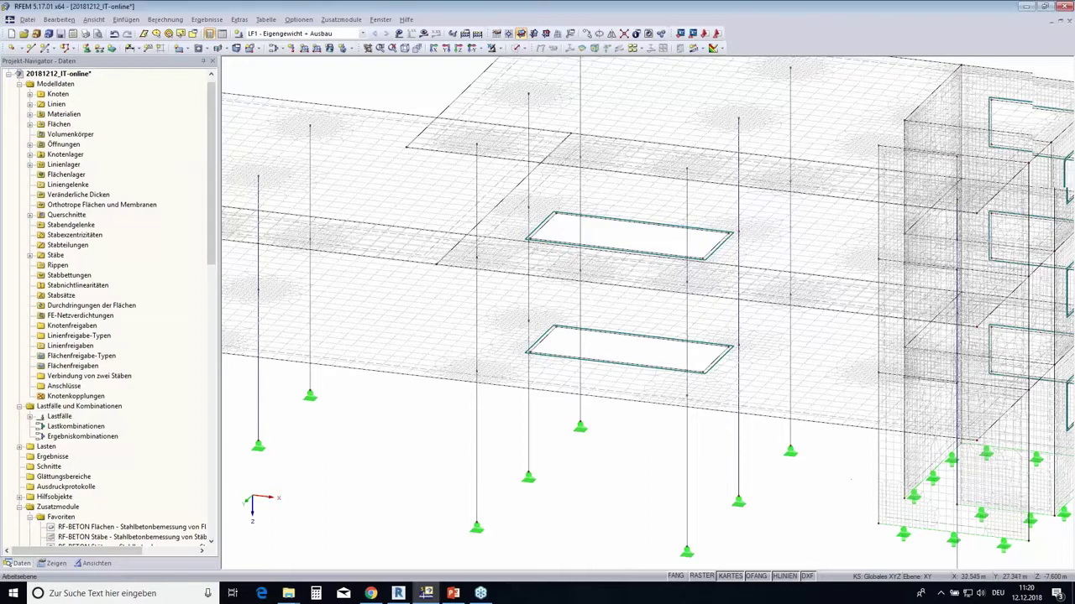
middle_click_drag(847, 478, 842, 276, "ctrl")
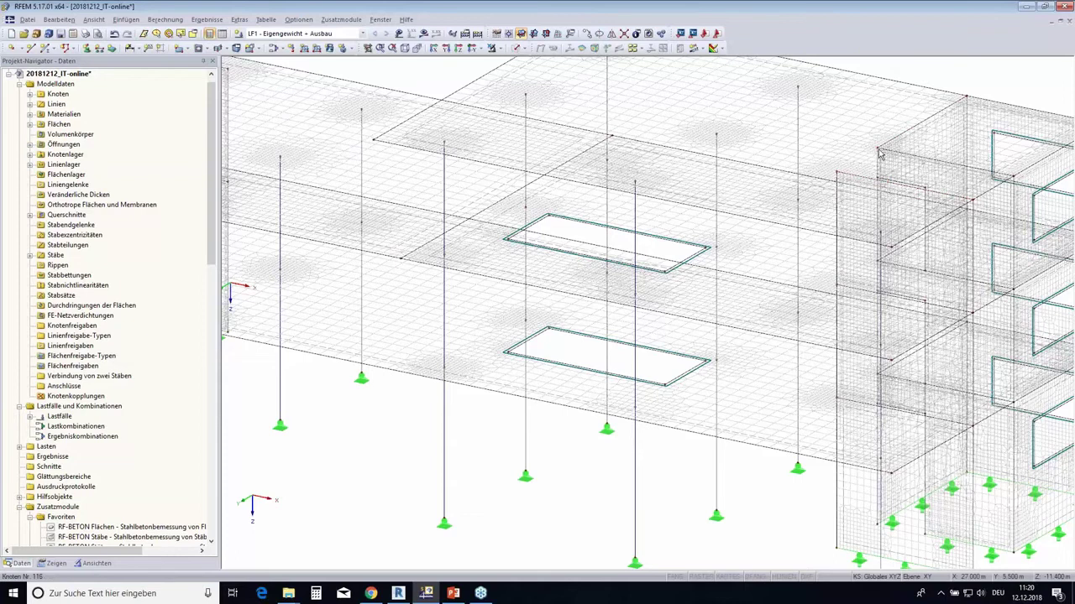
scroll(879, 153, "down", 5)
mouse_move(879, 154)
middle_mouse_down("ctrl")
mouse_move(604, 456)
mouse_move(827, 460)
middle_mouse_up("ctrl")
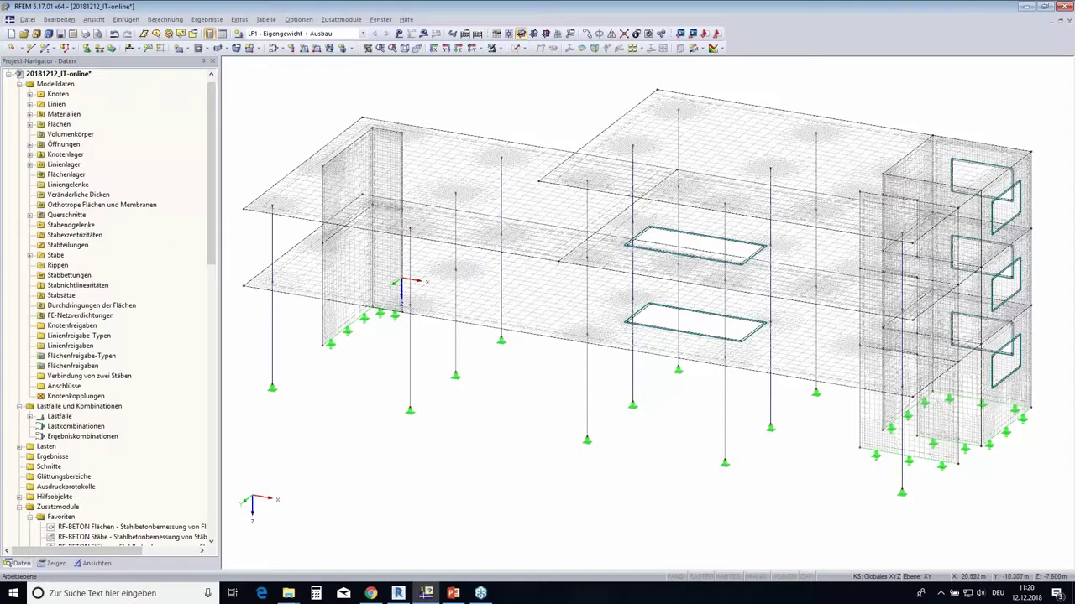
middle_click_drag(649, 497, 692, 470, "ctrl")
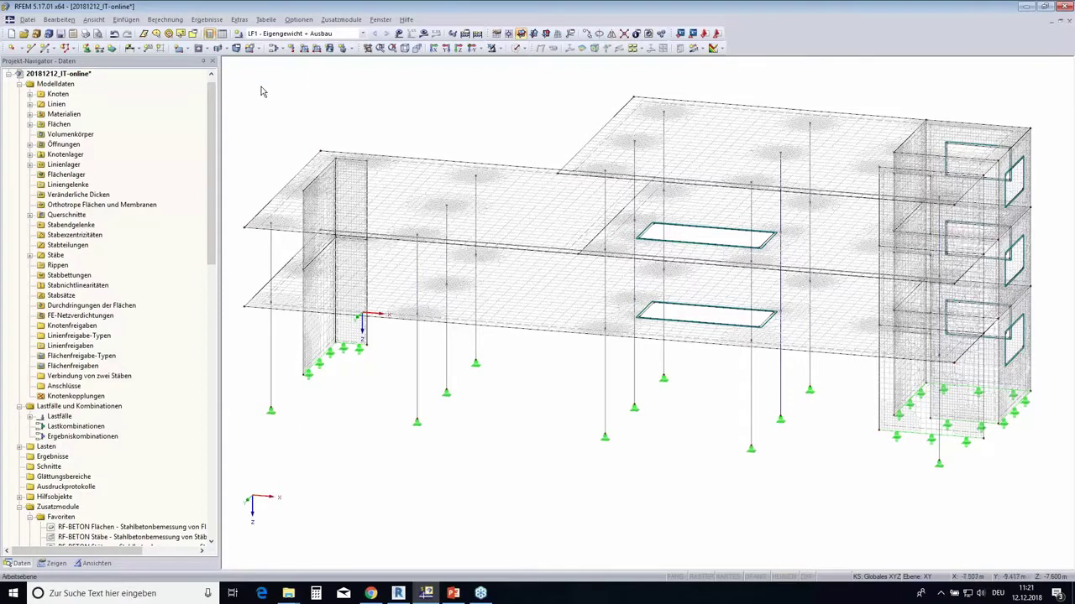
In the load cases editor, add load case LF2 named Nutzlast.
left_click(273, 48)
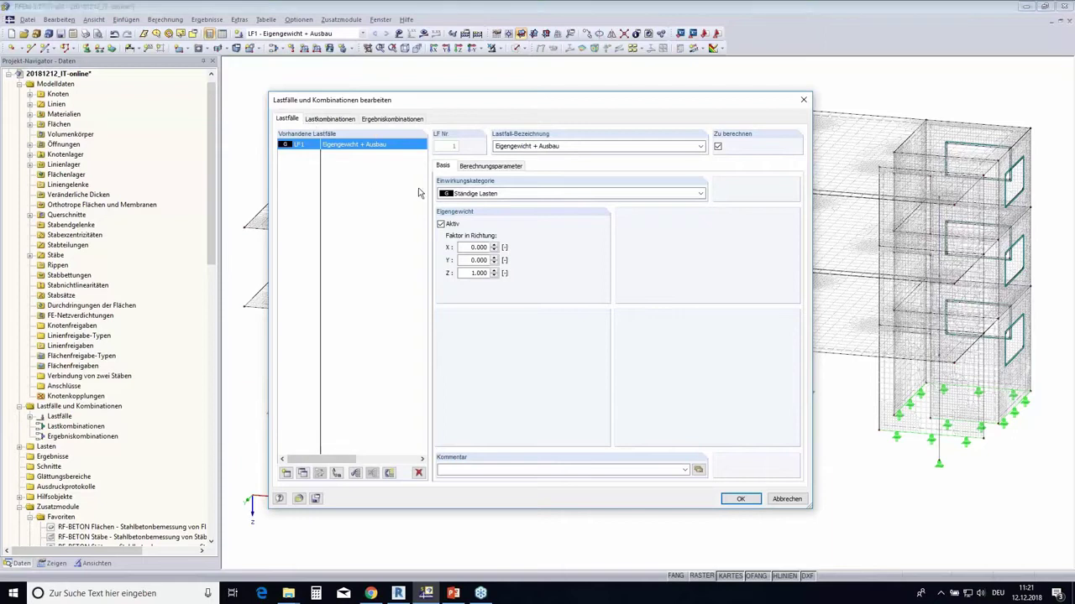
left_click(287, 473)
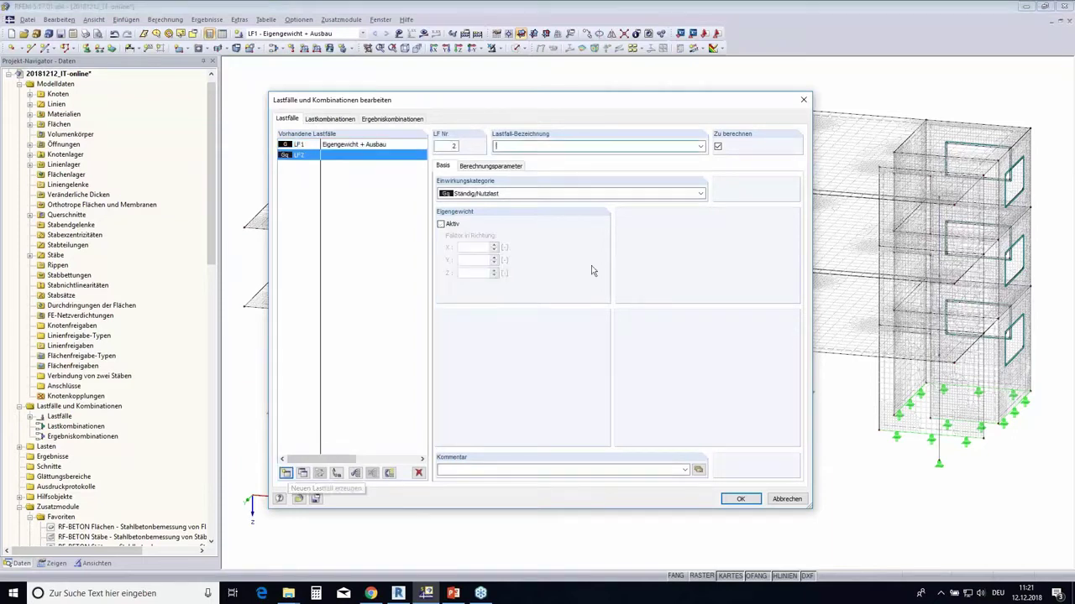
left_click(700, 146)
left_click(516, 156)
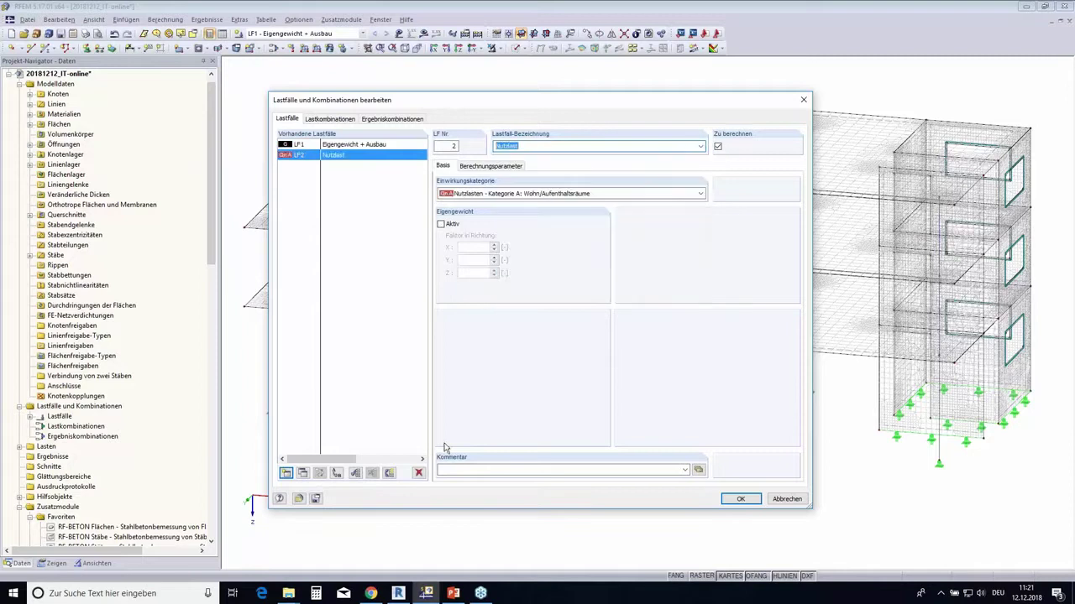
Add load case LF3 named Schnee, then review Nutzlast and the load combinations page.
left_click(287, 473)
left_click(700, 146)
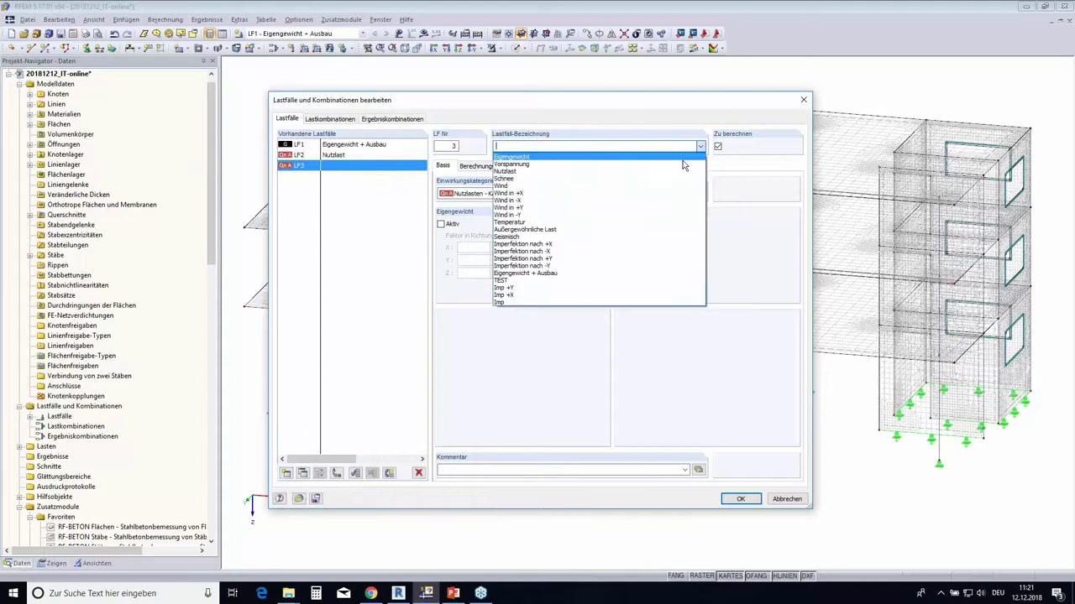
left_click(660, 180)
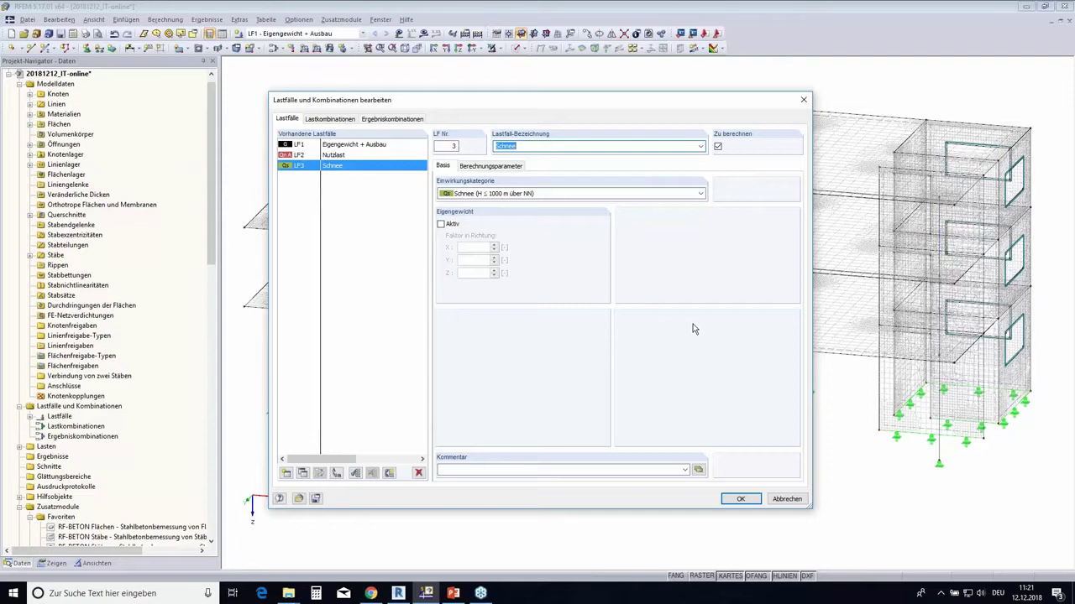
left_click(351, 156)
left_click(331, 120)
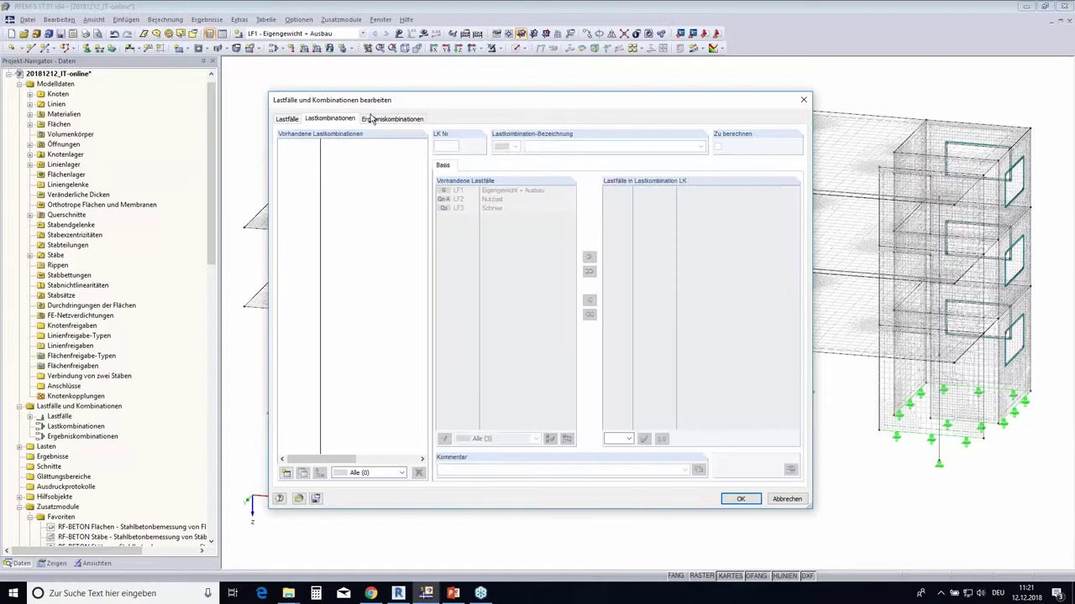
Review the load and result combination pages, then confirm load cases LF1–LF3 and close the editor.
left_click(373, 119)
left_click(344, 120)
left_click(287, 121)
left_click(330, 120)
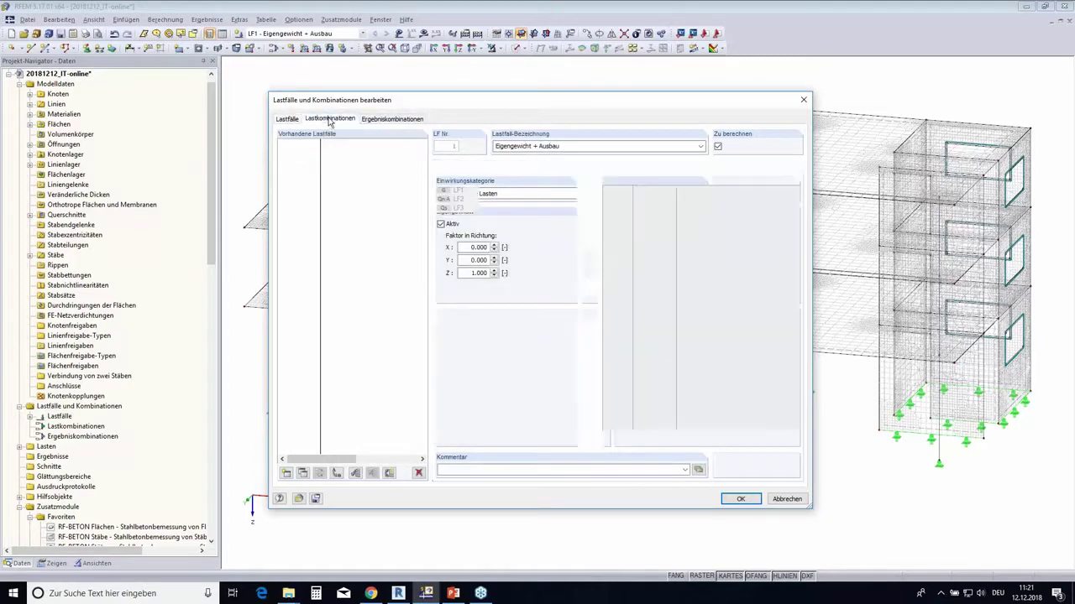
left_click(384, 120)
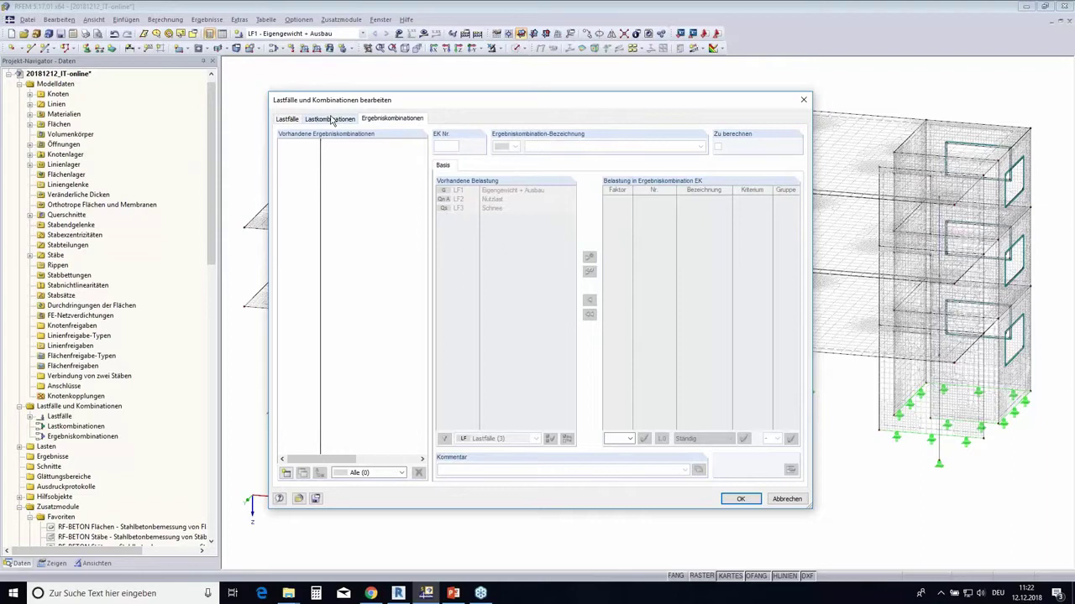
left_click(331, 120)
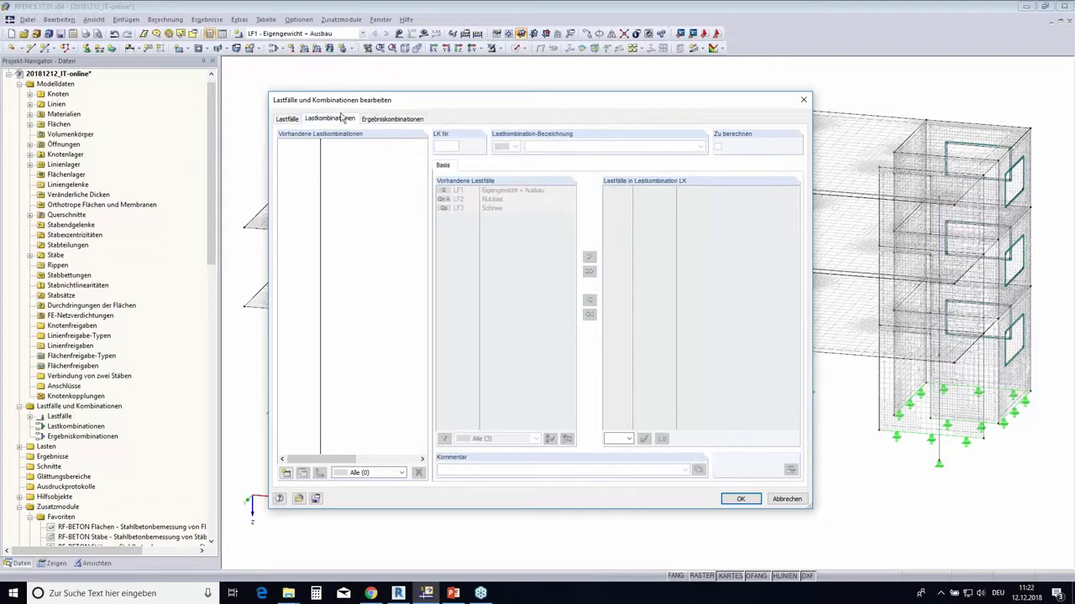
left_click(296, 121)
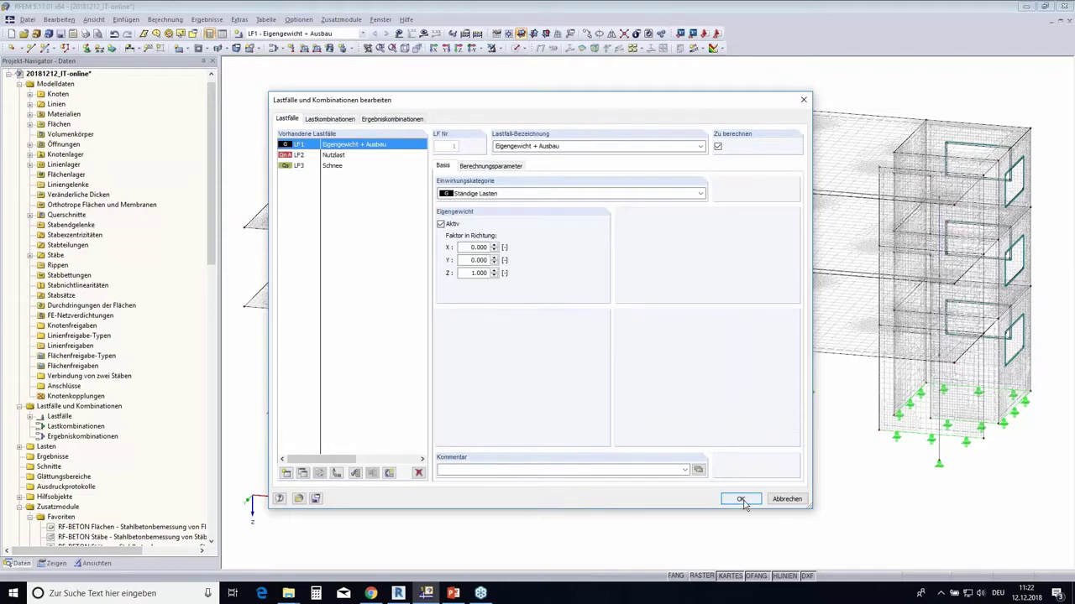
left_click(740, 499)
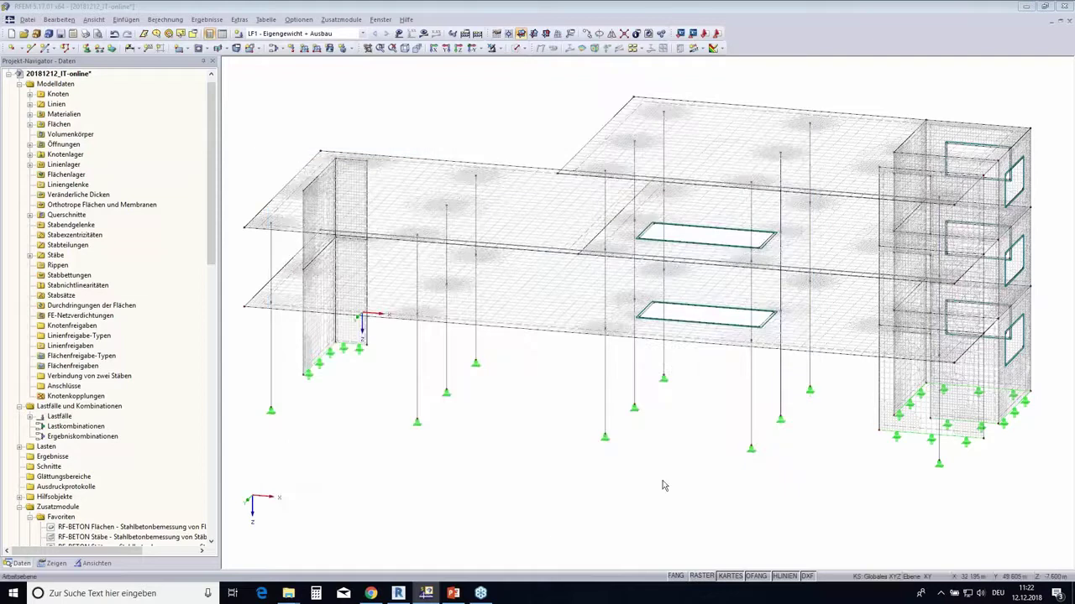
left_click(362, 33)
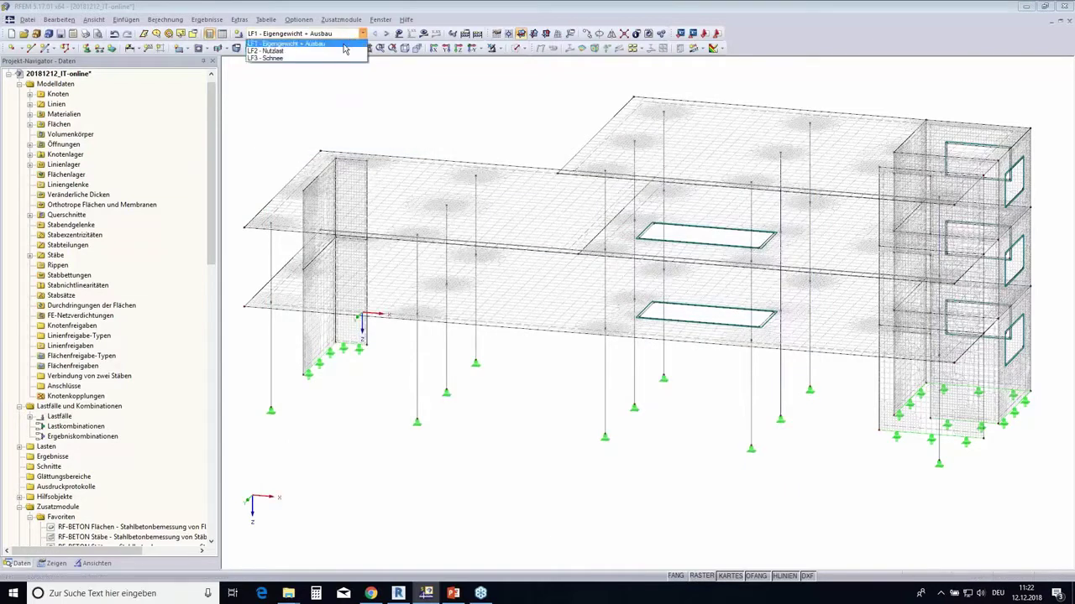
In LF1, apply a 1.50 kN/m² surface load to all four slabs.
left_click(336, 44)
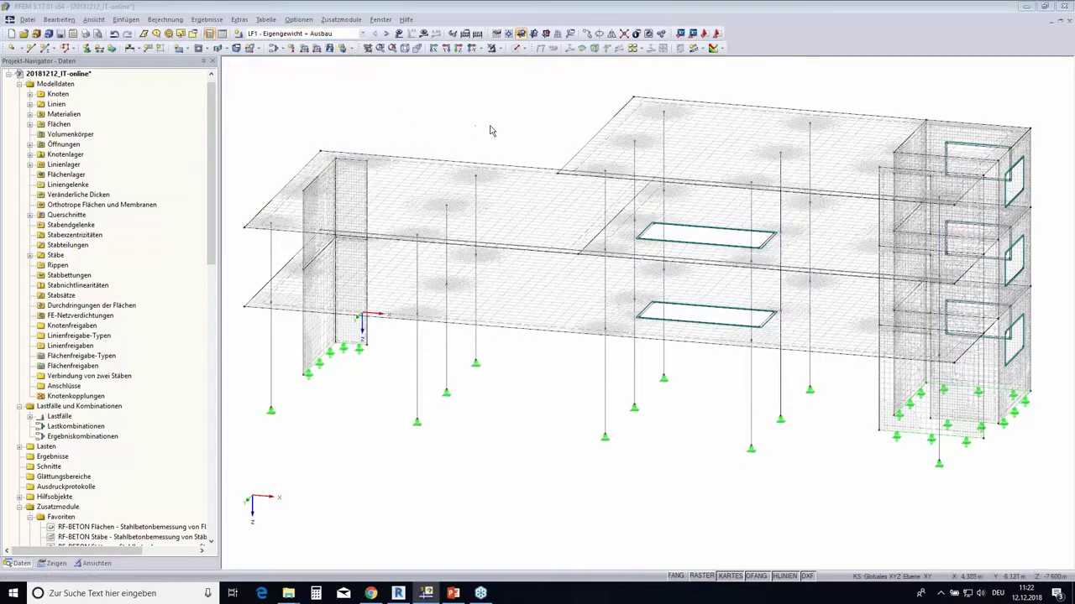
middle_click_drag(492, 127, 507, 111)
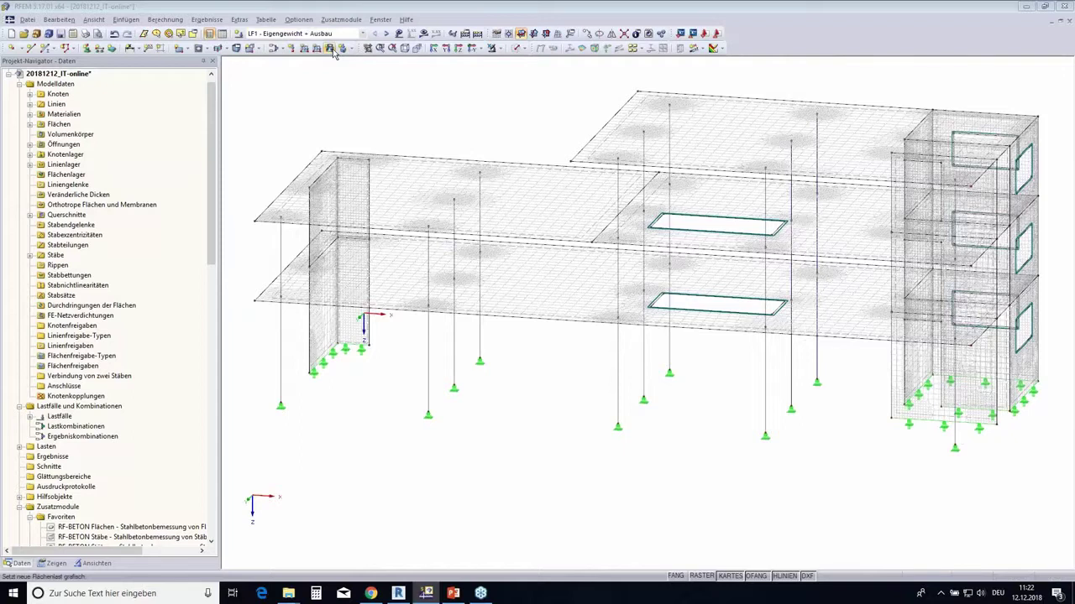
left_click(332, 49)
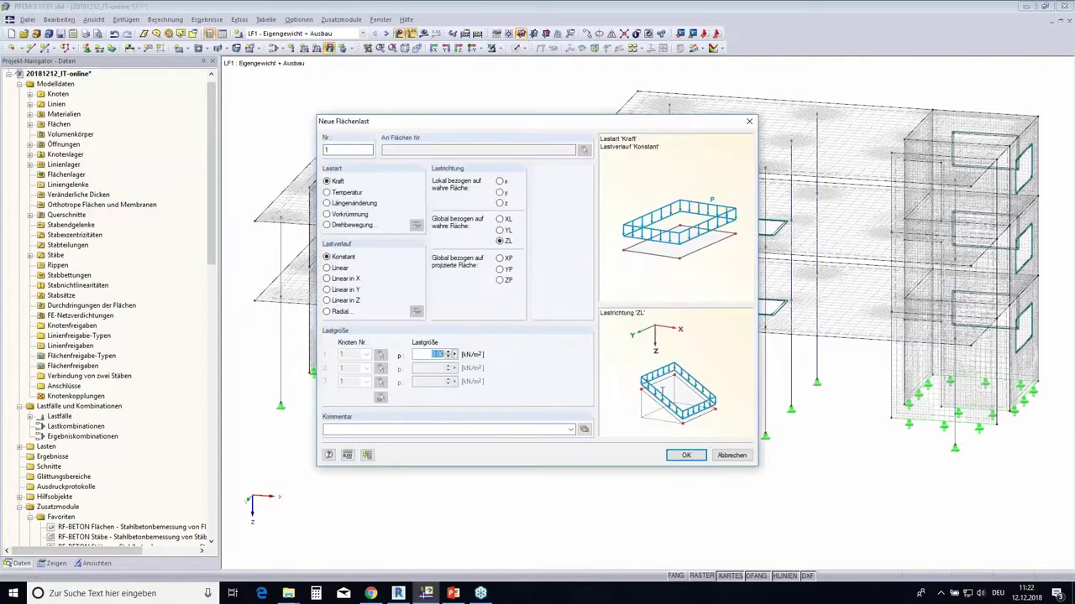
type("1.5")
left_click(686, 455)
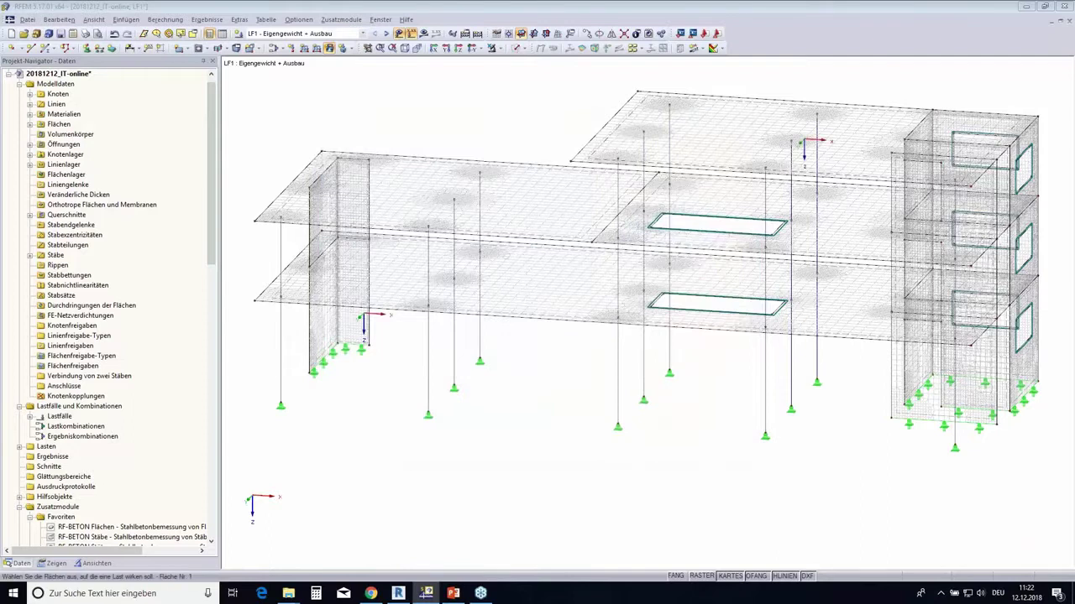
left_click(803, 145)
left_click(576, 172)
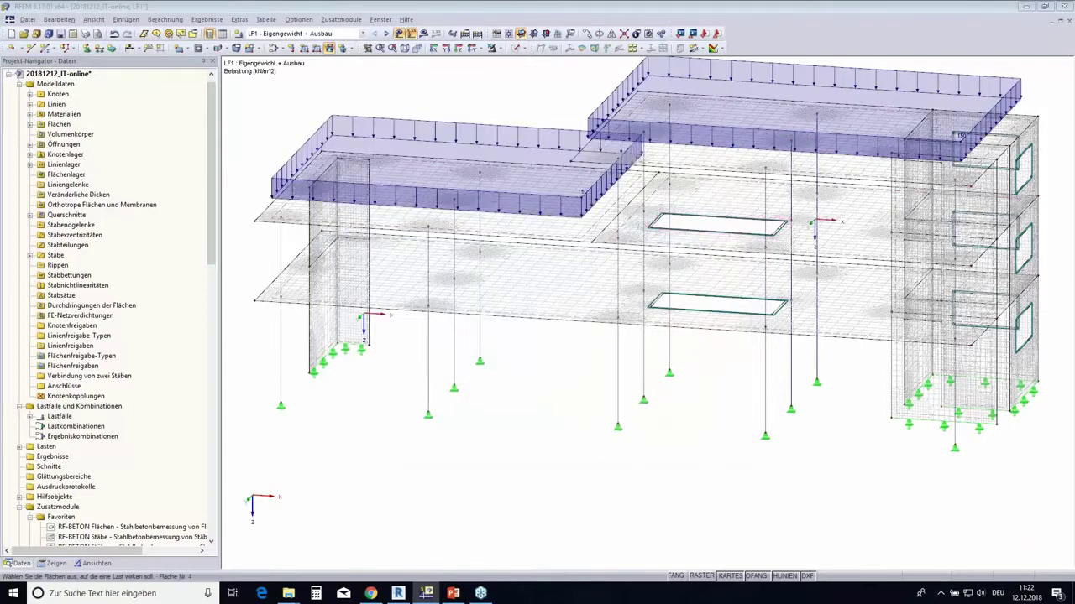
left_click(815, 225)
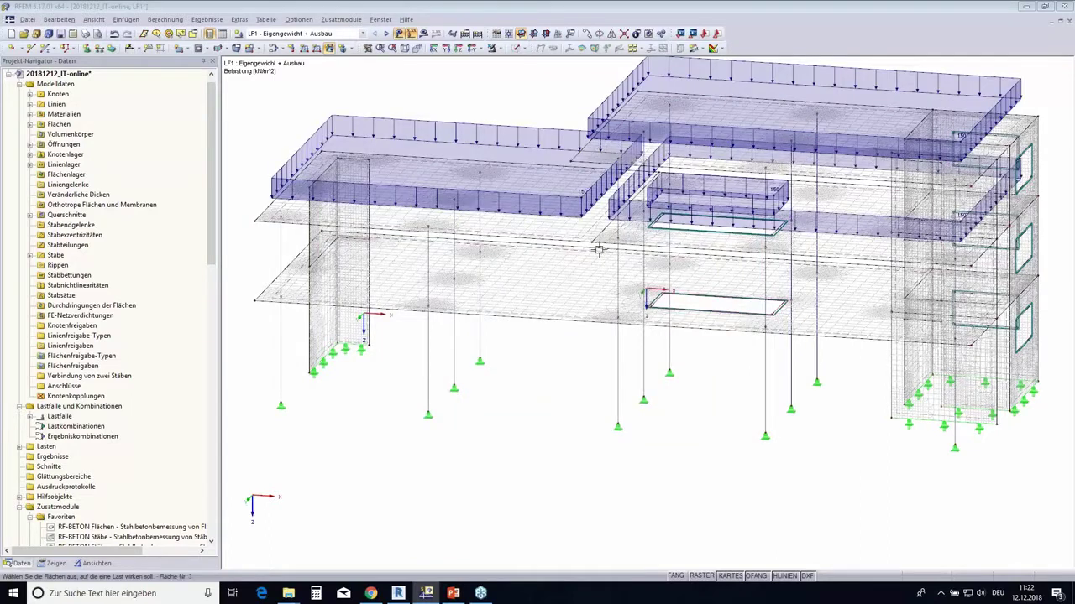
left_click(598, 250)
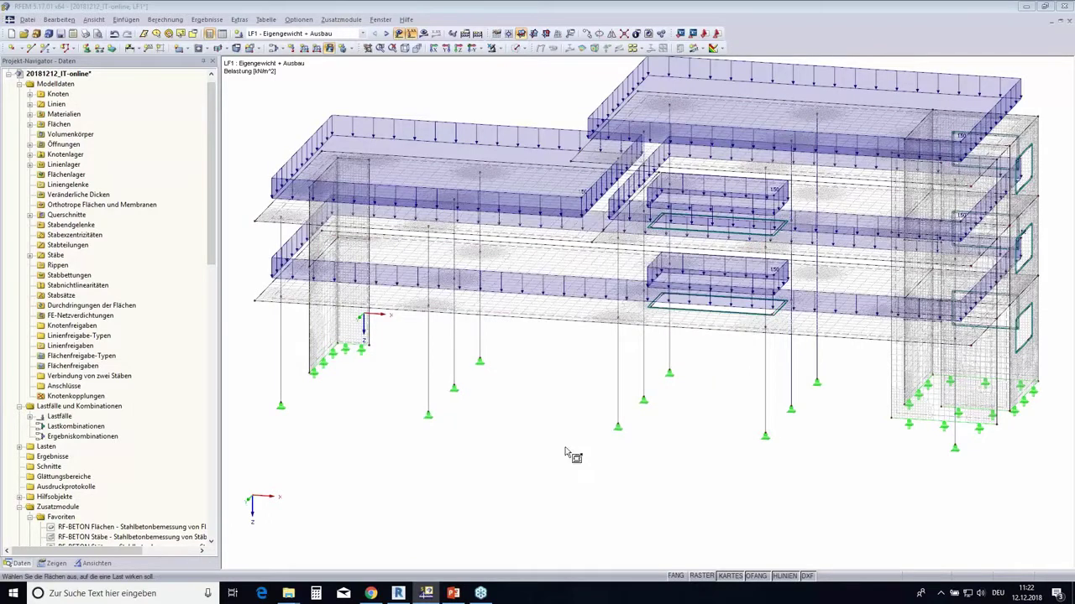
In LF2 Nutzlast, apply a 3.00 kN/m² surface load to the two lower floor slabs.
left_click(387, 34)
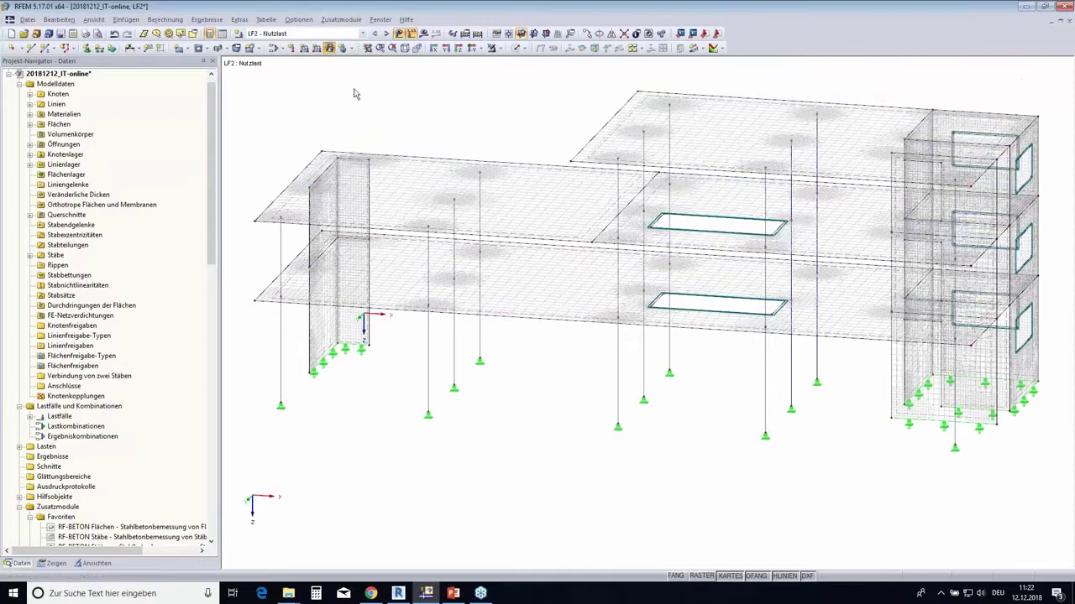
left_click(457, 226)
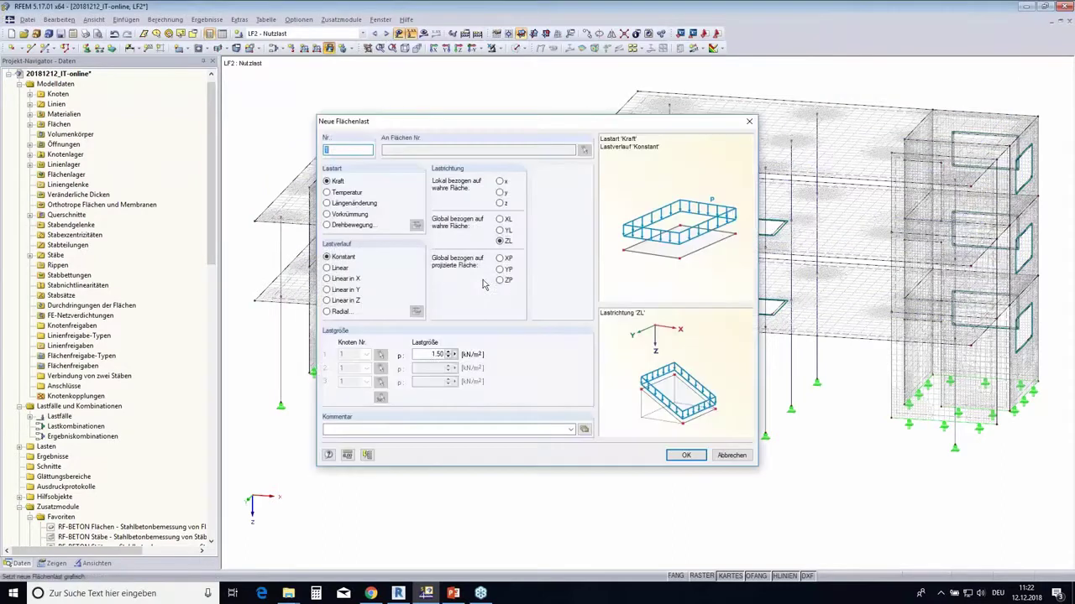
double_click(433, 355)
type("3")
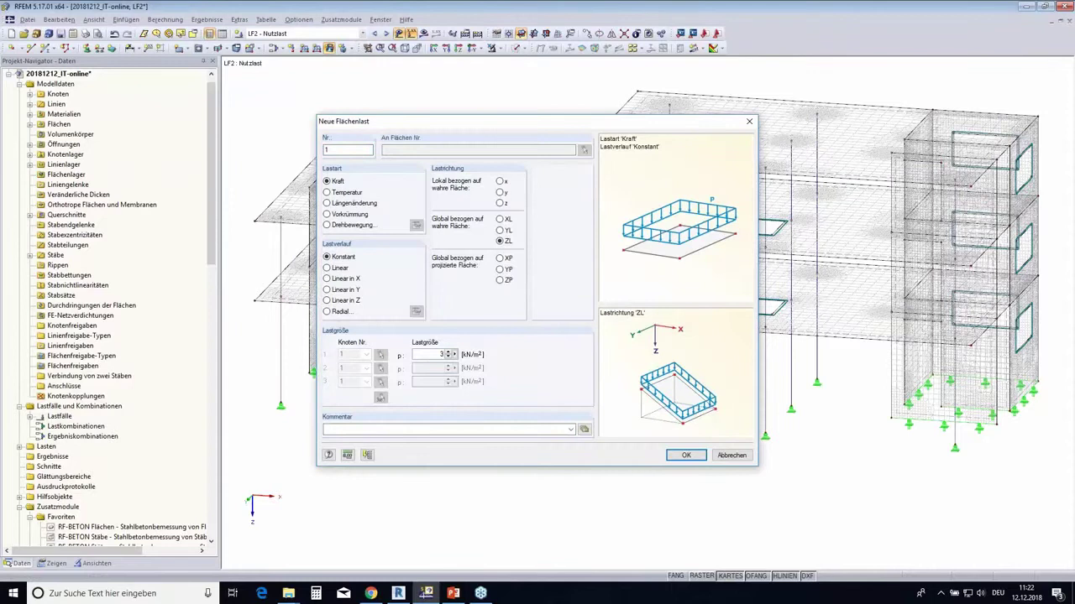
left_click(685, 455)
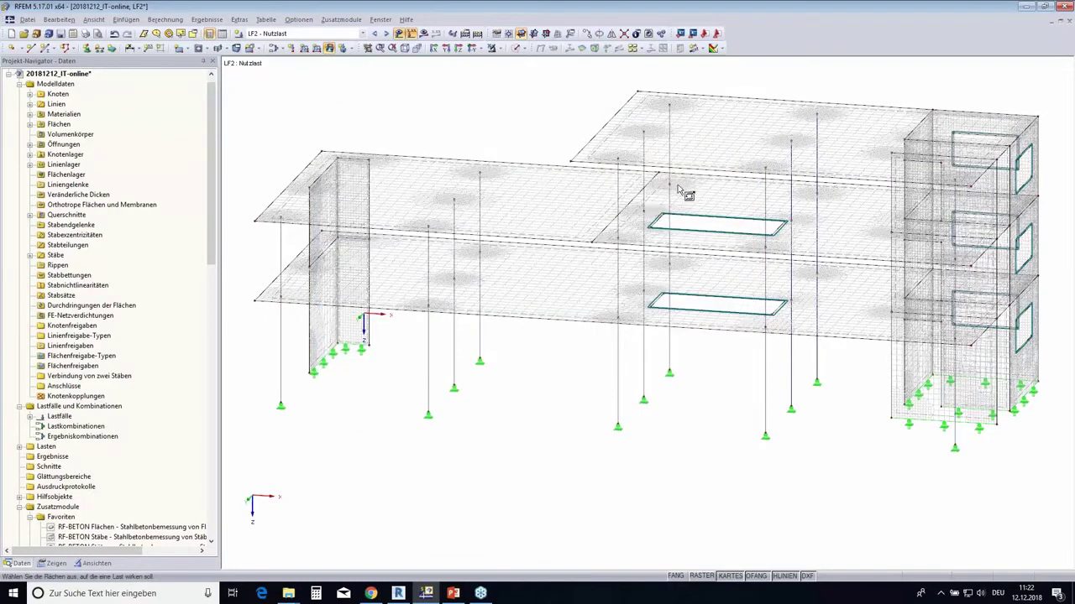
left_click(664, 193)
left_click(642, 290)
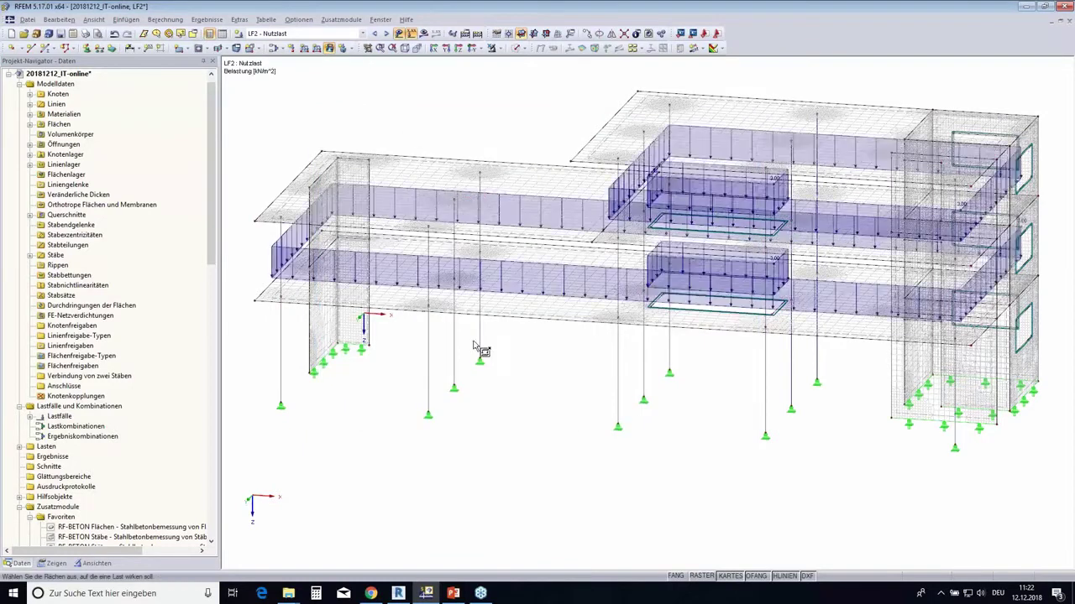
left_click(387, 34)
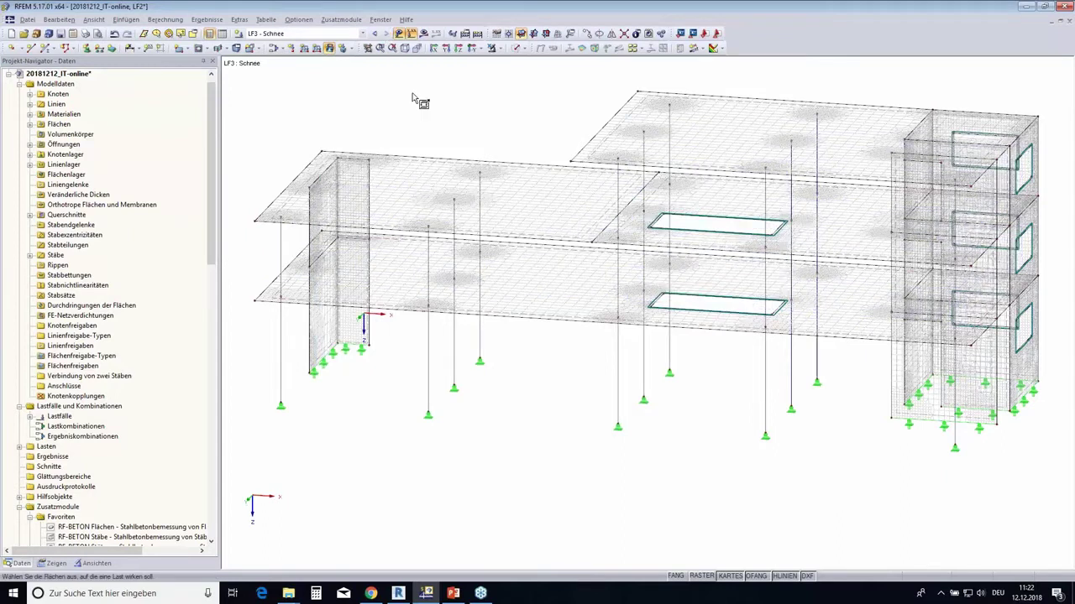
left_click(445, 127)
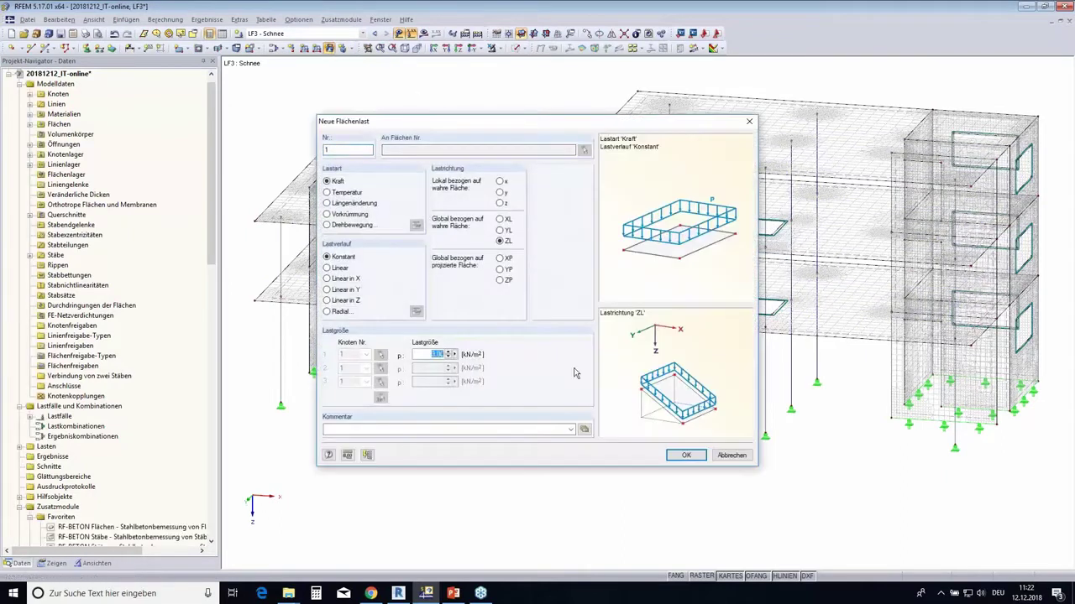
type("1.15")
left_click(684, 457)
left_click(455, 200)
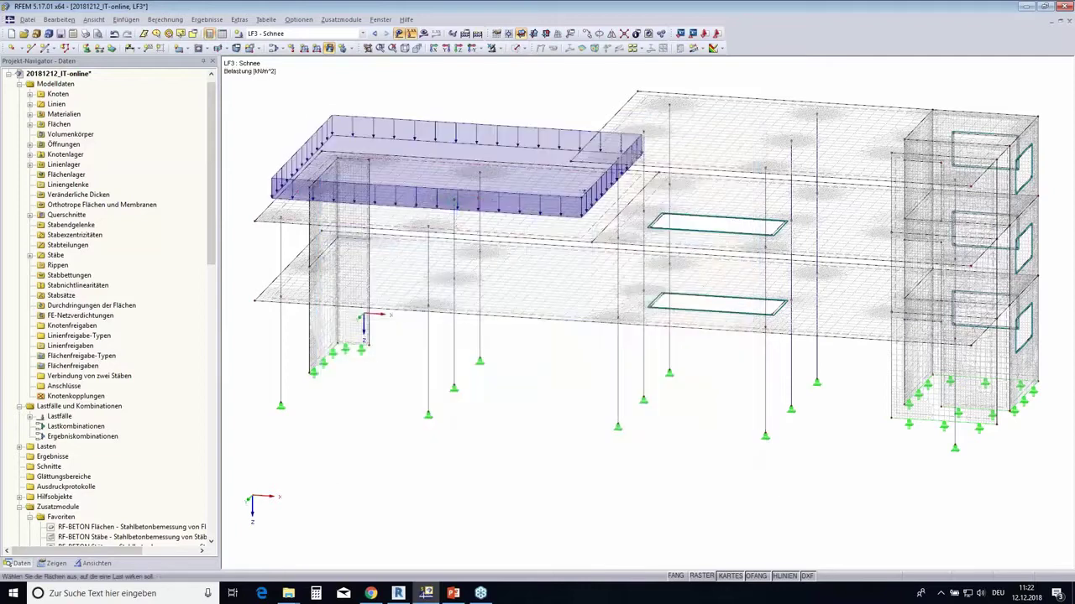
left_click(756, 117)
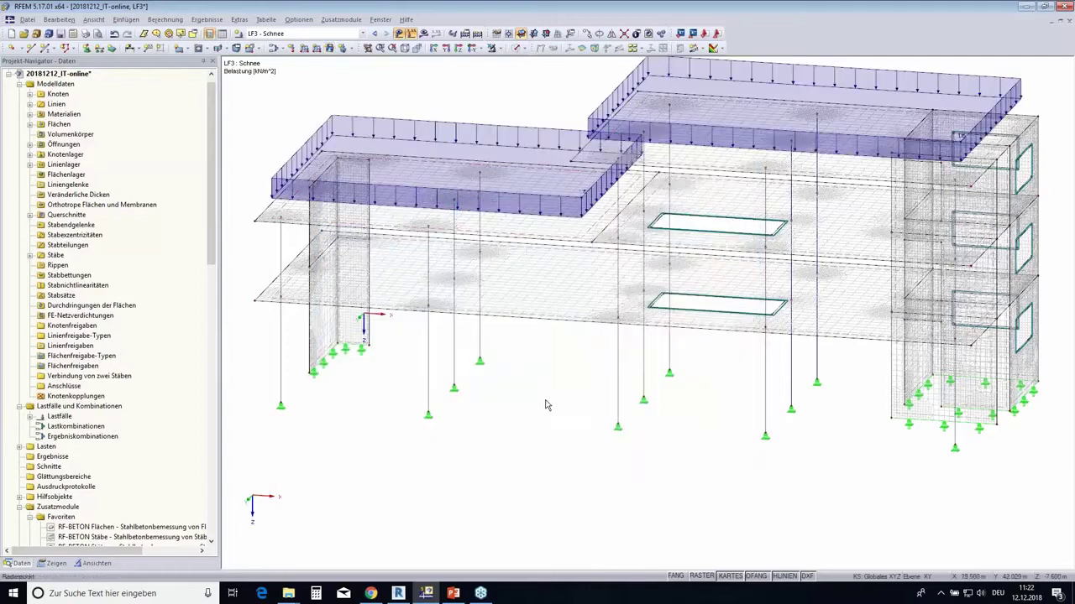
scroll(545, 405, "down", 2)
mouse_move(546, 405)
middle_mouse_down("ctrl")
mouse_move(614, 341)
mouse_move(552, 384)
middle_mouse_up("ctrl")
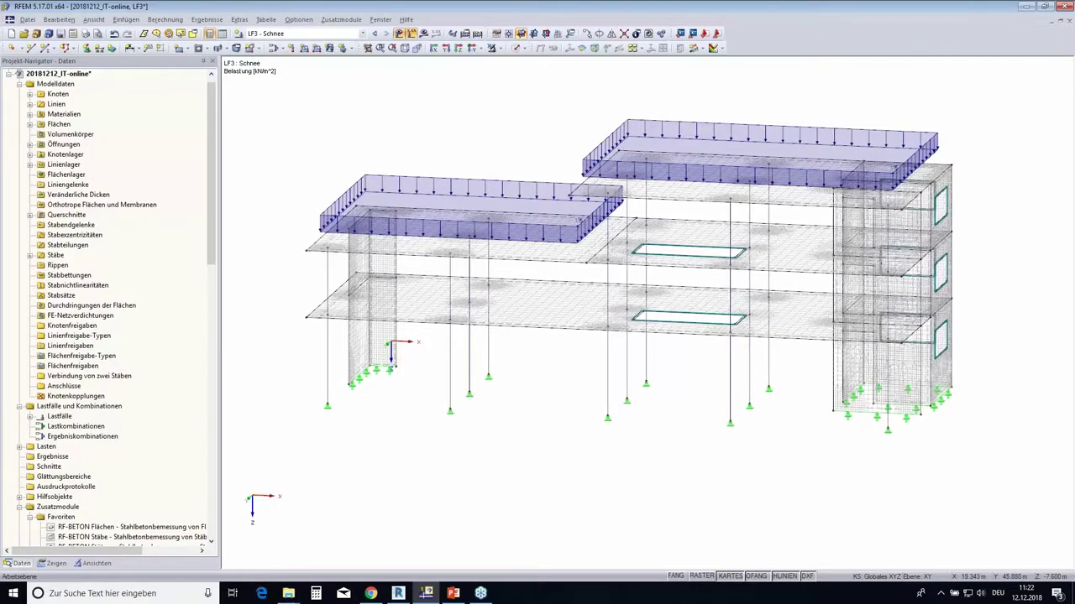
middle_click_drag(554, 385, 530, 399, "ctrl")
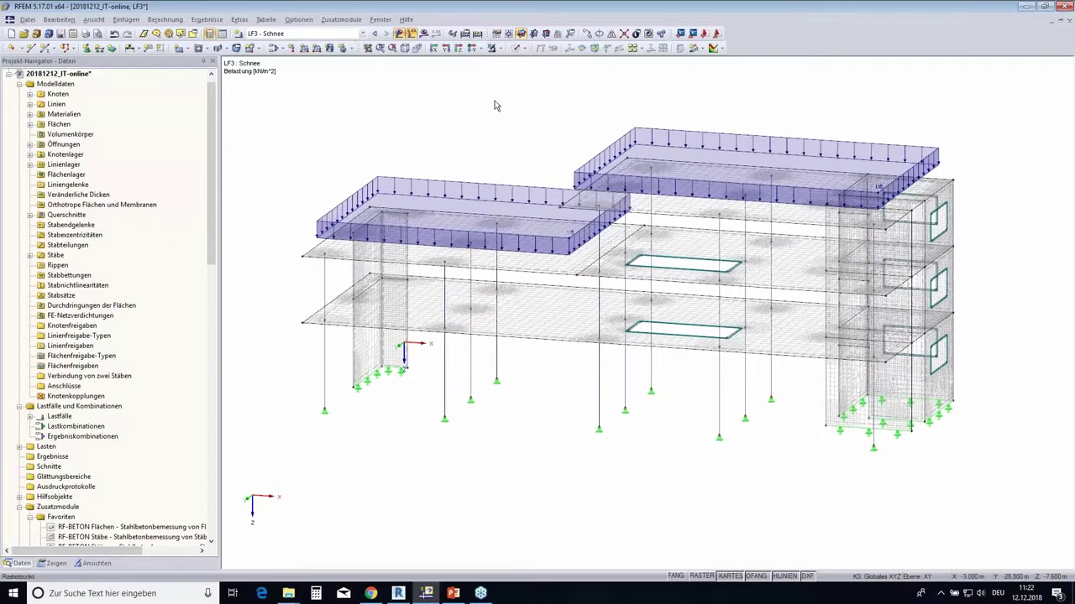
scroll(496, 106, "down", 1)
scroll(496, 106, "down", 1)
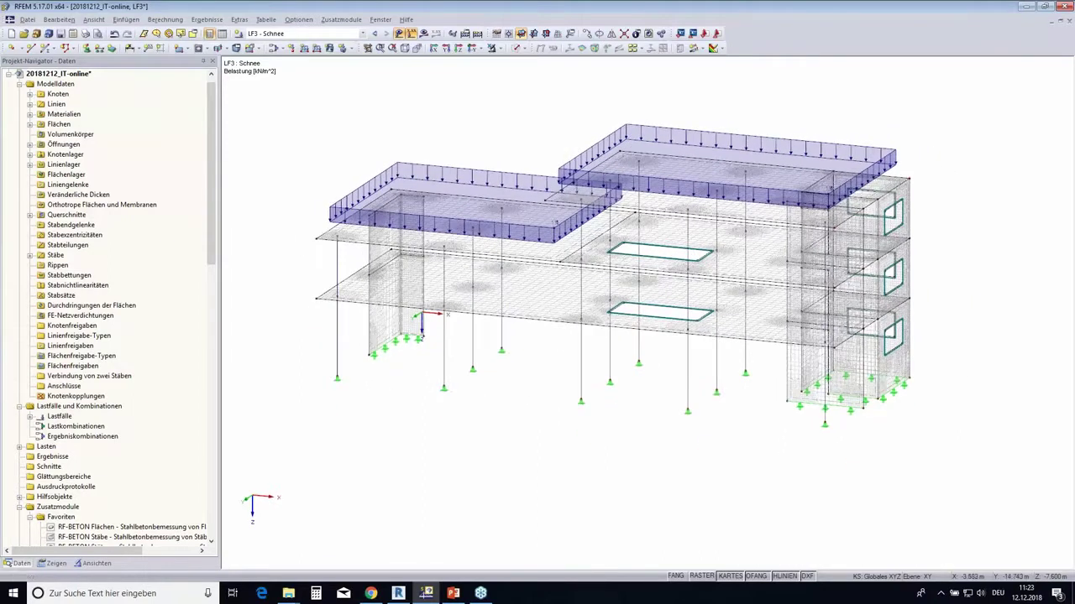
scroll(429, 153, "up", 1)
scroll(384, 168, "up", 1)
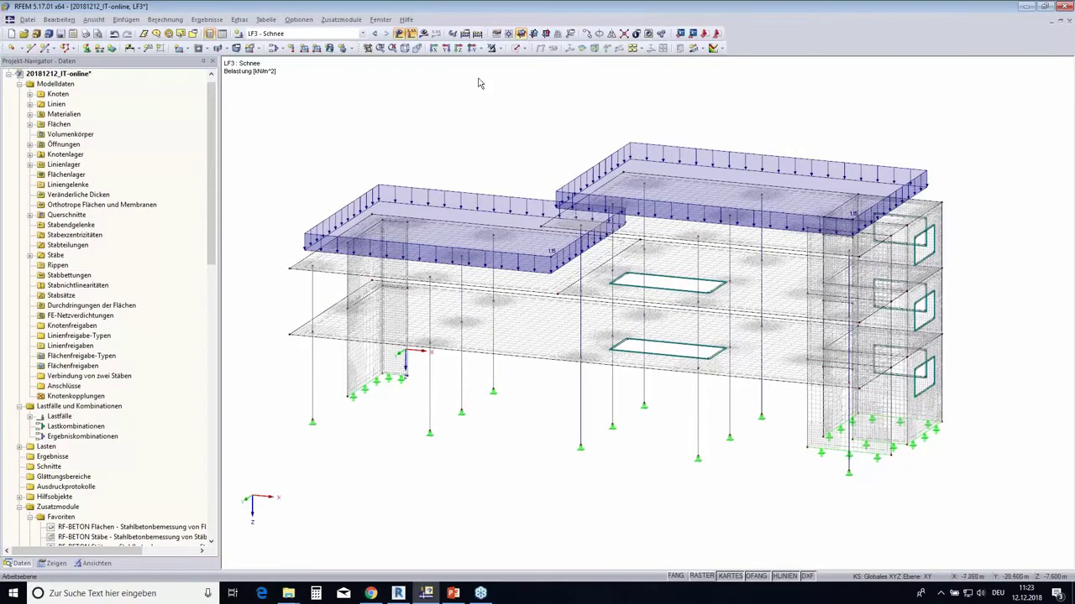
In the model's Basisangaben, classify loads per EN 1990 (DIN) and auto-generate result combinations.
right_click(78, 77)
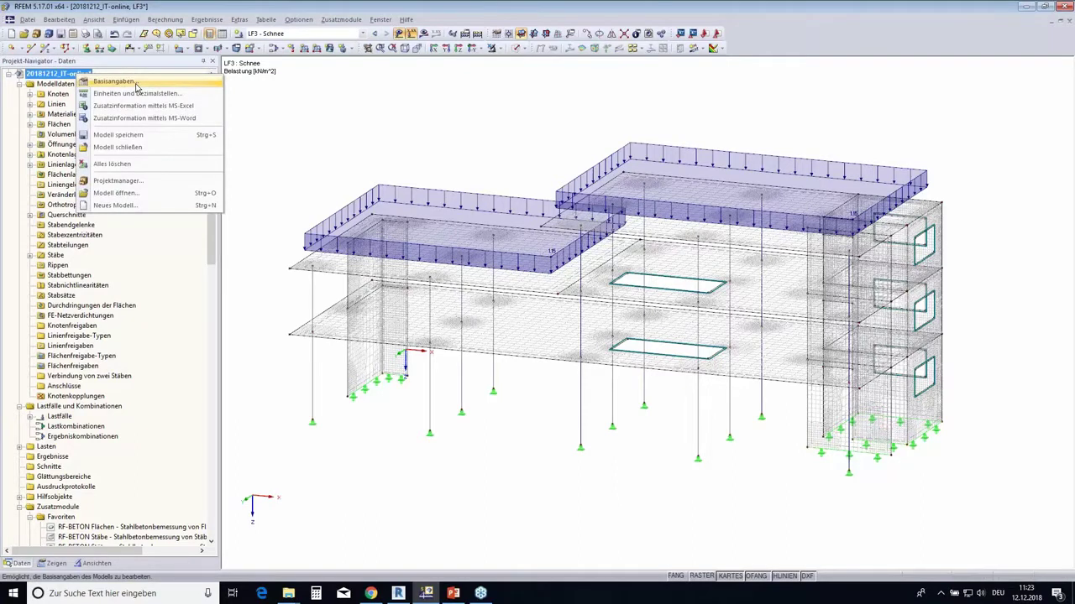
left_click(136, 87)
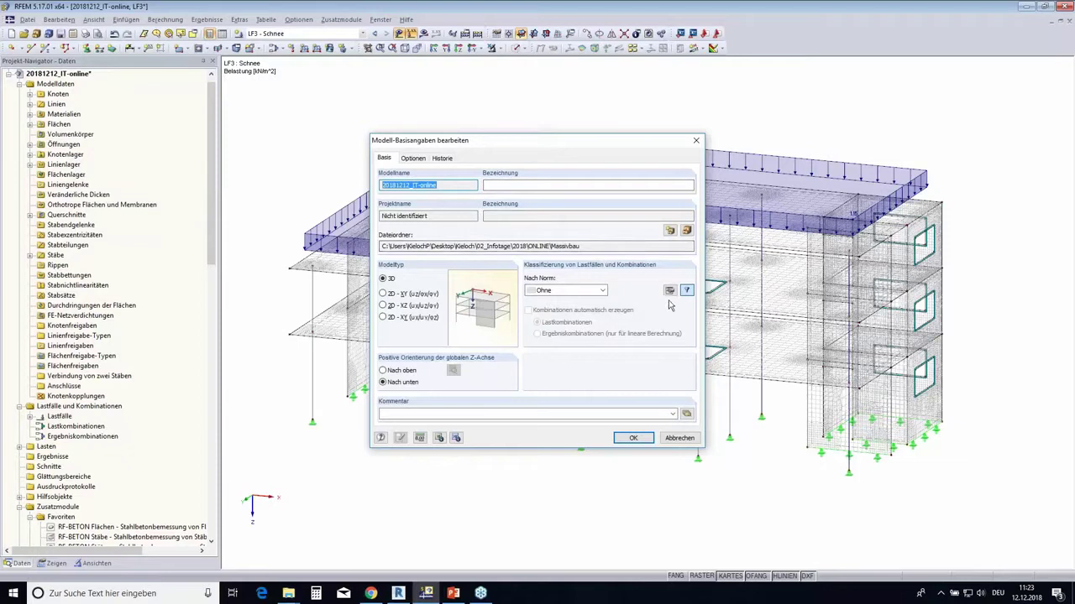
left_click(602, 291)
left_click(603, 300)
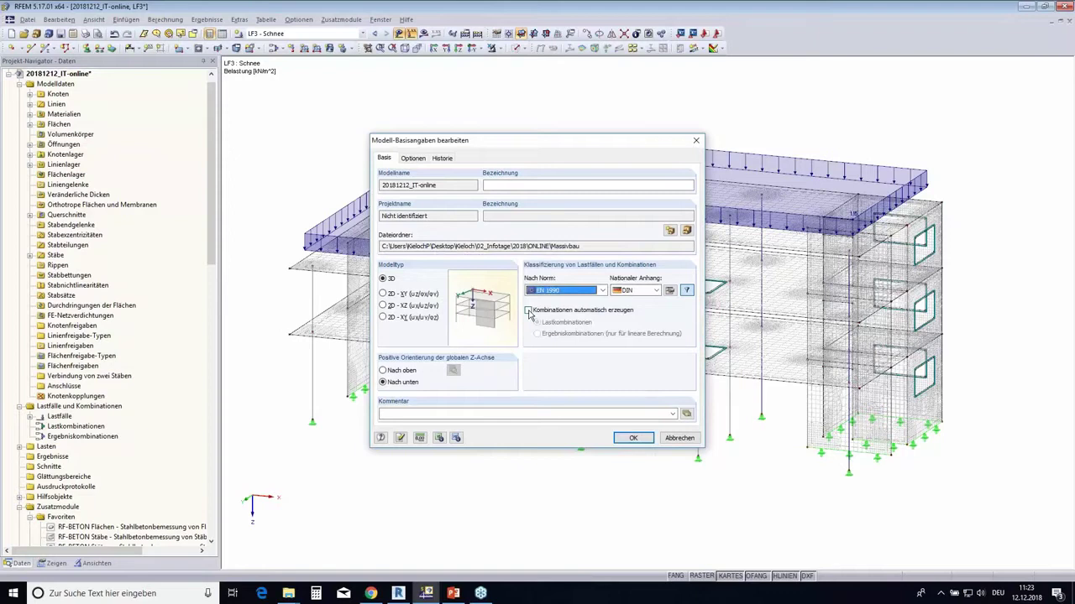
left_click(529, 312)
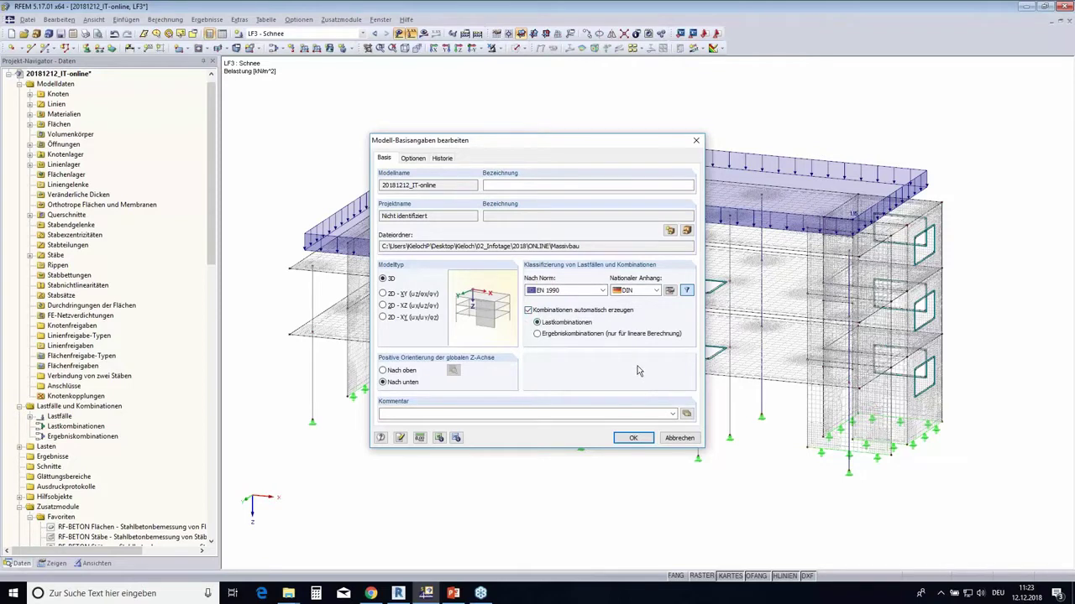
left_click_drag(577, 137, 379, 131)
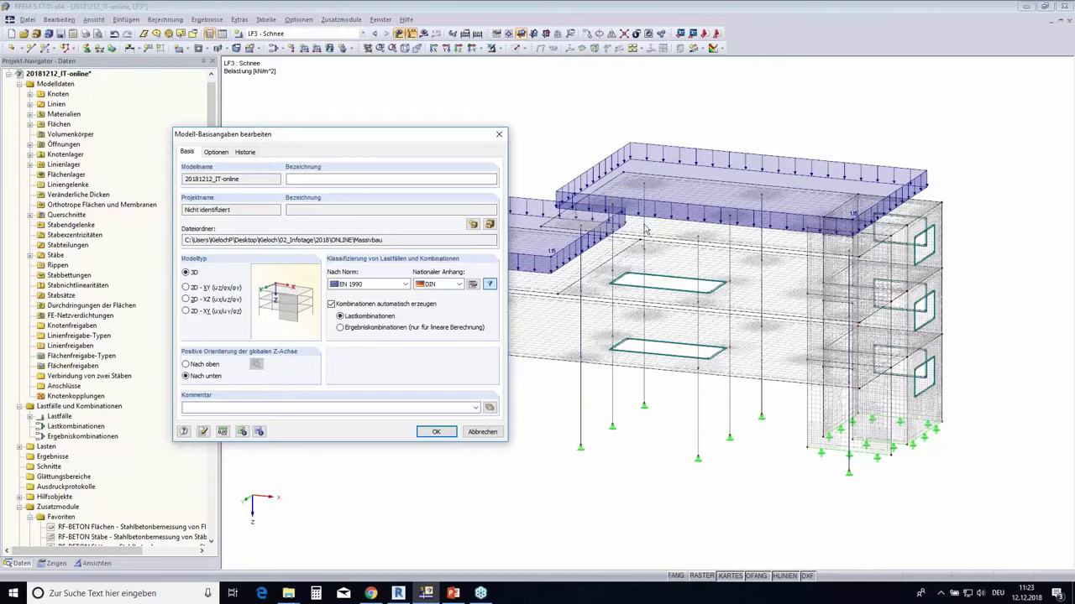
left_click(341, 328)
left_click(436, 432)
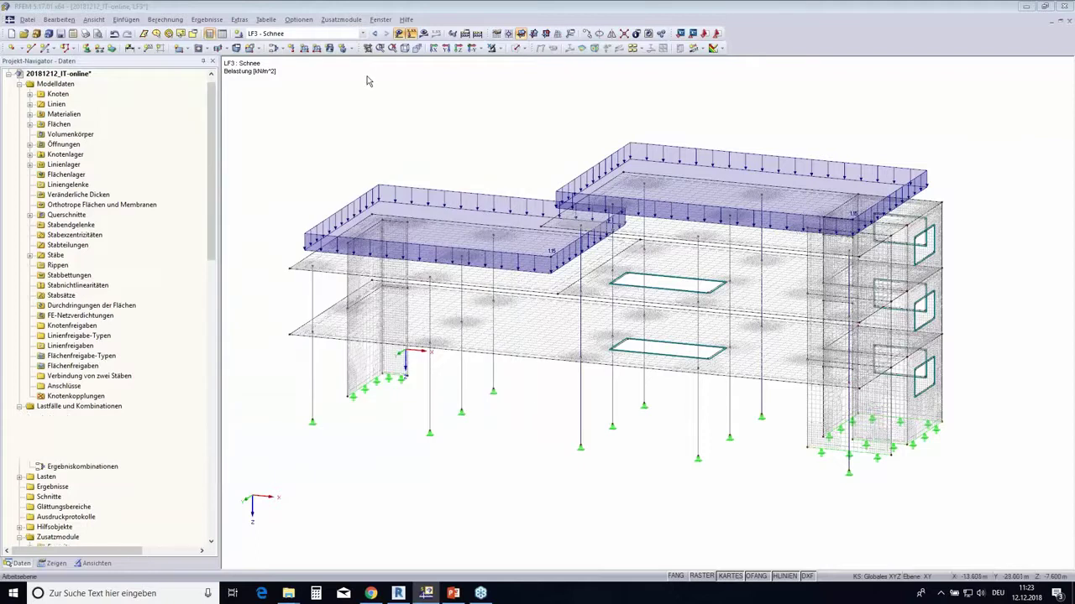
Review the generated actions, combination rules, action combinations and load combinations in the editor.
left_click(363, 34)
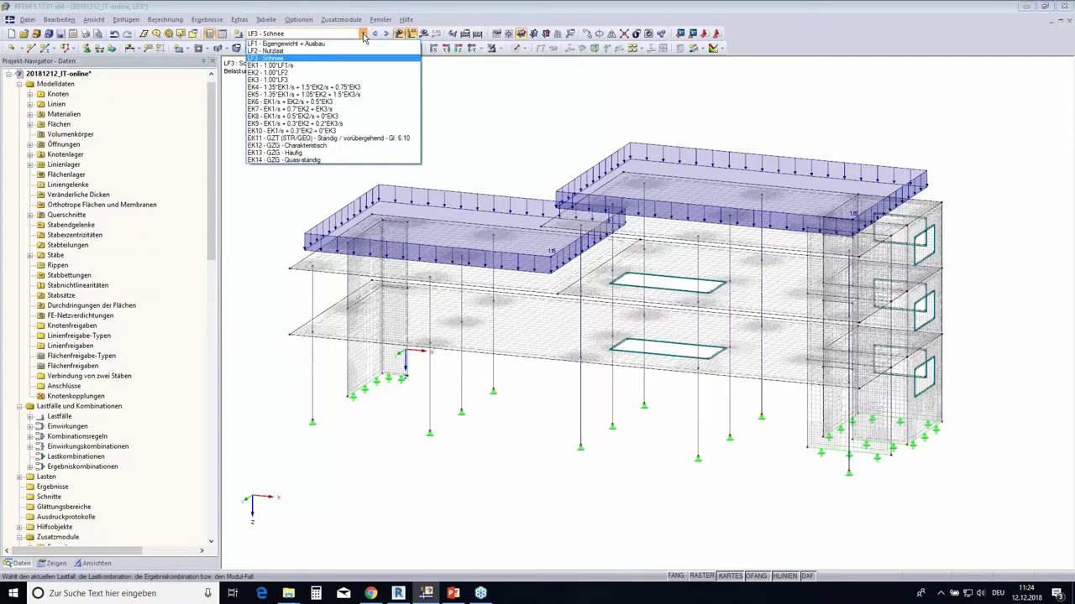
left_click(363, 35)
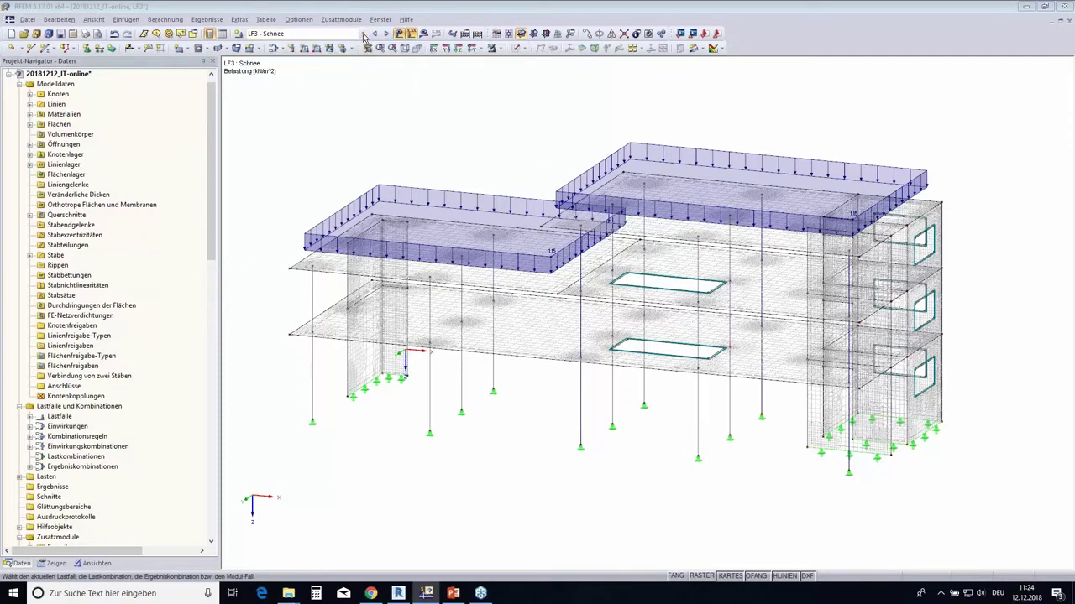
left_click(273, 48)
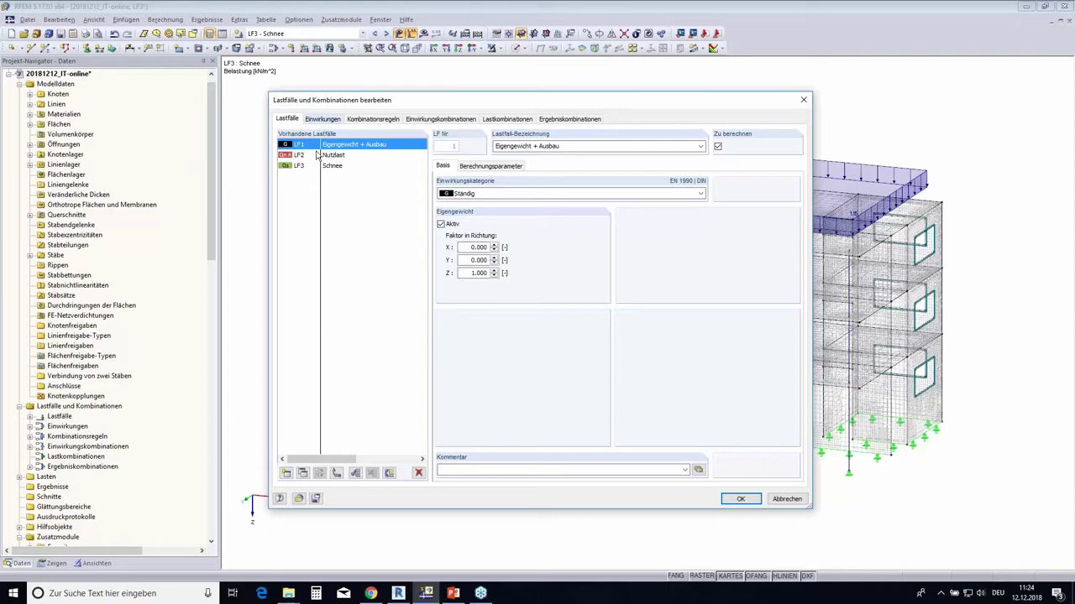
left_click(331, 122)
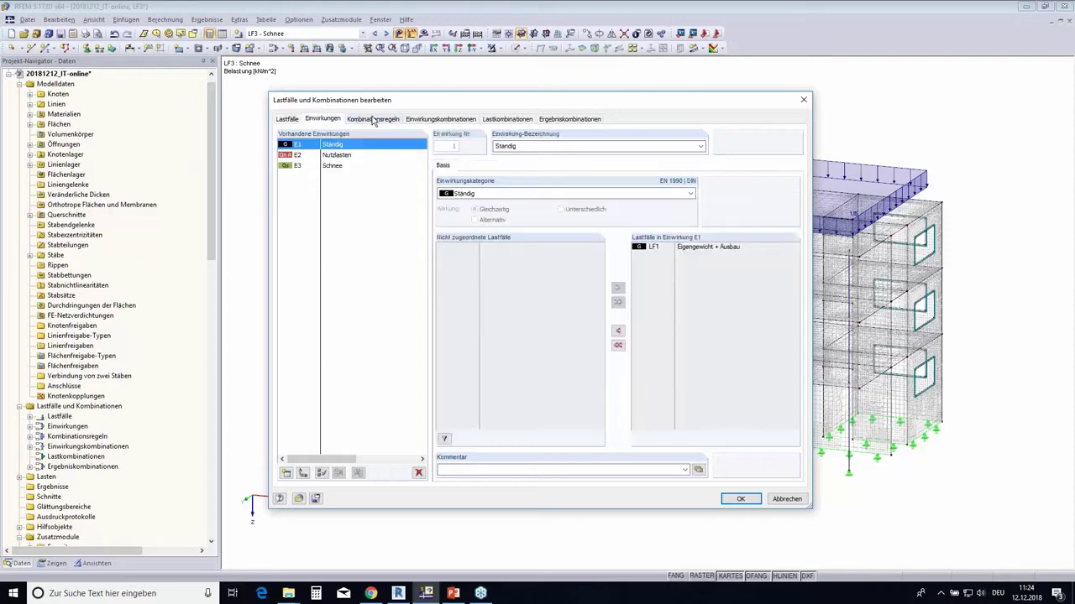
left_click(371, 121)
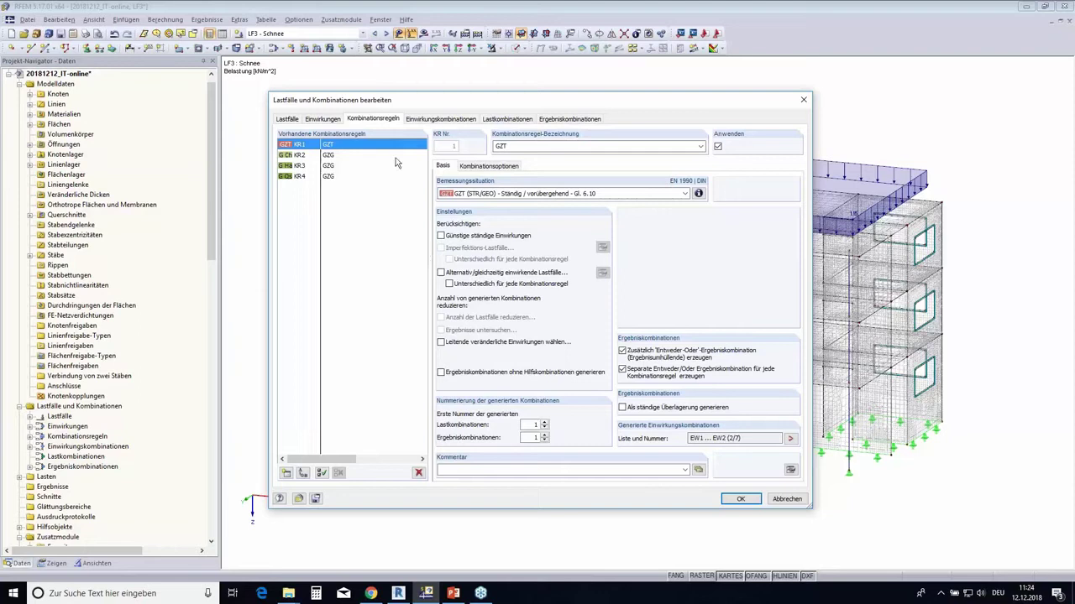
left_click(468, 123)
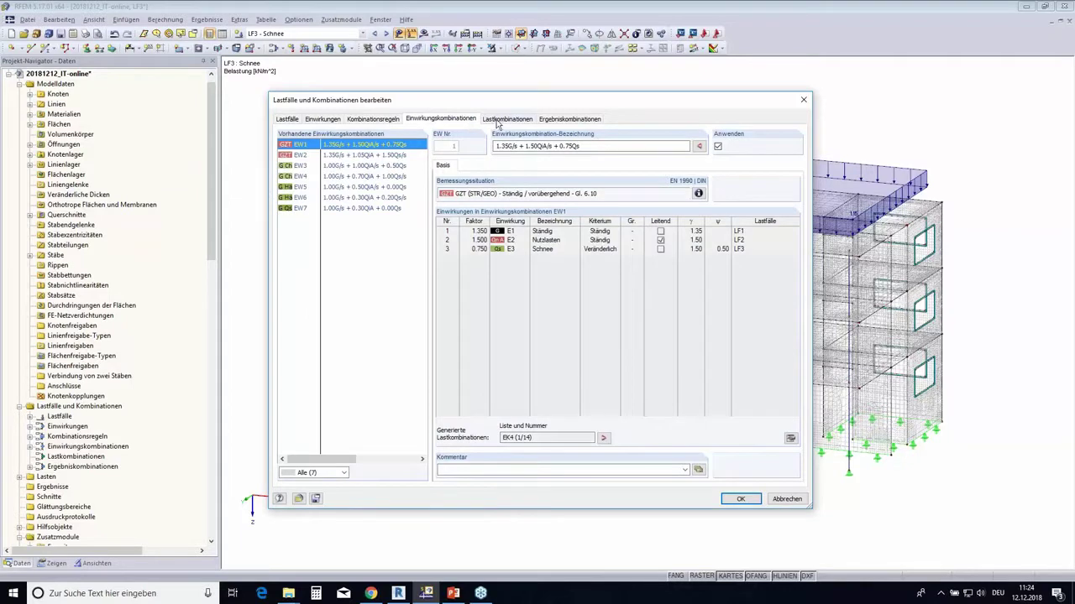
left_click(497, 121)
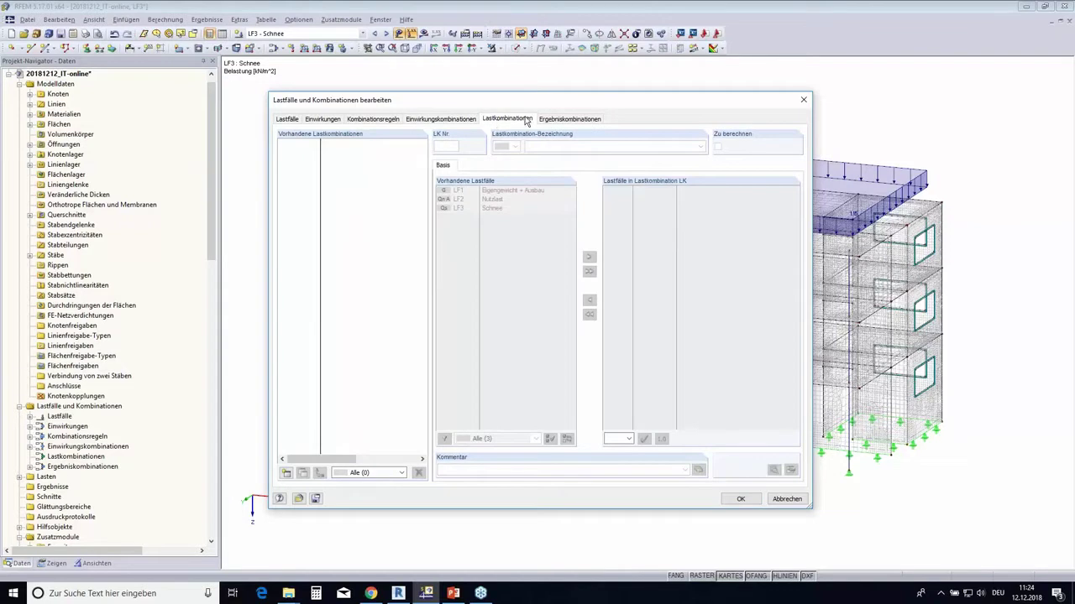
left_click(569, 119)
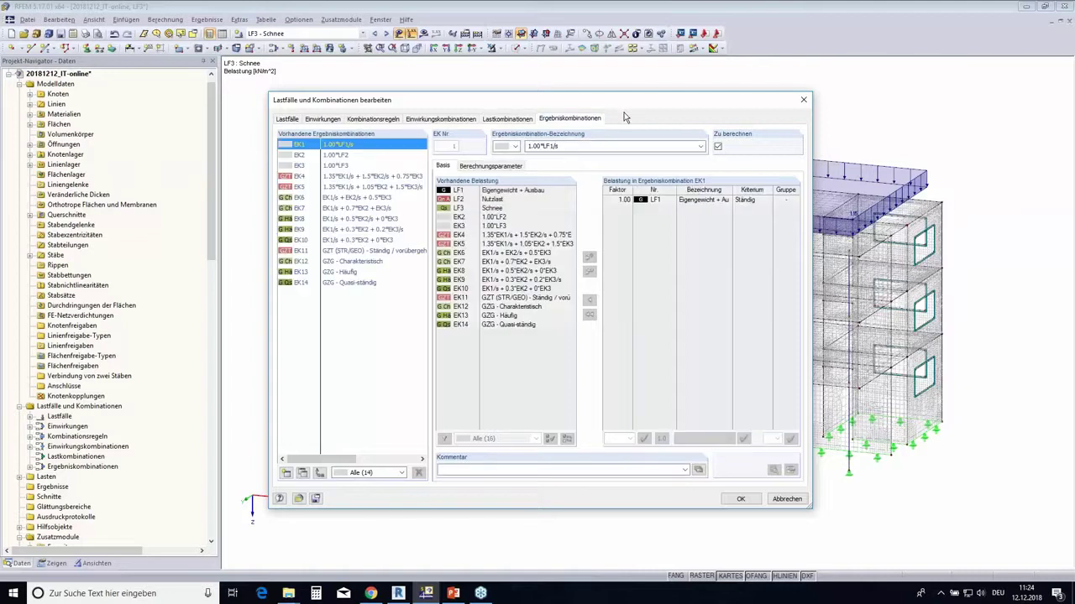
Inspect result combinations EK11, EK12, EK13 and EK14 on the Ergebniskombinationen page.
left_click(340, 253)
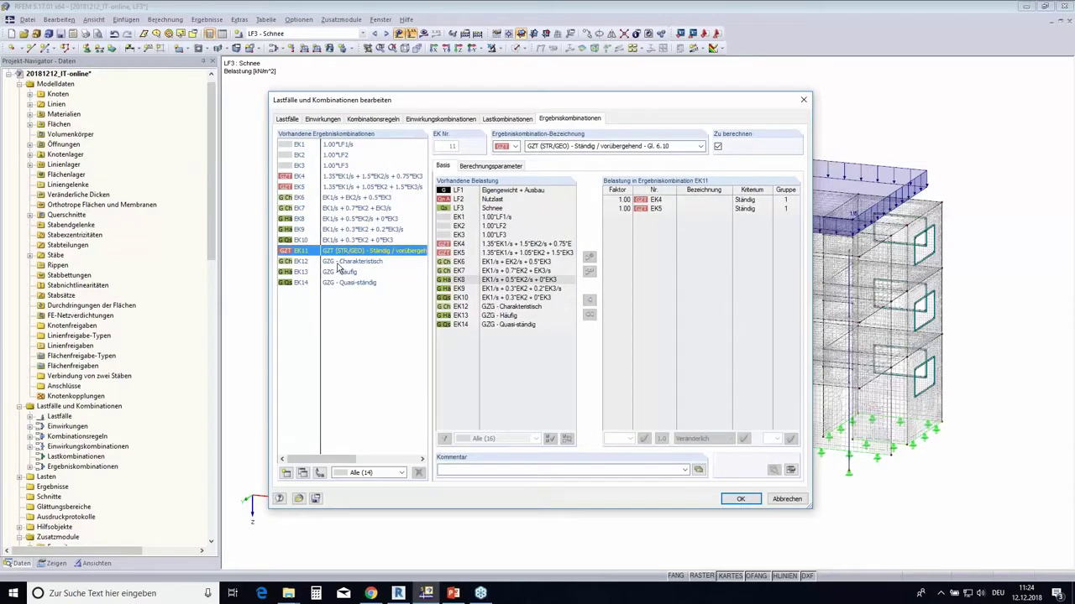
left_click(340, 264)
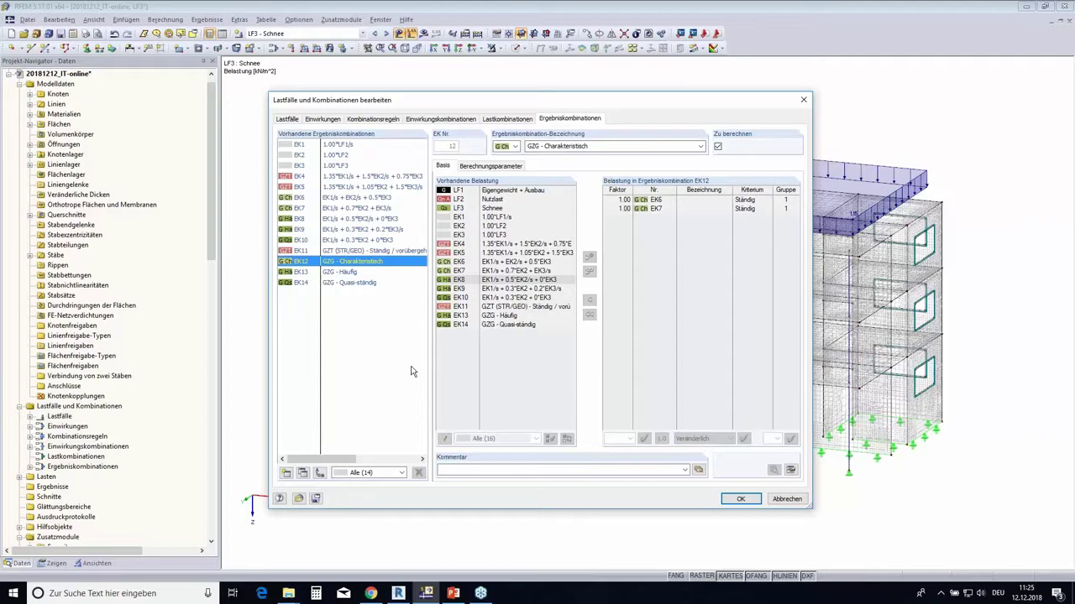
left_click(366, 273)
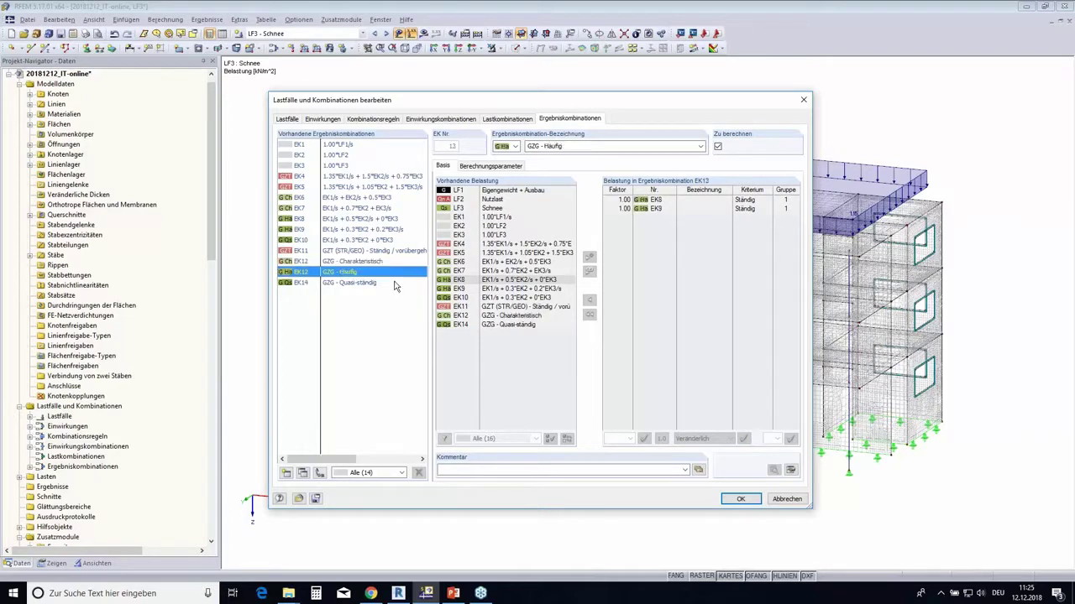
left_click(384, 283)
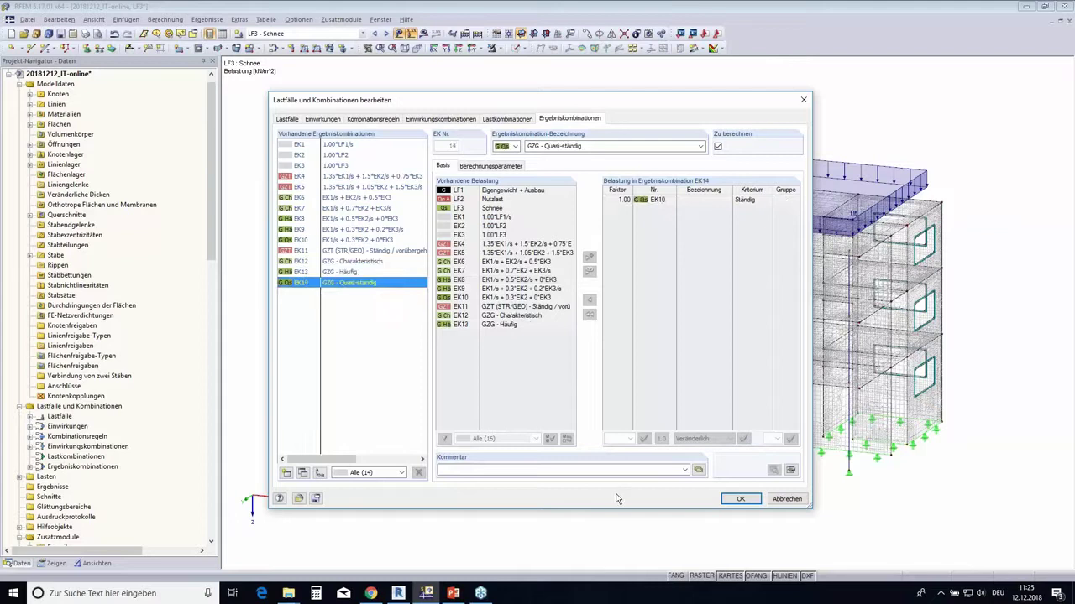
left_click(740, 501)
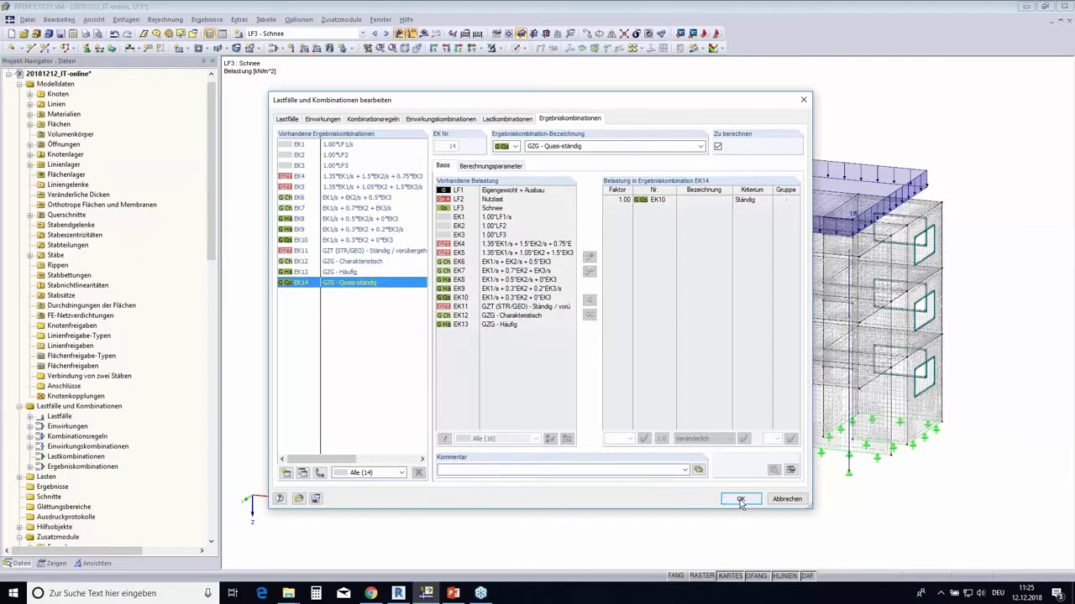
Accept the combinations and save the model with Ctrl+S.
left_click(741, 501)
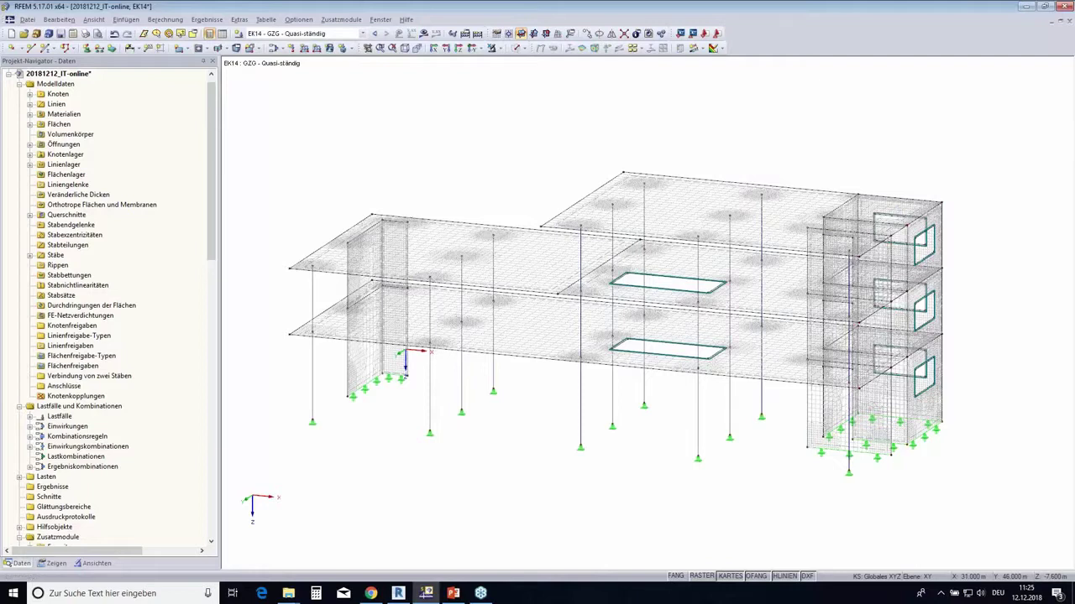
key("ctrl+s")
middle_click_drag(854, 216, 664, 209, "ctrl")
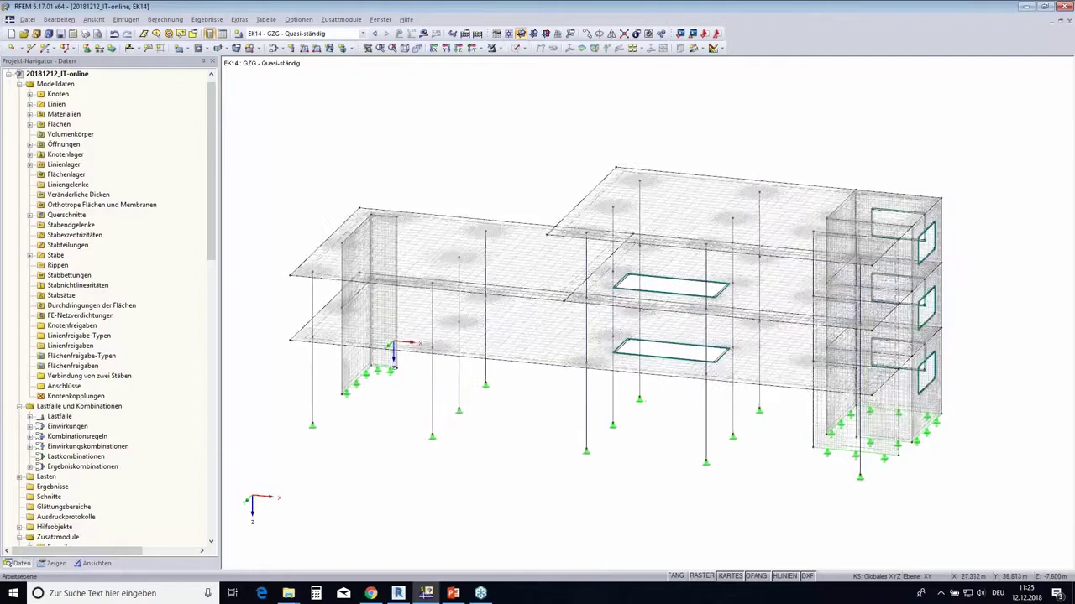
Make EK11 the active combination and request its results.
left_click(339, 19)
left_click(322, 38)
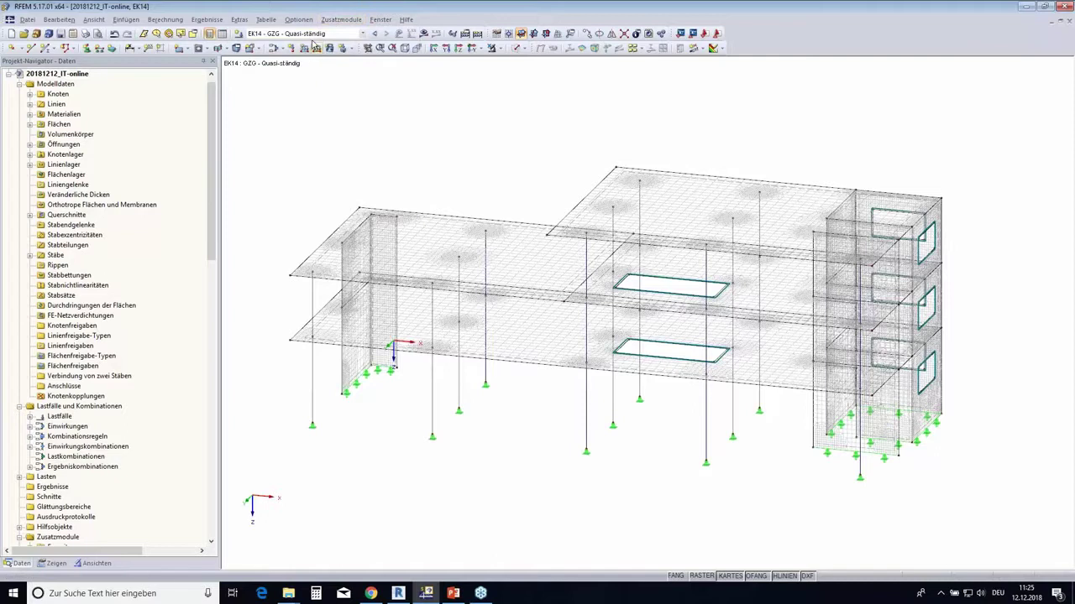
left_click(318, 34)
left_click(298, 138)
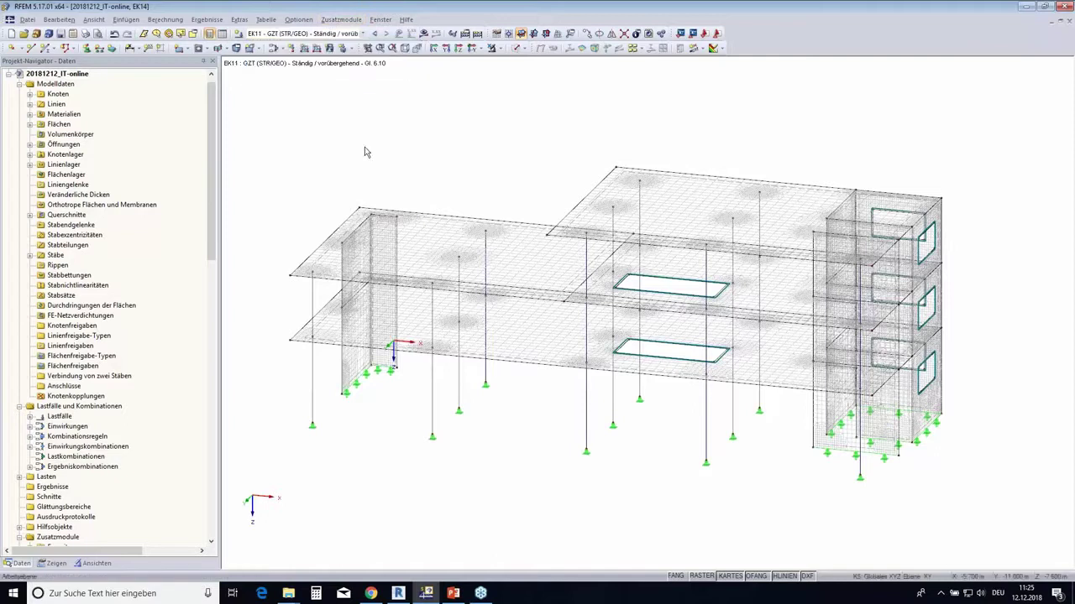
left_click(423, 34)
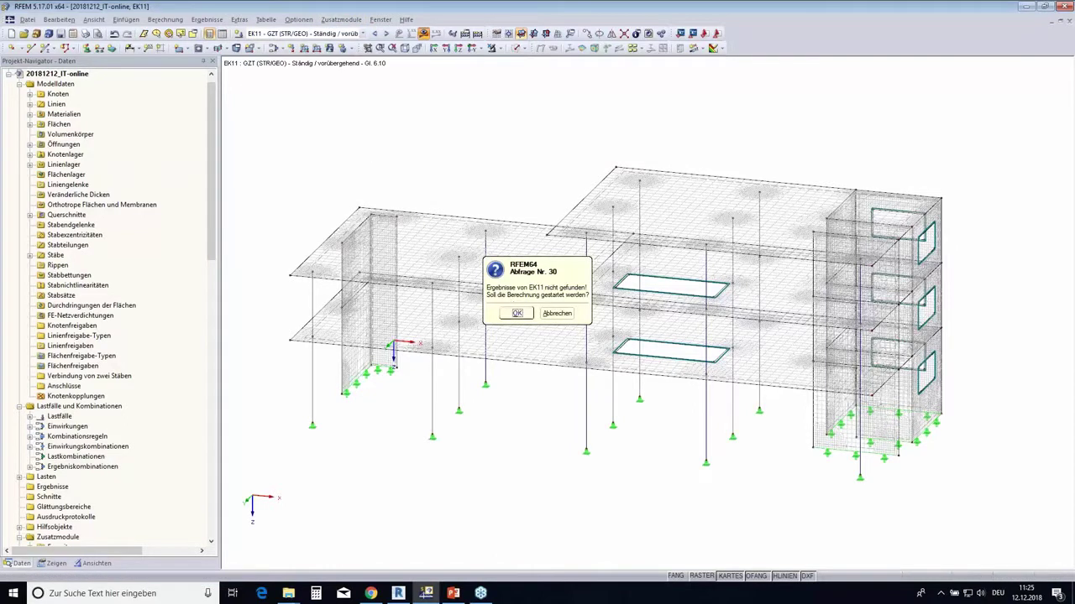
Calculate EK11 and show the surface vx shear forces (max 2426.36 kN/m) in front elevation.
left_click(515, 311)
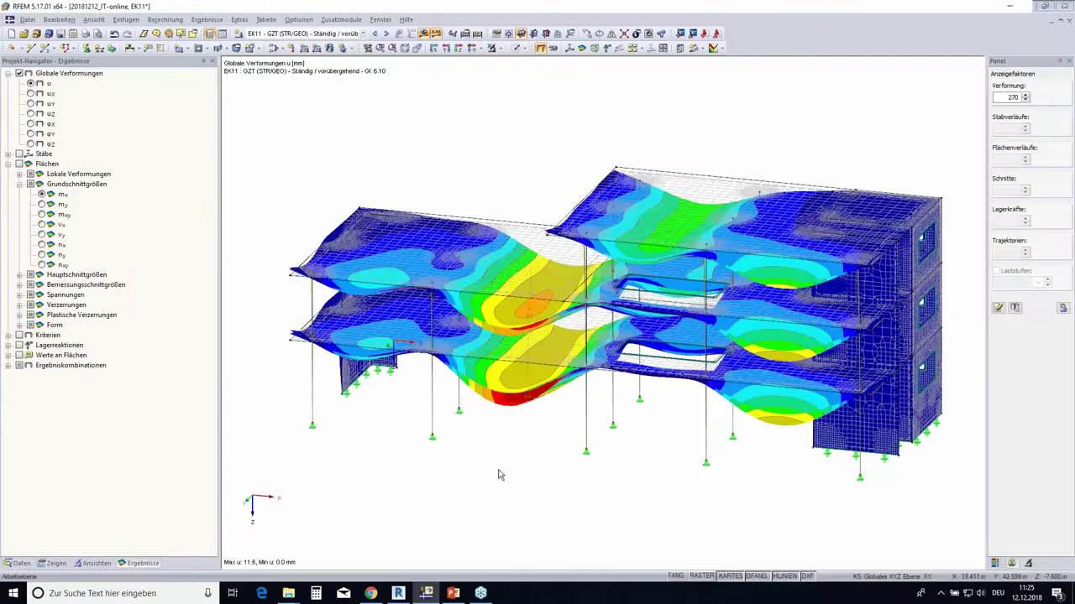
key("F3")
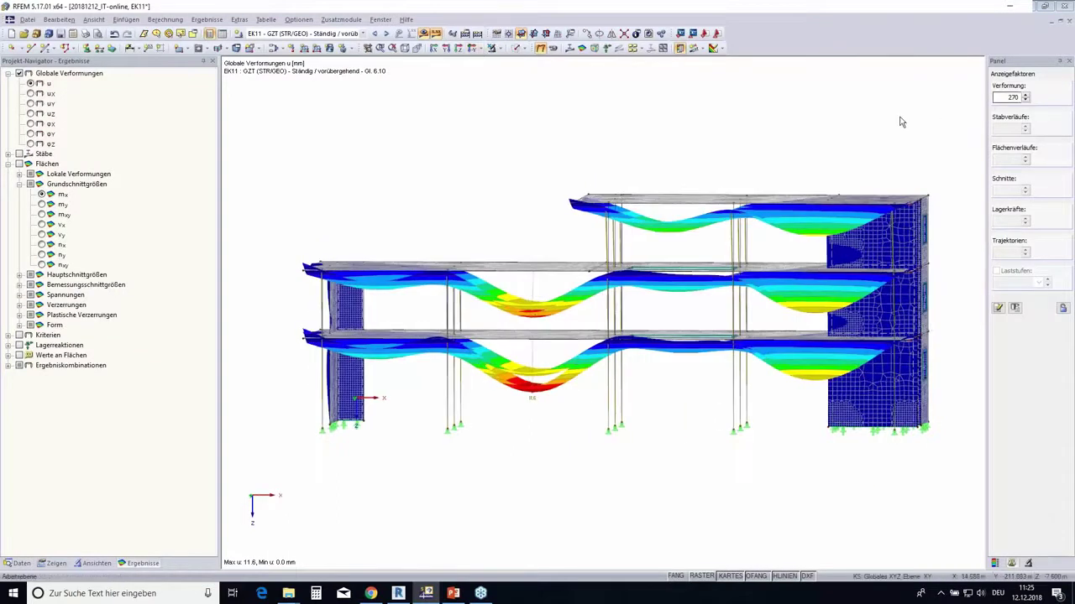
middle_click_drag(900, 122, 877, 145, "ctrl")
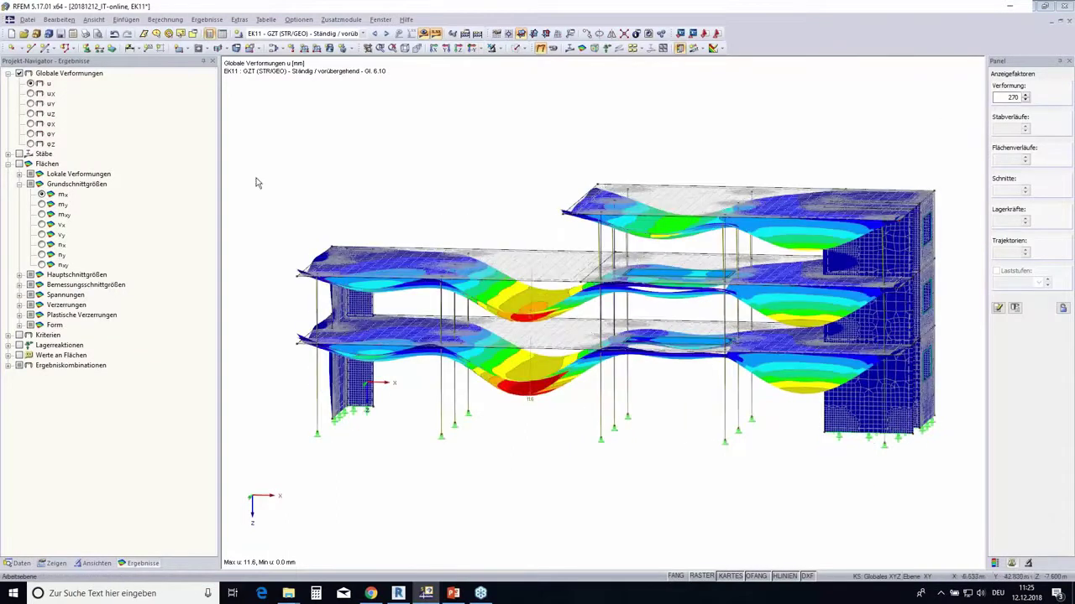
left_click(41, 225)
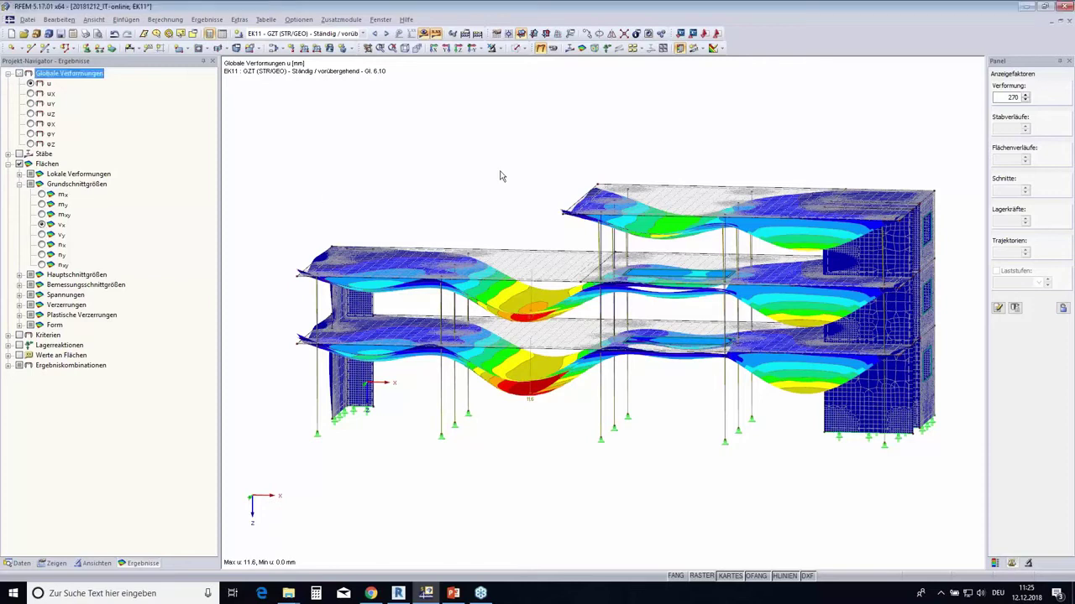
left_click(540, 48)
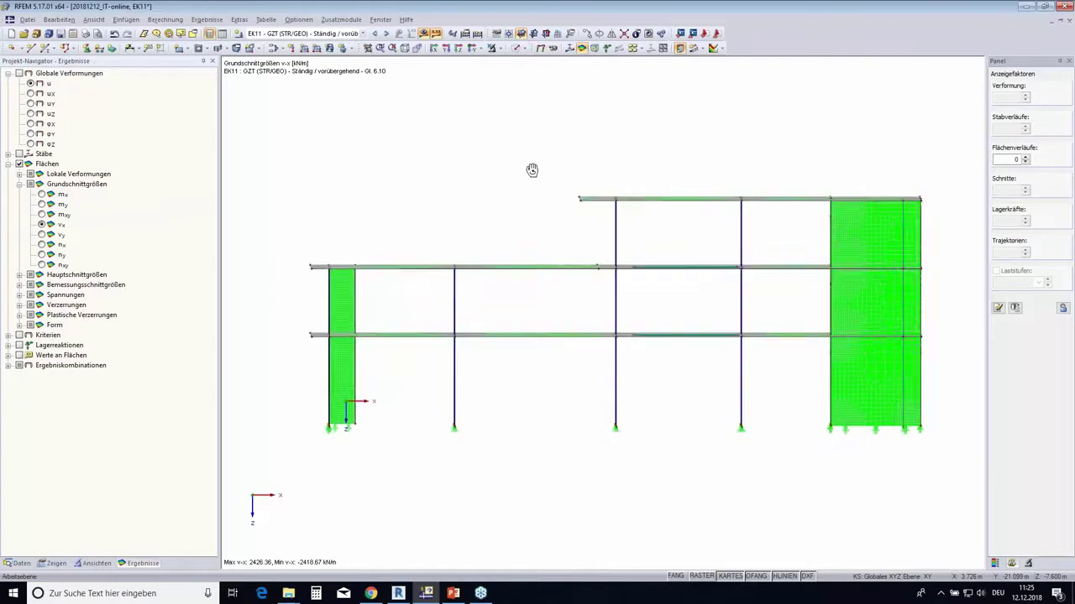
Show only the selected middle slab with its opening, v-x ranging -1967.53 to 1973.82 kN/m.
left_click_drag(300, 269, 940, 275)
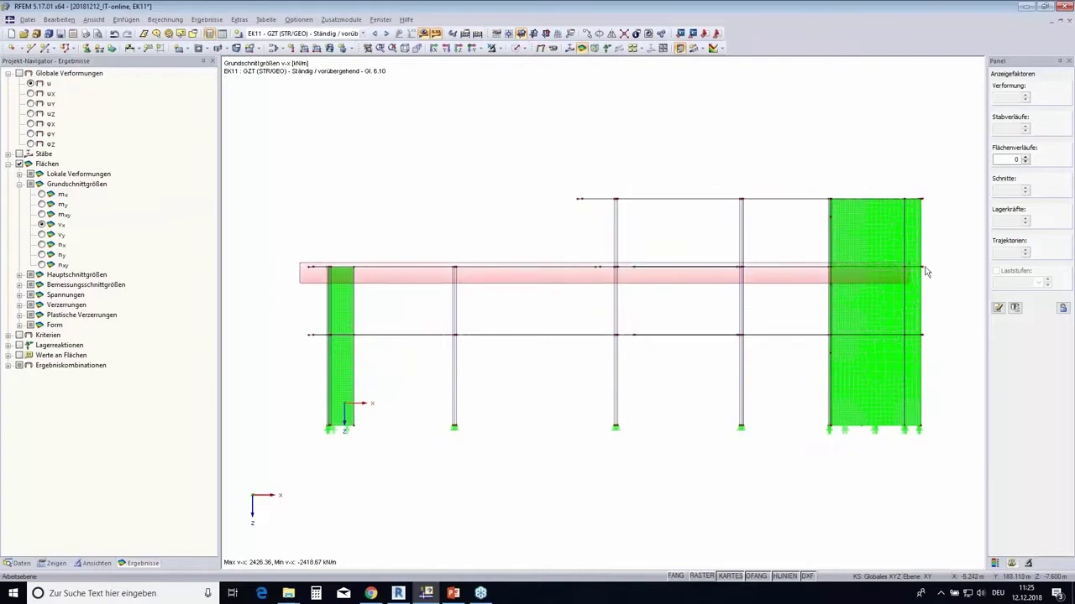
key("F7")
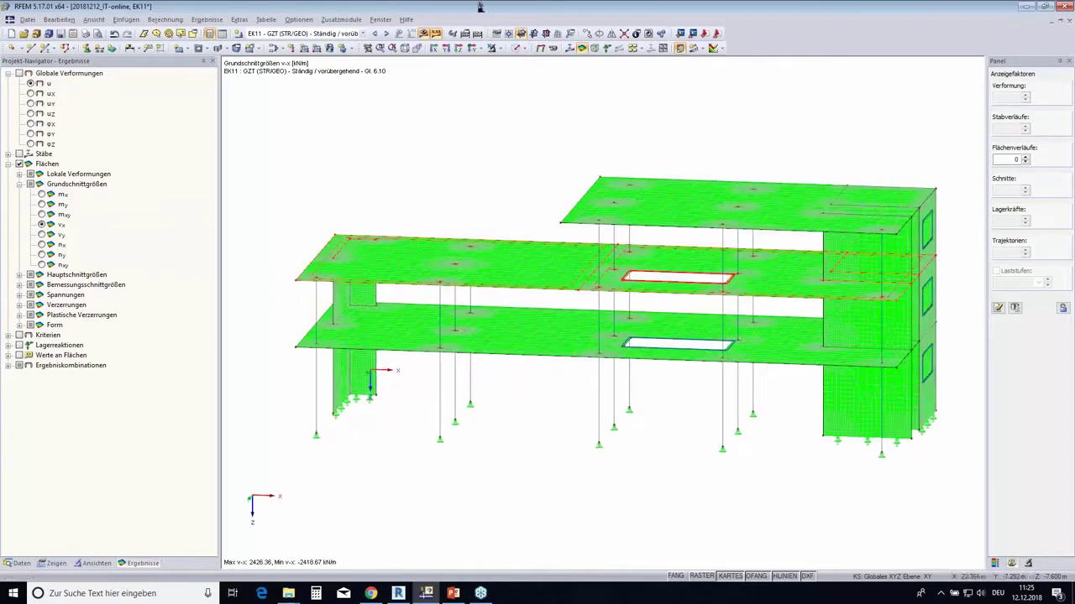
left_click(502, 50)
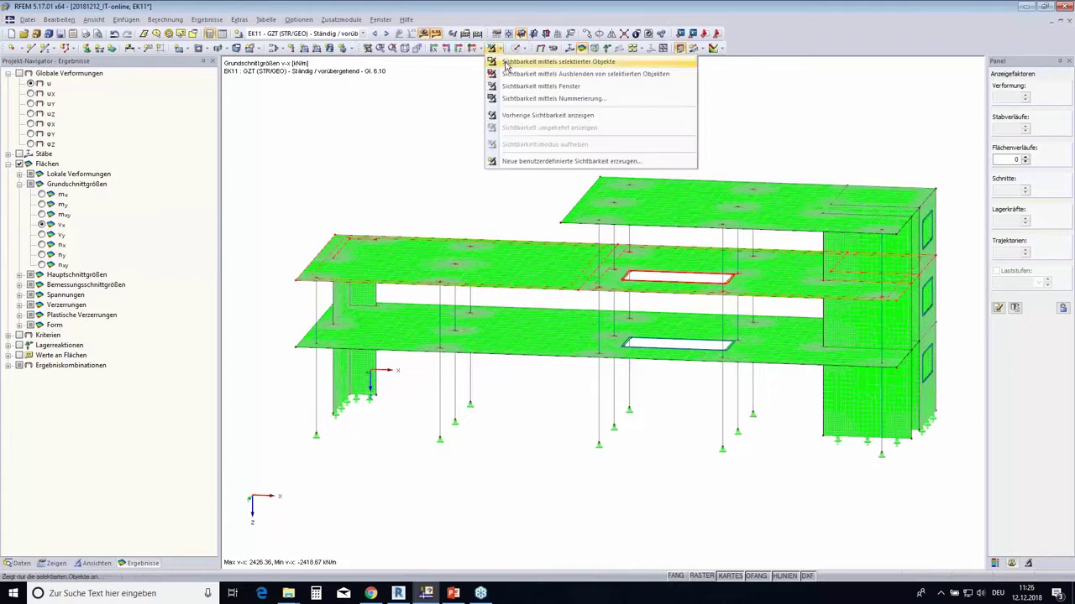
left_click(508, 65)
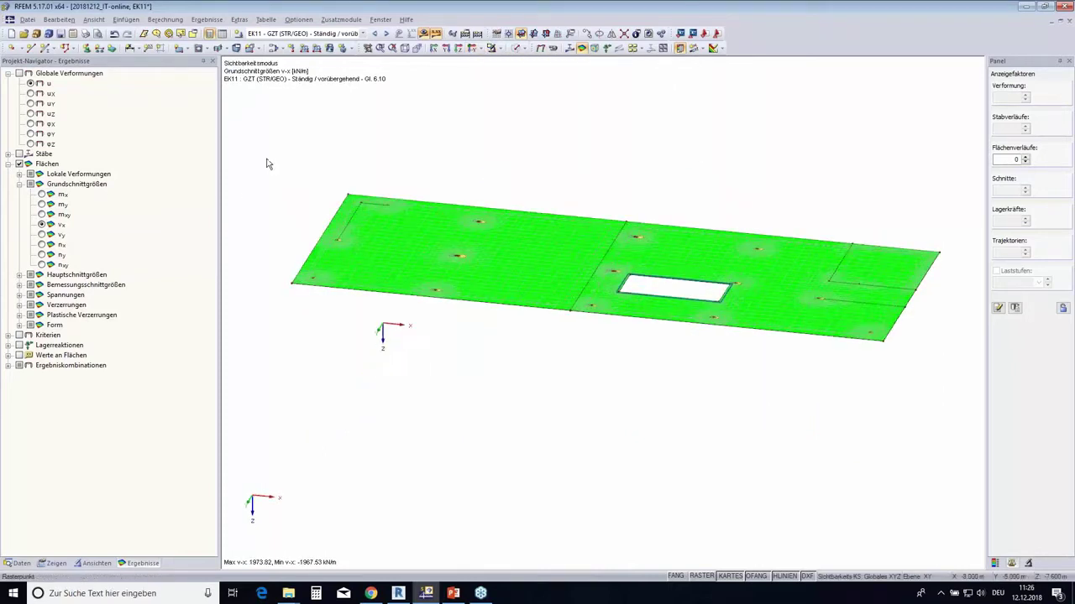
left_click_drag(267, 152, 934, 403)
Create the user-defined visibility 'Decke über OG 1' in Gruppe 1 from the isolated slab.
left_click(80, 566)
left_click(12, 516)
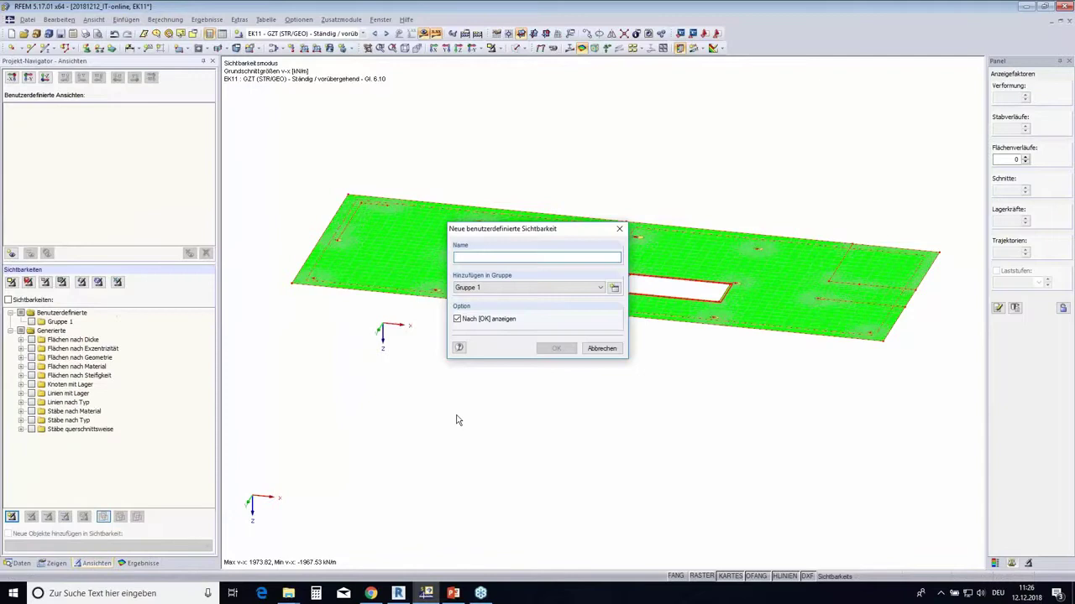
type("Decke über OG 1")
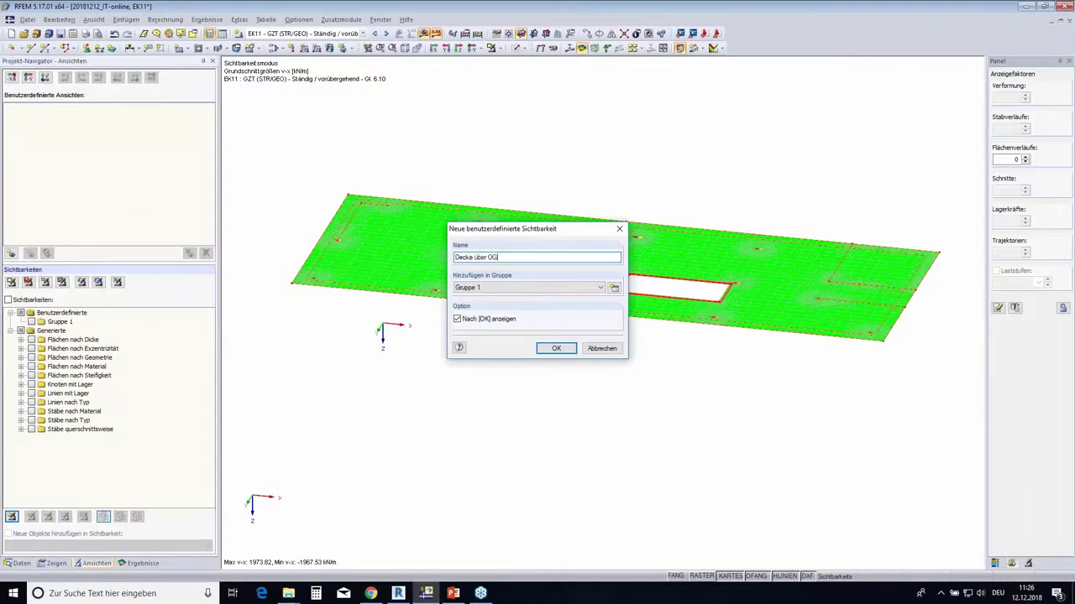
left_click(553, 349)
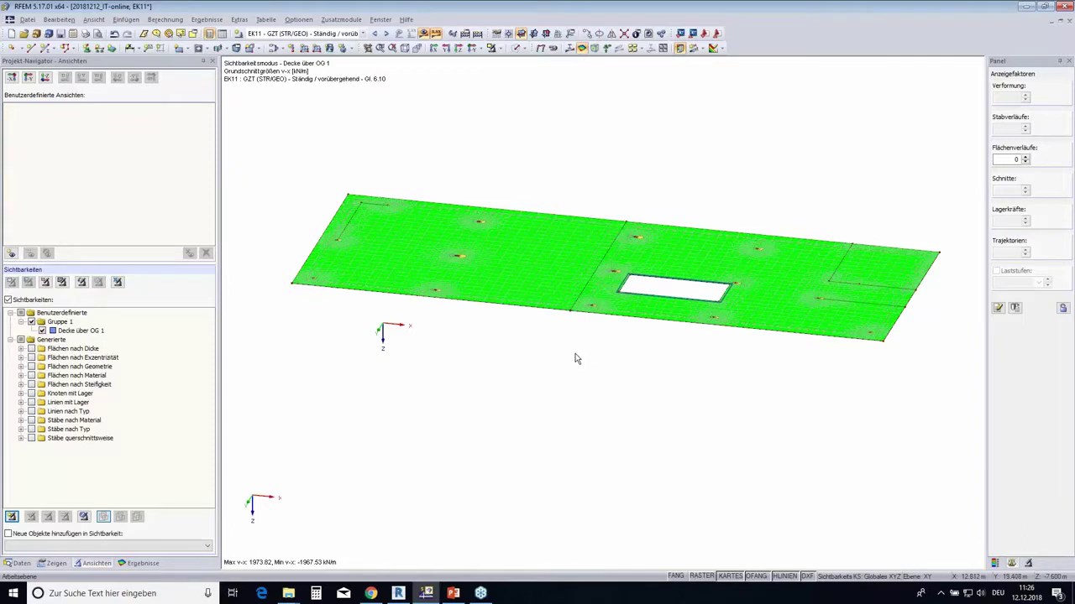
View the isolated slab from above in plan and display the v-x colour spectrum legend.
middle_click_drag(588, 356, 583, 369)
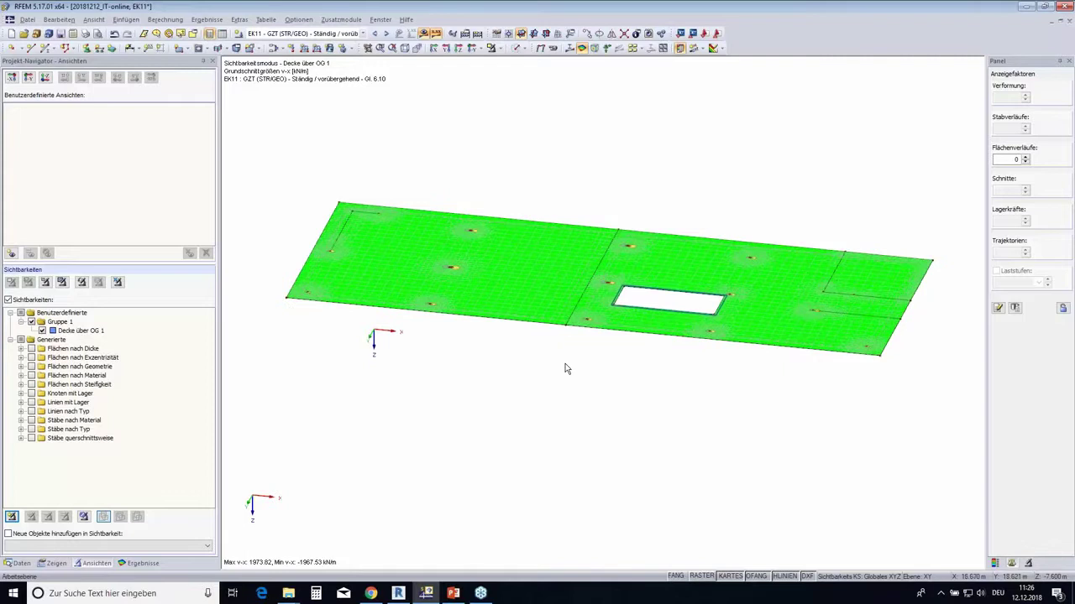
middle_click_drag(481, 129, 499, 151, "ctrl")
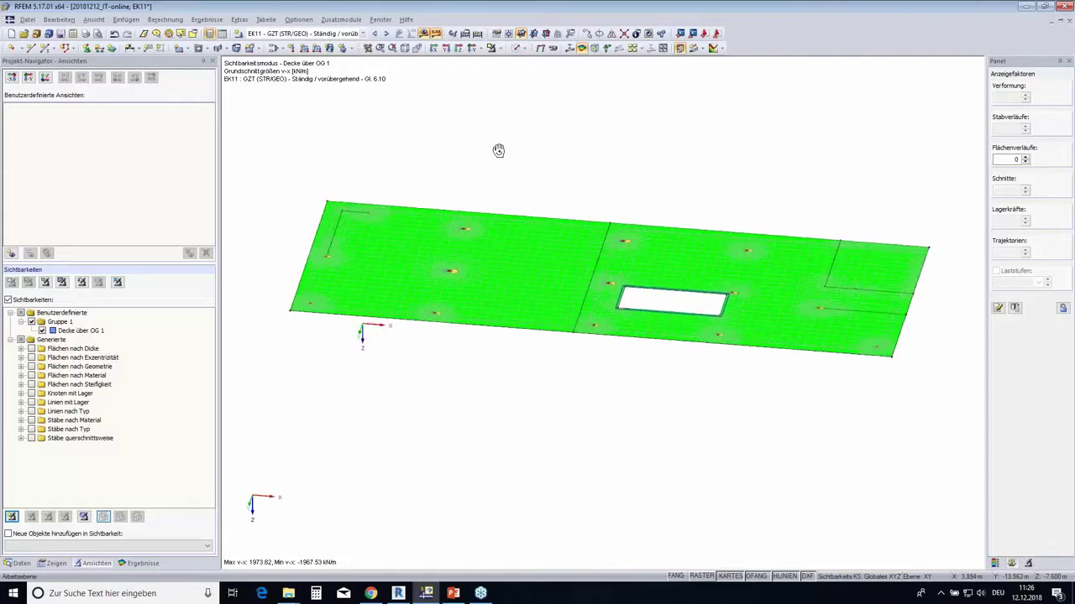
left_click(459, 48)
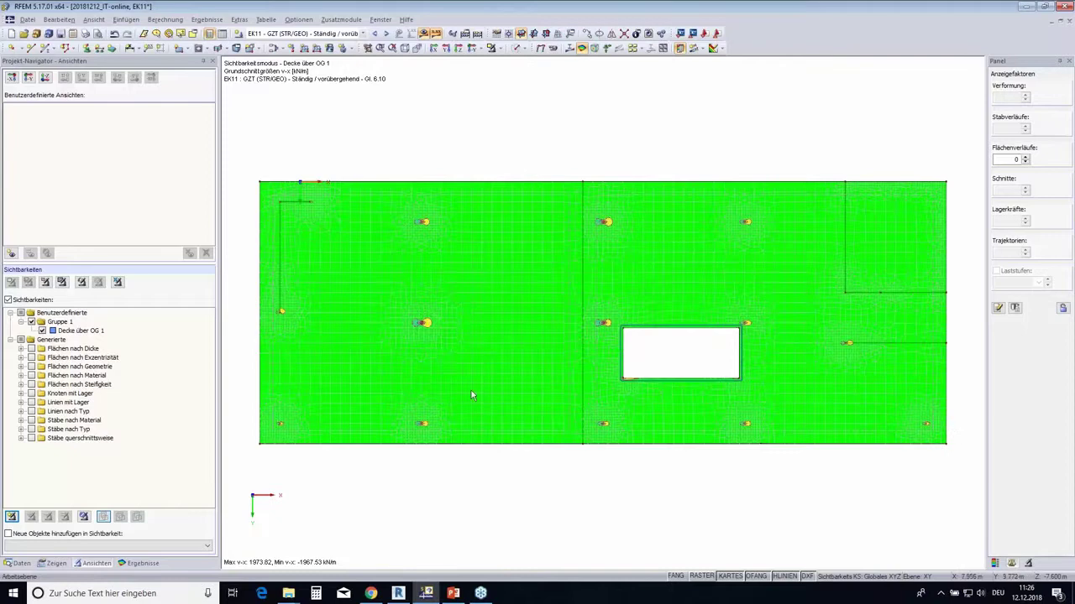
left_click(995, 565)
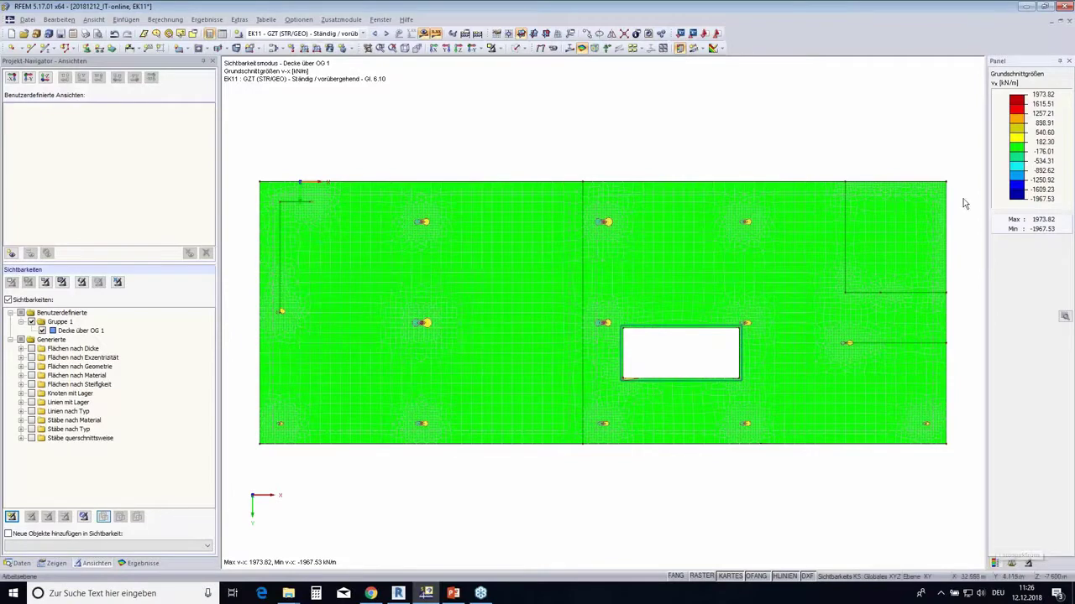
Widen the legend panel, check the vx peaks at node 27, and reopen the Ergebnisse tree.
middle_click_drag(959, 161, 952, 154)
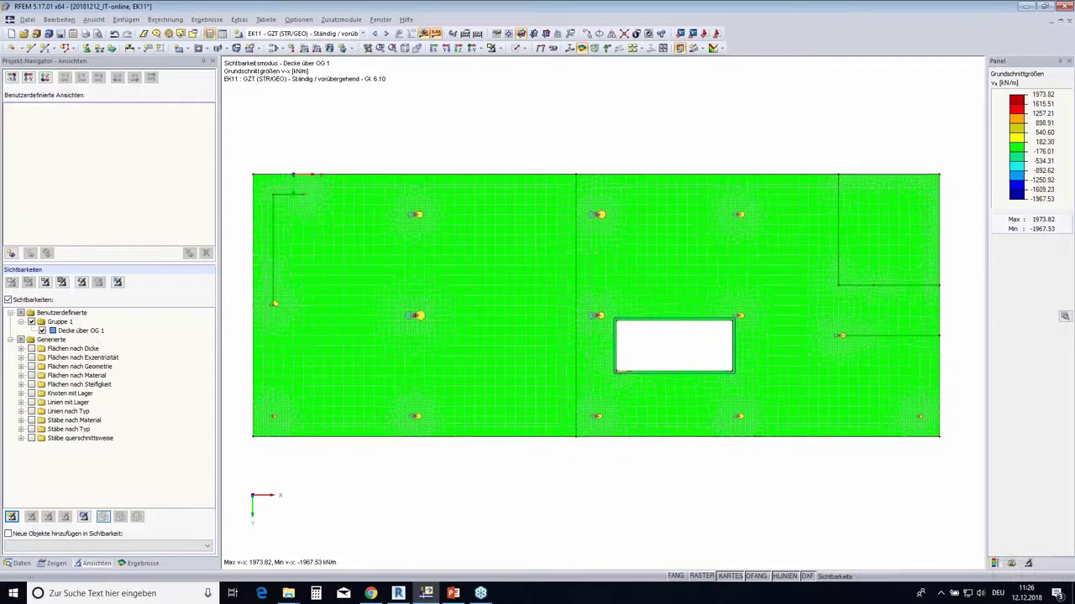
left_click_drag(980, 157, 957, 159)
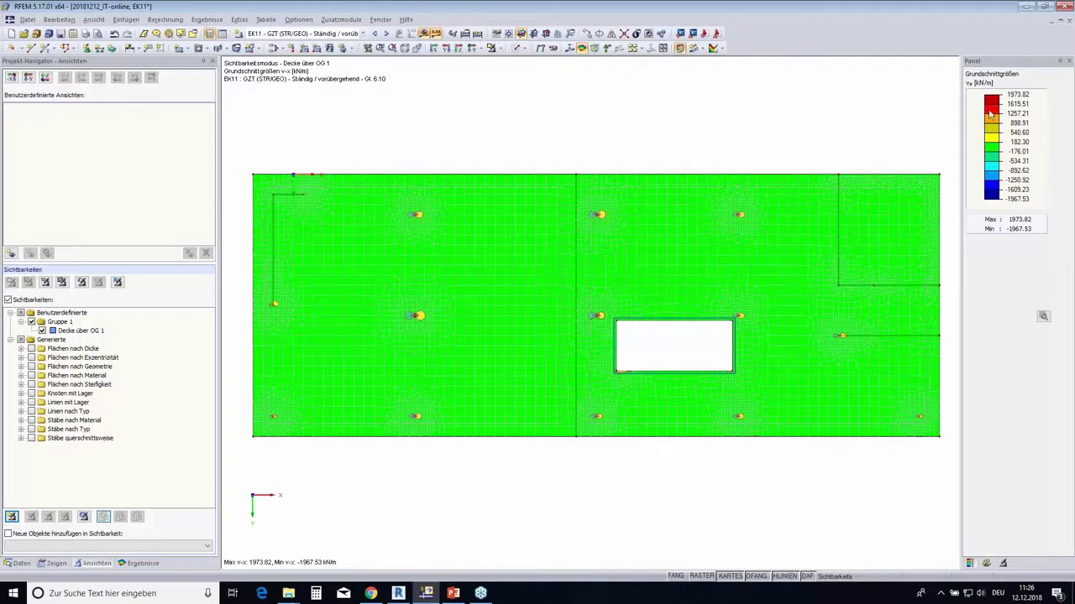
scroll(411, 316, "up", 3)
scroll(424, 316, "up", 2)
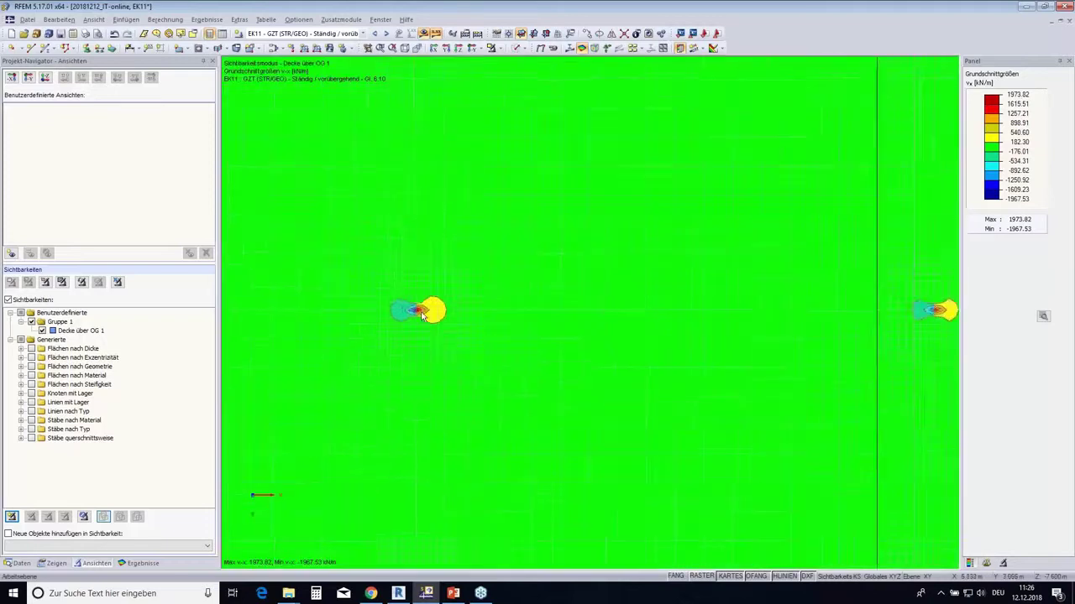
scroll(422, 315, "up", 2)
mouse_move(417, 311)
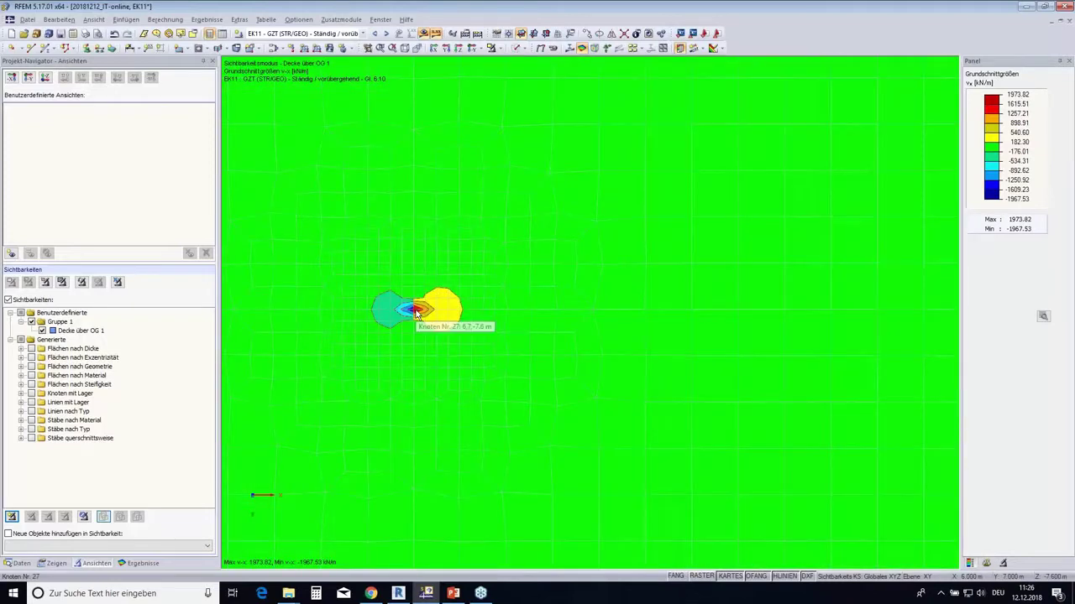
scroll(418, 311, "down", 5)
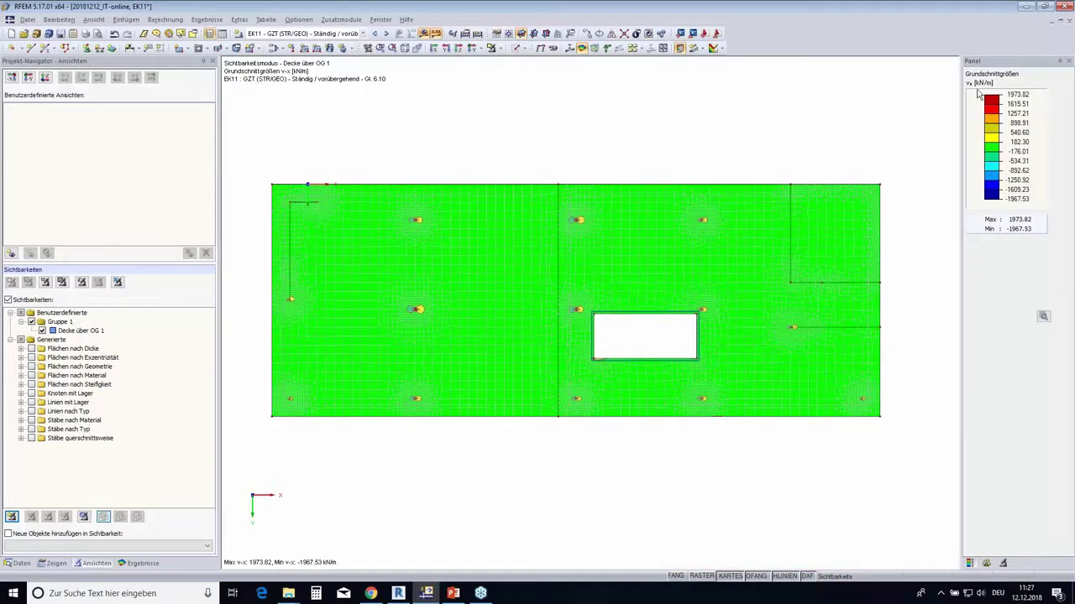
left_click(141, 563)
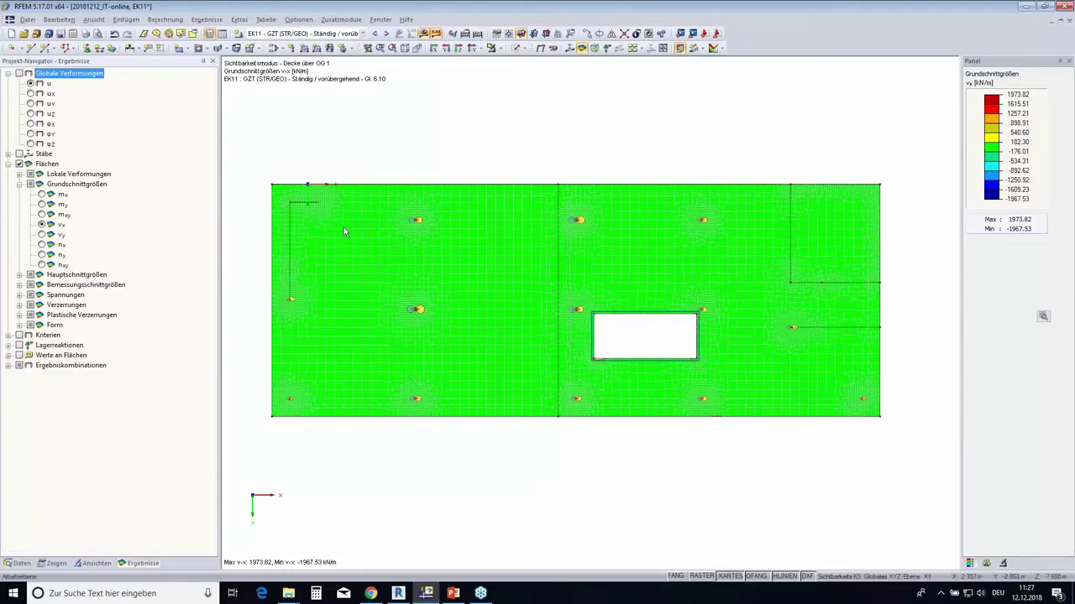
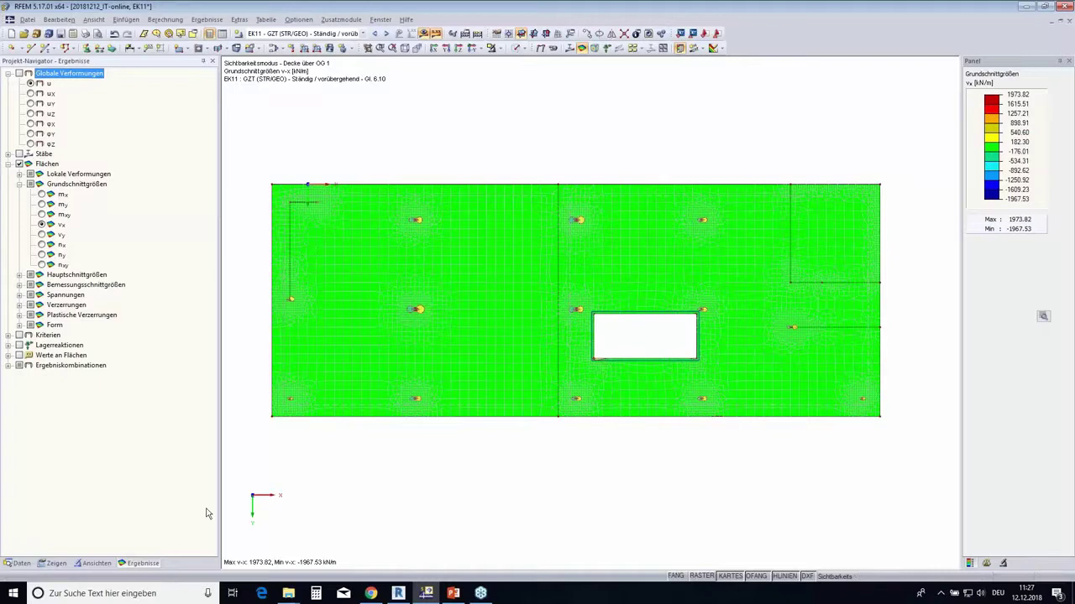
Show the model data tree and select the Glättungsbereiche entry.
left_click(21, 563)
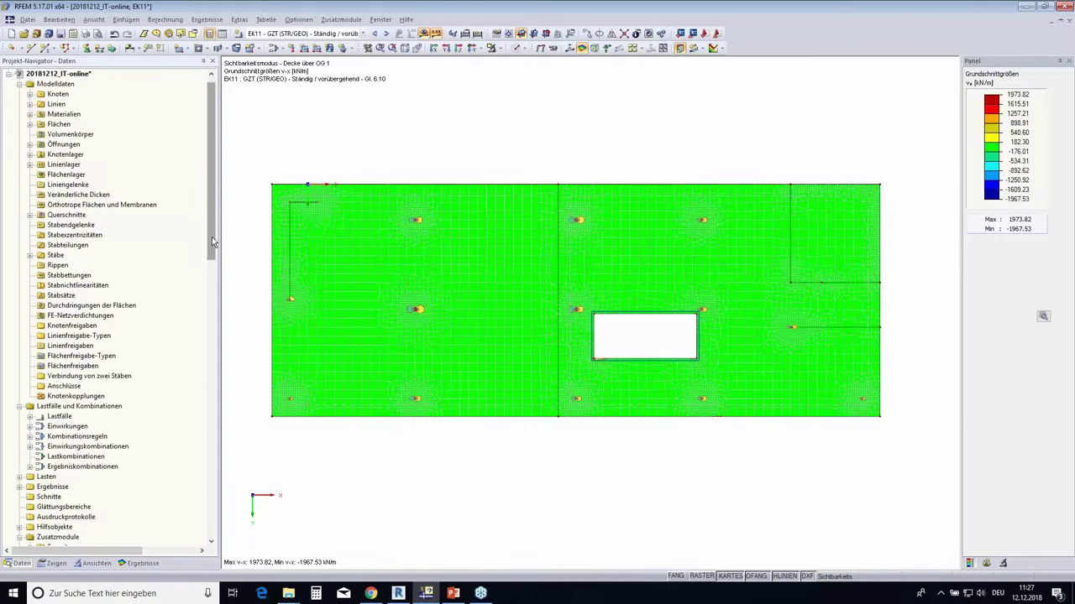
scroll(213, 242, "down", 4)
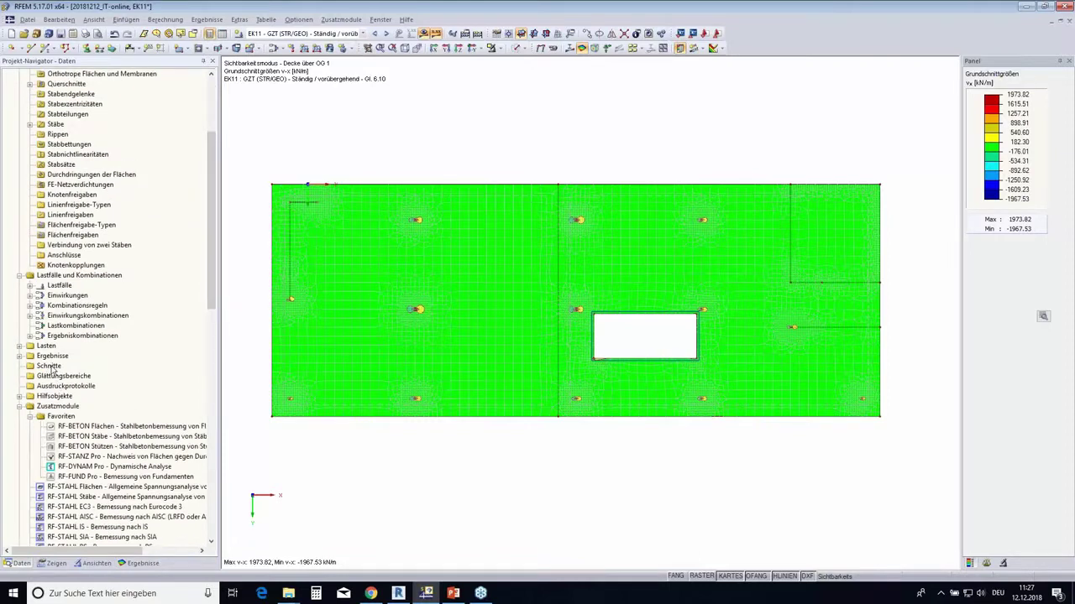
left_click(57, 377)
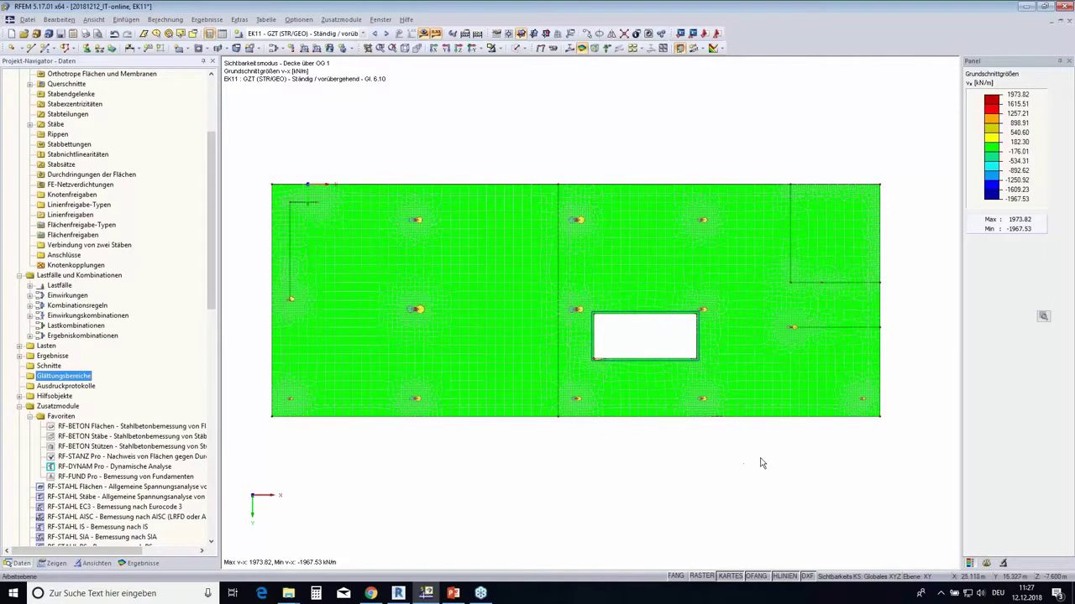
Hide the v-x result colouring and zoom in on the bare slab mesh.
mouse_move(760, 462)
middle_mouse_down()
mouse_move(773, 452)
mouse_move(705, 160)
middle_mouse_up()
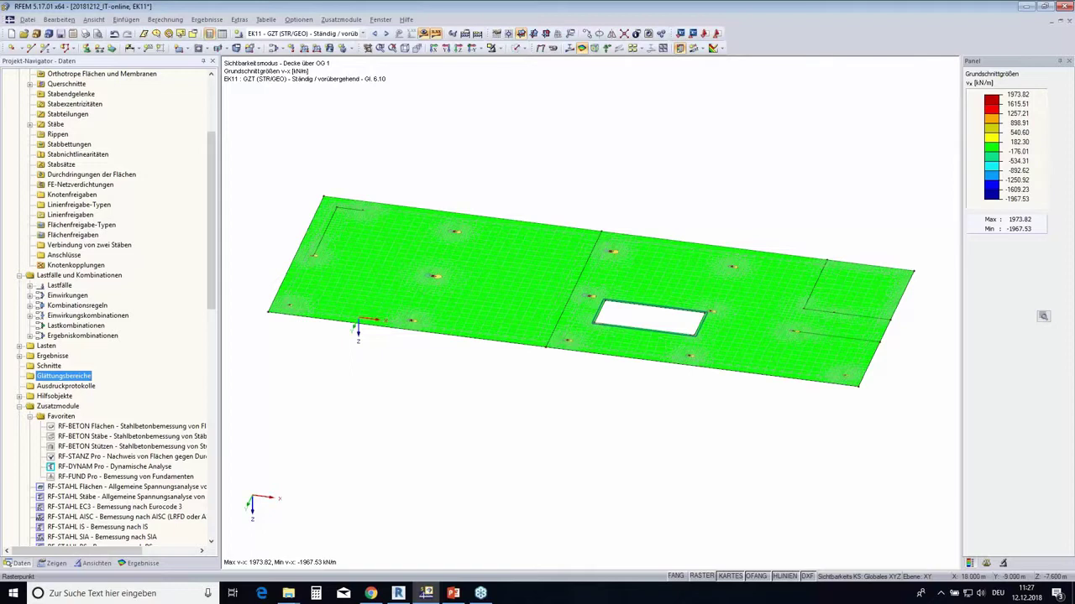
left_click(425, 33)
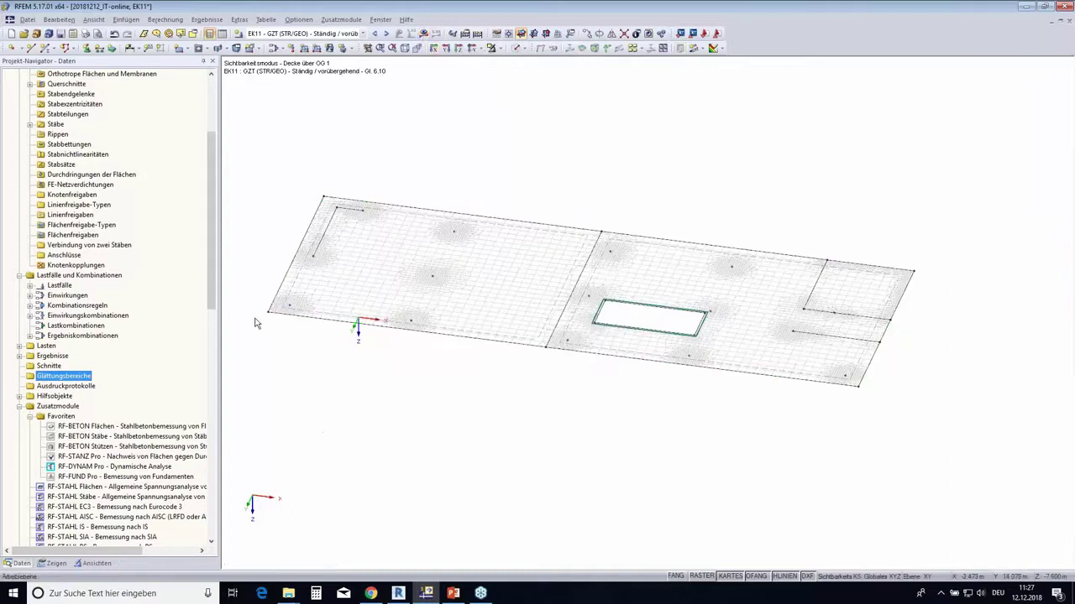
scroll(256, 324, "up", 2)
scroll(261, 242, "up", 2)
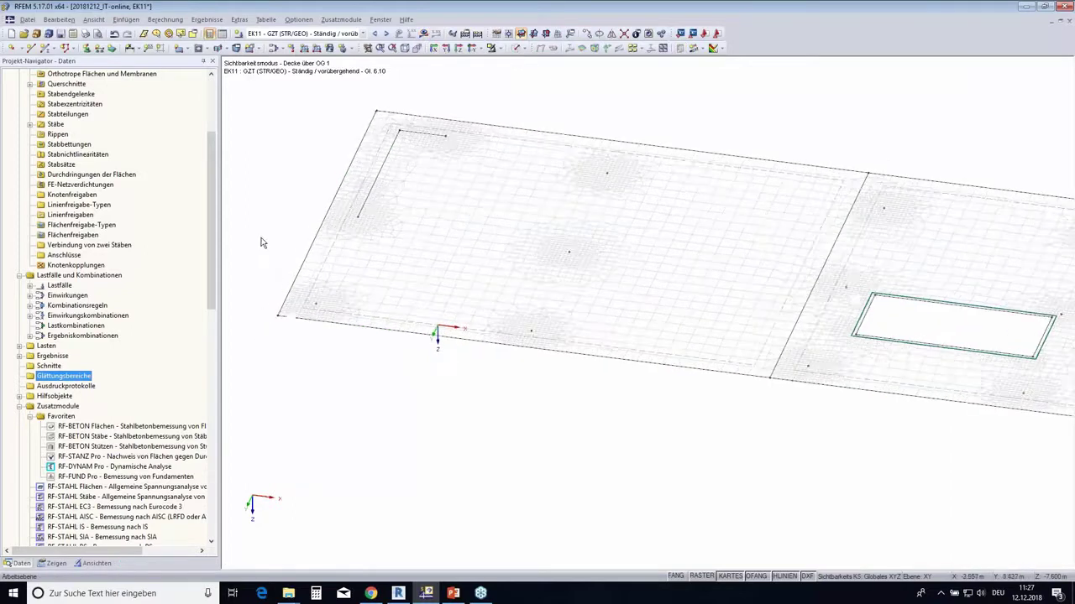
scroll(214, 315, "up", 1)
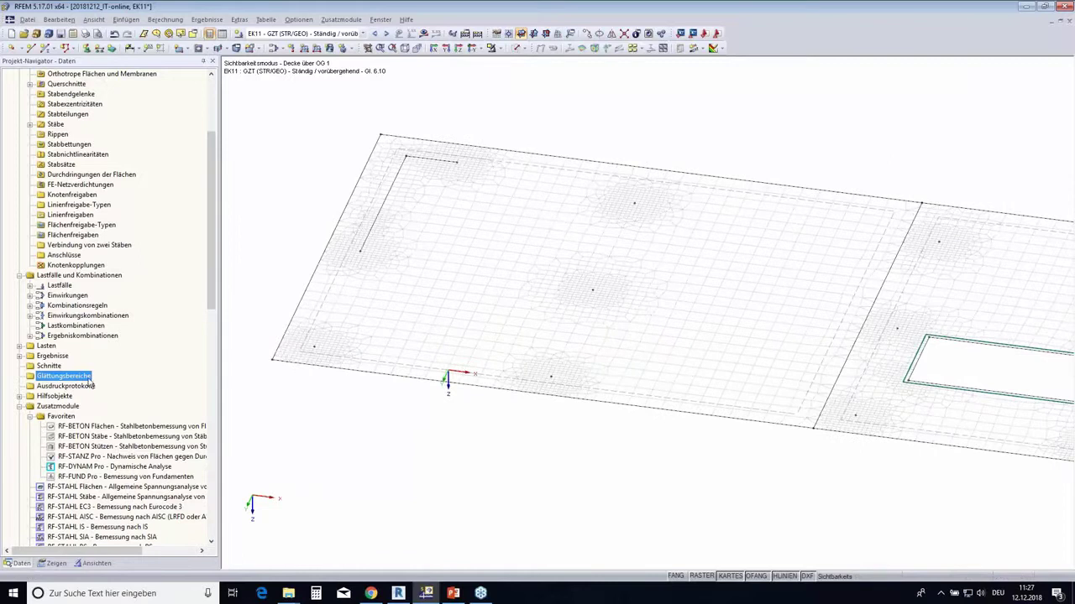
Create a rectangular smoothing area on surface 2, 0,5 in size, centred on the lower-left column point.
right_click(86, 381)
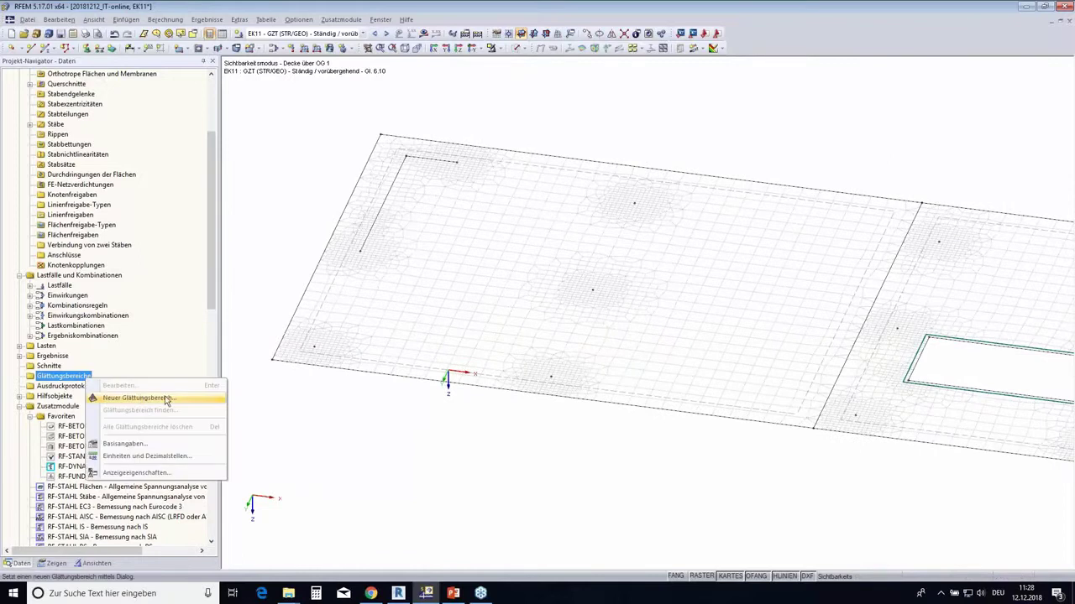
left_click(178, 400)
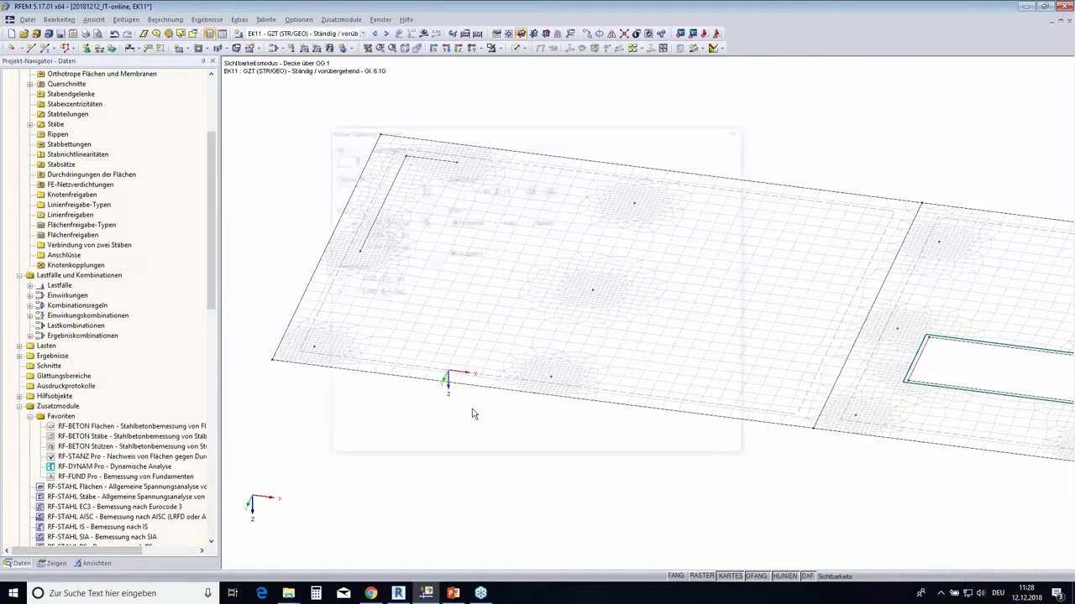
left_click_drag(576, 132, 693, 141)
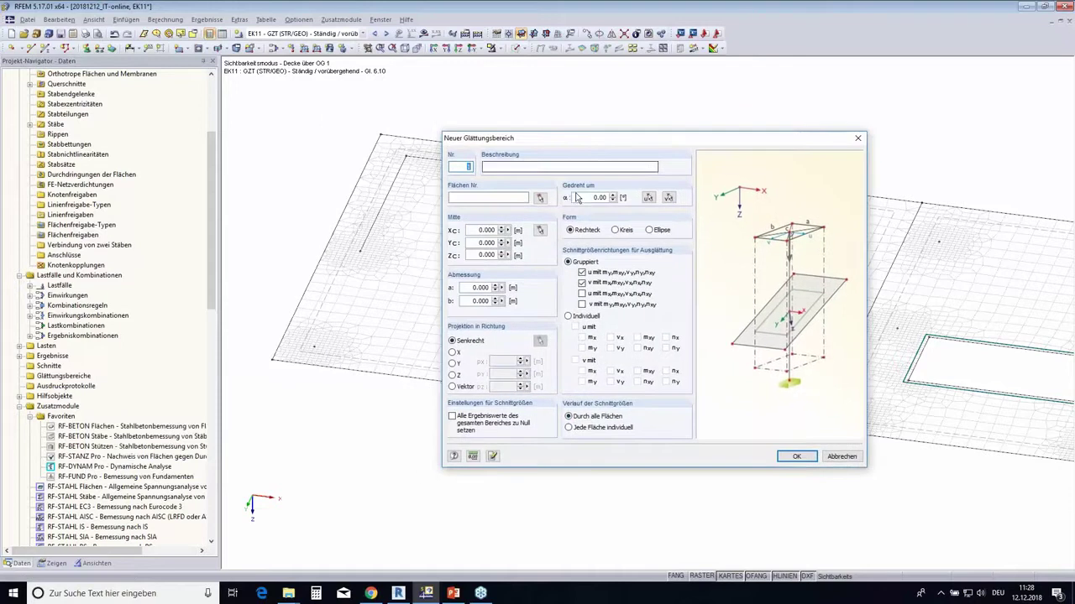
left_click(542, 200)
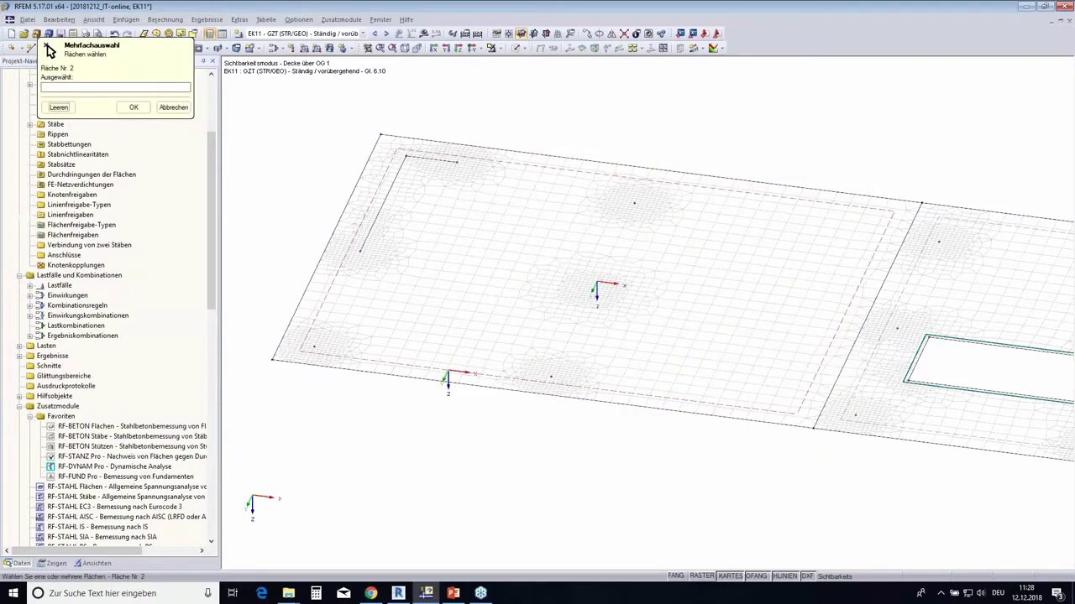
left_click(134, 107)
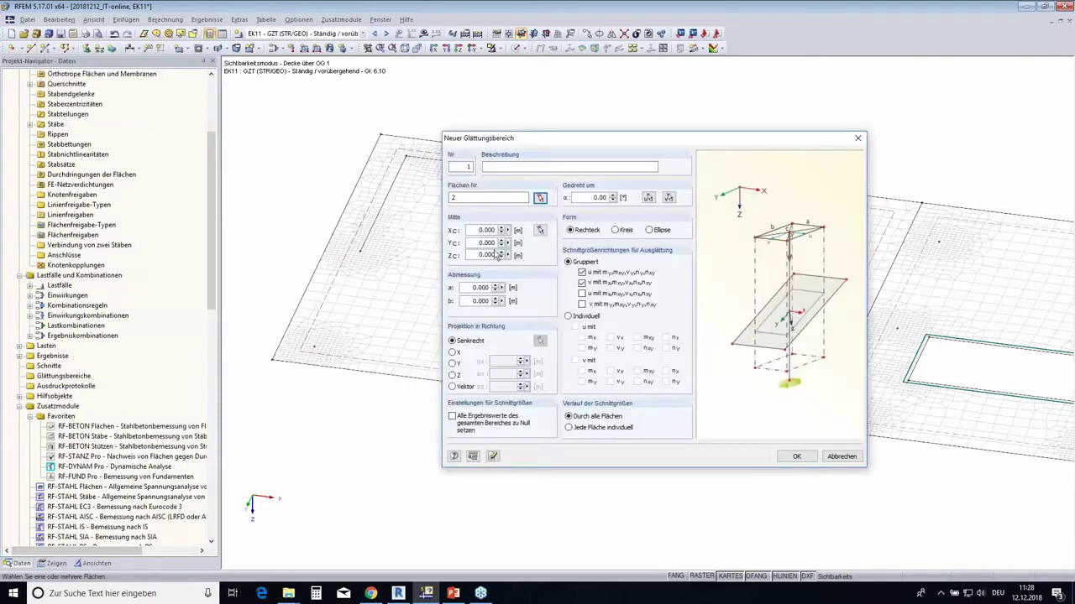
left_click(540, 231)
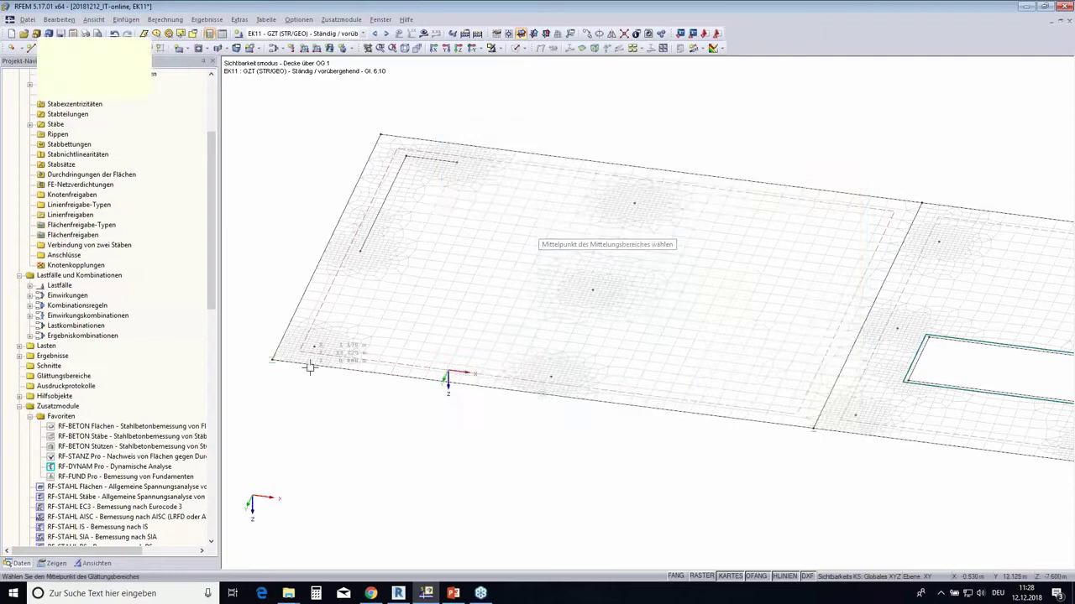
left_click(315, 347)
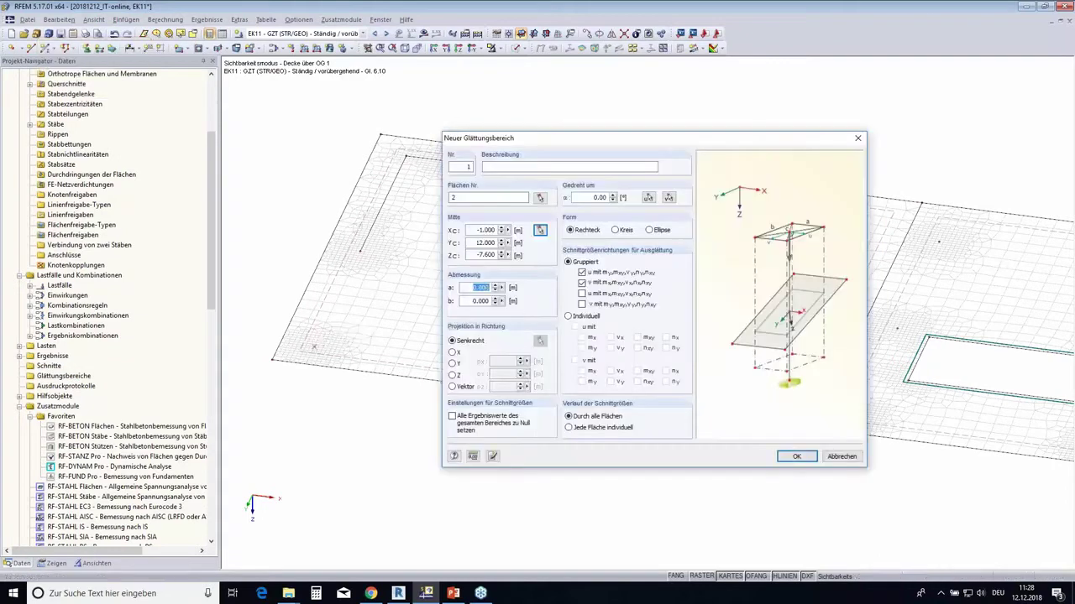
type("0,5")
key("Tab")
type("0,")
left_click(796, 456)
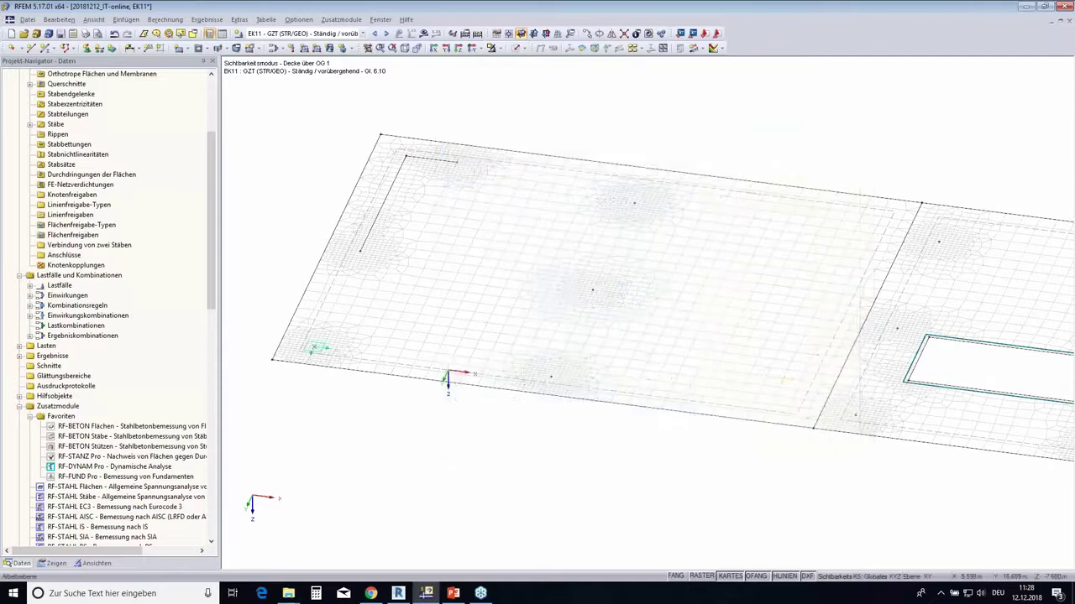
scroll(299, 348, "up", 2)
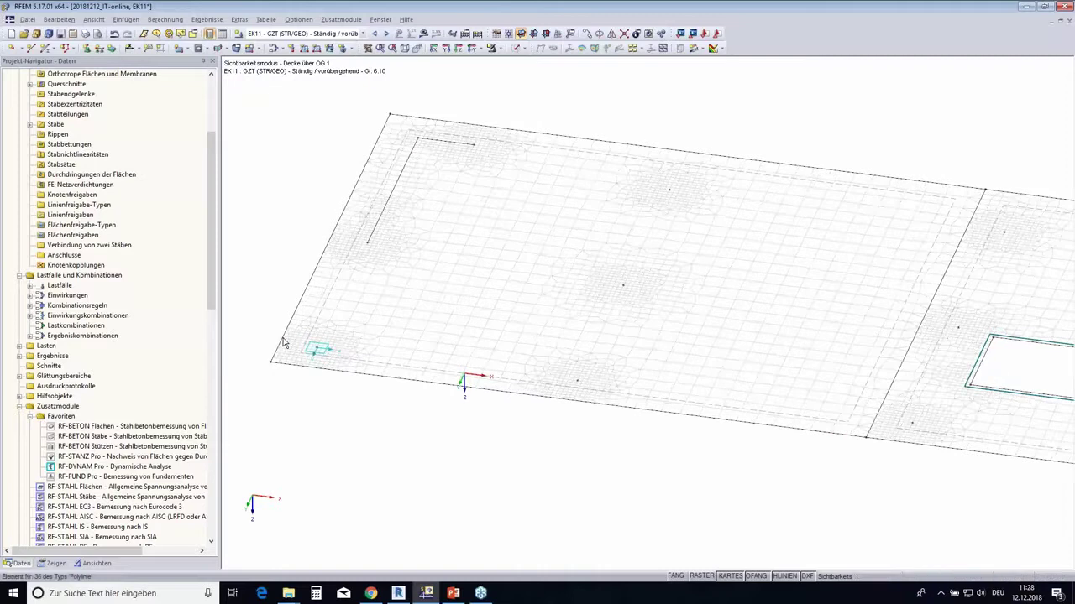
scroll(299, 349, "up", 3)
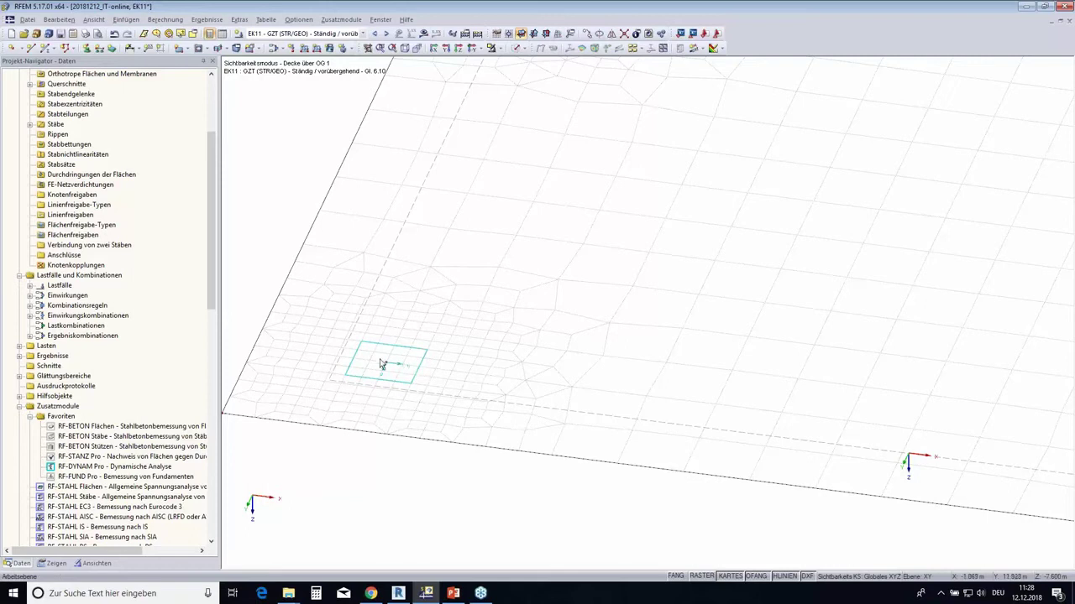
scroll(388, 470, "down", 1)
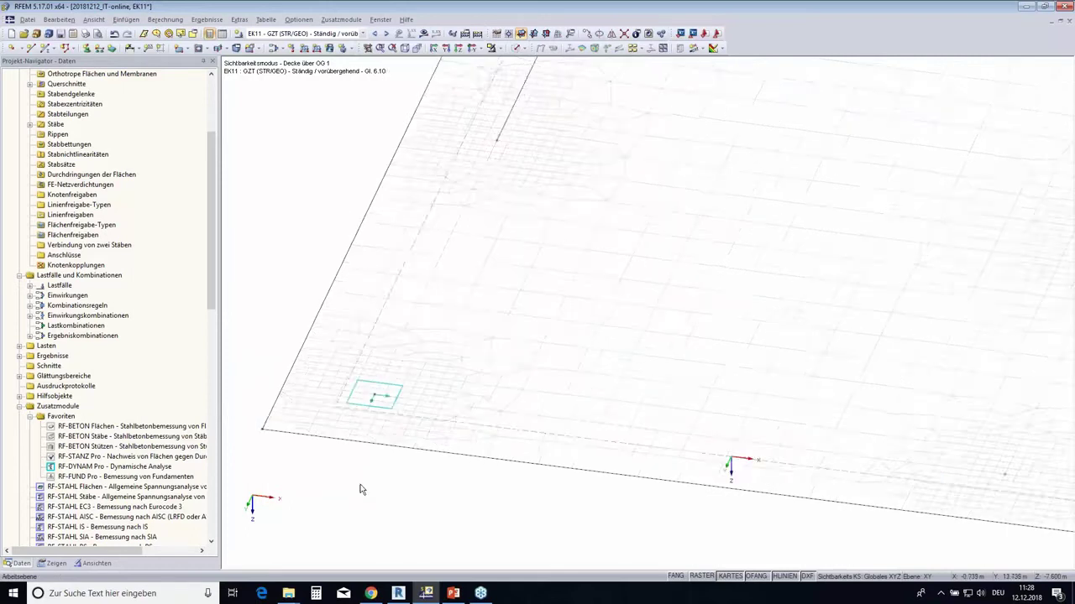
scroll(382, 453, "down", 2)
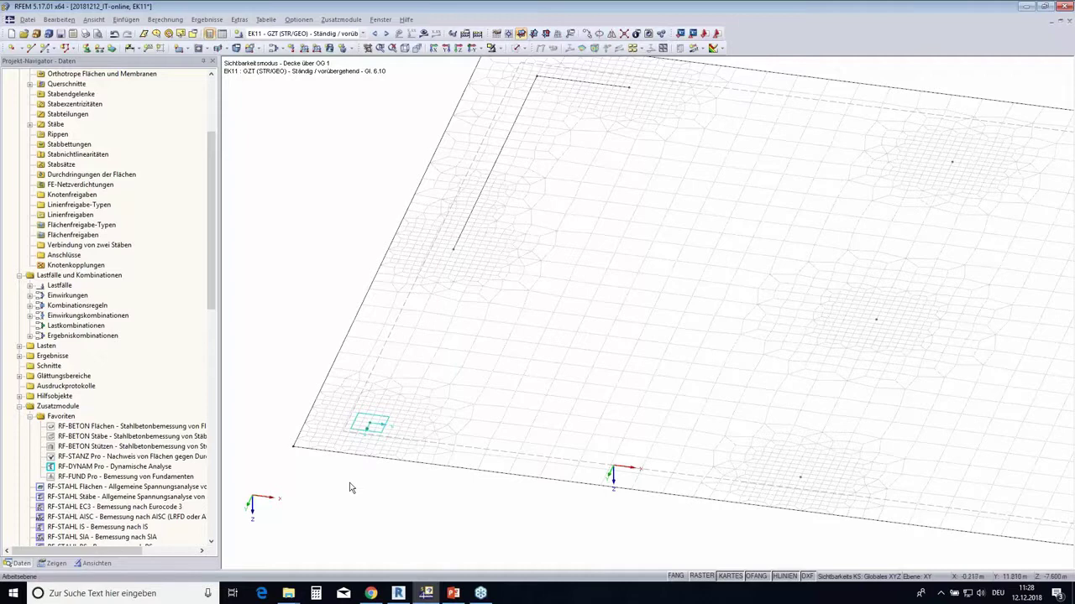
middle_click_drag(354, 502, 334, 502)
scroll(367, 503, "down", 2)
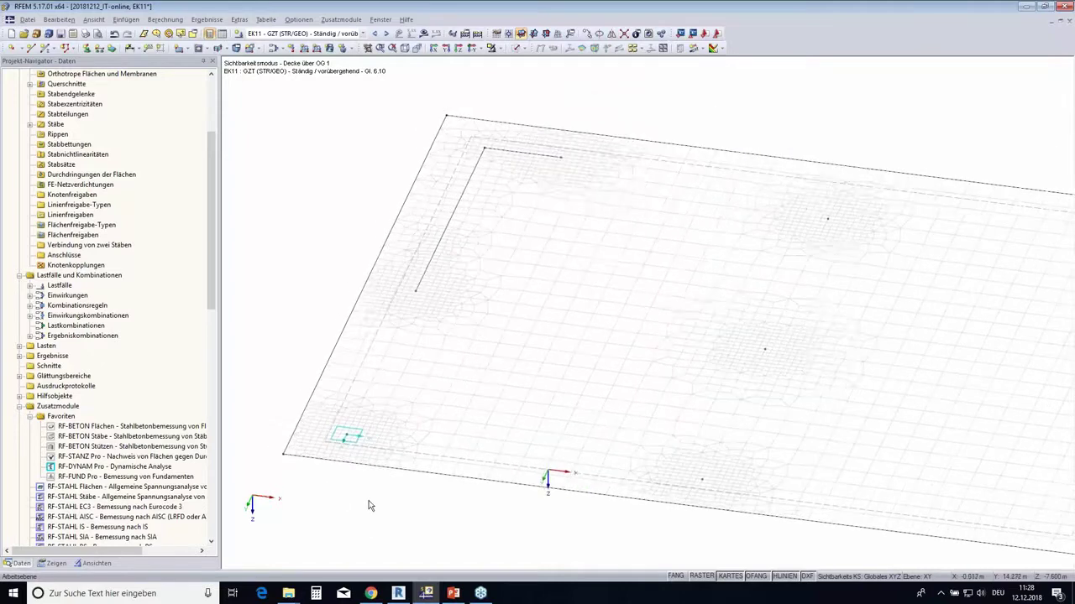
scroll(367, 503, "down", 1)
scroll(340, 443, "down", 1)
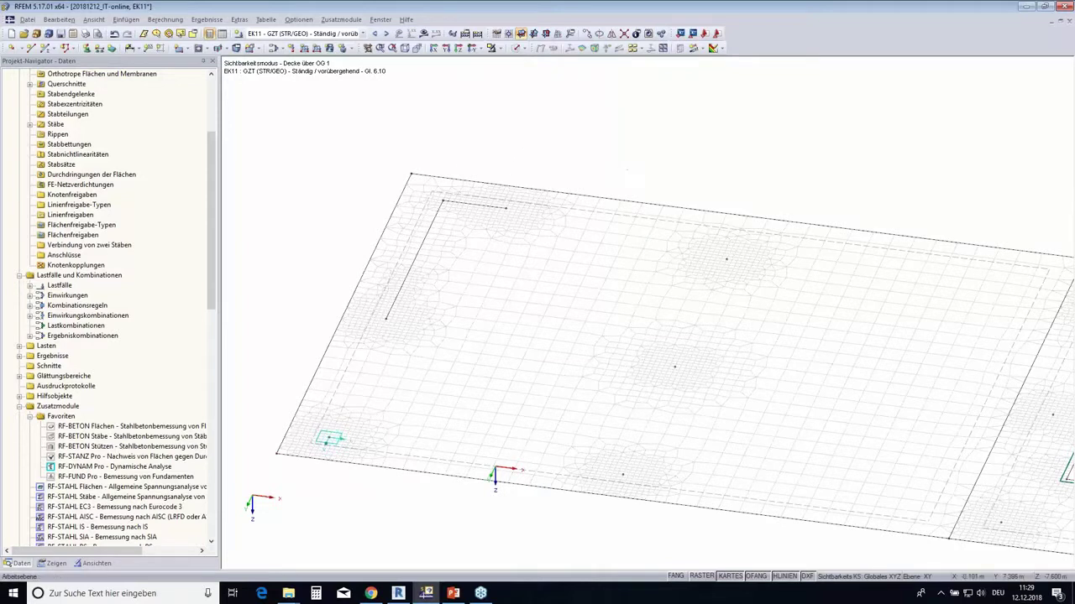
Place smoothing areas at six more column points, including one near the slab joint.
left_click(386, 319)
left_click(442, 203)
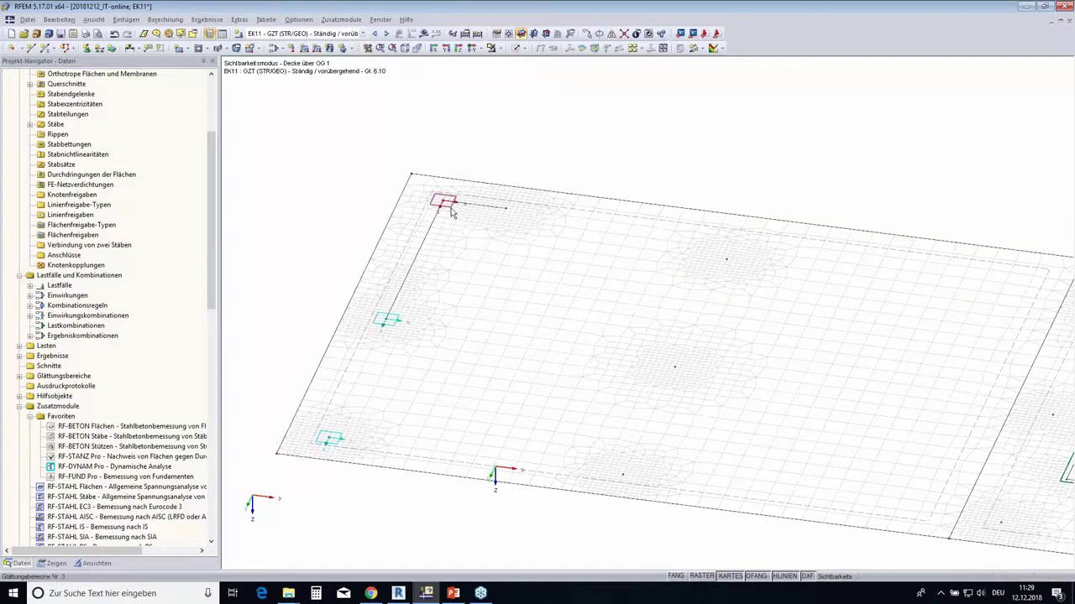
left_click(506, 211)
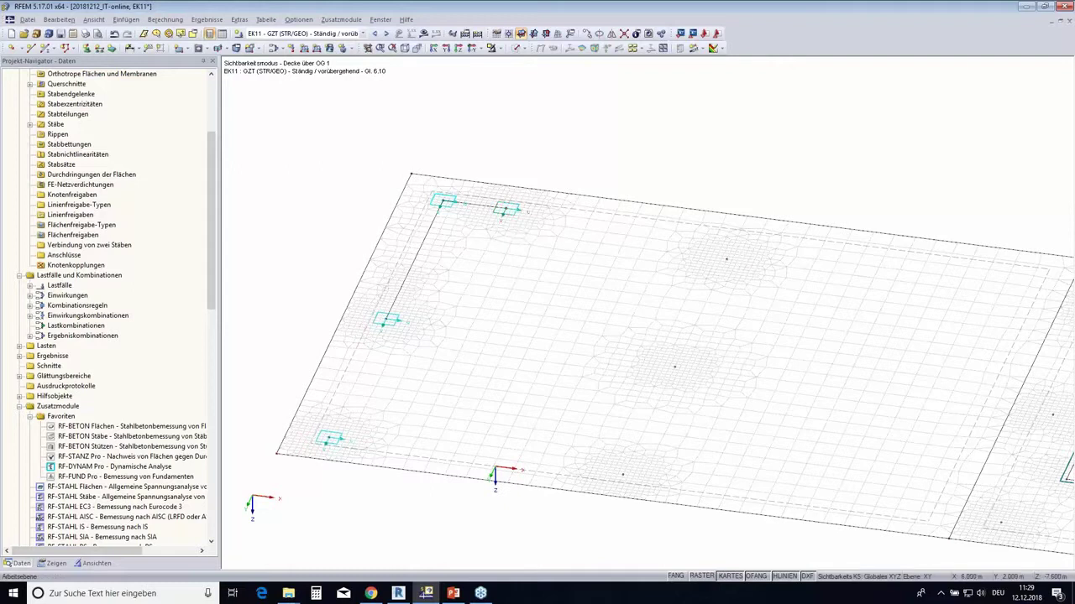
left_click(728, 262)
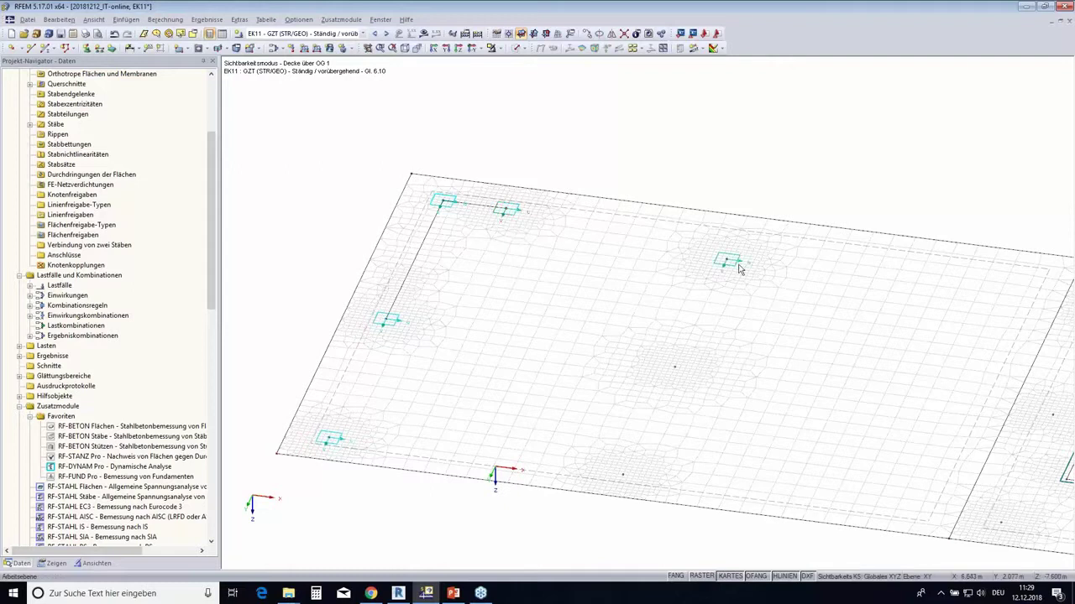
left_click(674, 367)
middle_click_drag(608, 508, 309, 359)
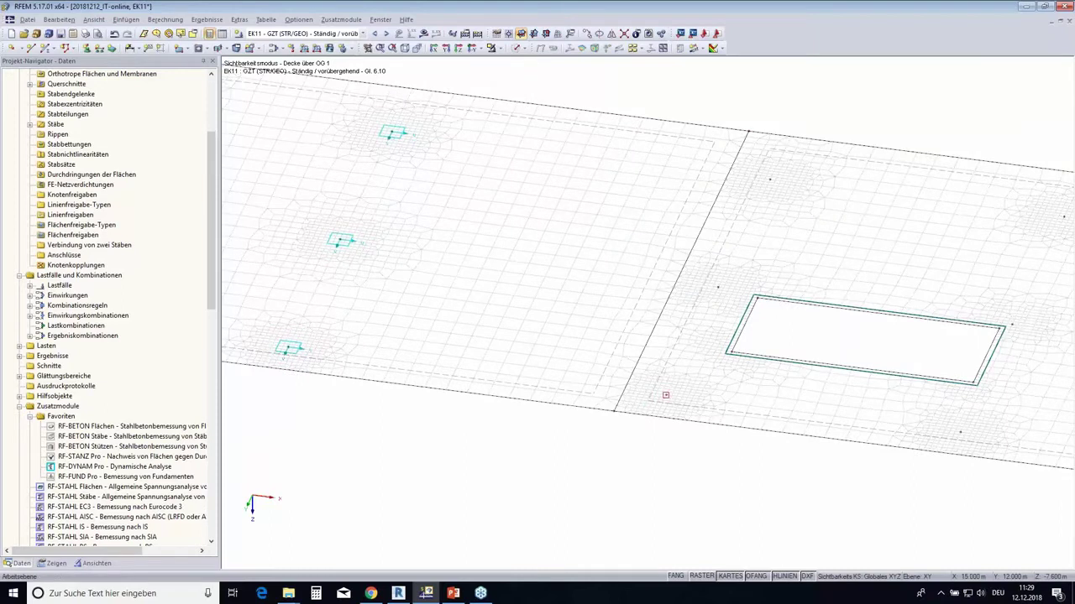
left_click(666, 394)
Reassign smoothing area 8 to surface 4, keeping it rectangular and grouped.
middle_click_drag(673, 472, 682, 120, "ctrl")
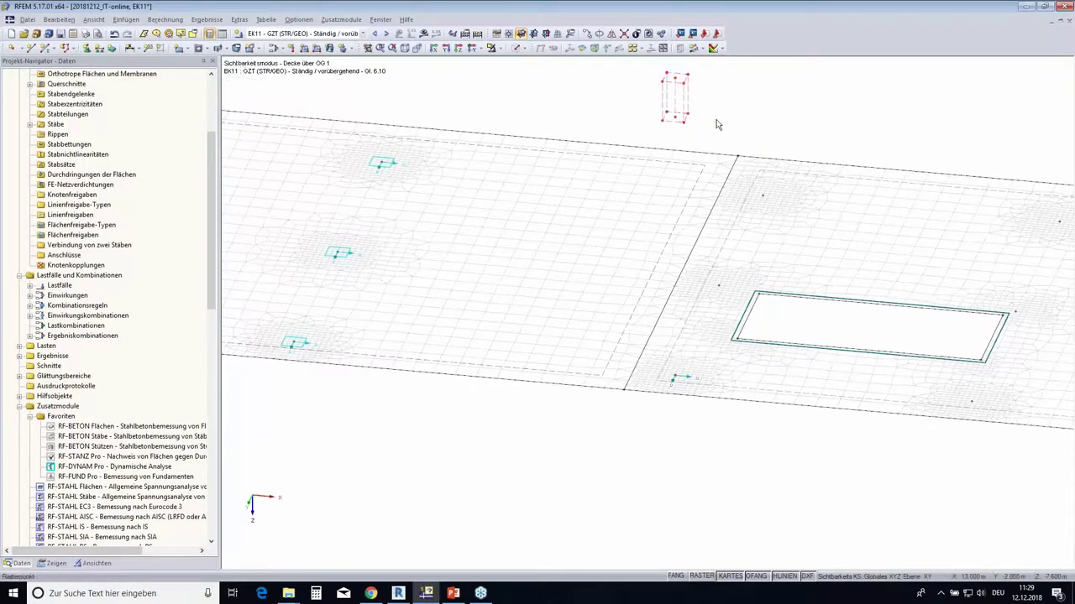
scroll(695, 121, "up", 1, "shift")
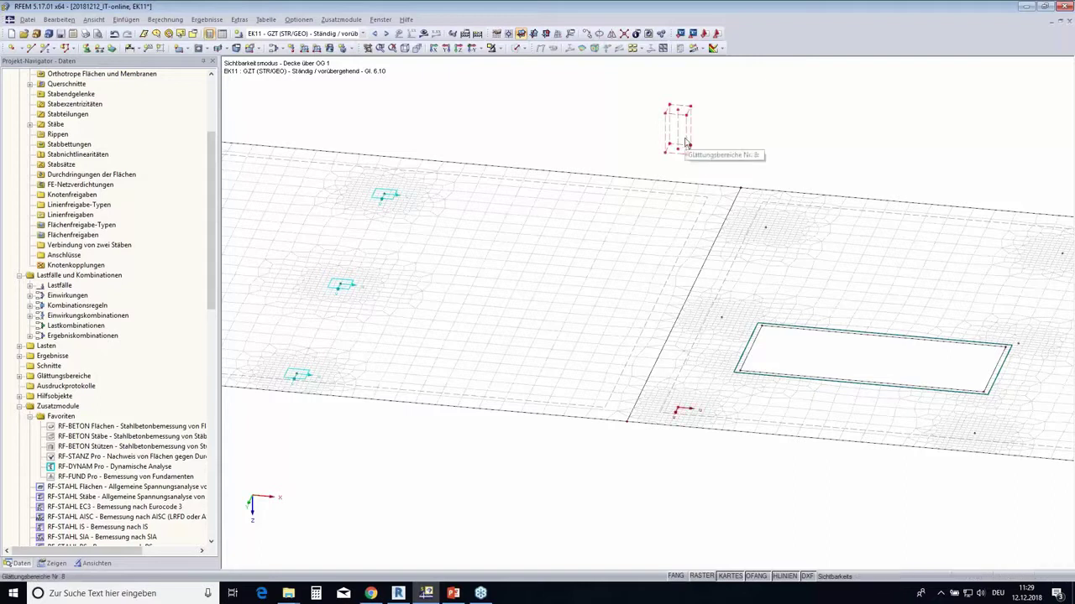
double_click(701, 214)
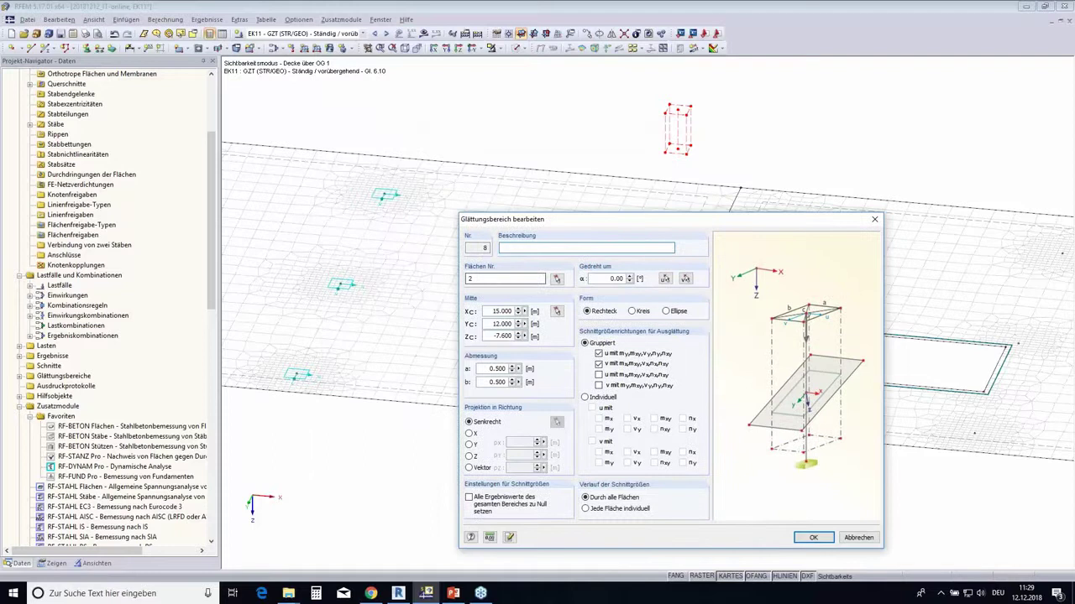
left_click(557, 281)
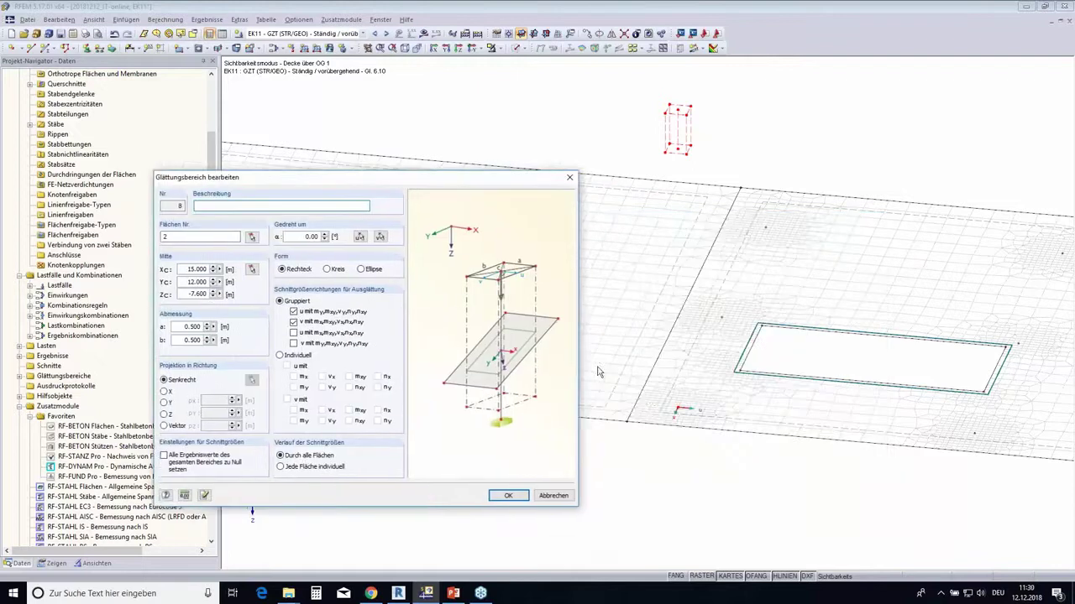
left_click_drag(521, 183, 769, 212)
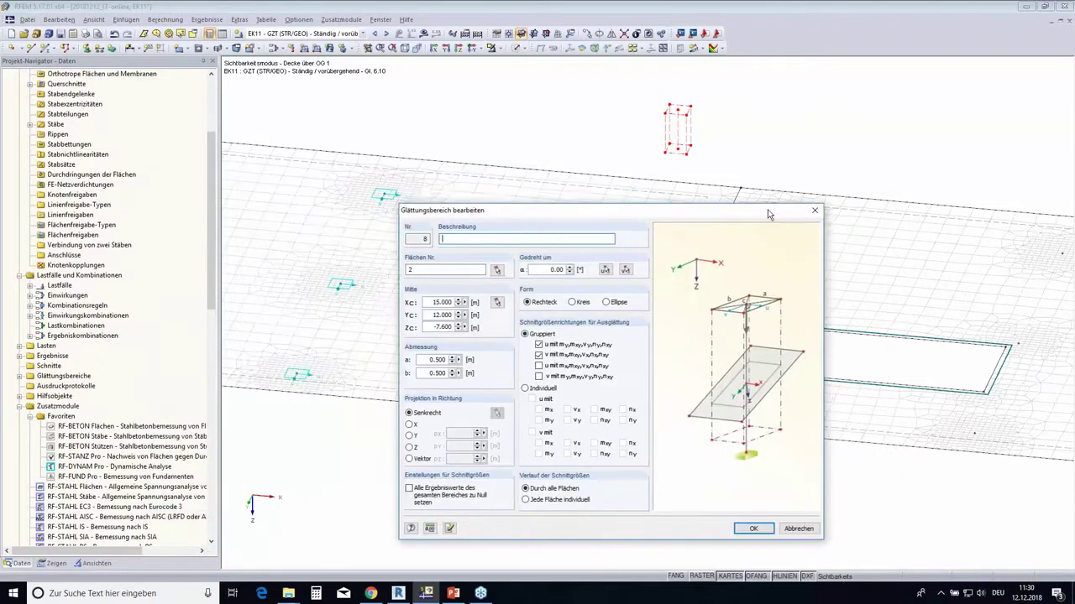
left_click(499, 267)
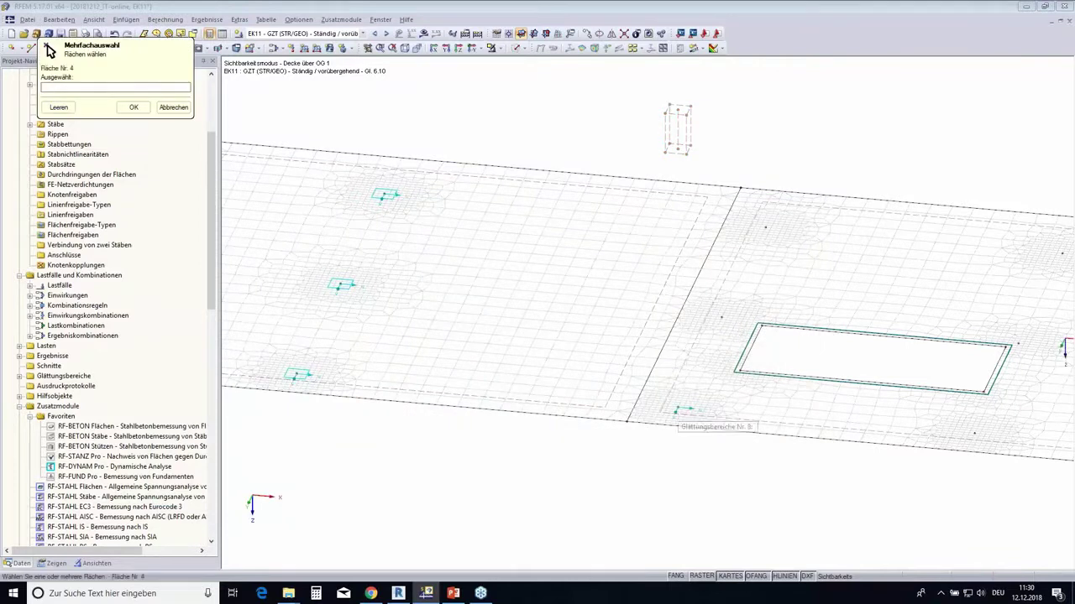
left_click(680, 413)
left_click(133, 107)
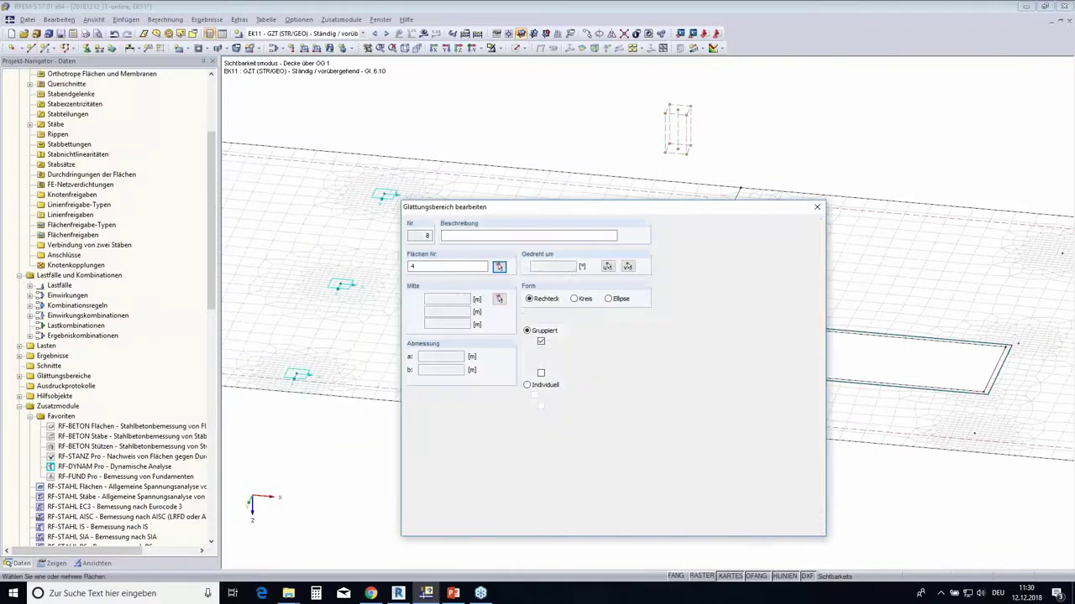
left_click(756, 526)
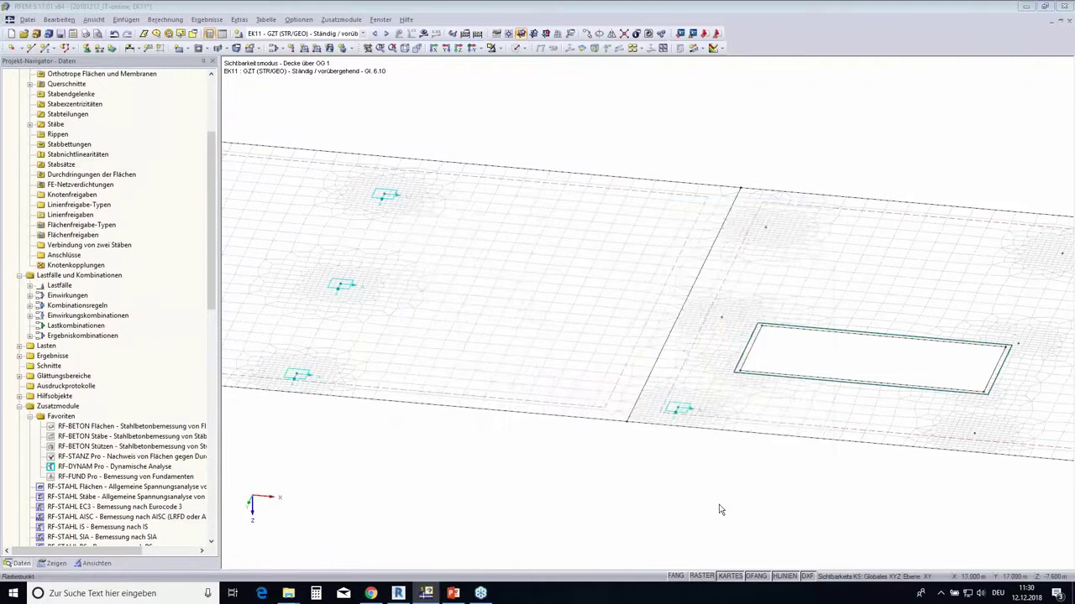
middle_click_drag(705, 508, 492, 496)
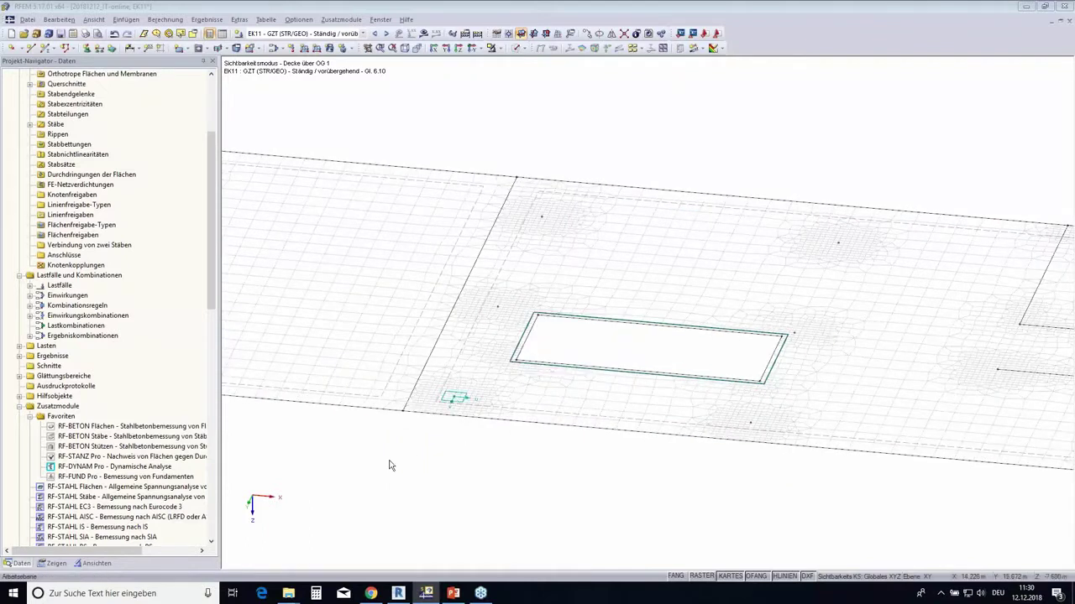
Place smoothing areas at four more column points and two at the opening's corner.
mouse_move(390, 464)
middle_mouse_down()
mouse_move(613, 476)
mouse_move(386, 504)
middle_mouse_up()
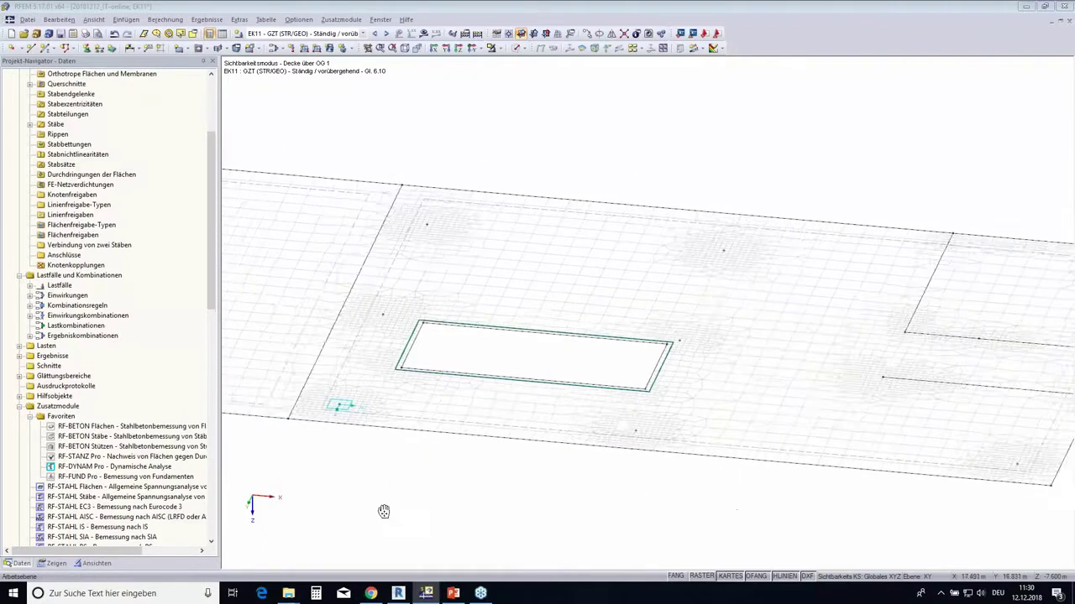
middle_click_drag(358, 401, 363, 409, "ctrl")
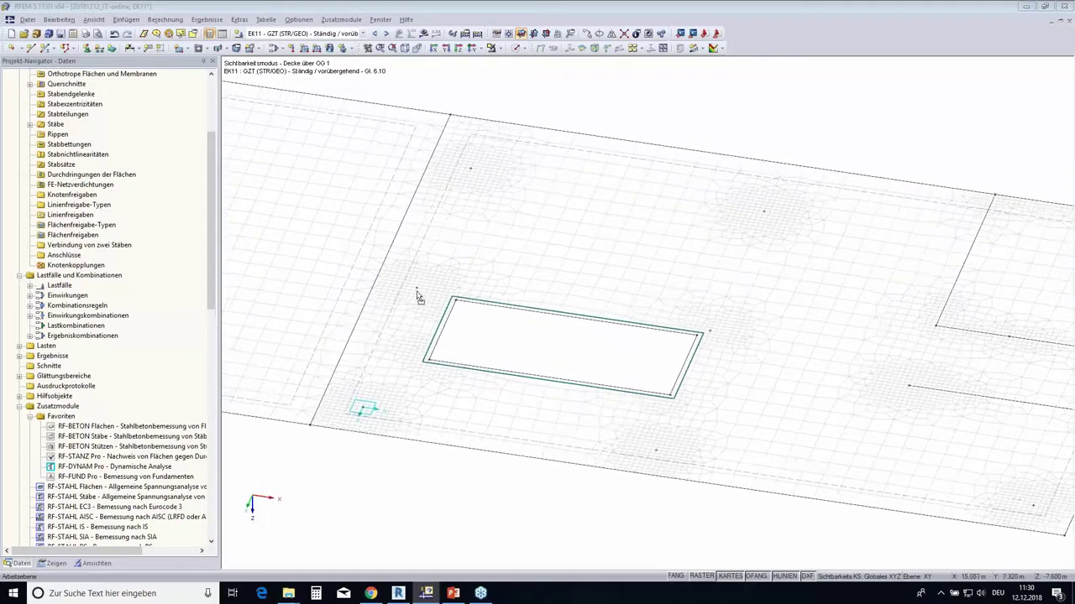
left_click(418, 292)
left_click(472, 172)
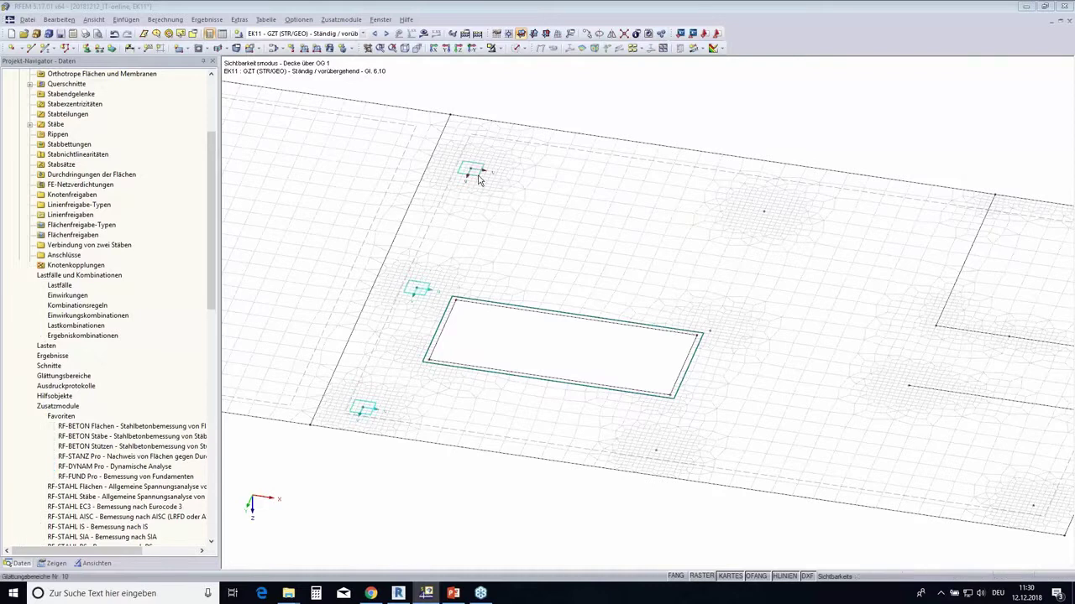
left_click(764, 215)
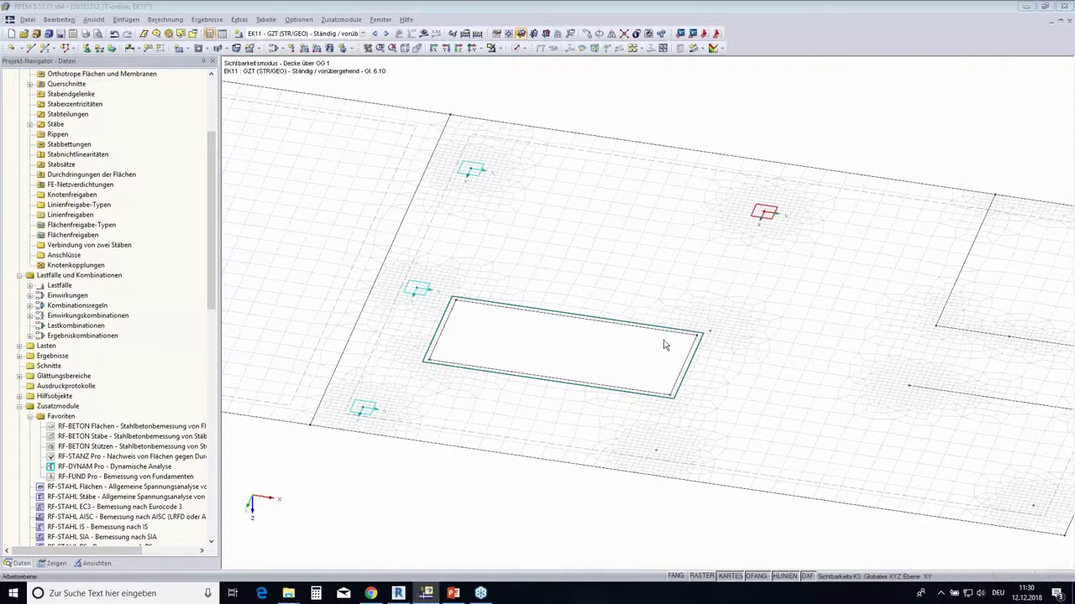
left_click(710, 332)
scroll(707, 340, "up", 3)
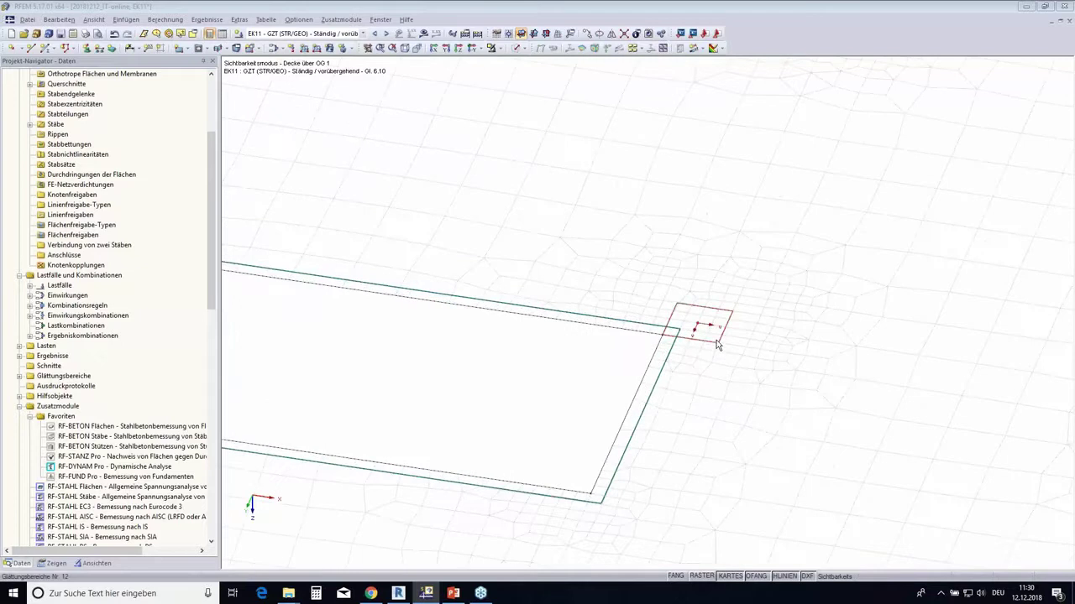
left_click(662, 336)
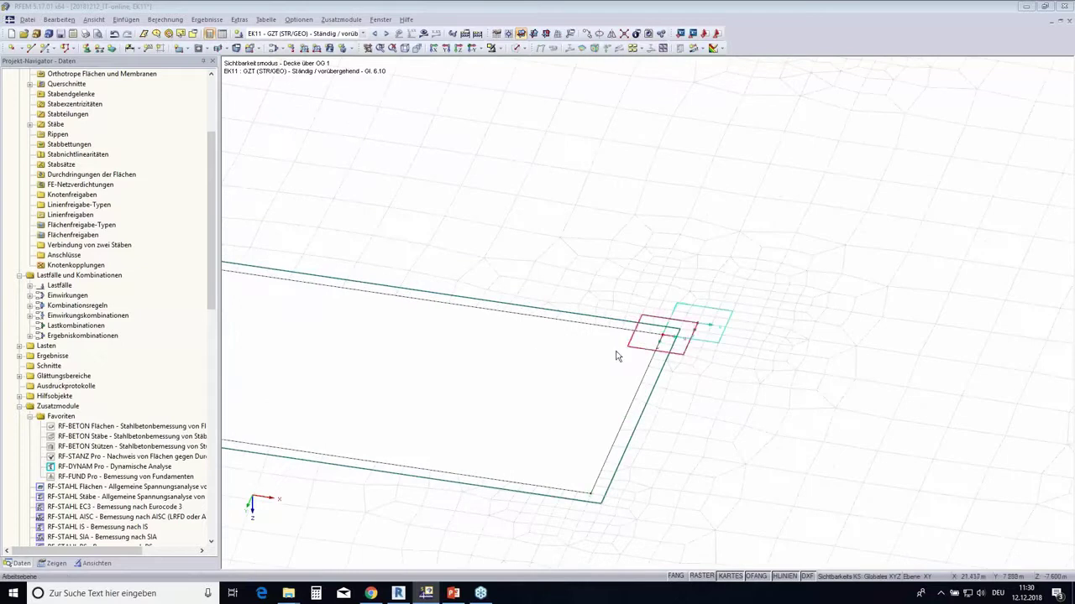
scroll(539, 354, "down", 2)
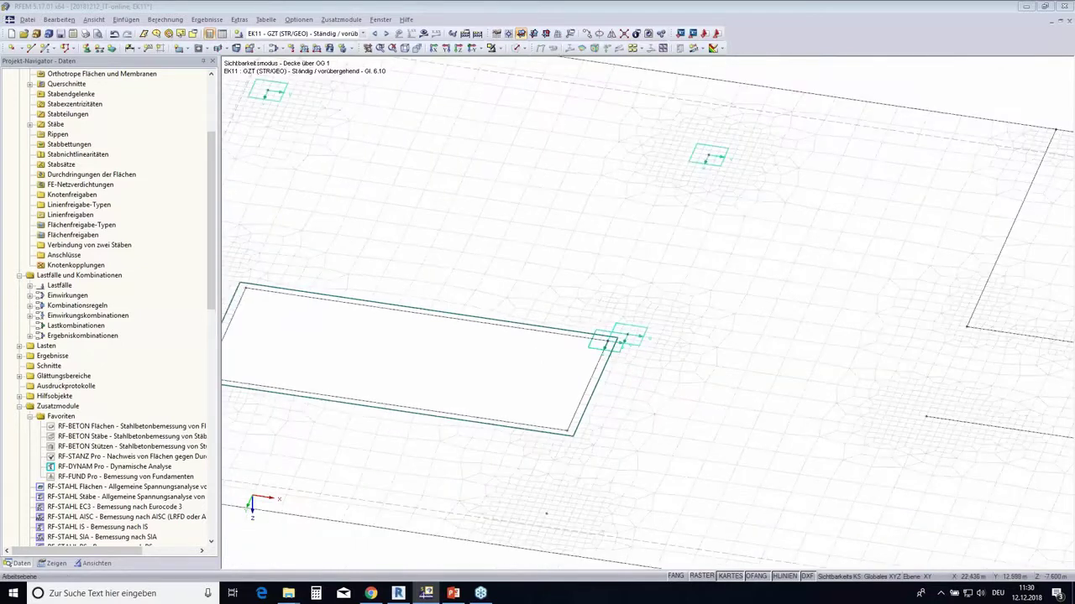
left_click(548, 516)
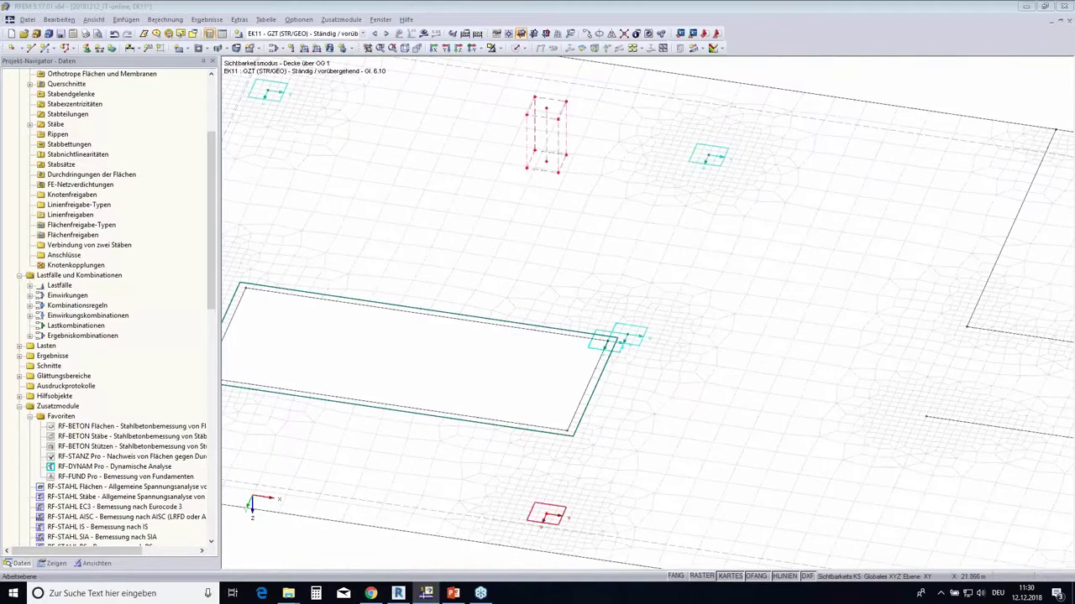
scroll(456, 302, "down", 1)
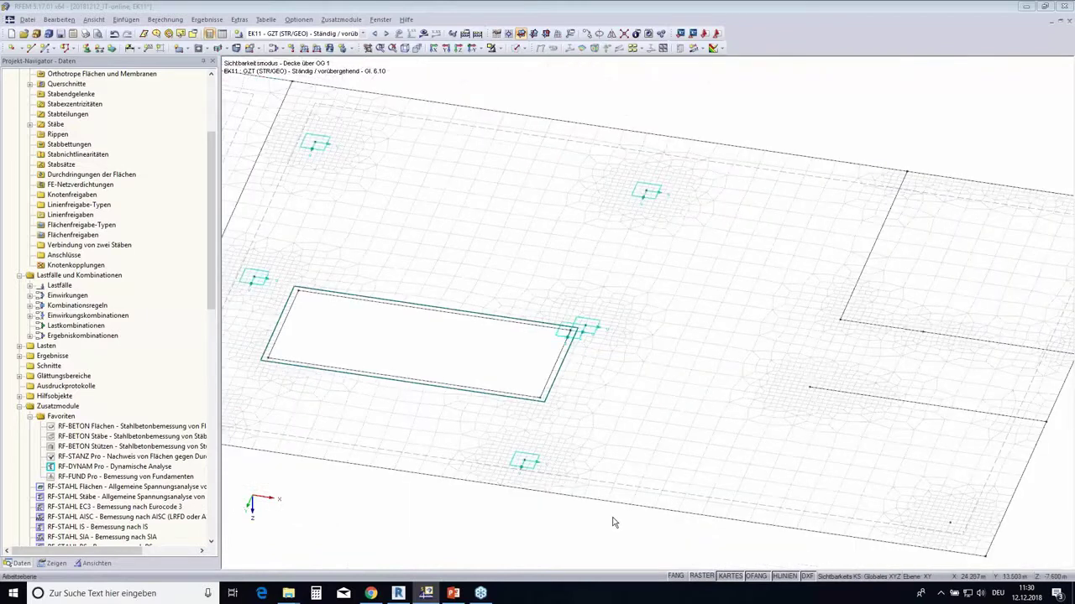
Add a smoothing area at the right-hand field's column node and reframe the whole slab.
middle_click_drag(614, 520, 526, 510)
middle_click_drag(730, 353, 684, 323)
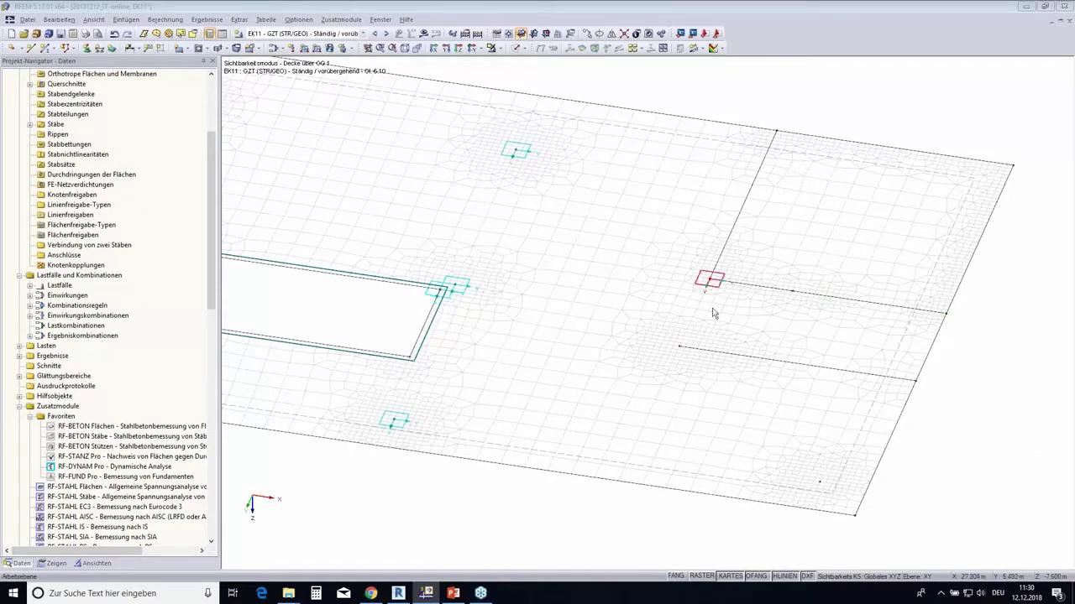
left_click(680, 351)
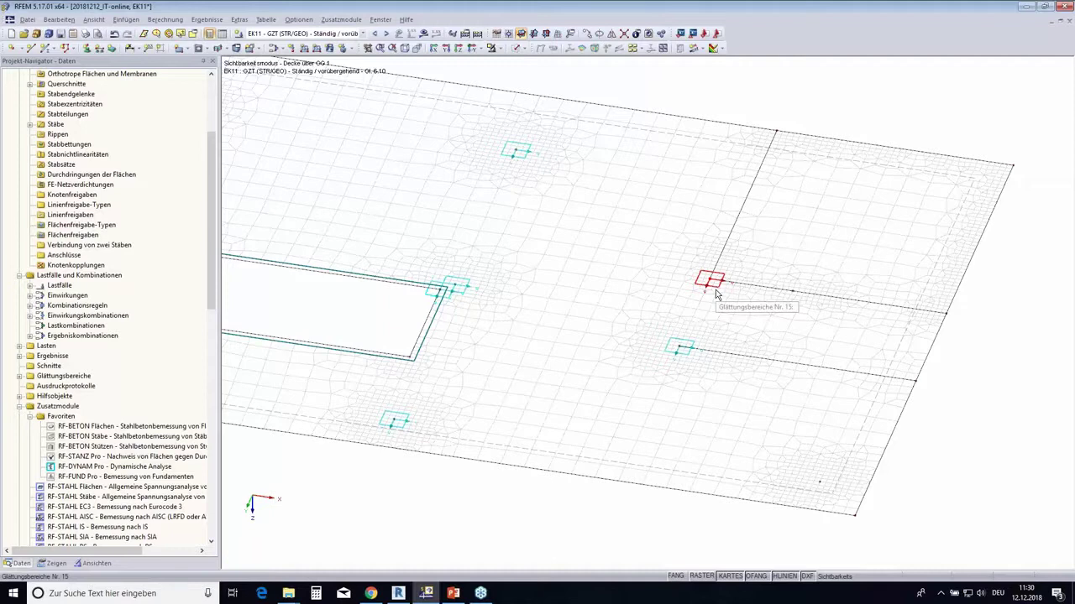
middle_click_drag(857, 344, 829, 352)
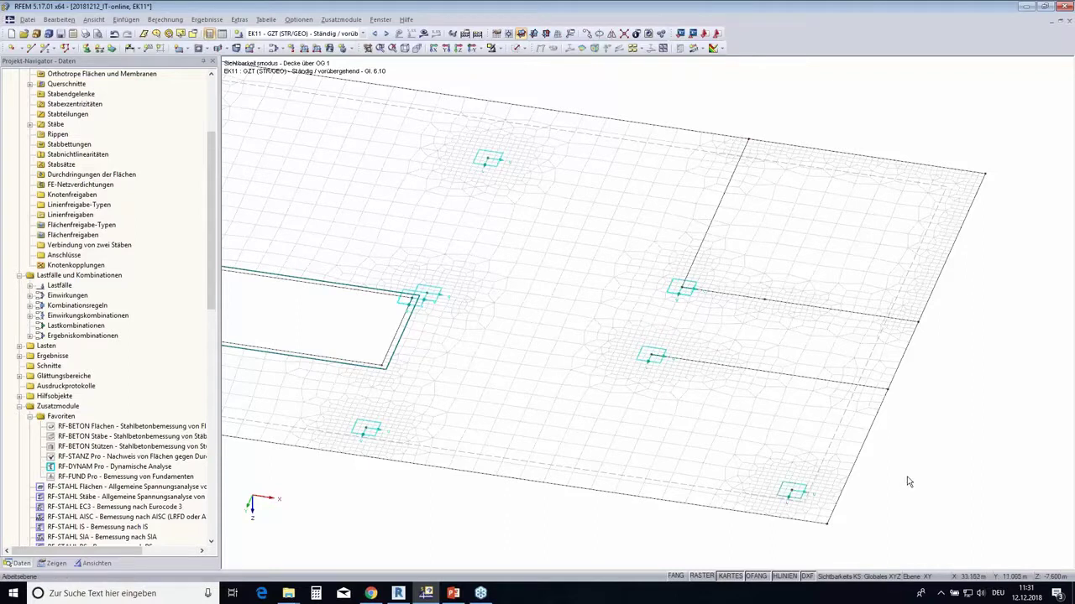
middle_click_drag(901, 487, 916, 443, "ctrl")
scroll(916, 443, "down", 3)
mouse_move(648, 501)
middle_mouse_down("ctrl")
mouse_move(738, 456)
mouse_move(795, 470)
mouse_move(774, 448)
middle_mouse_up("ctrl")
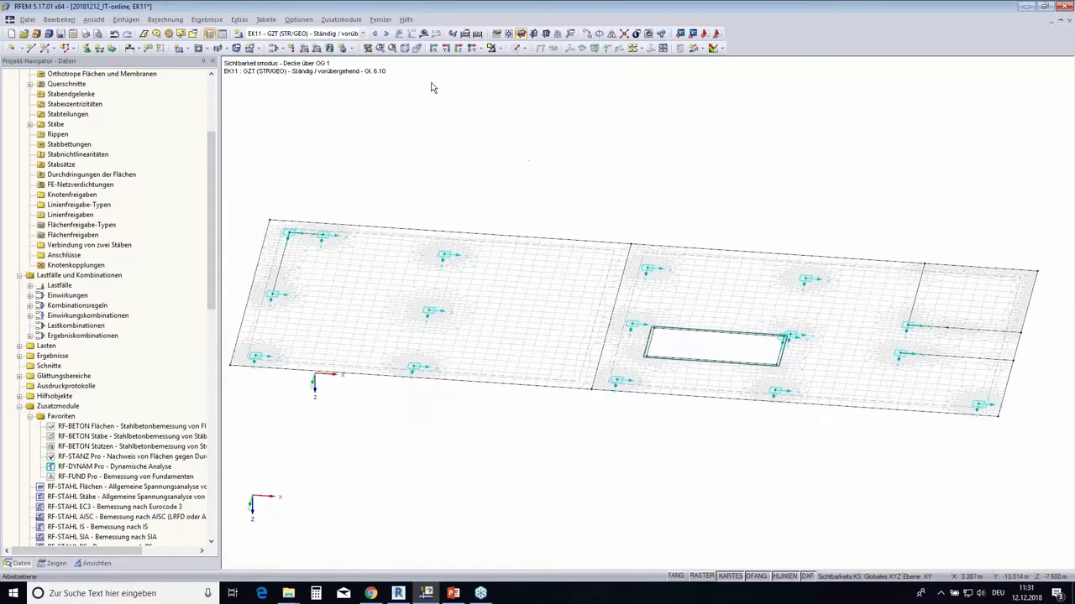
Show the vx shear-force results again and view the slab straight from above.
left_click(424, 35)
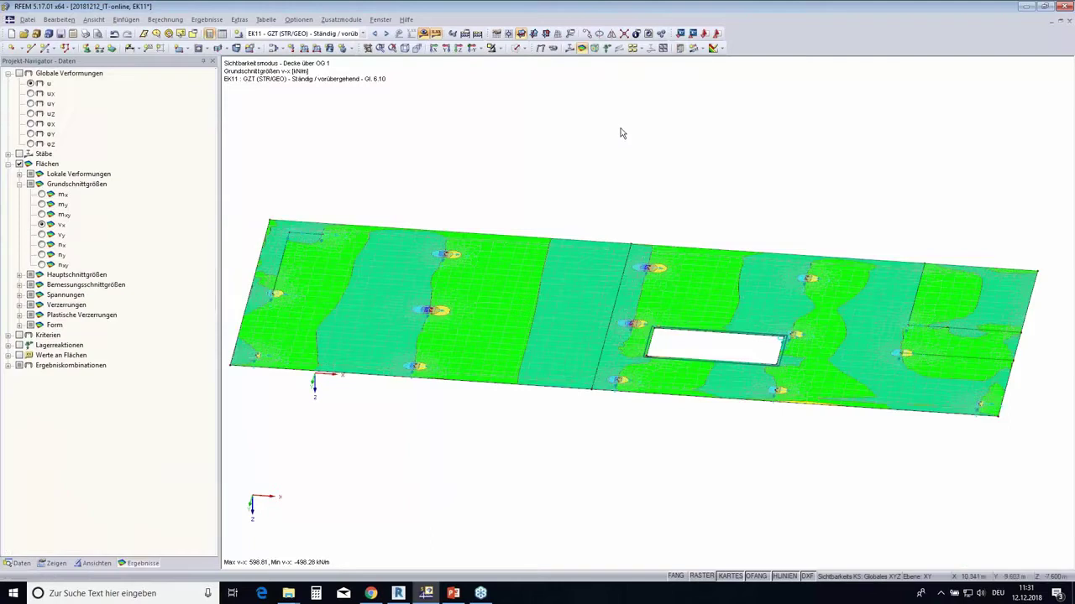
middle_click_drag(635, 134, 612, 166, "ctrl")
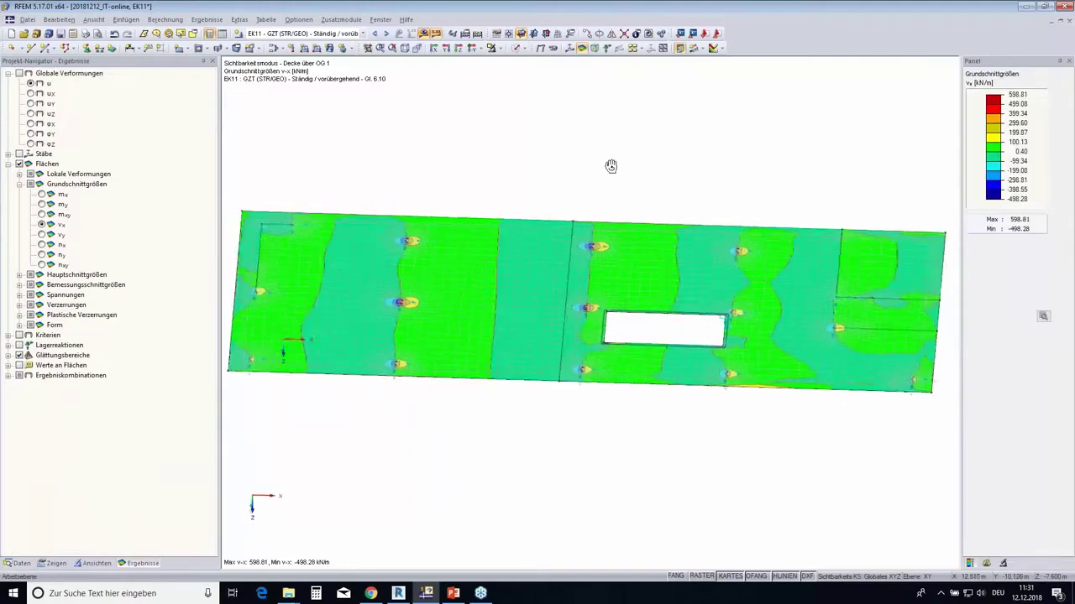
scroll(394, 294, "up", 1)
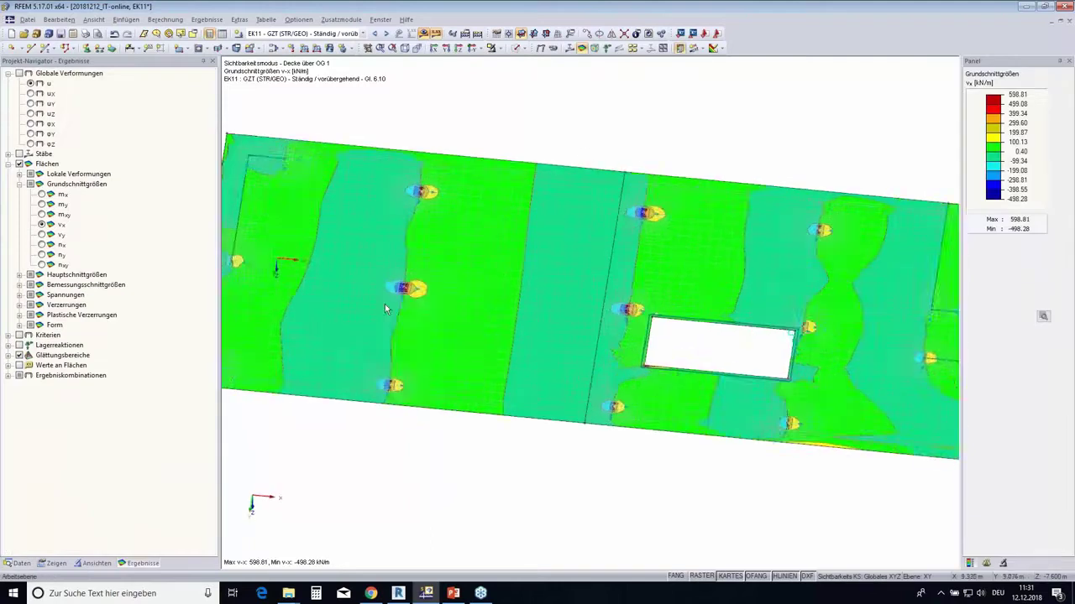
scroll(403, 285, "up", 1)
scroll(414, 271, "up", 1)
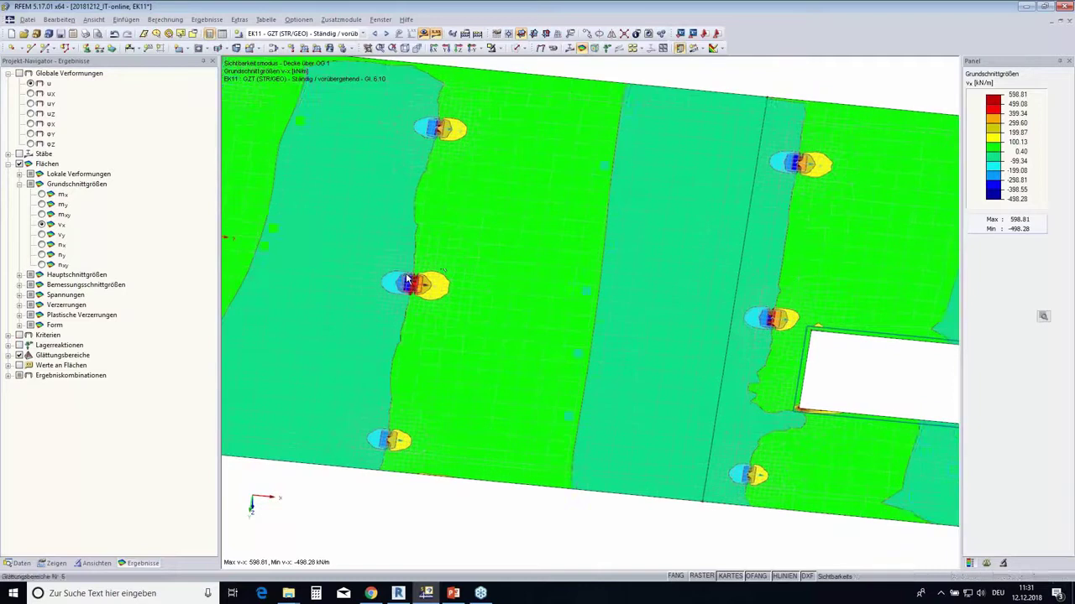
left_click(461, 52)
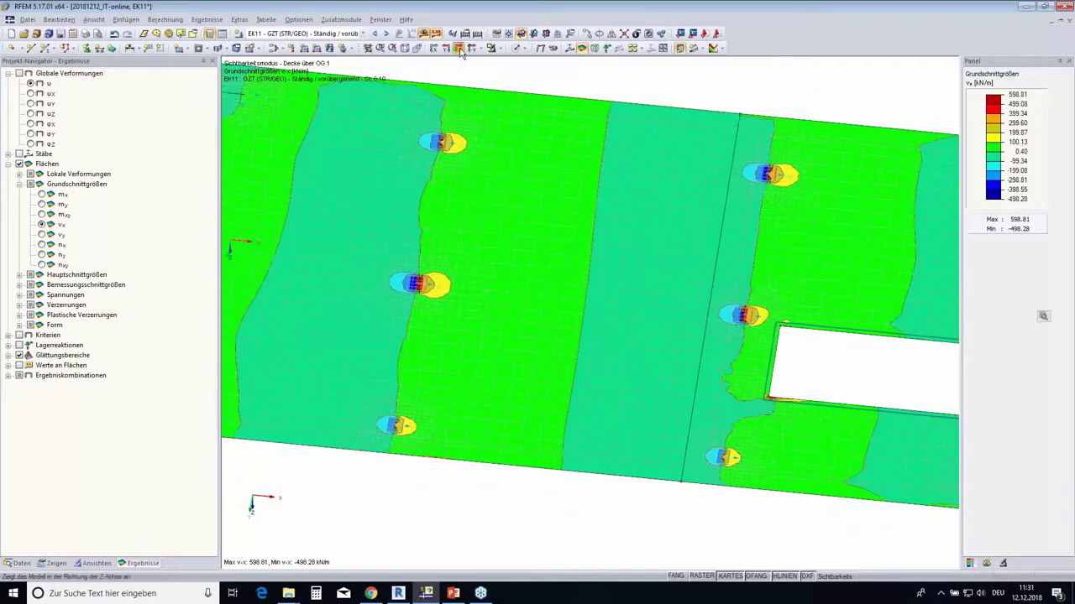
scroll(395, 350, "up", 1)
scroll(394, 347, "up", 1)
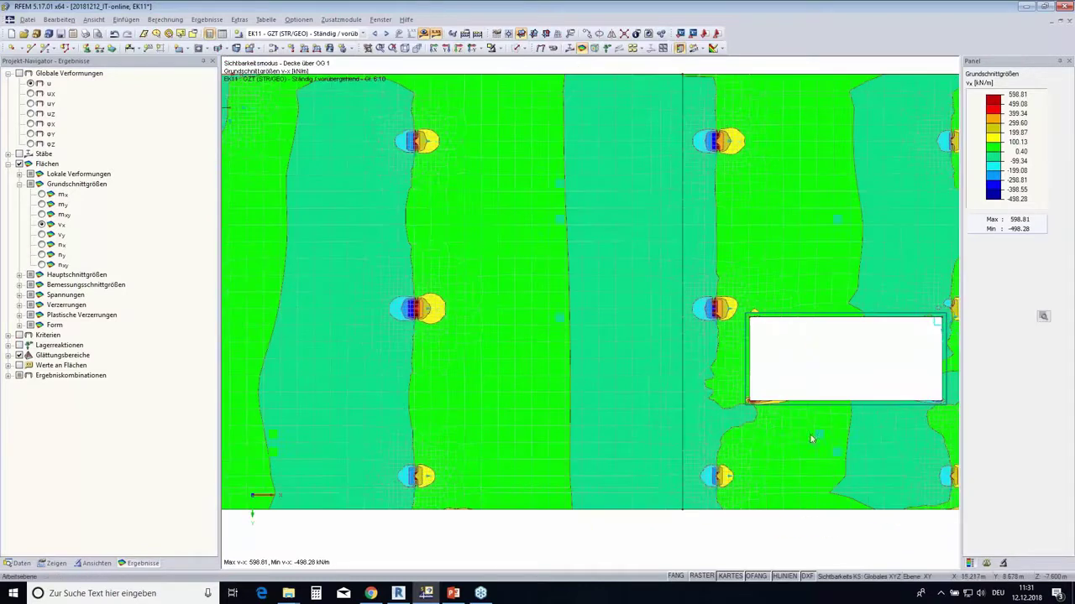
middle_click_drag(789, 348, 818, 363)
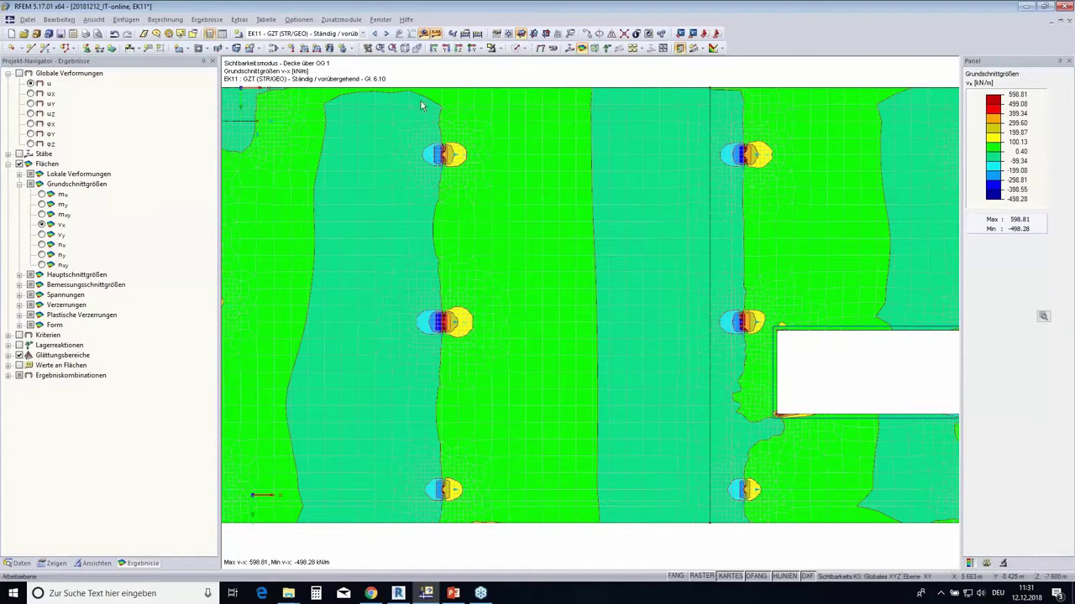
Compare results with smoothing areas off and on, then widen the drawing area and narrow the legend.
left_click(20, 357)
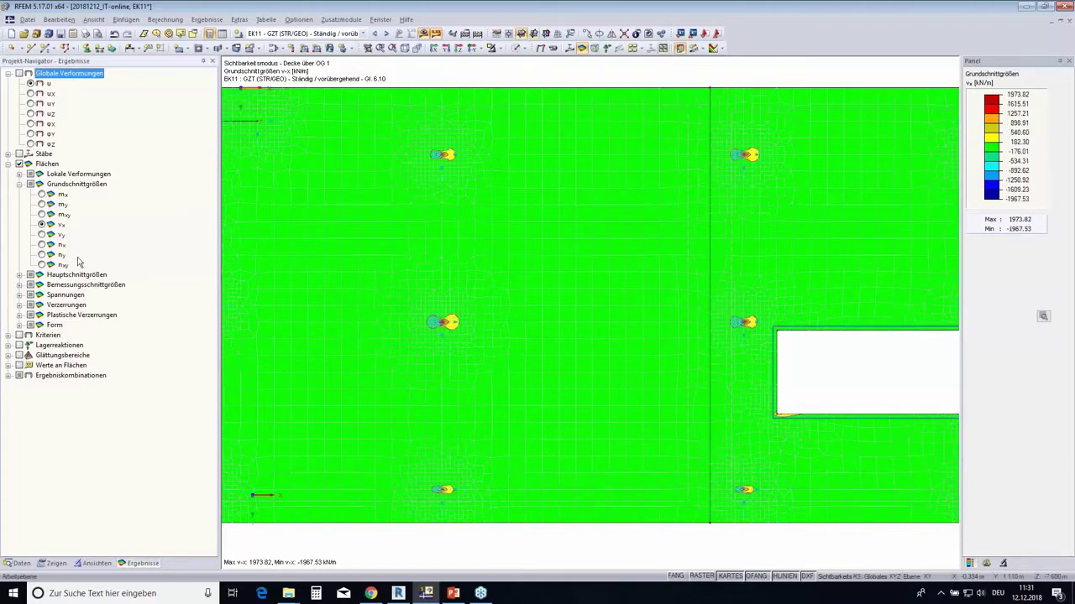
left_click(19, 356)
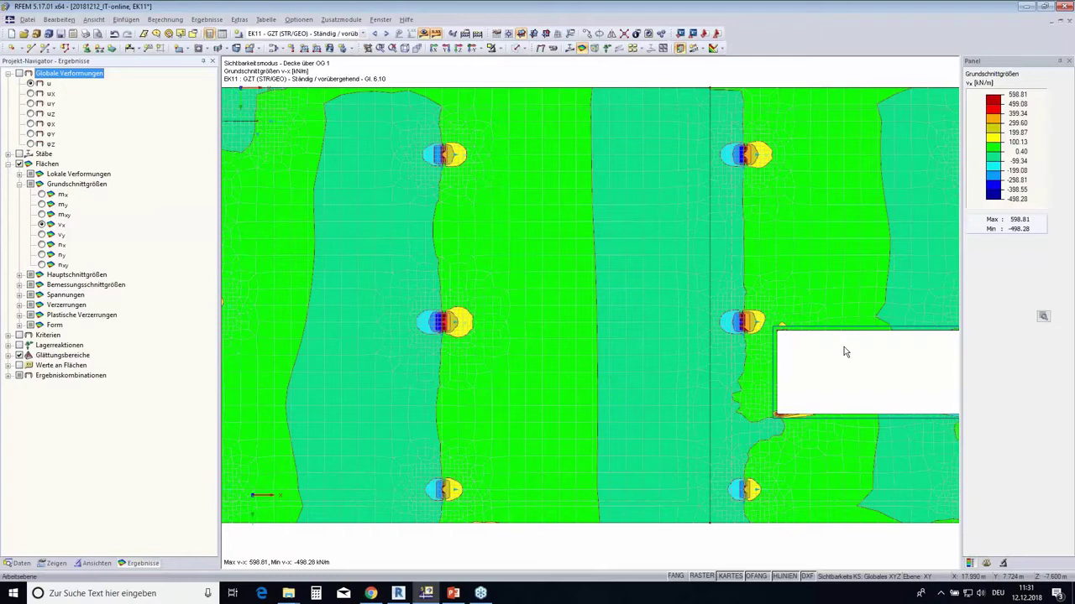
scroll(763, 361, "down", 2)
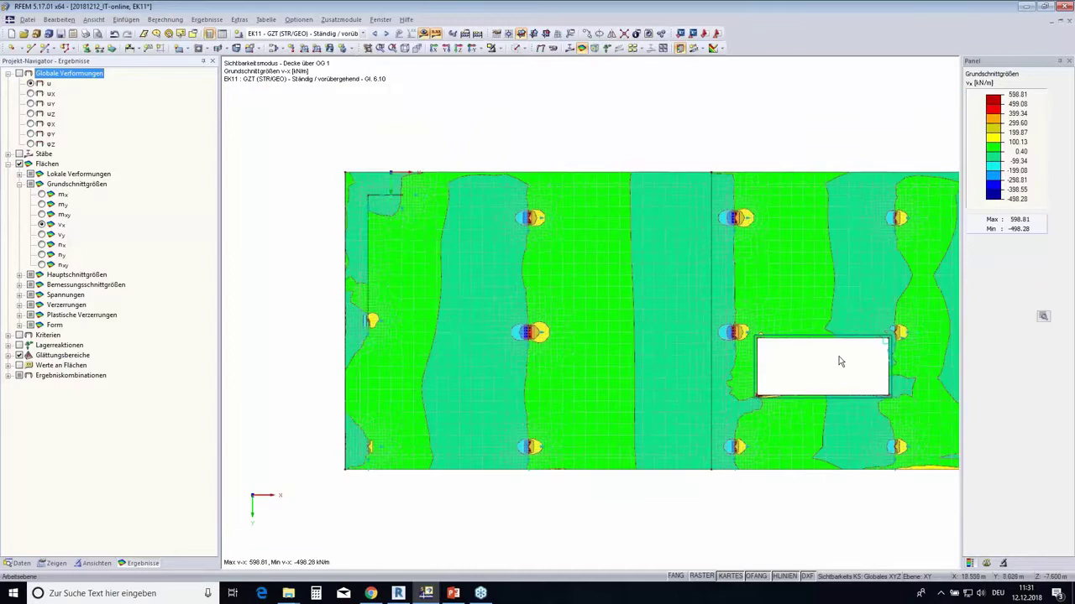
middle_click_drag(840, 360, 720, 350)
scroll(760, 357, "down", 1)
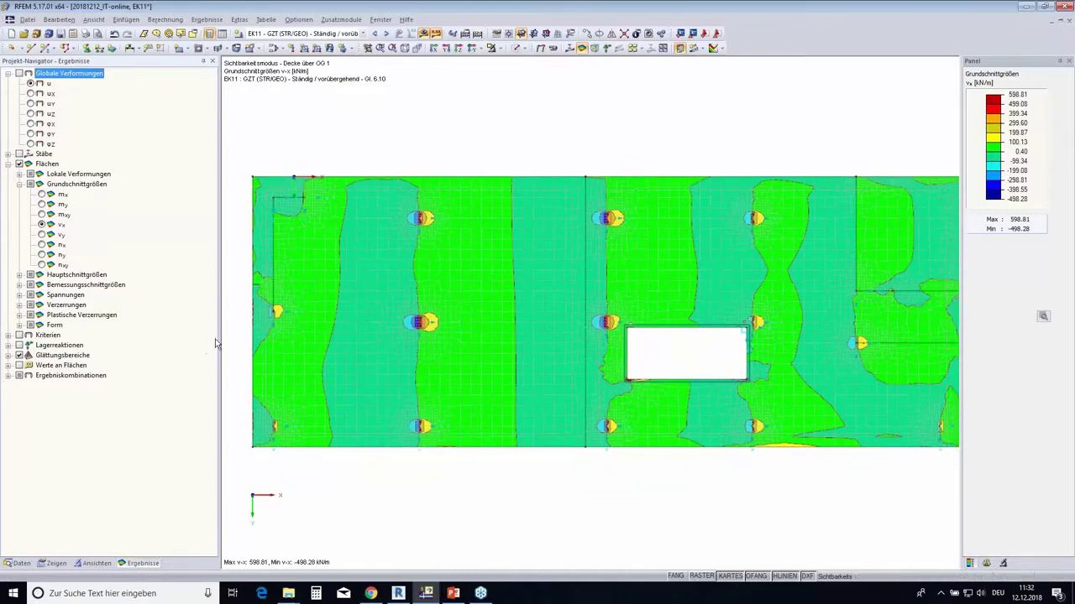
left_click_drag(219, 344, 172, 344)
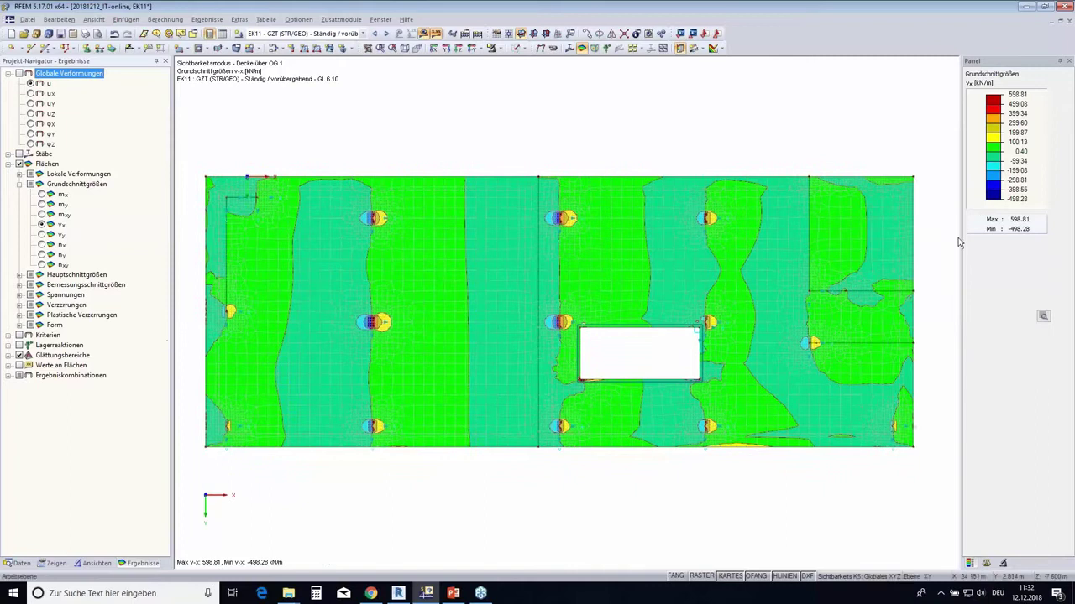
left_click_drag(961, 243, 984, 243)
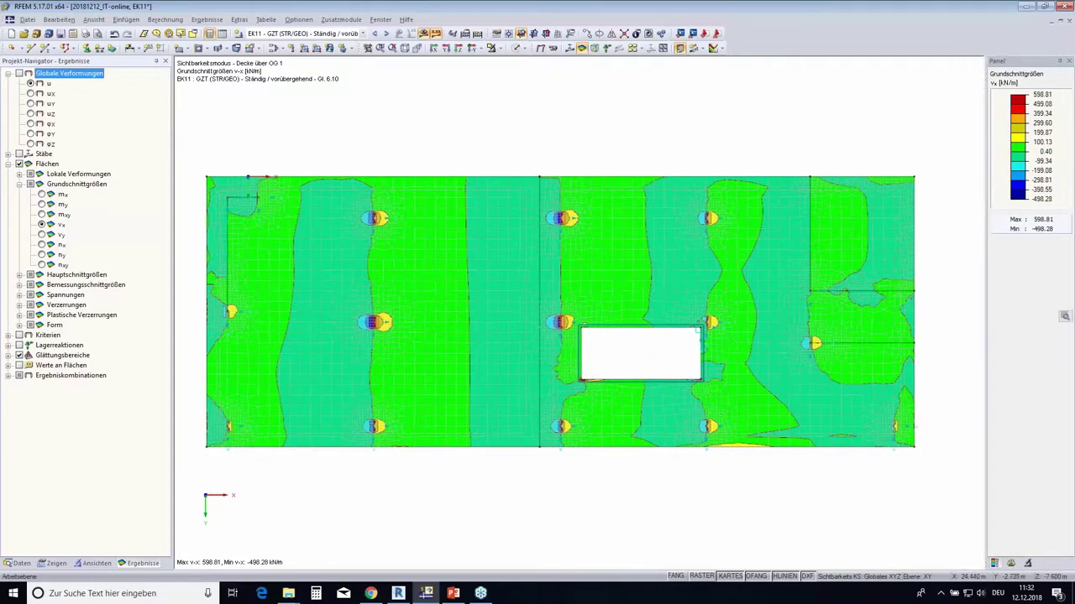
Open the RF-BETON Flächen module and add EK11 to the combinations to design.
left_click(19, 564)
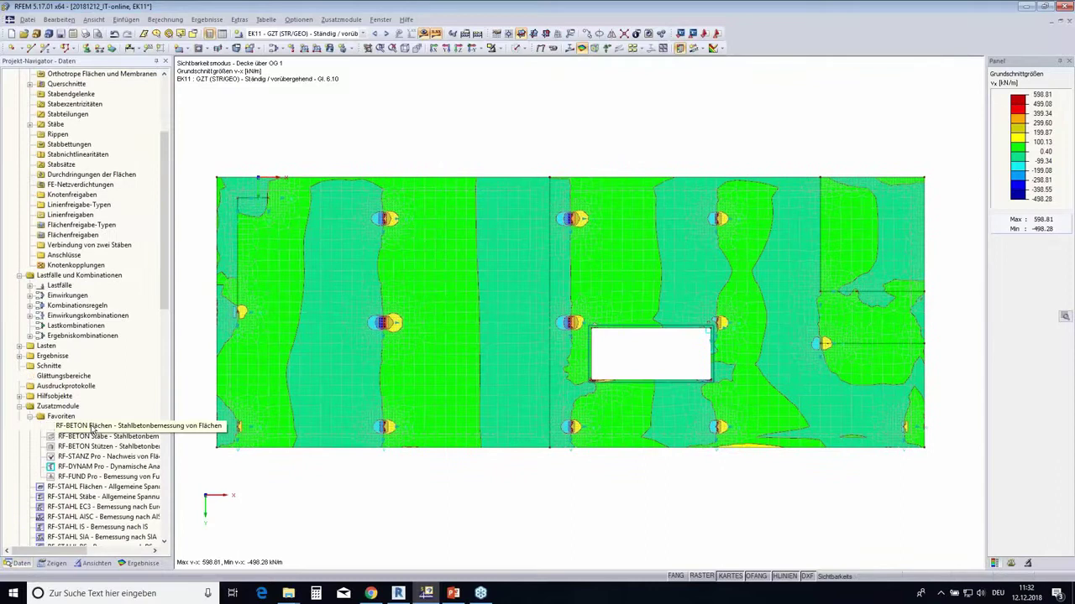
double_click(92, 429)
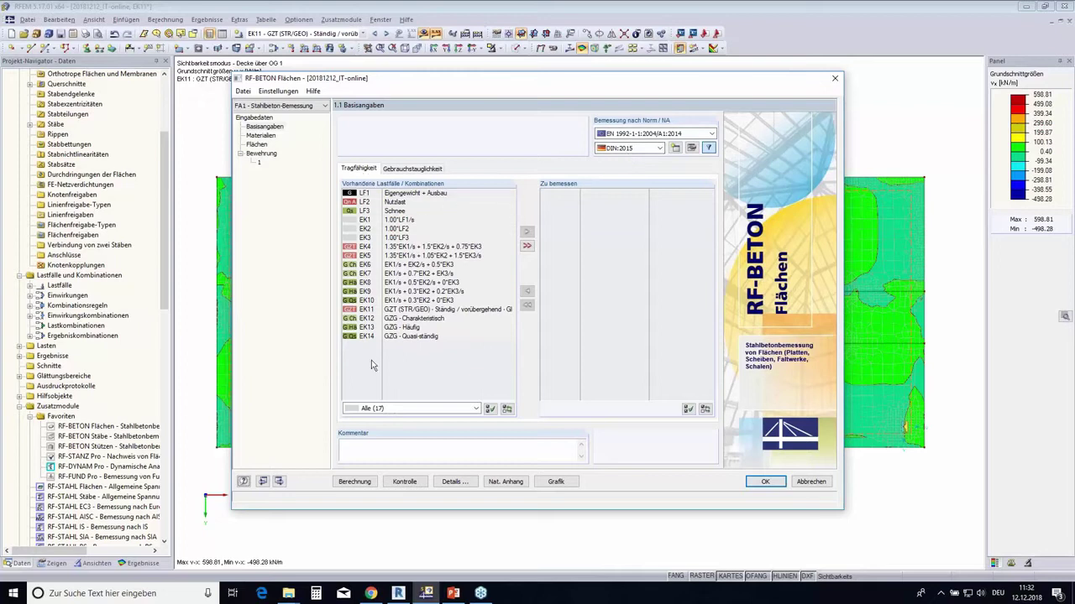
double_click(369, 311)
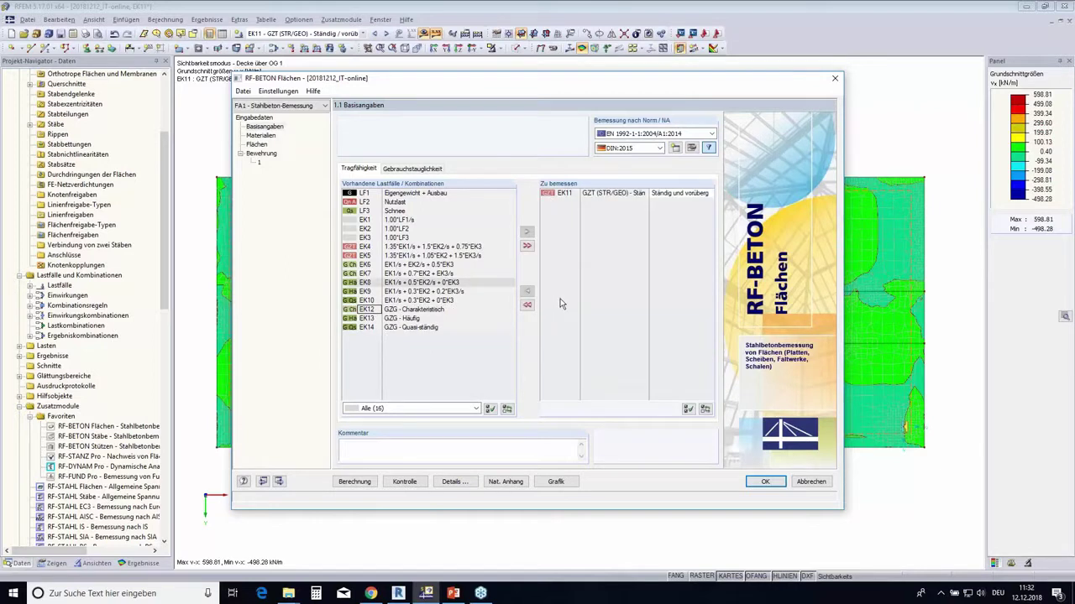
Move serviceability combinations EK12 to EK14 into the 'Zu bemessen' list.
left_click(411, 169)
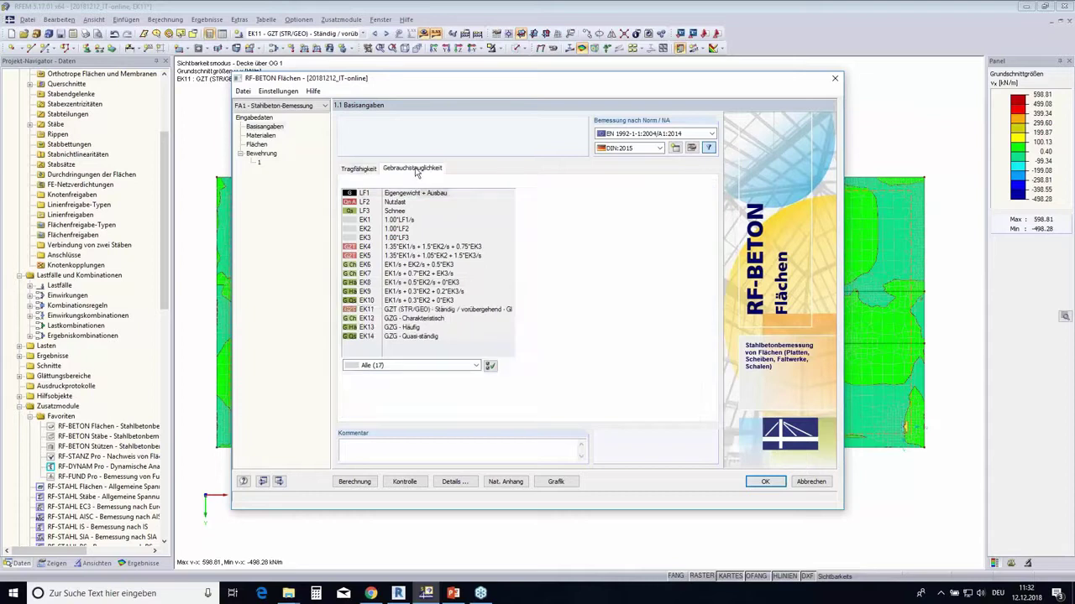
left_click(417, 320)
left_click(418, 337, "shift")
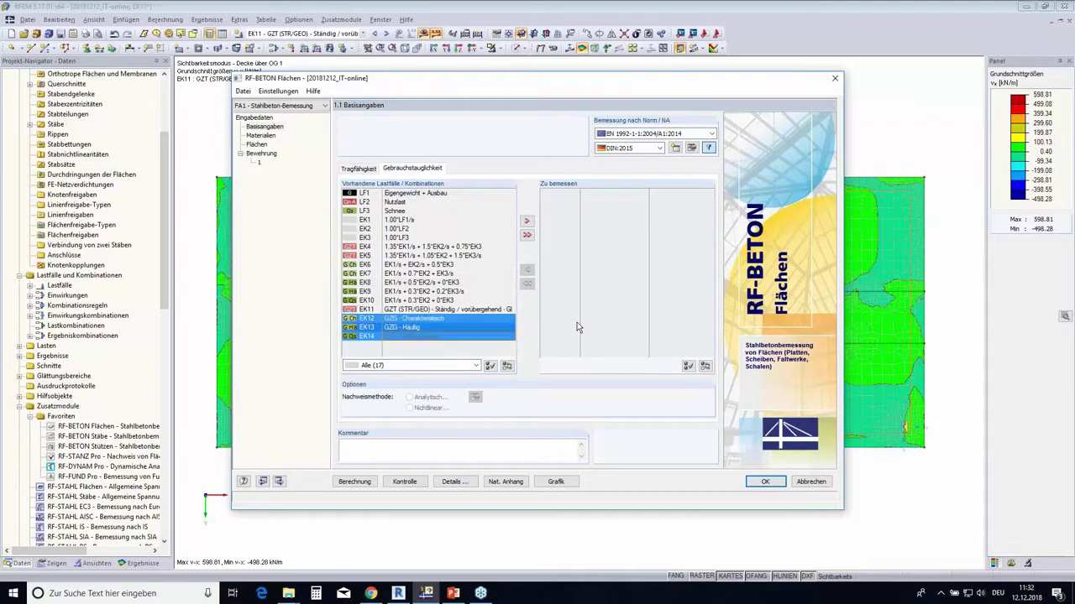
left_click(526, 220)
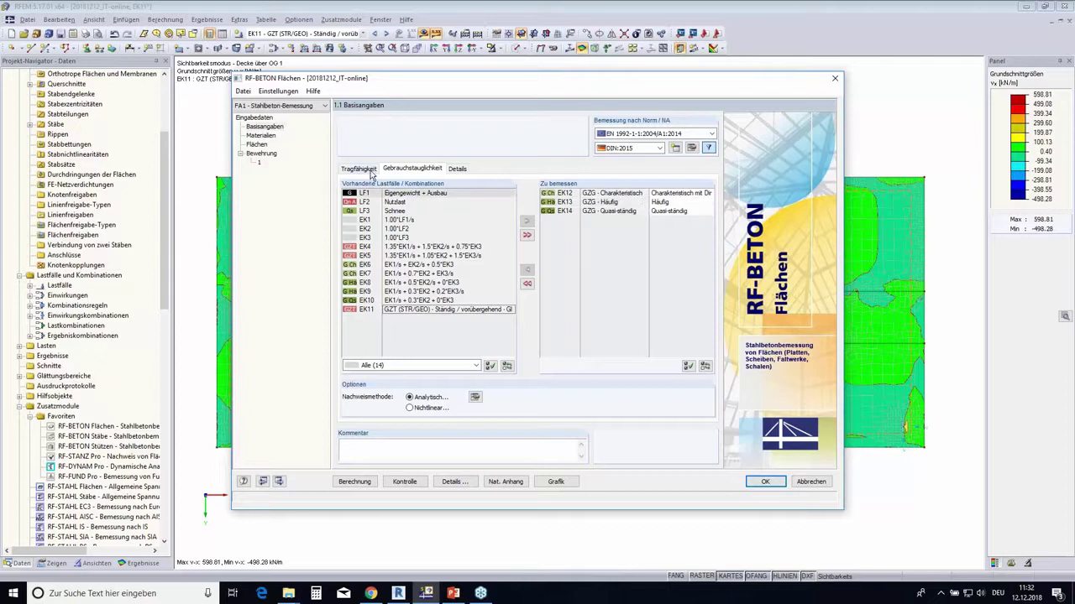
Keep Beton C35/45 on the materials page and go to the 1.3 Flächen page.
left_click(261, 136)
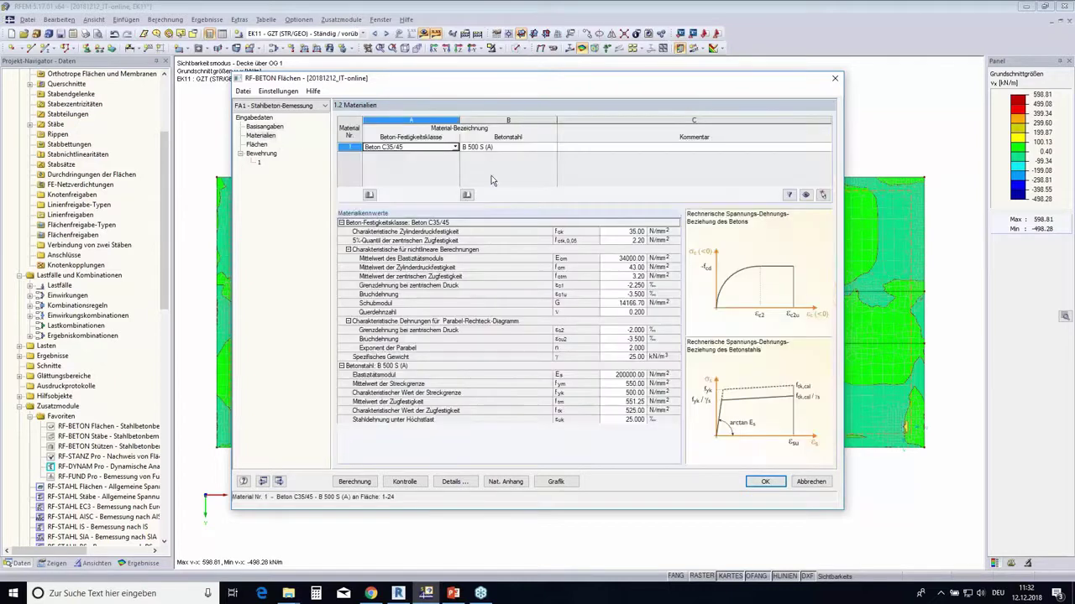
left_click(456, 148)
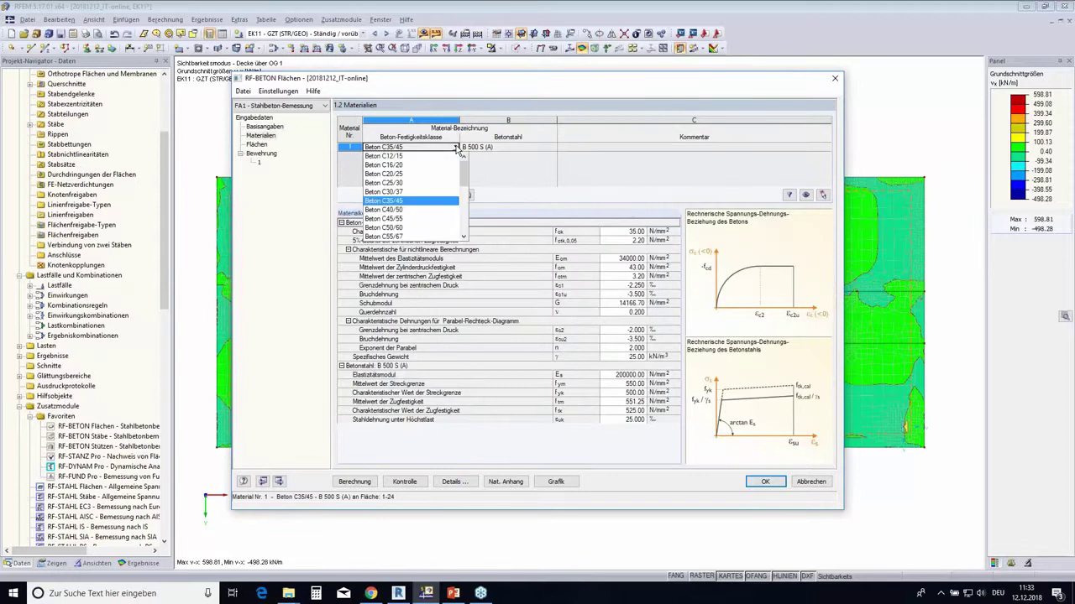
left_click(504, 162)
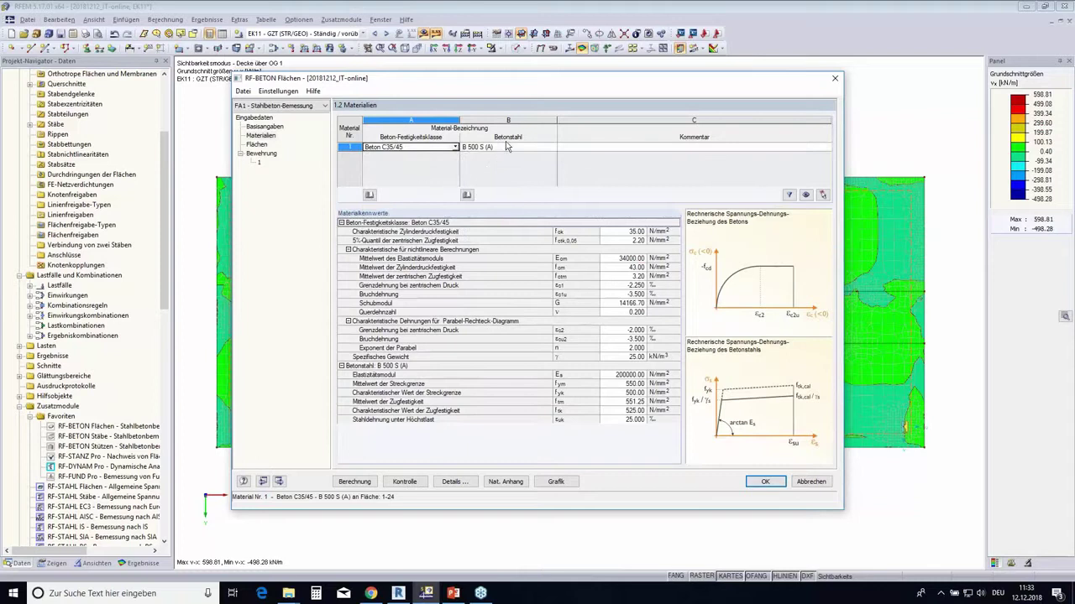
left_click(256, 145)
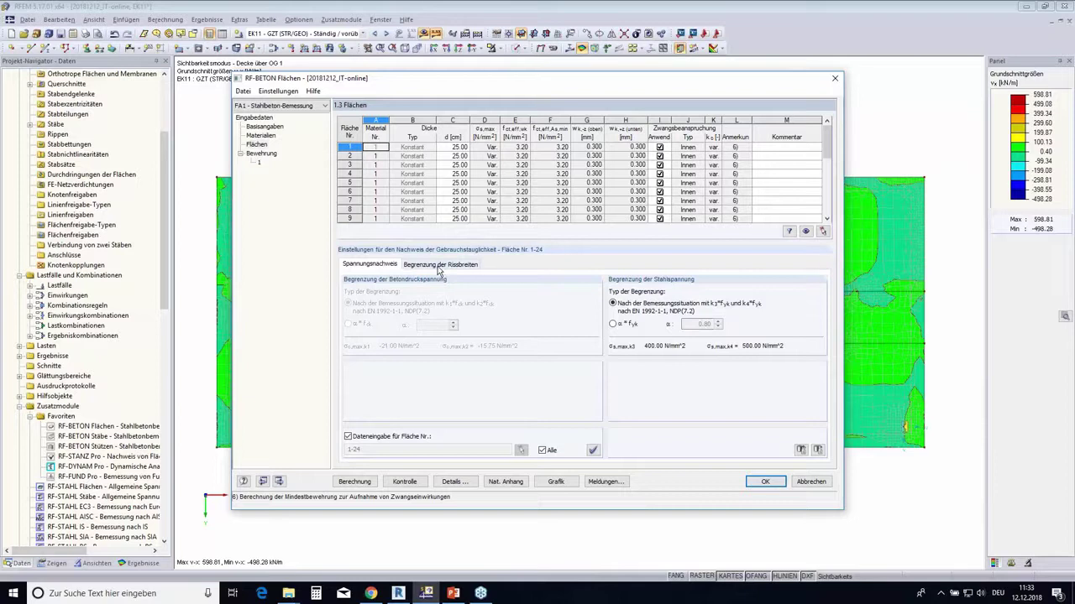
Uncheck 7.3.4 crack-width calculation, choose 'Ansatz von Biegezwang', and tick 0,85*As,min.
left_click(472, 267)
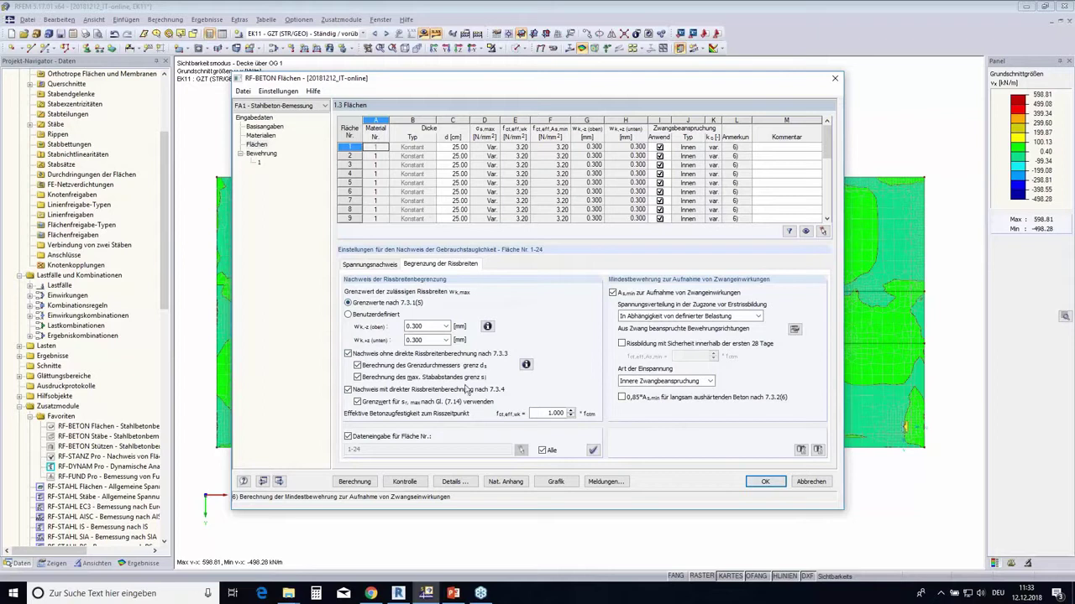
left_click(464, 393)
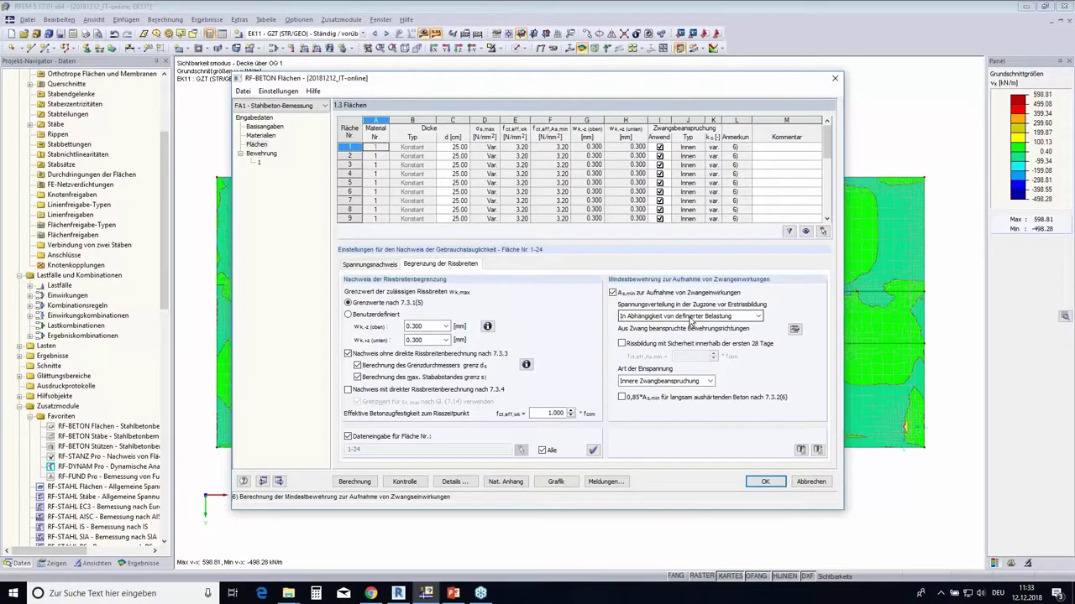
left_click(690, 319)
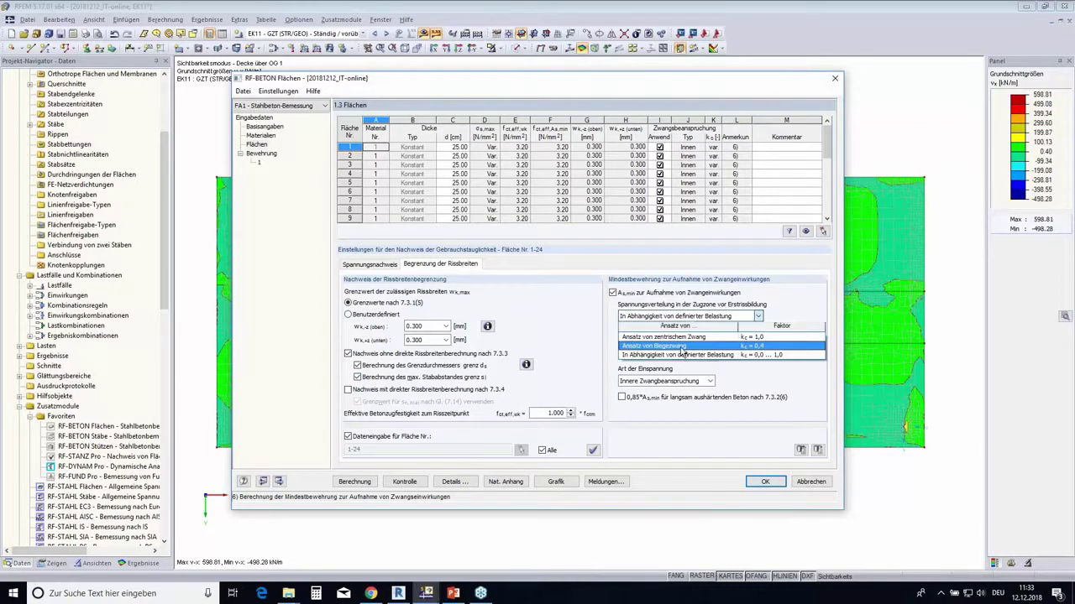
left_click(680, 347)
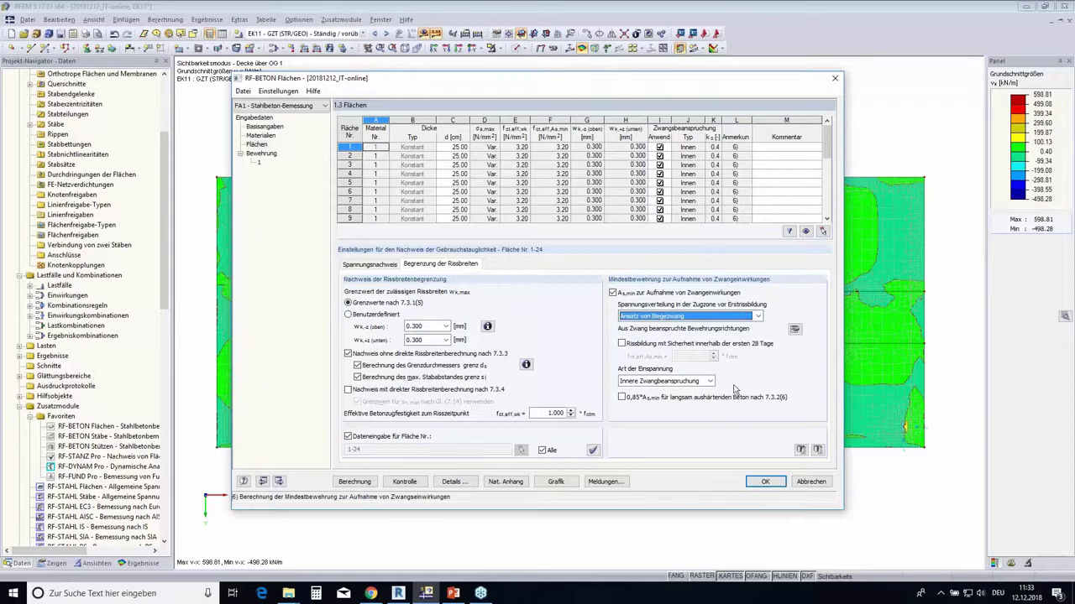
left_click(622, 398)
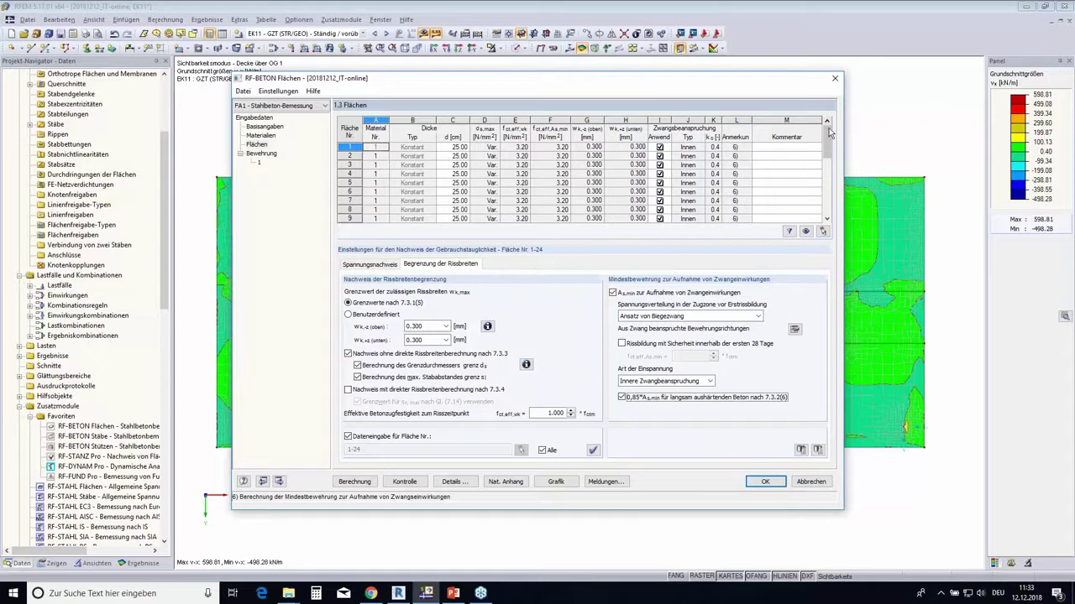
mouse_move(827, 139)
left_mouse_down()
mouse_move(827, 168)
mouse_move(827, 138)
left_mouse_up()
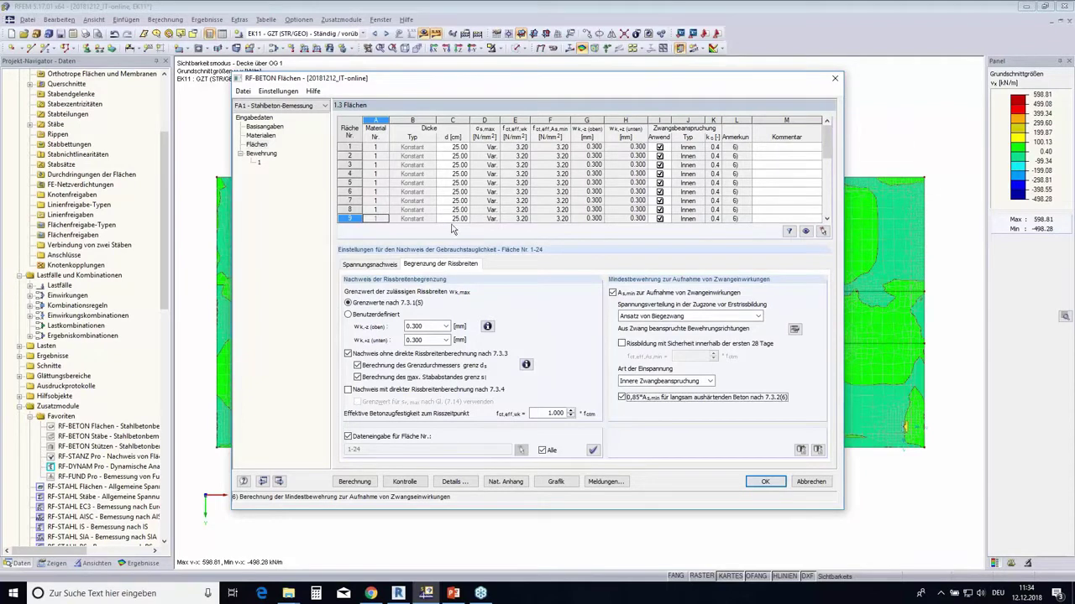
Limit reinforcement set 'Decke über OG1 (außen)' to surface 2, with code cover 2.50/3.50 cm.
left_click(260, 165)
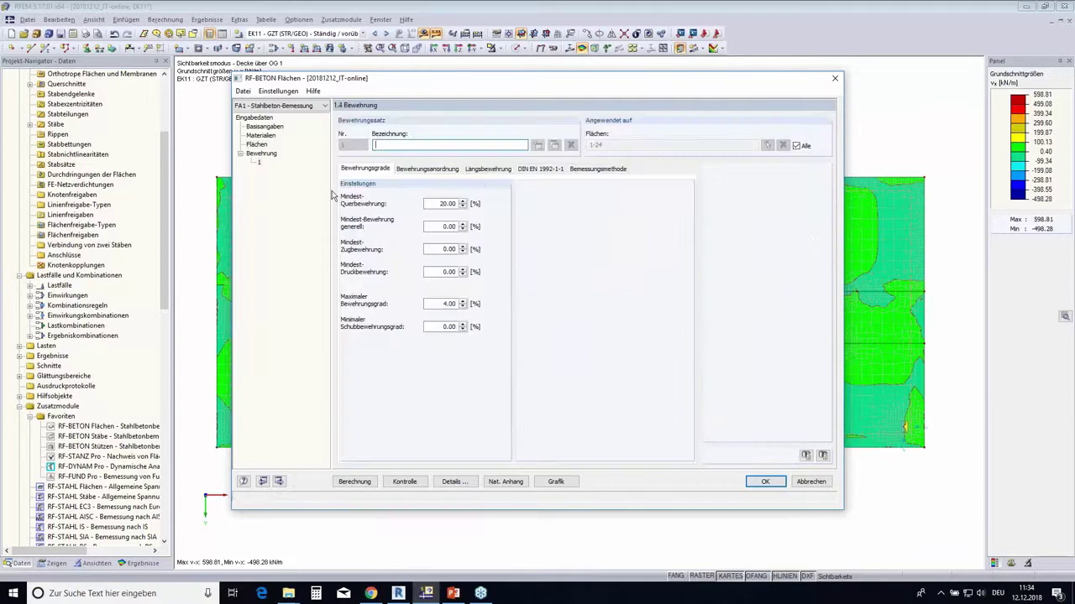
left_click(797, 147)
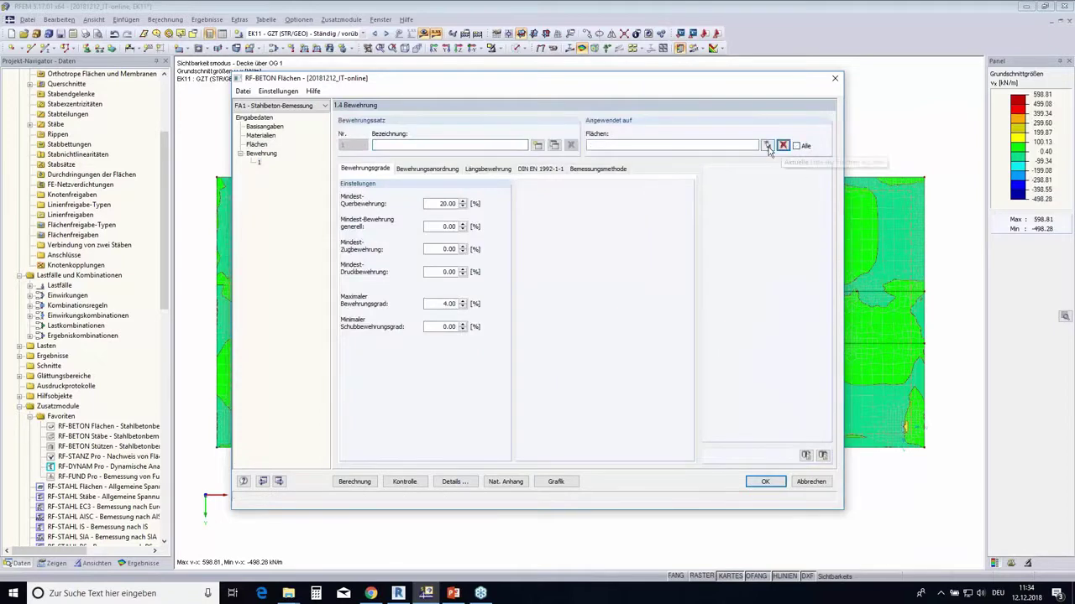
left_click(766, 146)
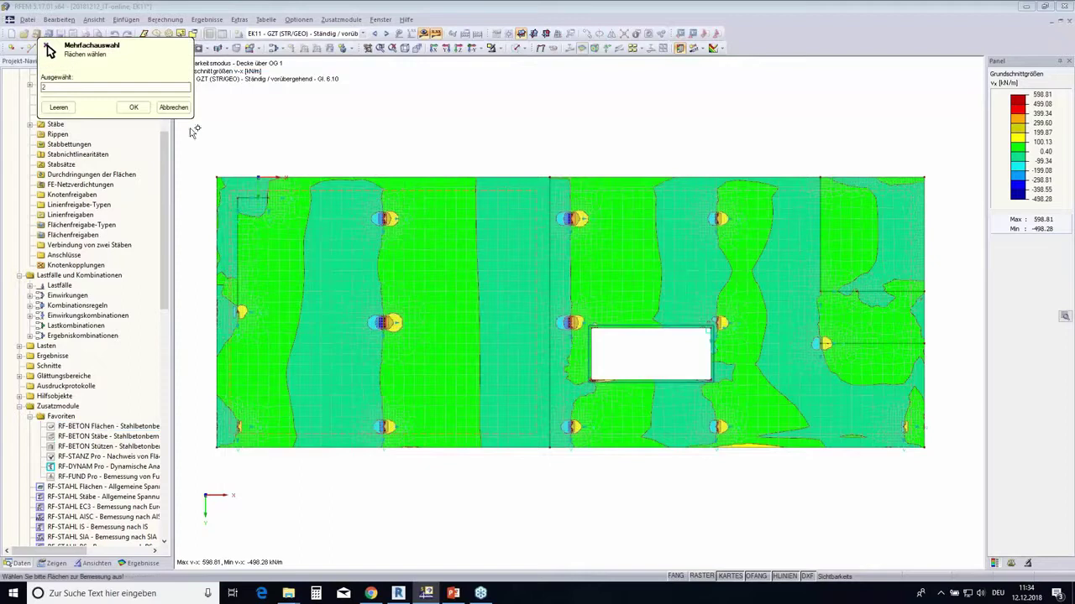
left_click(133, 107)
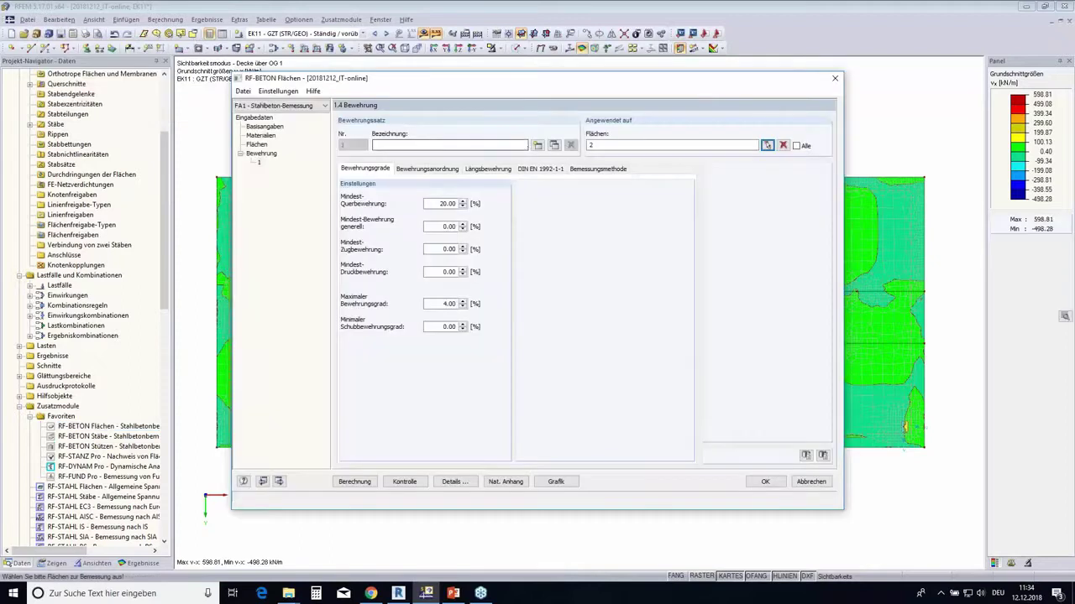
type("Deck")
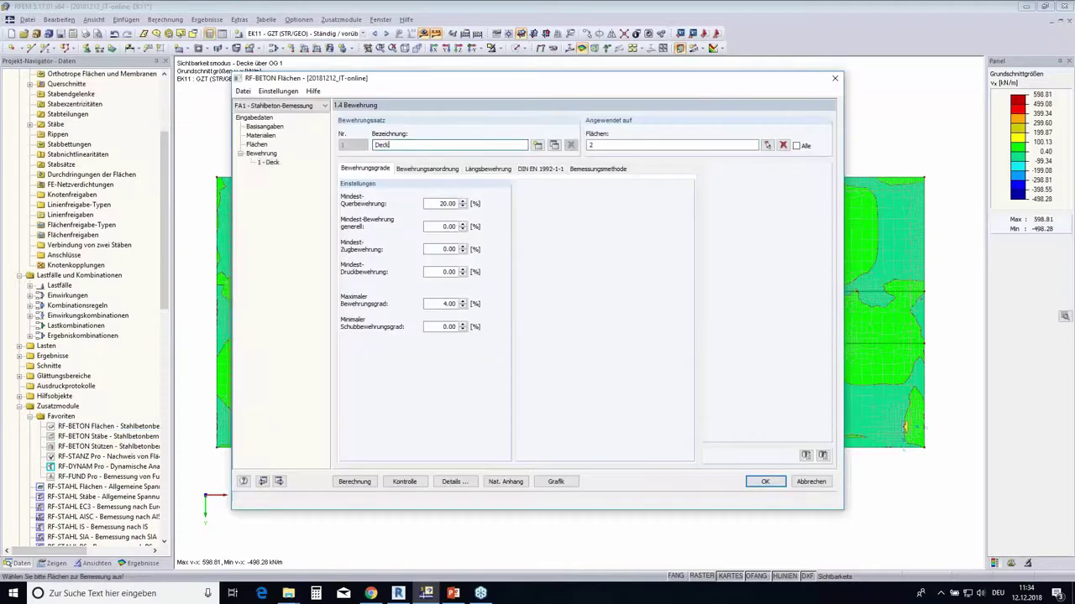
type("e über ")
type("OG1 (au")
type("ßen")
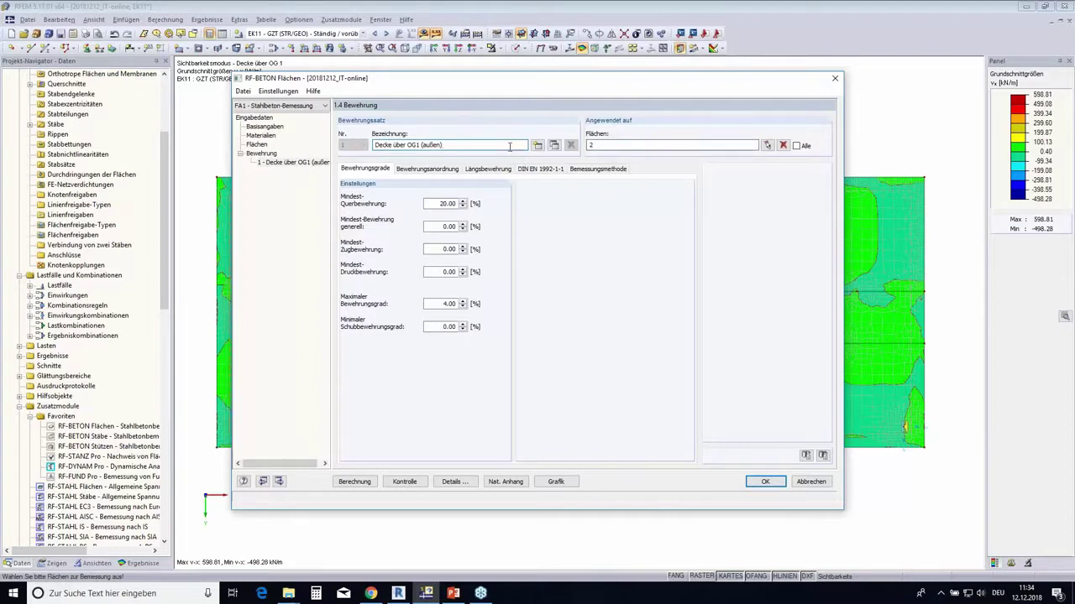
left_click(445, 170)
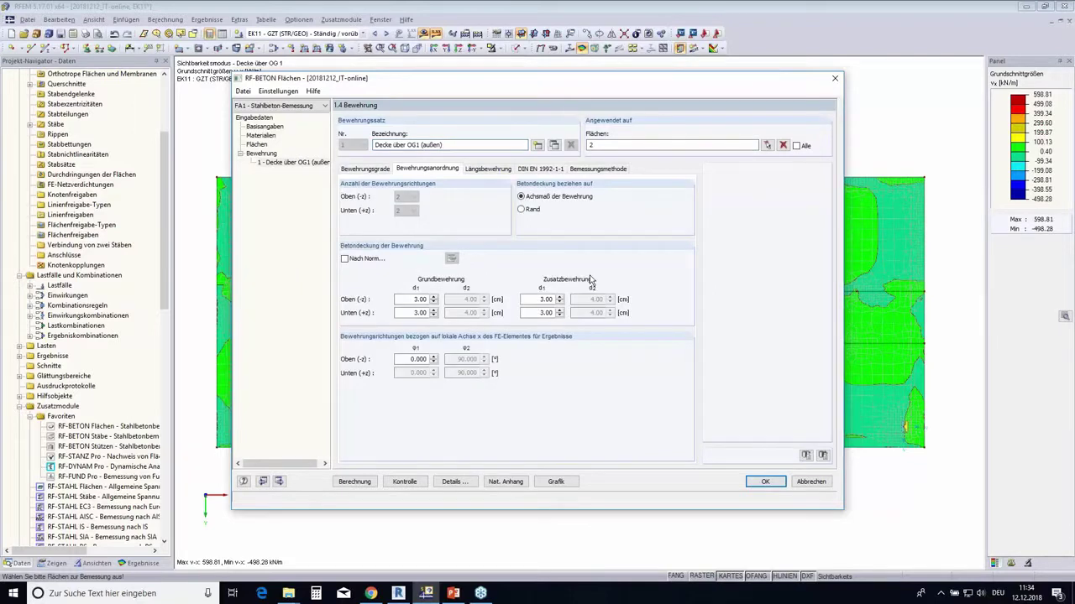
left_click(351, 261)
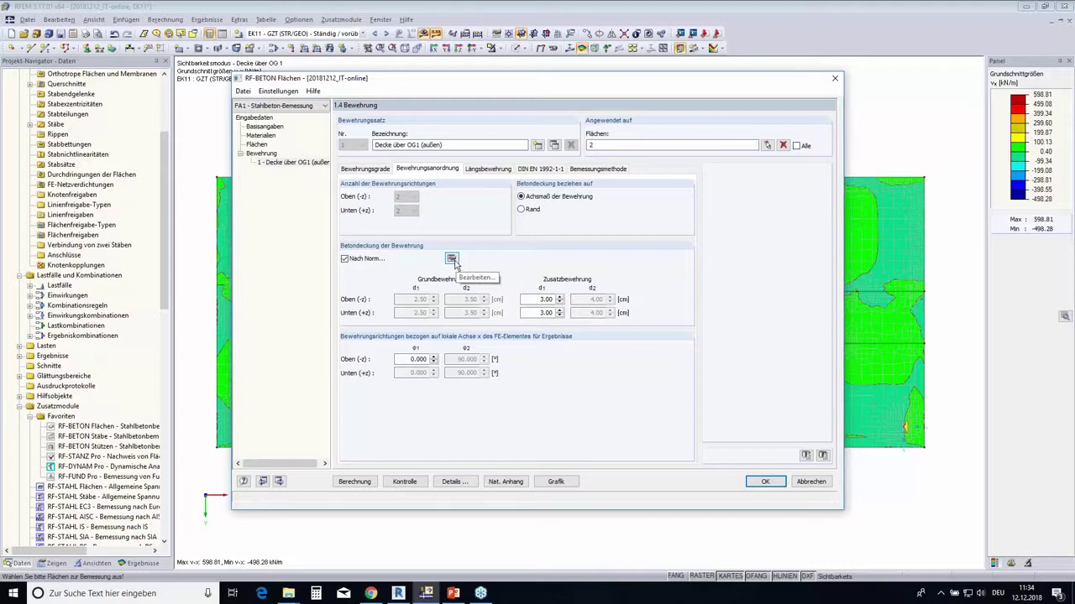
Uncouple the top concrete cover from the bottom and give it exposure class XC3.
left_click(452, 260)
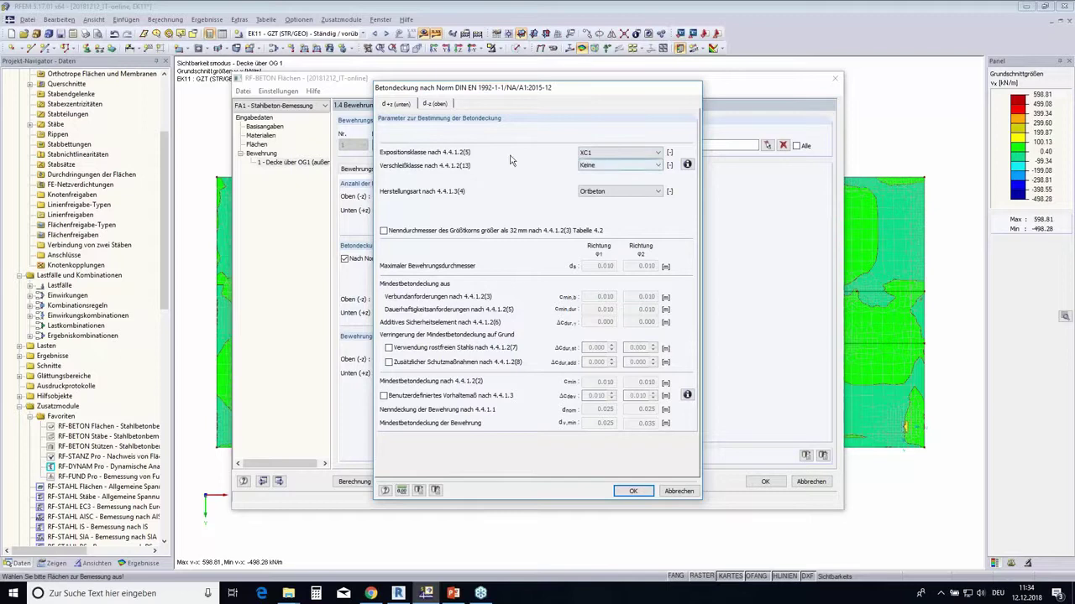
left_click(433, 105)
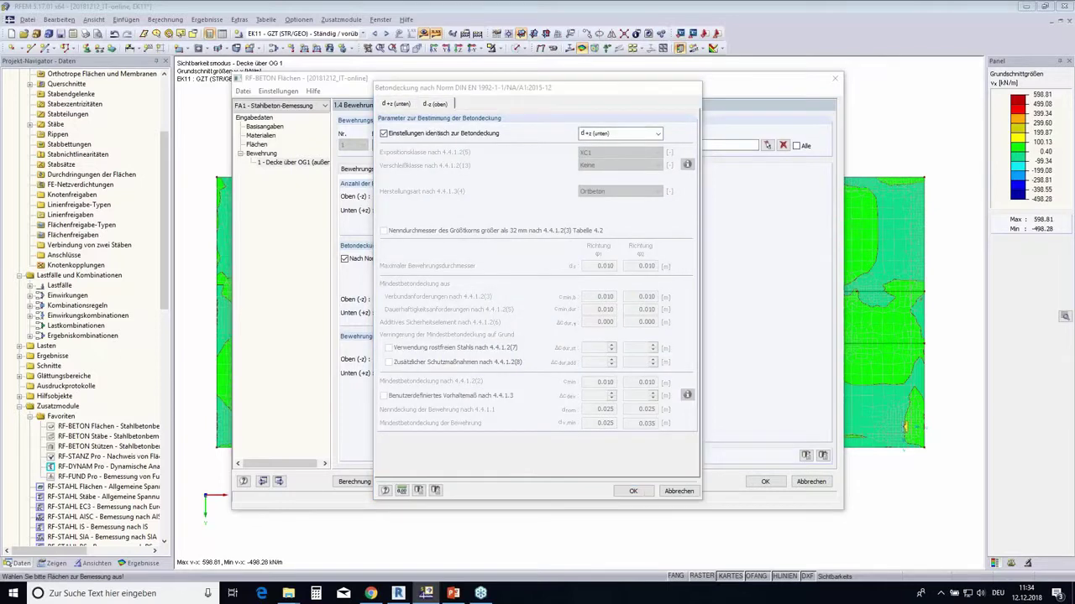
left_click(383, 133)
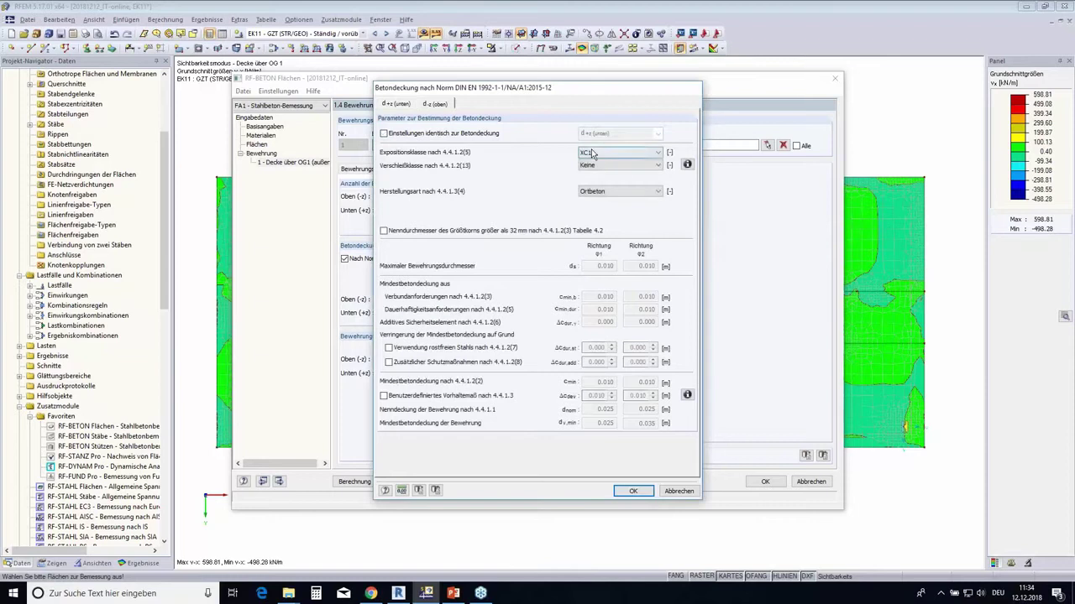
left_click(620, 152)
left_click(589, 185)
left_click(635, 492)
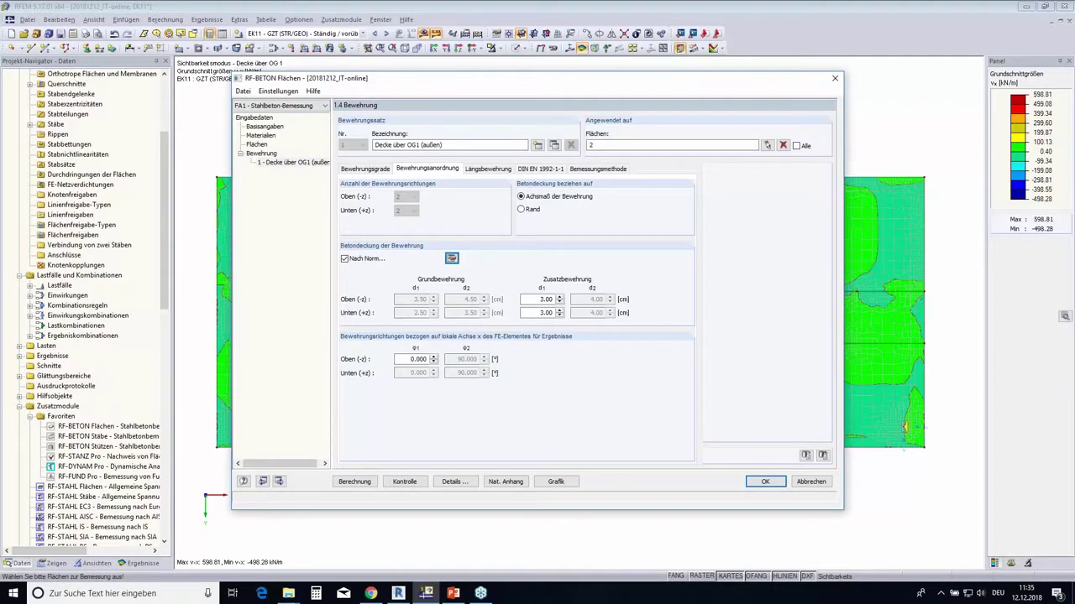
Set the additional-reinforcement cover to 3.50 cm top and 2.50 cm bottom.
double_click(546, 299)
type("3,5")
key("Tab")
type("2")
left_click(541, 299)
Import Q524A mesh (5.24 cm²/m) as existing longitudinal reinforcement on top and bottom.
left_click(495, 168)
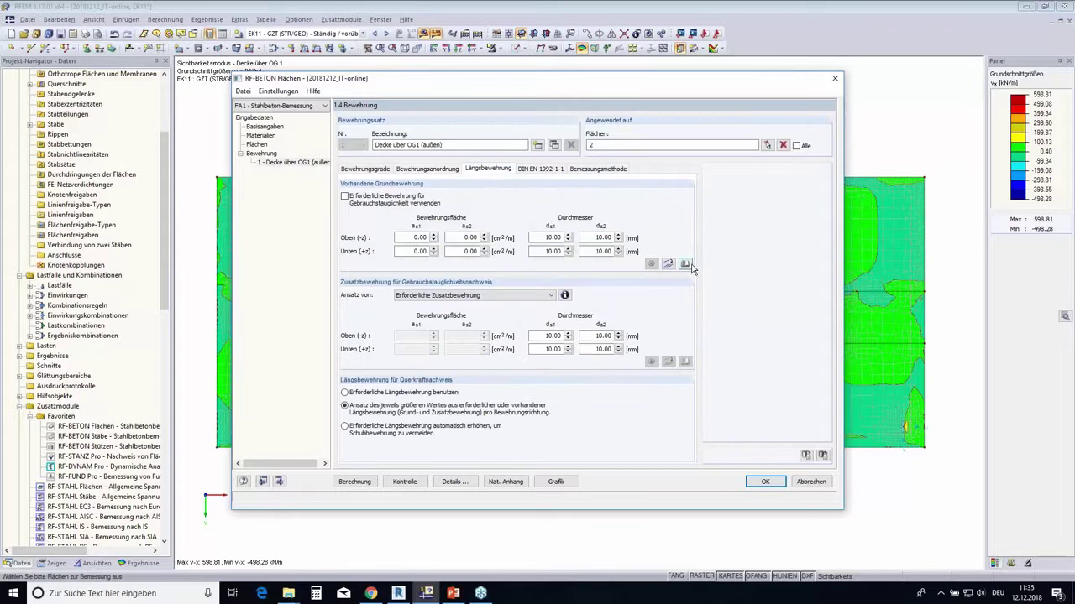
left_click(686, 263)
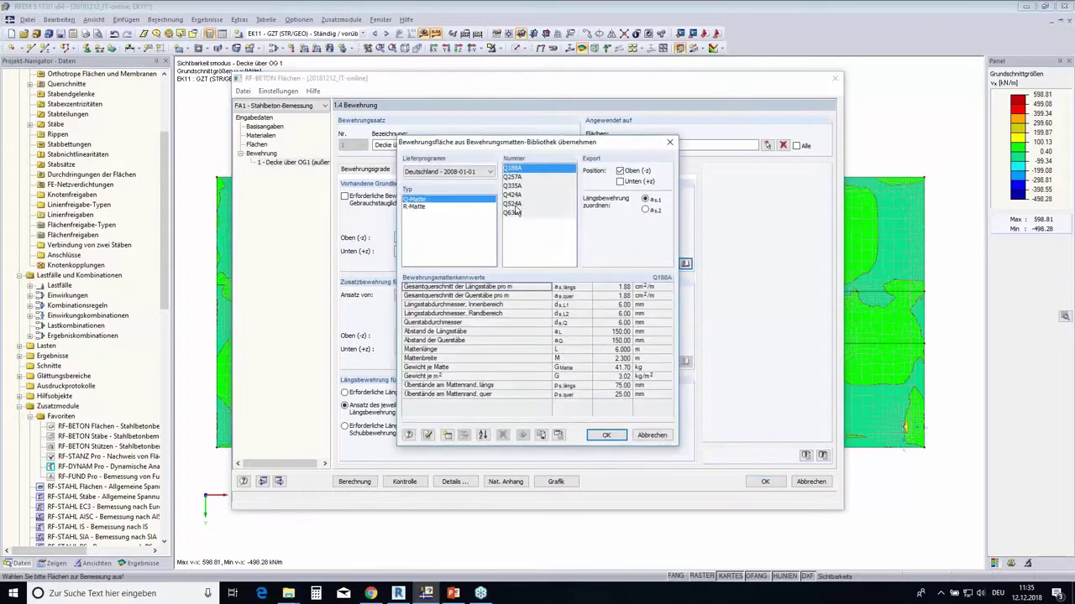
left_click(513, 204)
left_click(619, 182)
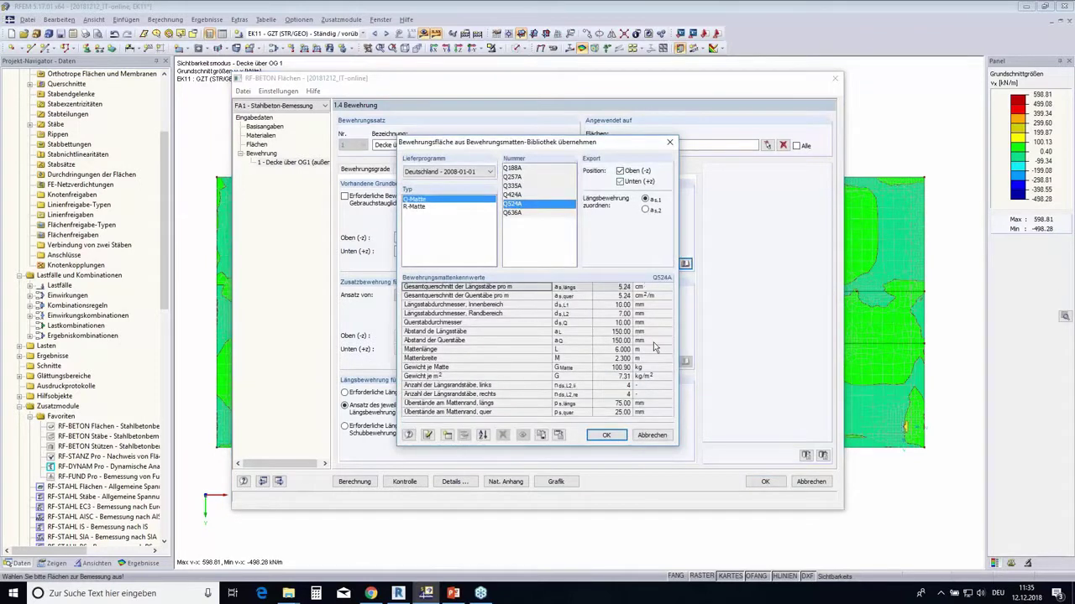
left_click(606, 435)
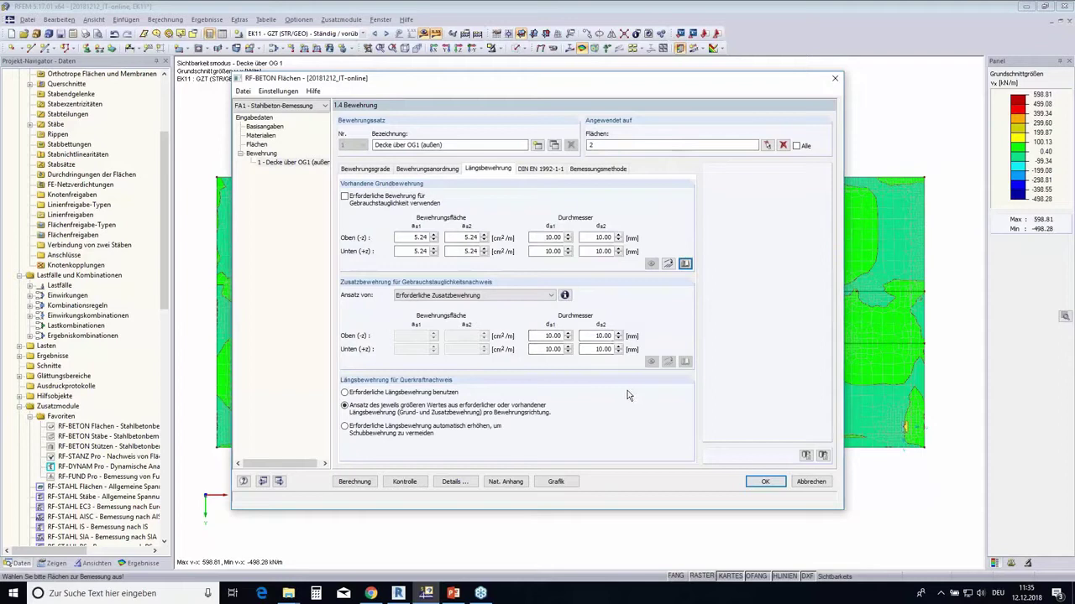
Use the required longitudinal reinforcement for shear, checking the DIN EN 1992-1-1 and design method options.
left_click(430, 395)
left_click(559, 172)
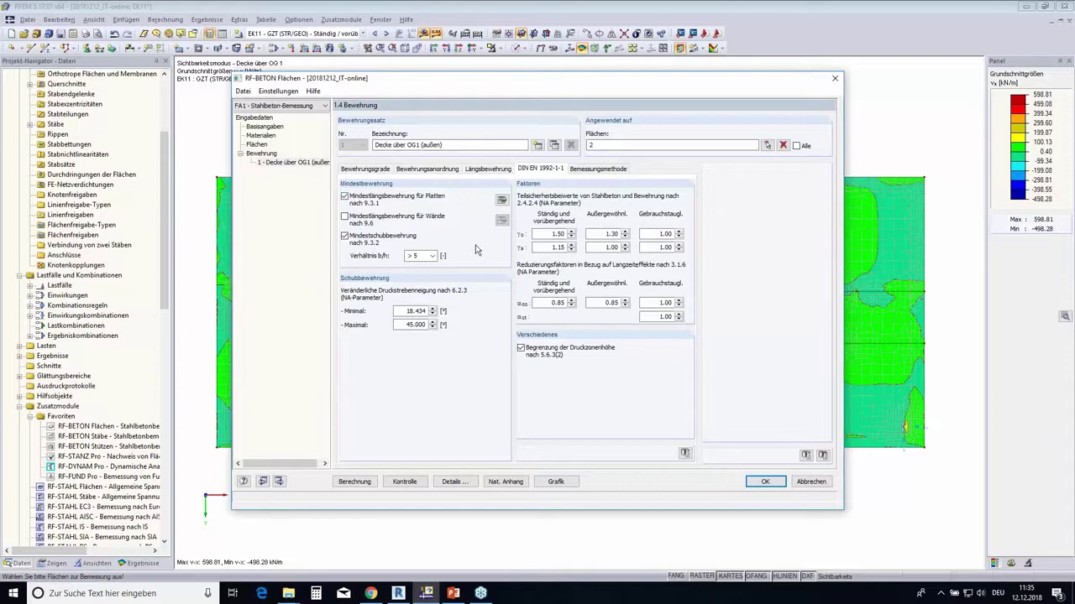
left_click(610, 168)
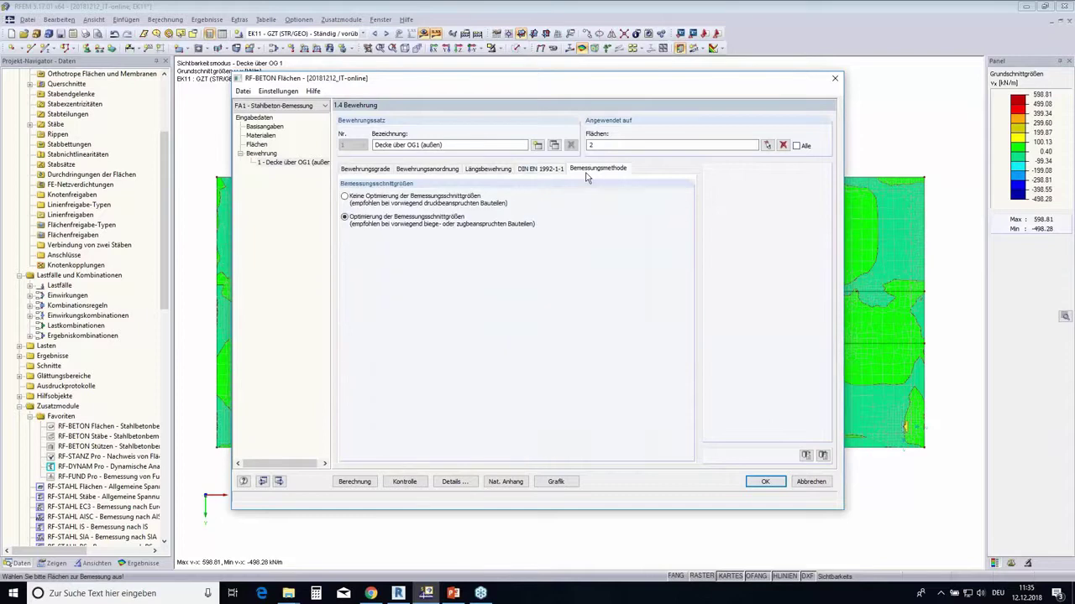
left_click(549, 171)
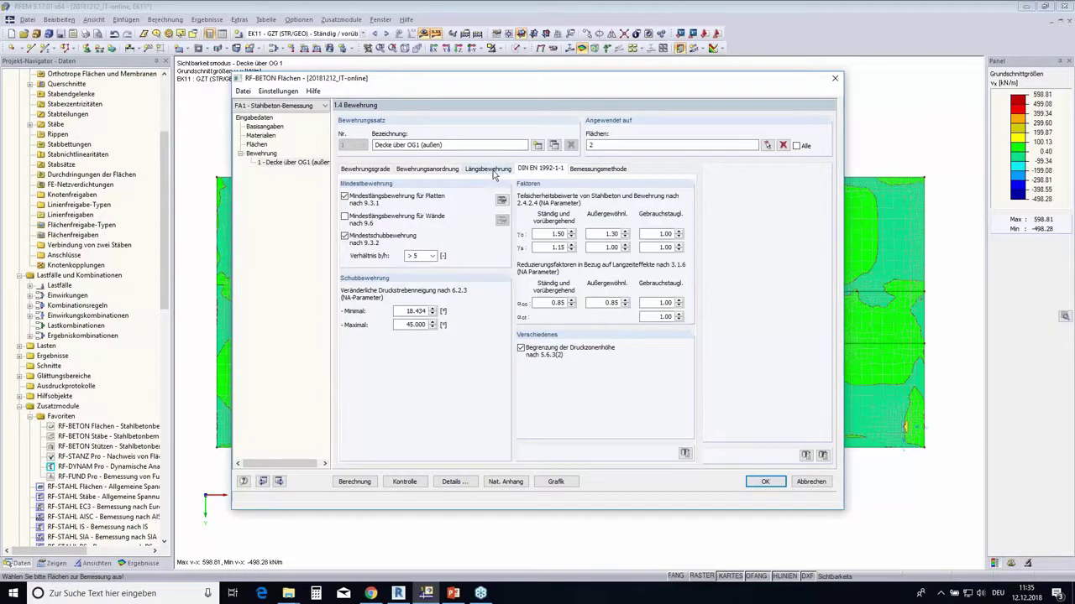
left_click(494, 172)
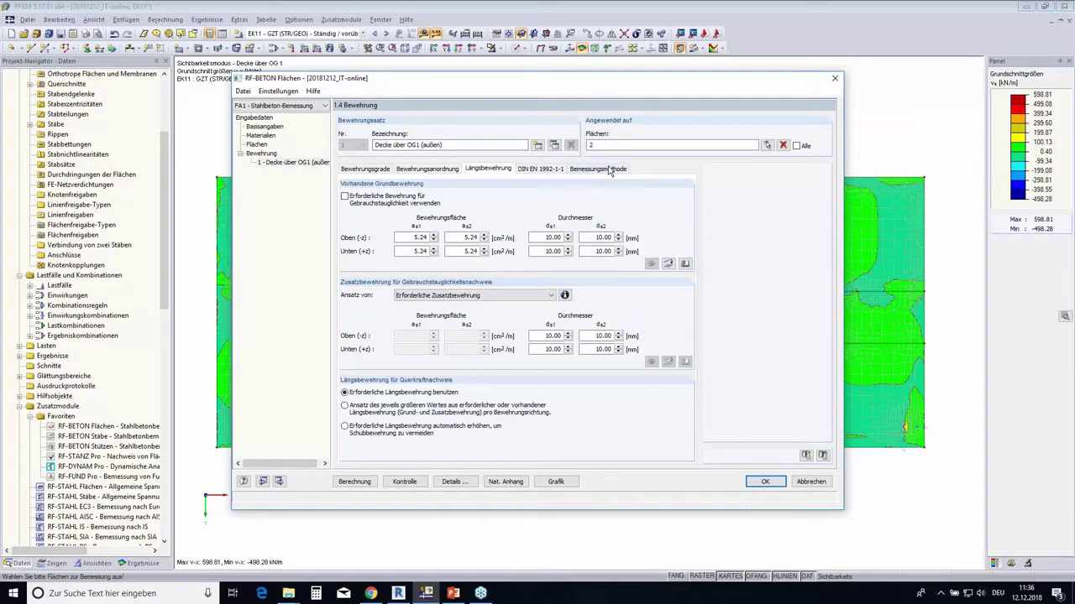
Copy the set as 'Decke über OG1 (innen)' and assign it only surface 4.
left_click(554, 146)
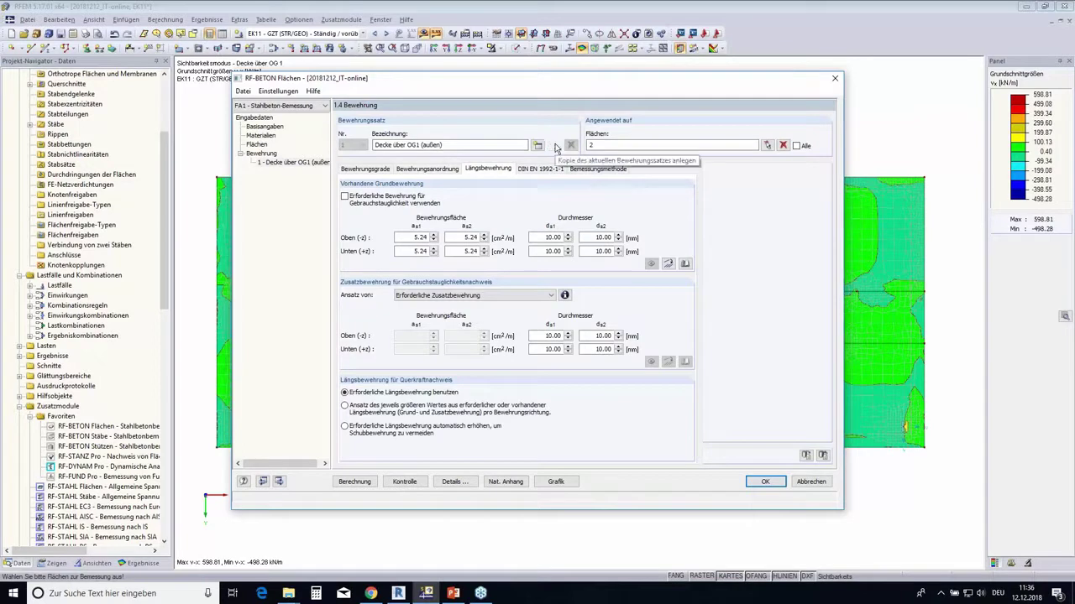
double_click(618, 145)
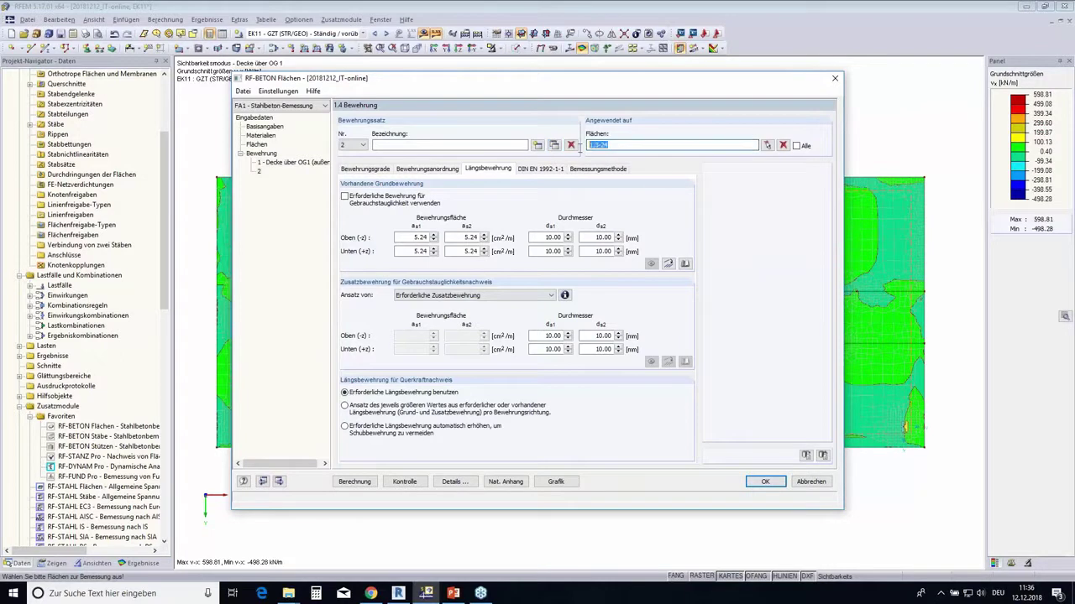
left_click(783, 146)
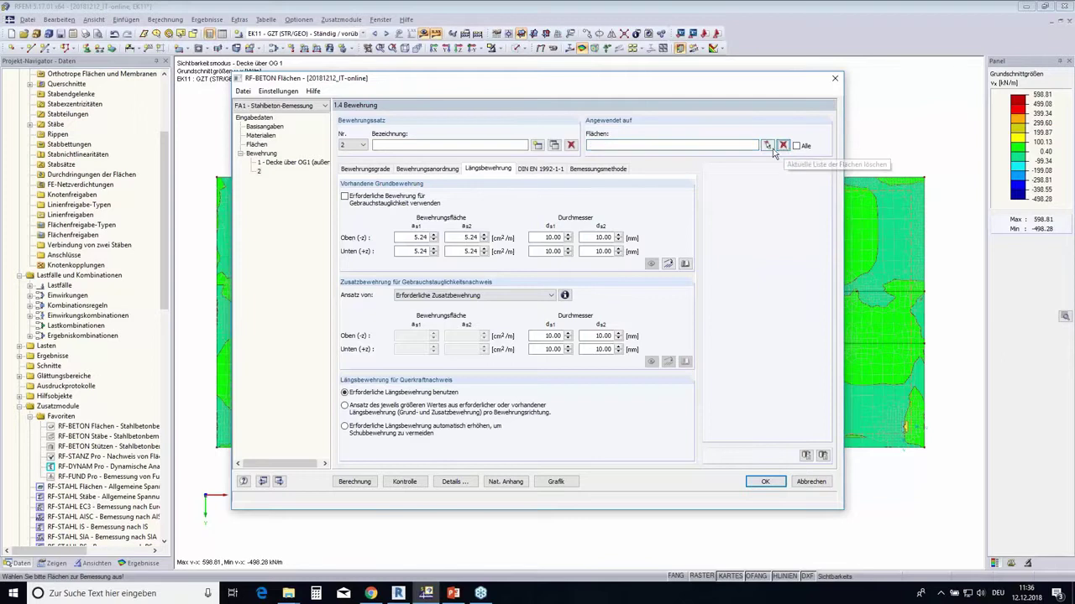
left_click(767, 145)
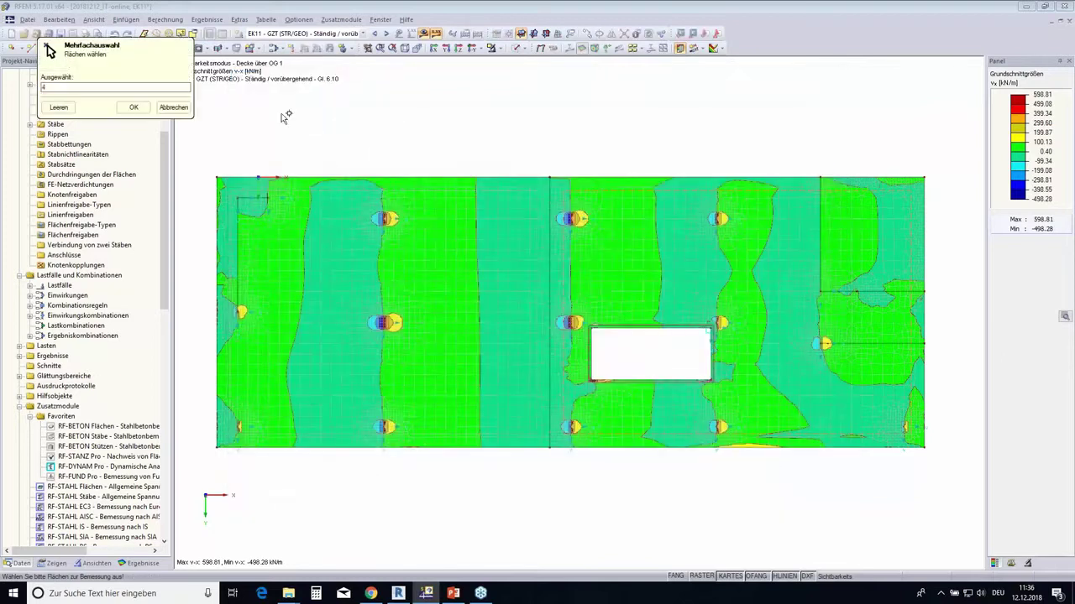
left_click(134, 107)
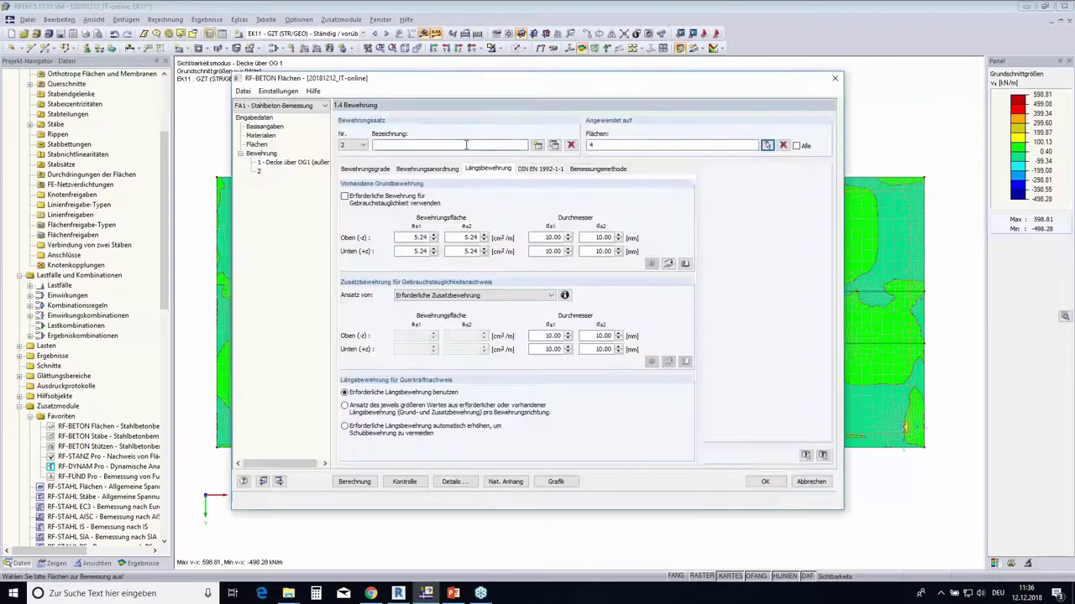
type("Dec")
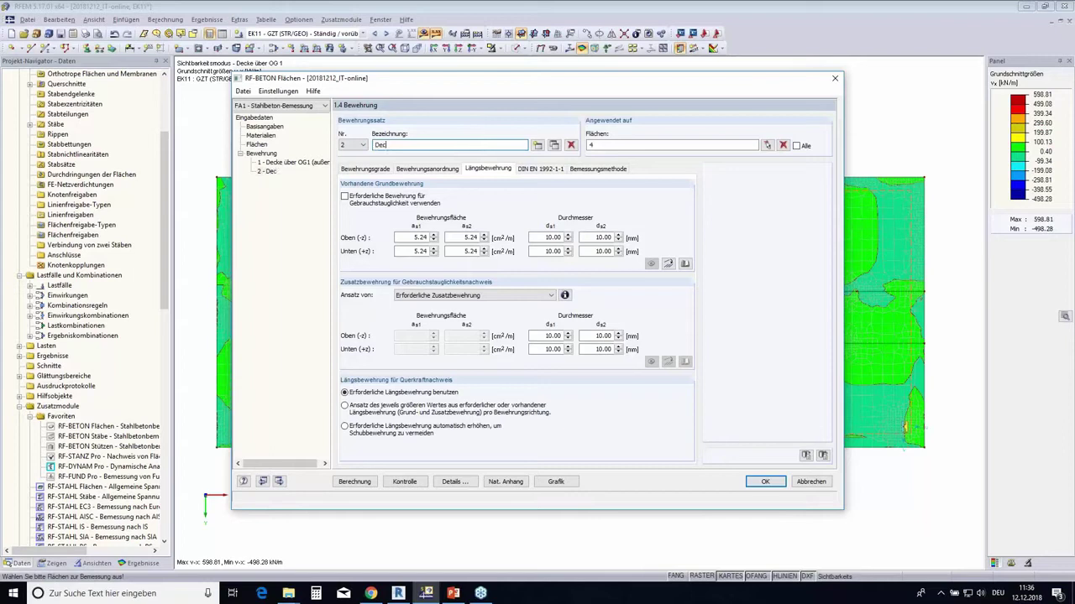
type("ke über ")
type("OG1 (")
type("innen")
left_click(443, 173)
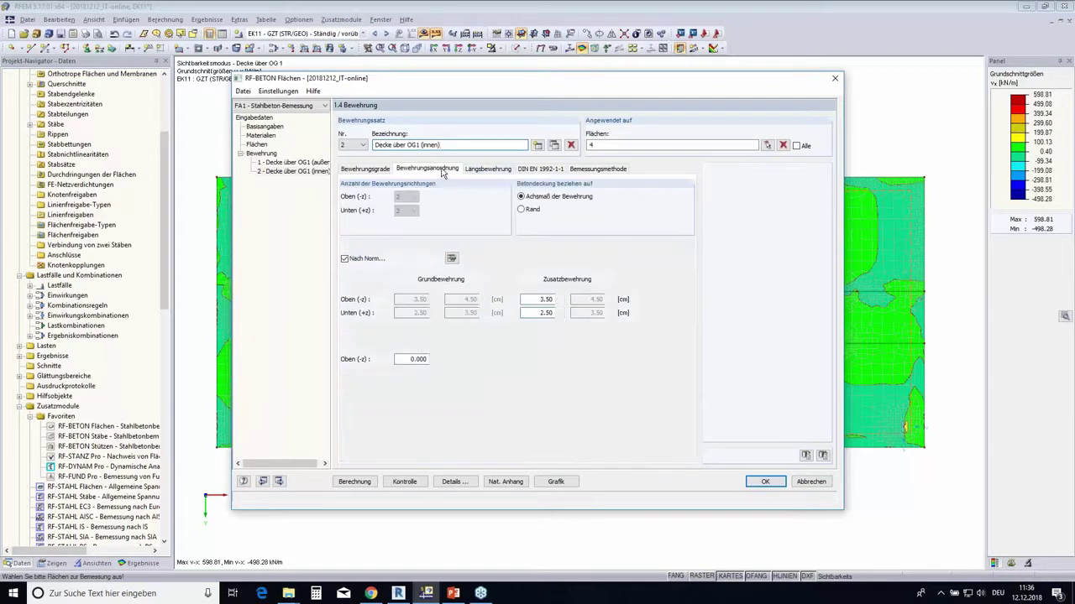
Make the inner set's top cover identical to the bottom cover, 2.50 cm and 3.50 cm.
left_click(452, 260)
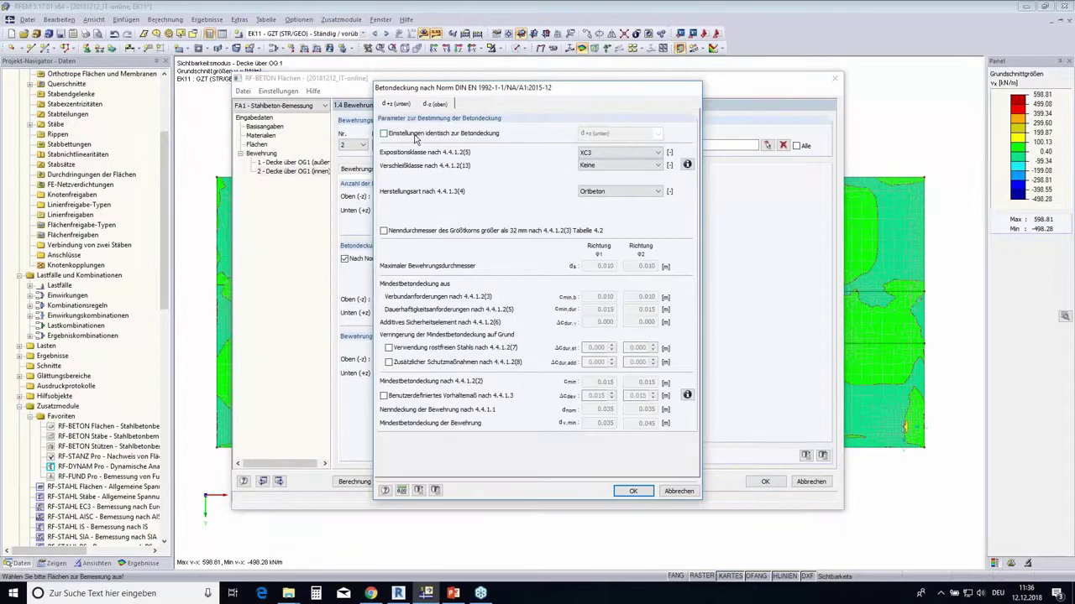
left_click(415, 135)
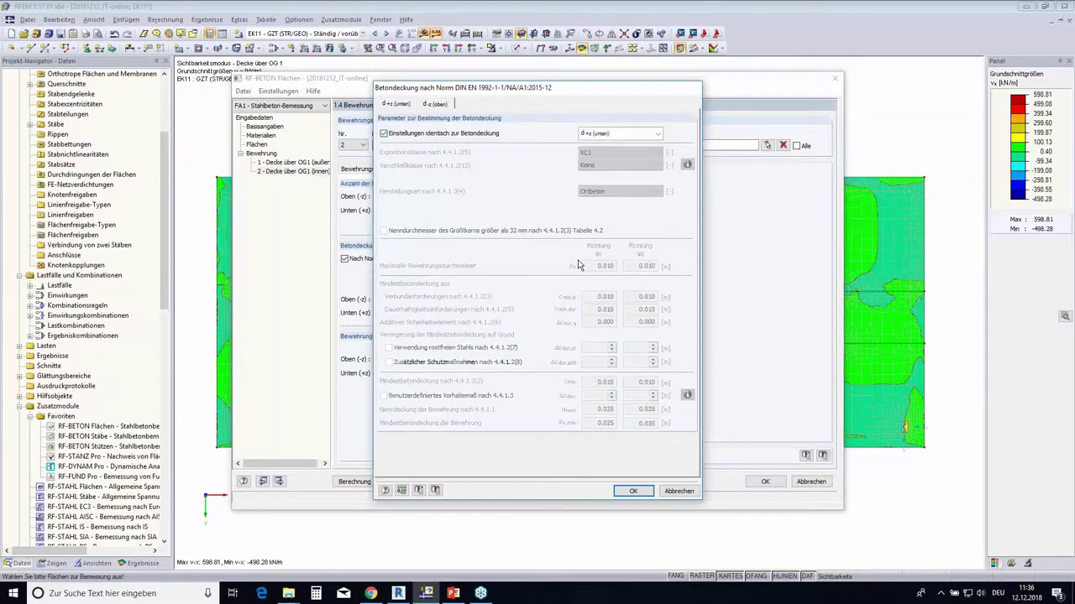
left_click(645, 491)
left_click(640, 493)
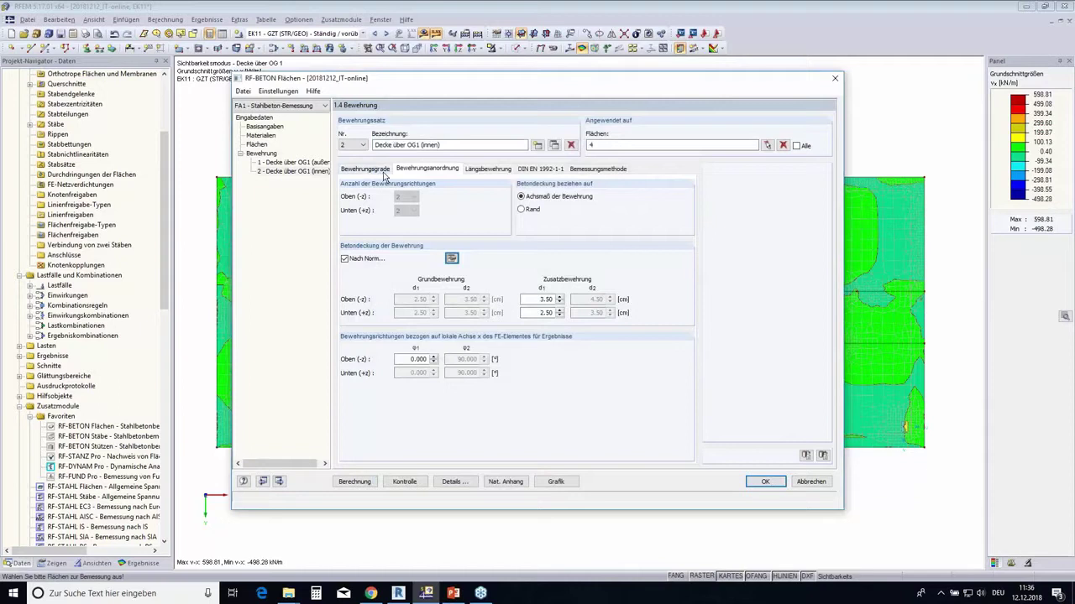
left_click(409, 171)
Enable smoothed internal forces in defined smoothing regions in the design detail settings.
left_click(452, 483)
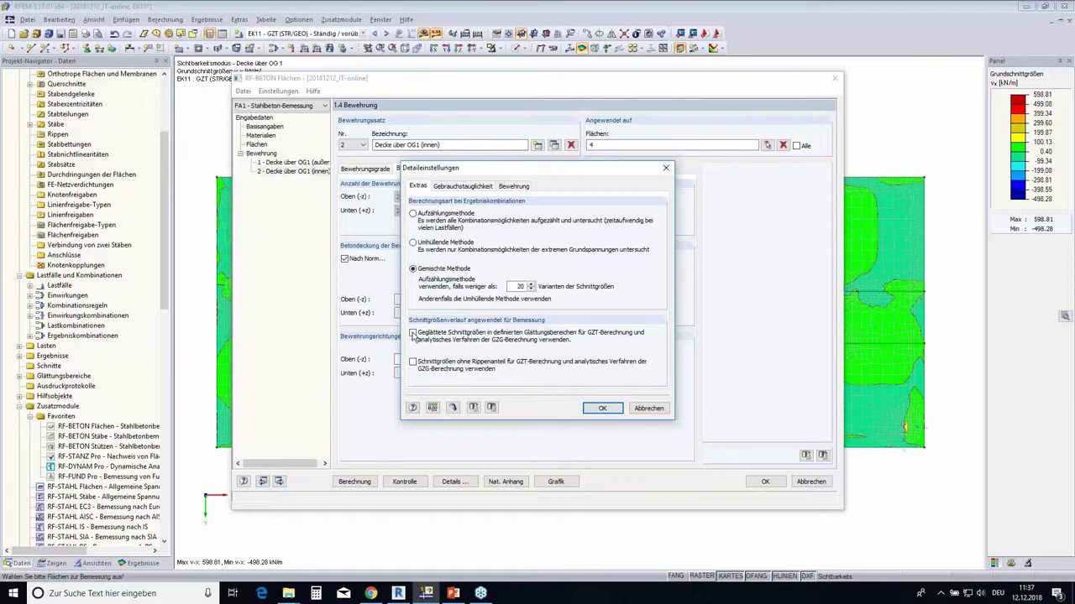
left_click(413, 334)
left_click(601, 411)
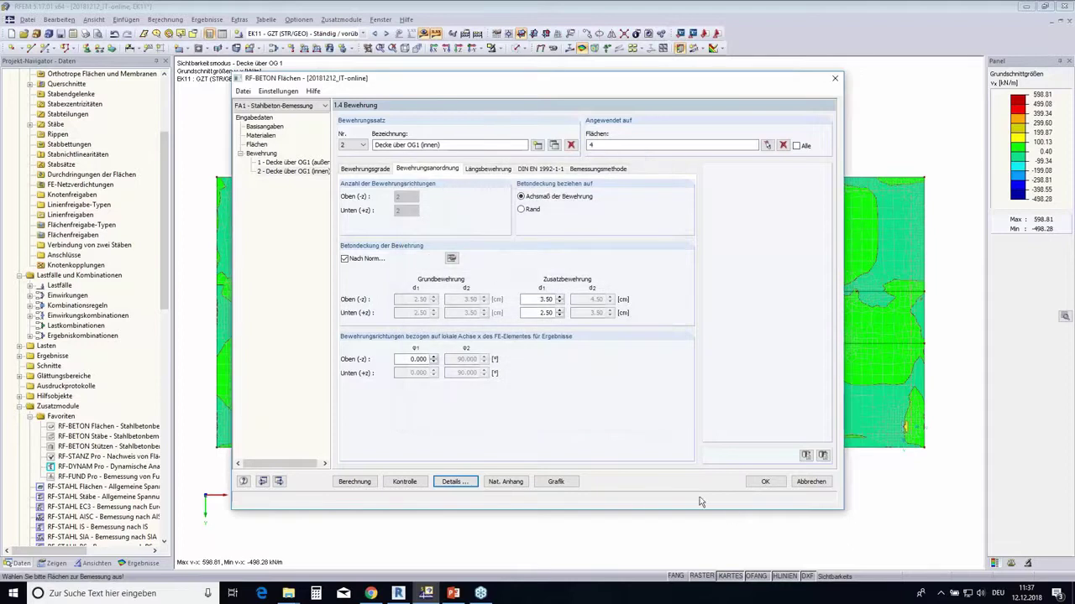
Run the RF-BETON Flächen design calculation to produce table 2.1 of required reinforcement.
left_click(355, 481)
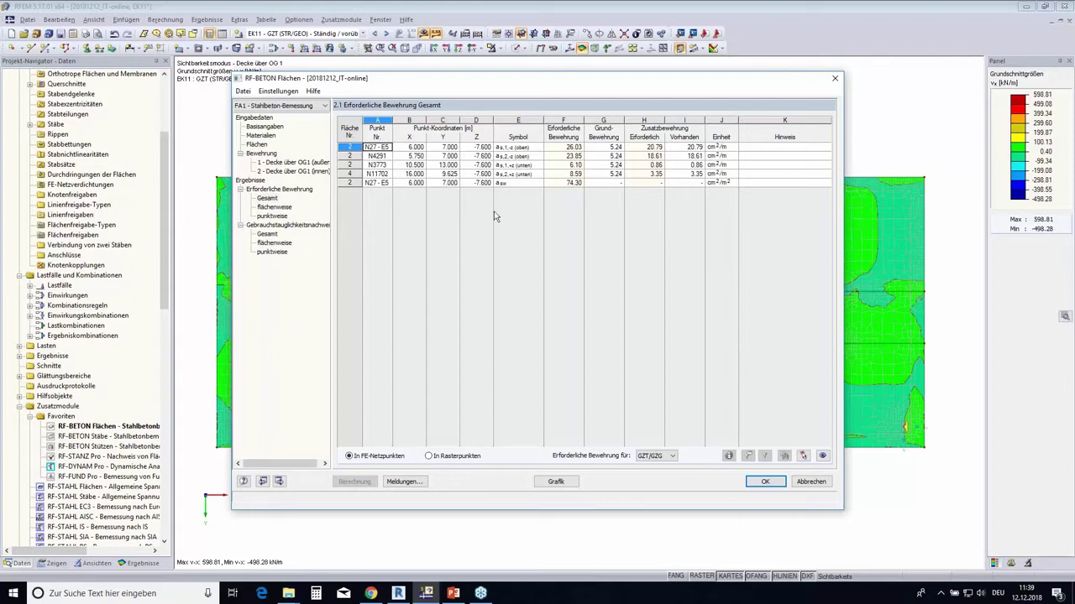
Bring up the overall required reinforcement and serviceability results by surface.
left_click(274, 200)
left_click(269, 234)
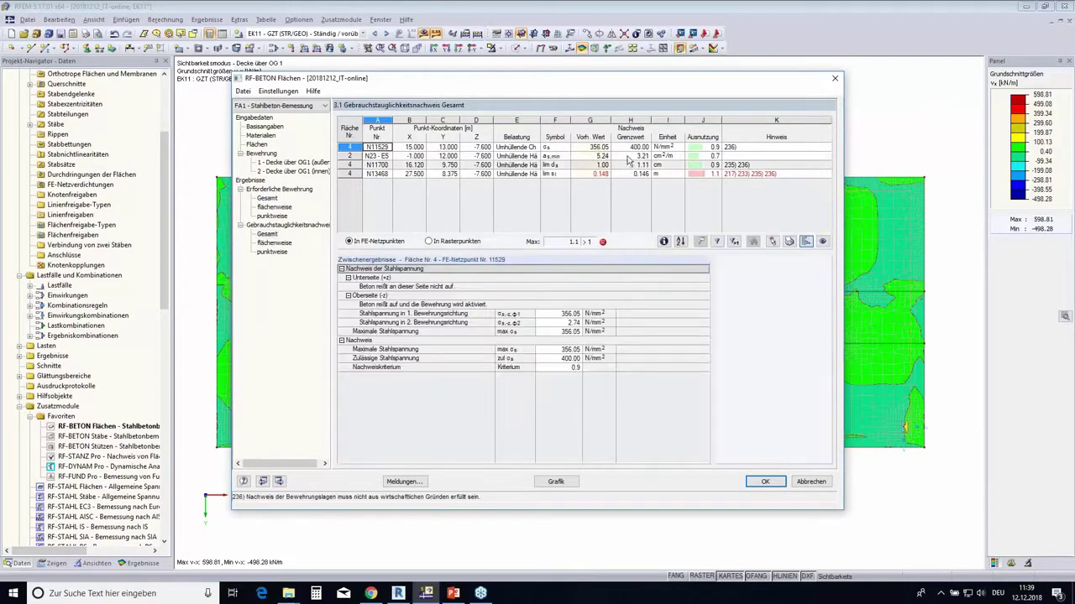
left_click(272, 245)
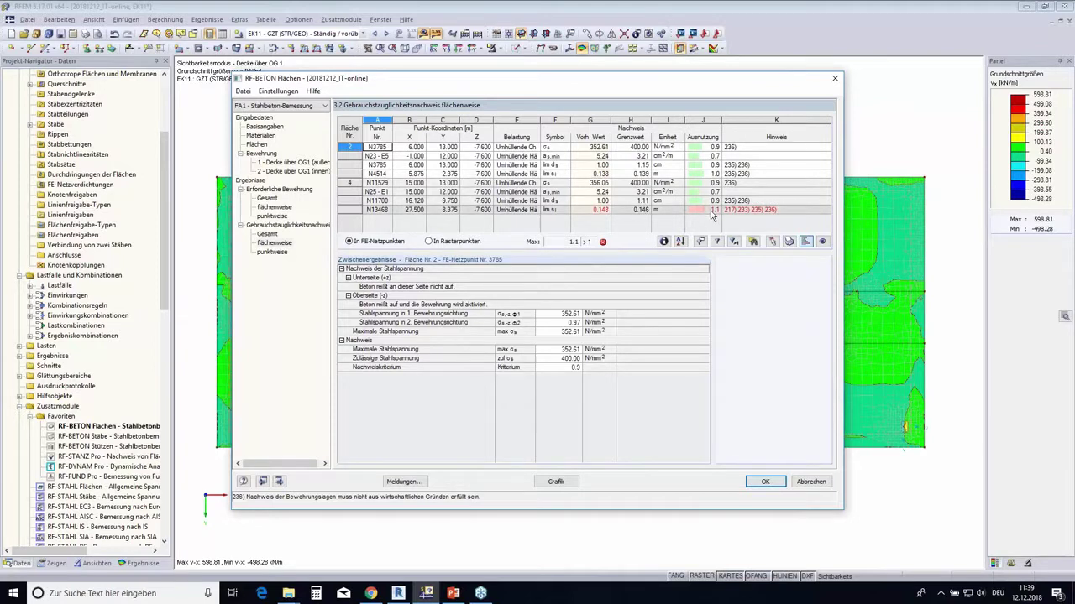
Inspect the 0.148 exceedance at mesh point 13468, sort by value, and return to the graphic.
left_click(616, 212)
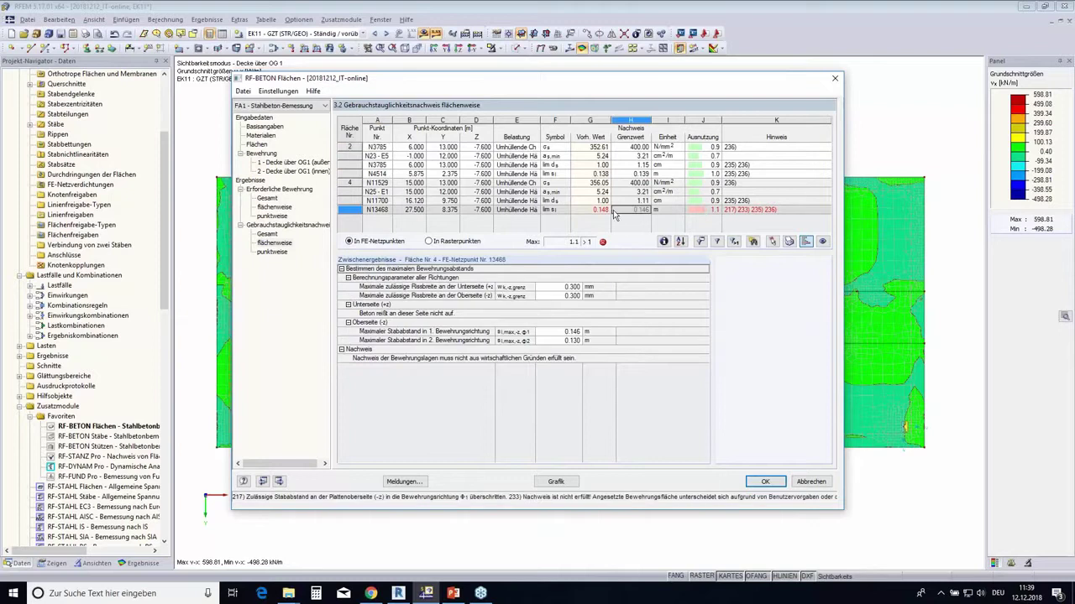
left_click(606, 213)
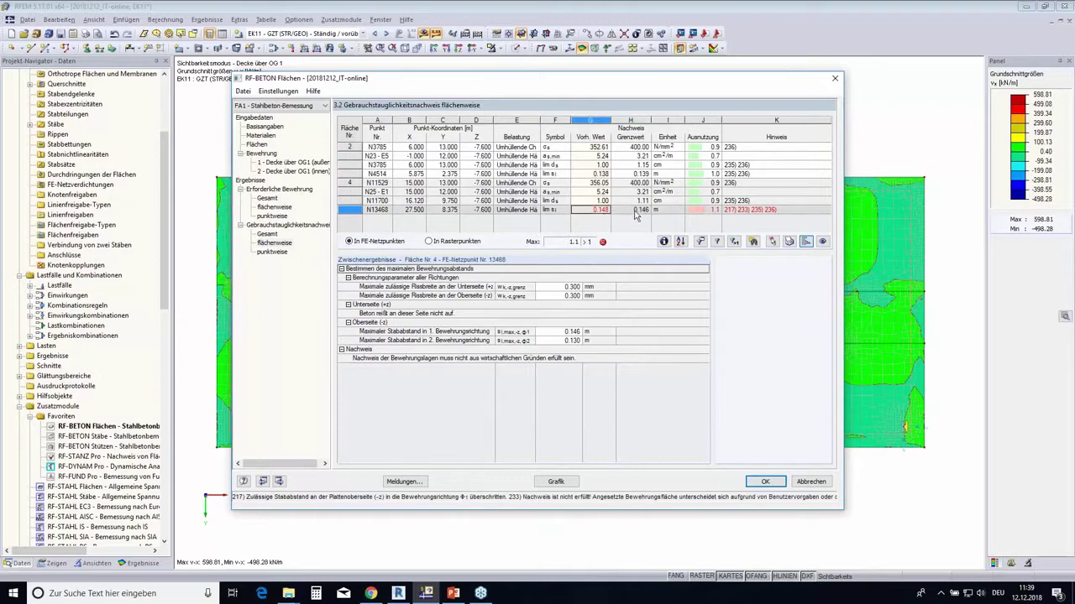
left_click(745, 201)
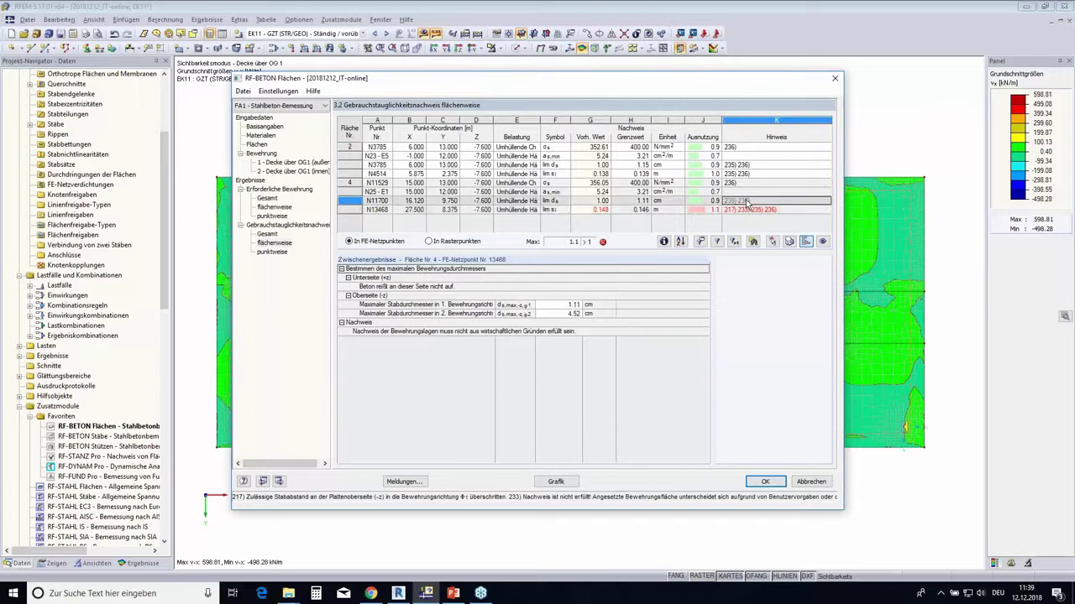
left_click(607, 211)
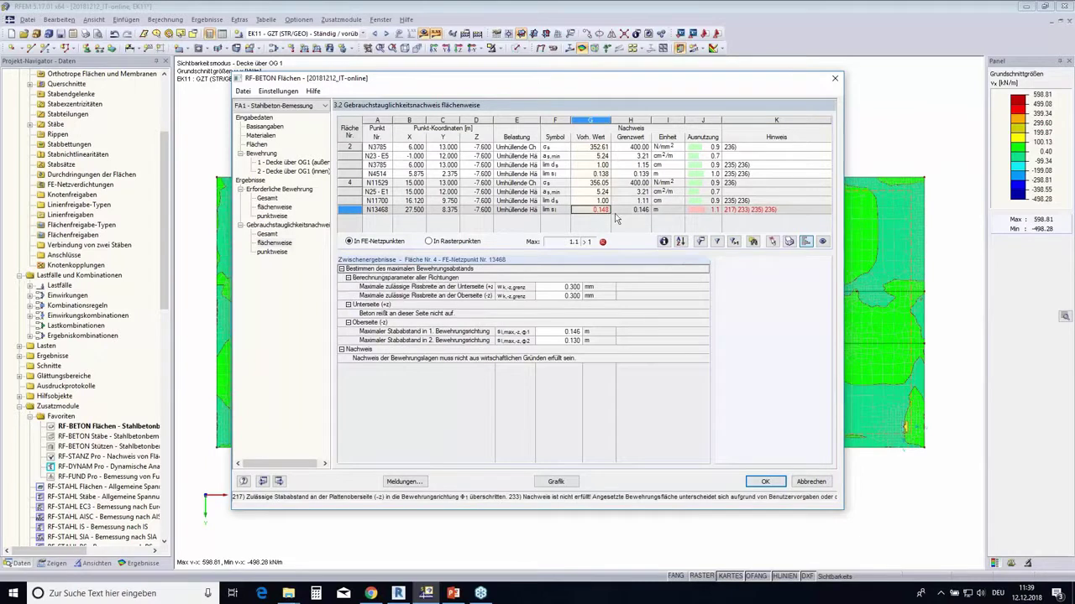
left_click(681, 243)
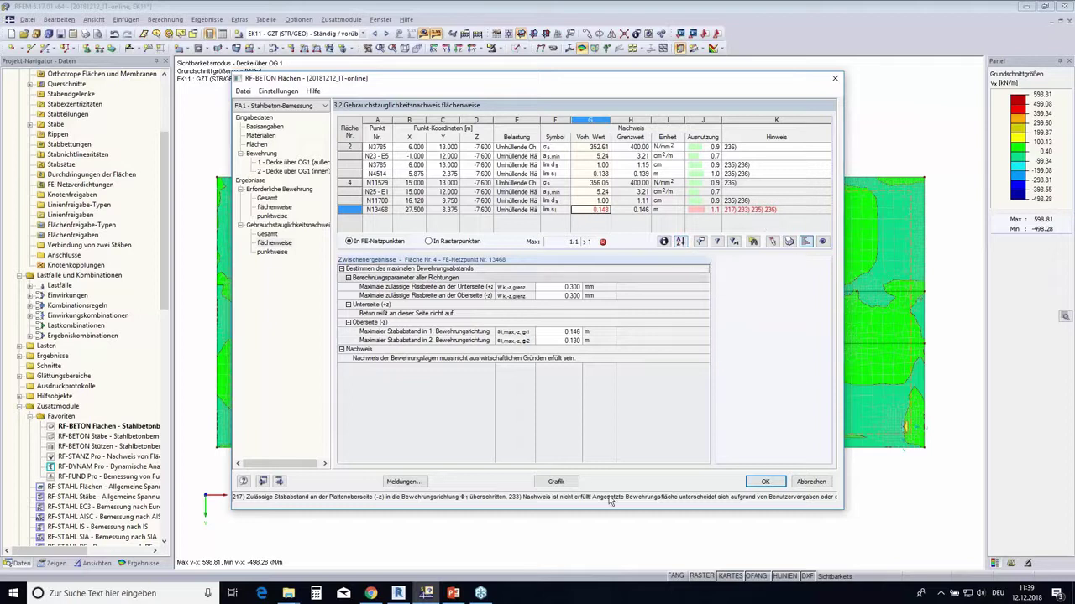
left_click(576, 482)
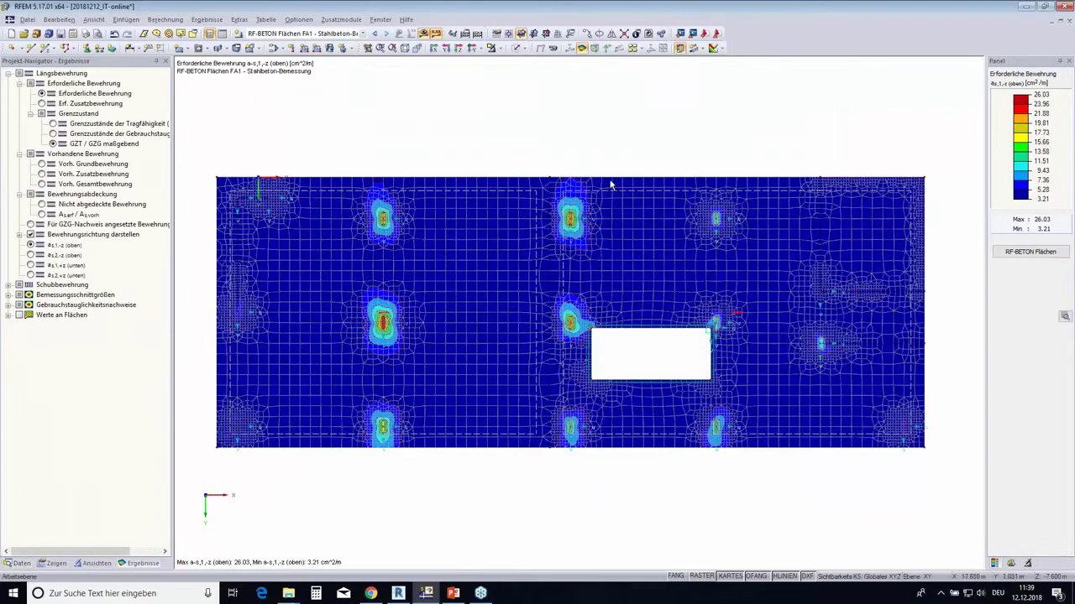
Plot utilisation for maximum bar spacing sl, labelling only the model's global extreme values.
left_click(19, 304)
left_click(19, 315)
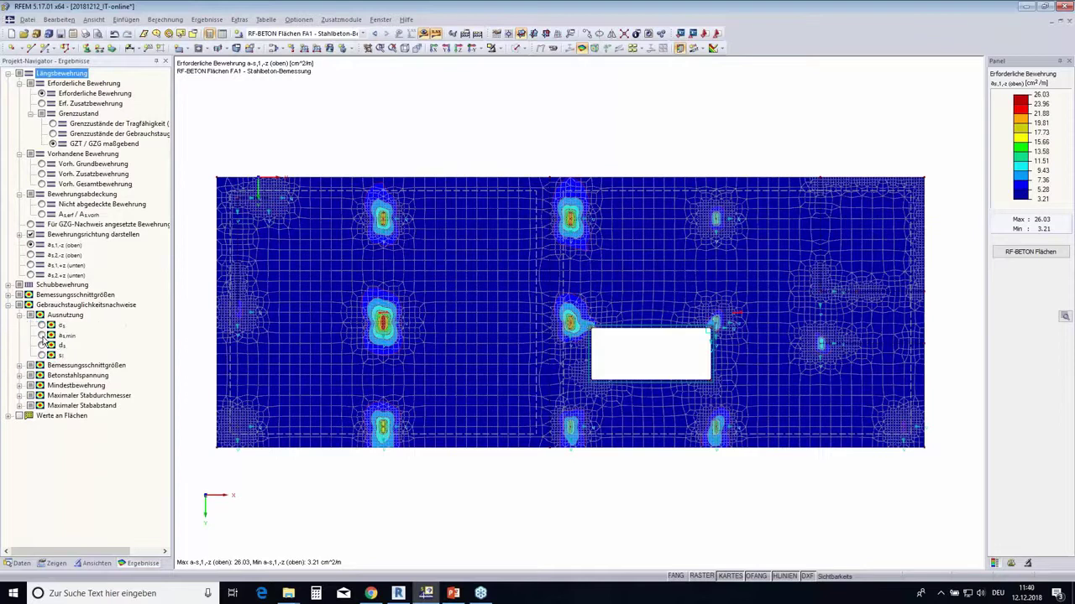
left_click(42, 355)
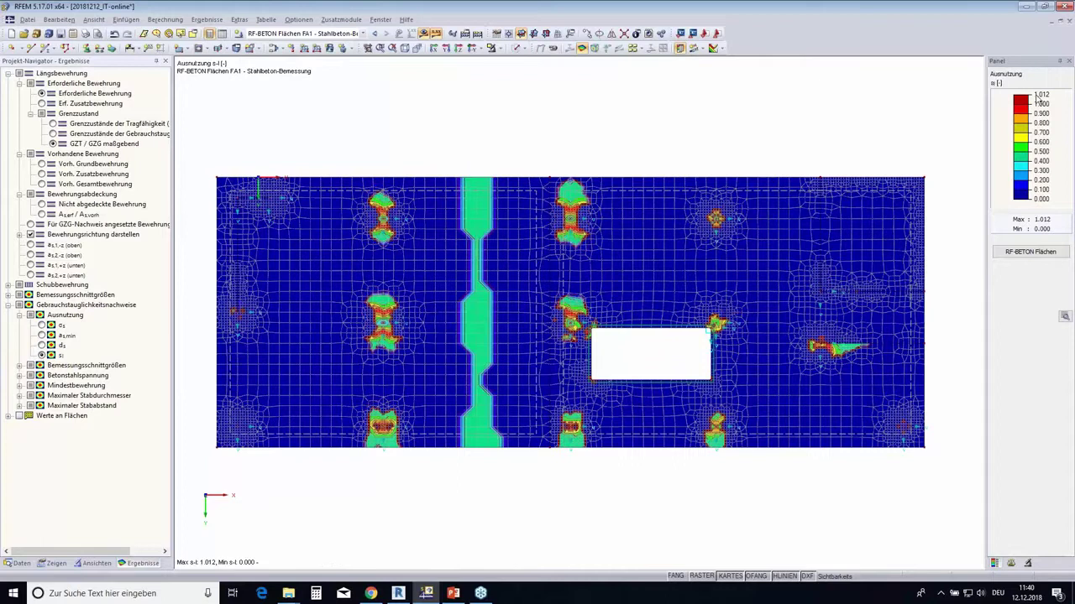
left_click(20, 415)
left_click(9, 416)
left_click(20, 465)
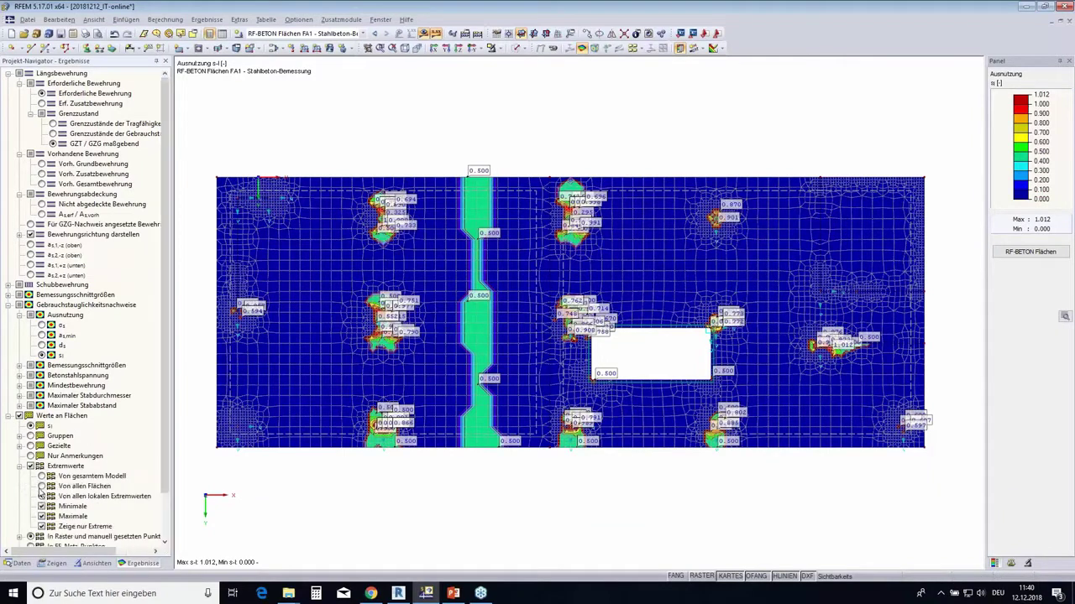
left_click(41, 476)
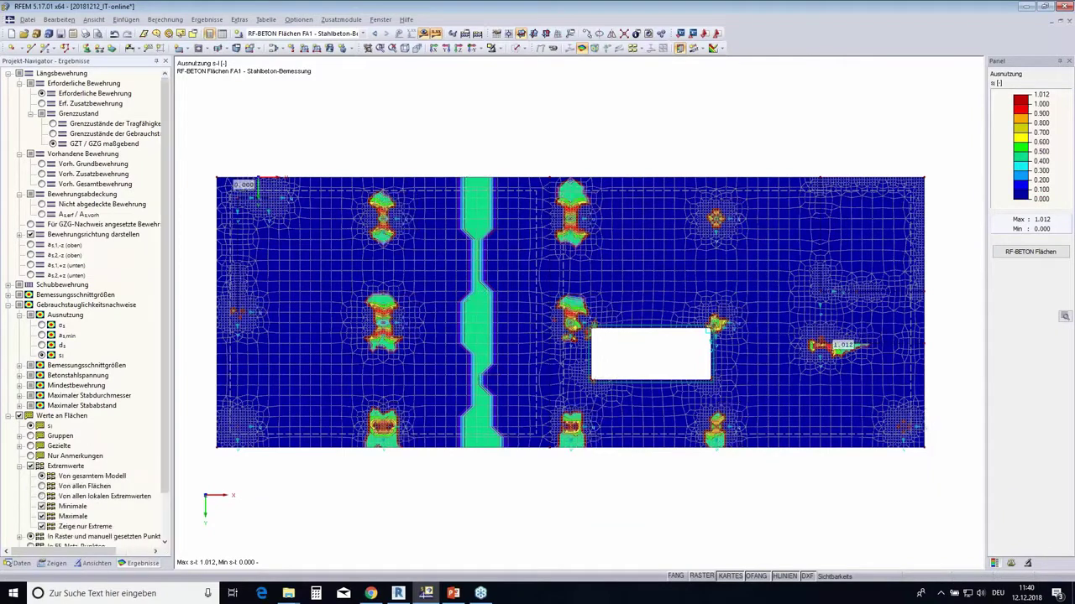
Fit the full slab in view, shift it right, and switch to required reinforcement results.
scroll(842, 359, "up", 1)
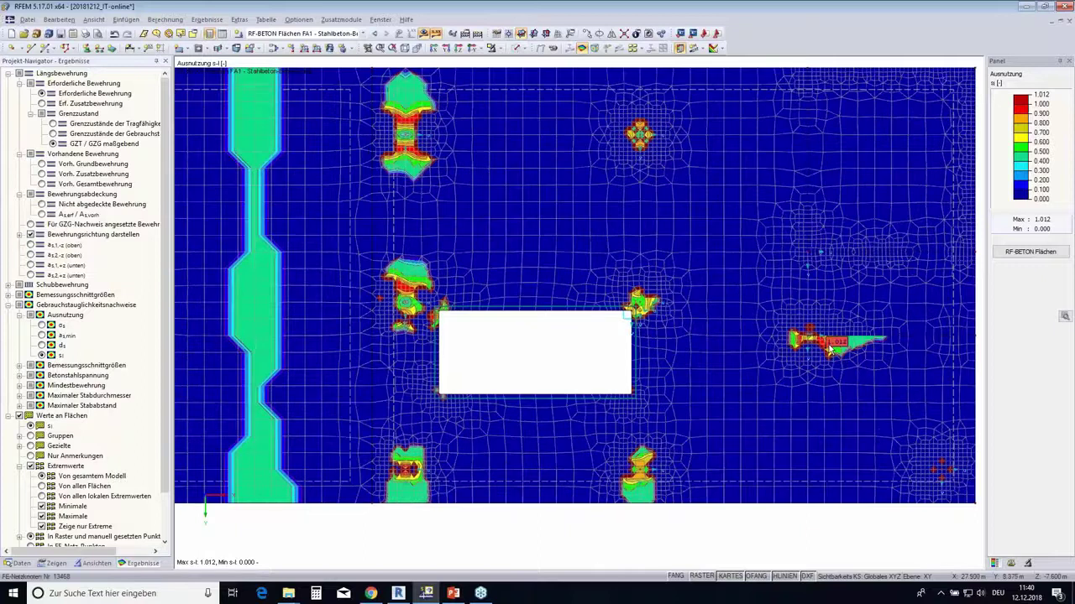
scroll(835, 354, "up", 2)
scroll(827, 349, "up", 2)
scroll(813, 344, "up", 1)
scroll(813, 344, "up", 2)
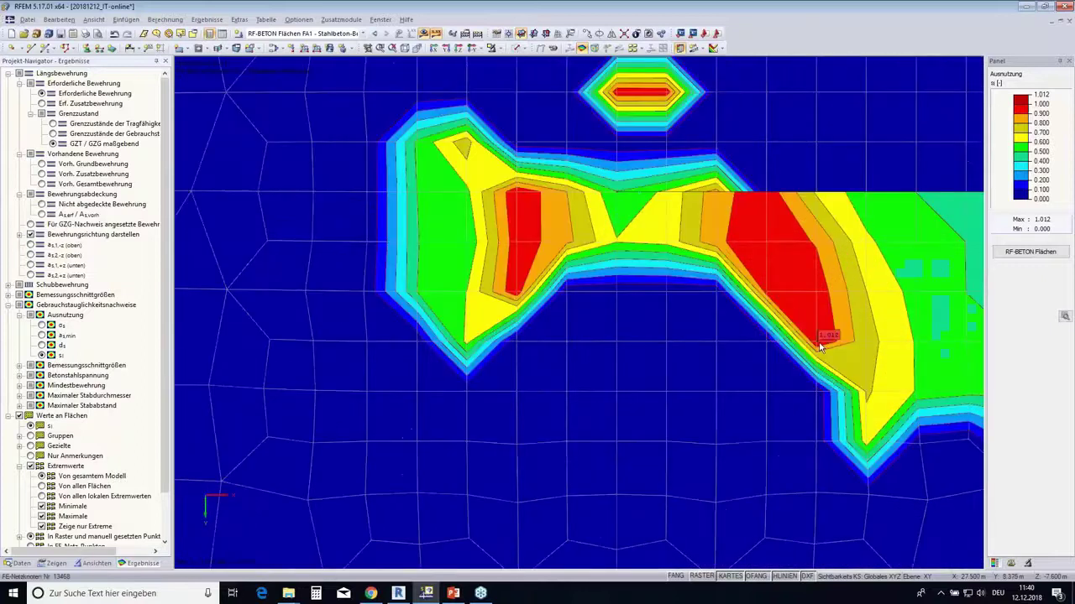
scroll(810, 336, "up", 2)
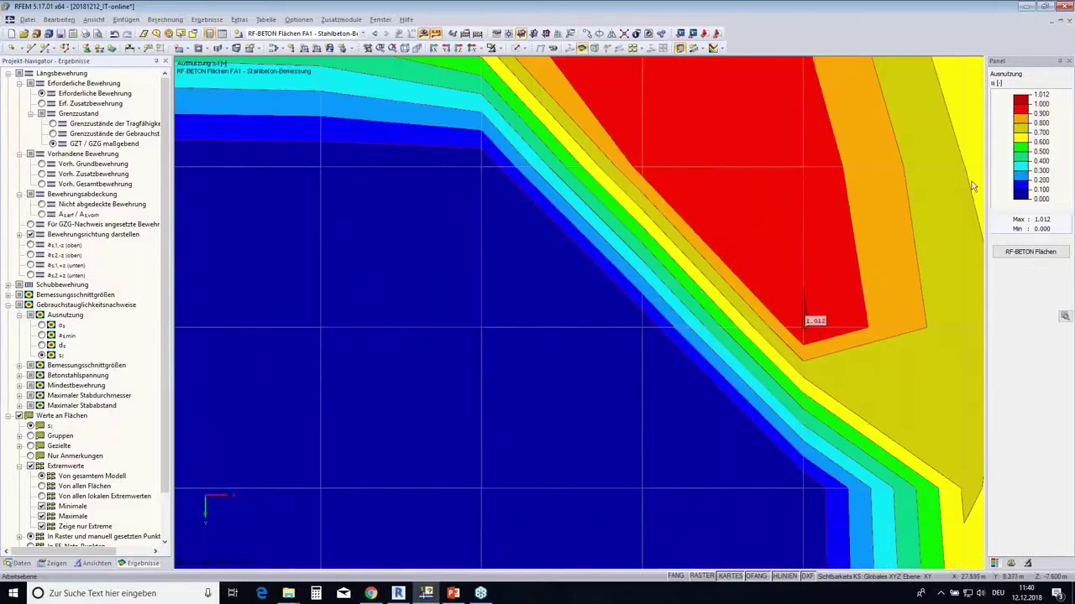
scroll(735, 333, "down", 2)
scroll(722, 356, "down", 2)
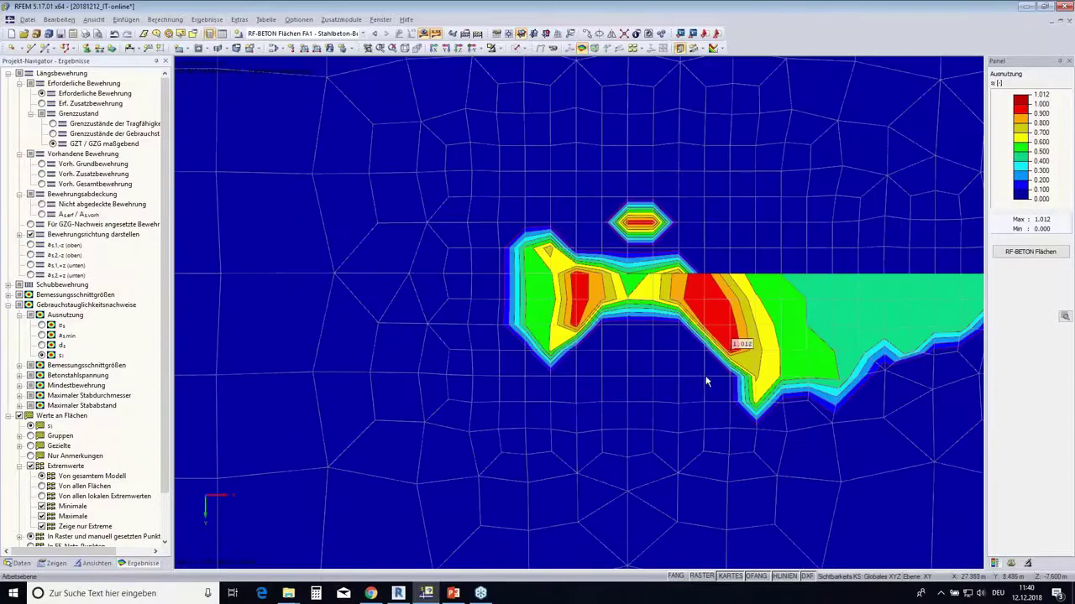
scroll(708, 377, "down", 3)
scroll(831, 363, "down", 1)
scroll(831, 363, "down", 1)
scroll(830, 366, "down", 1)
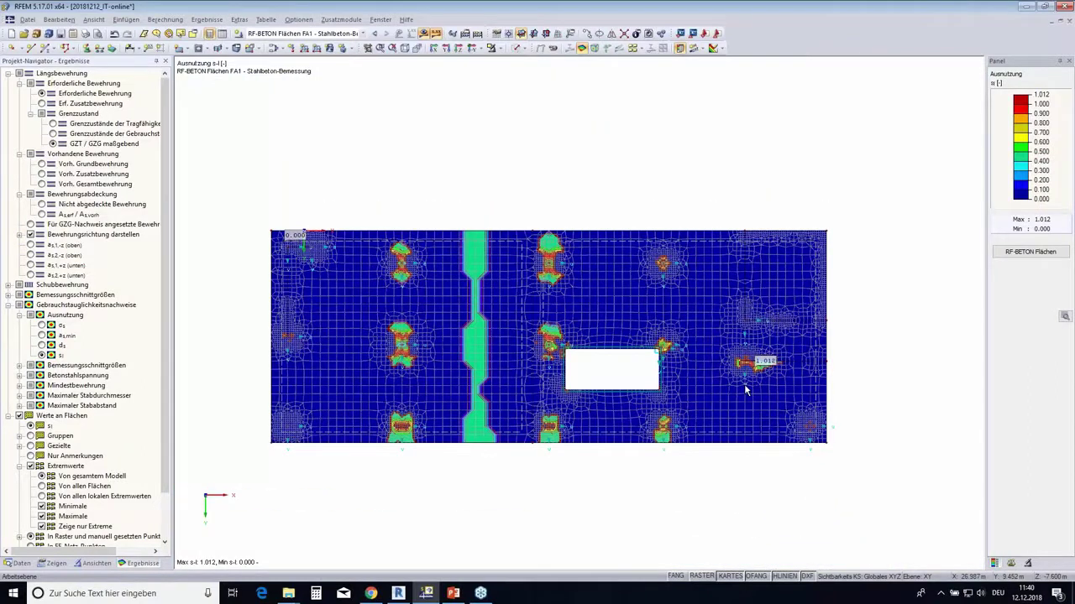
scroll(626, 377, "up", 1)
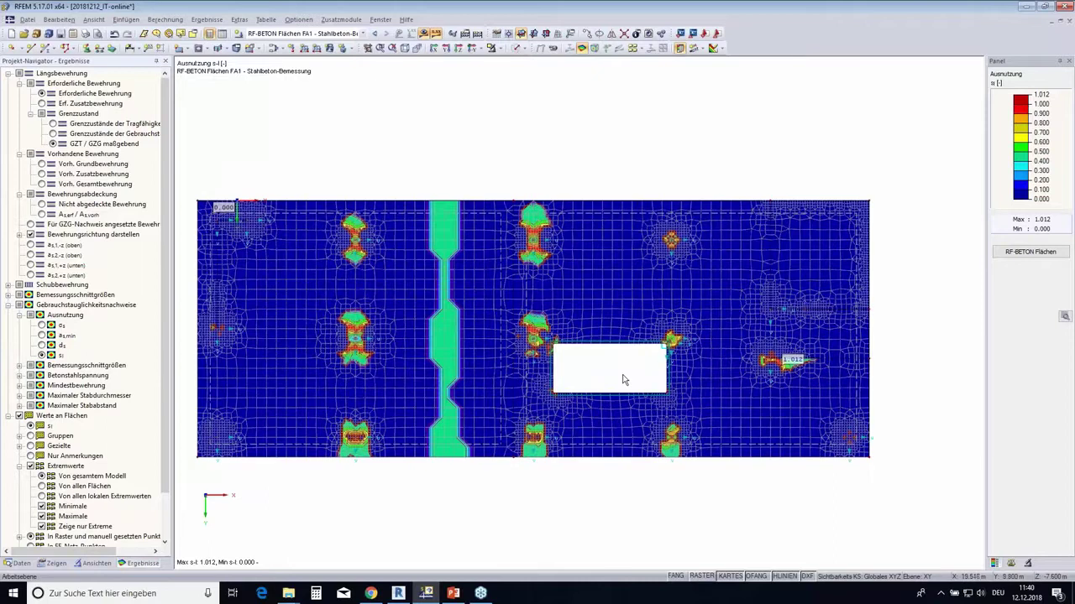
middle_click_drag(620, 376, 667, 367)
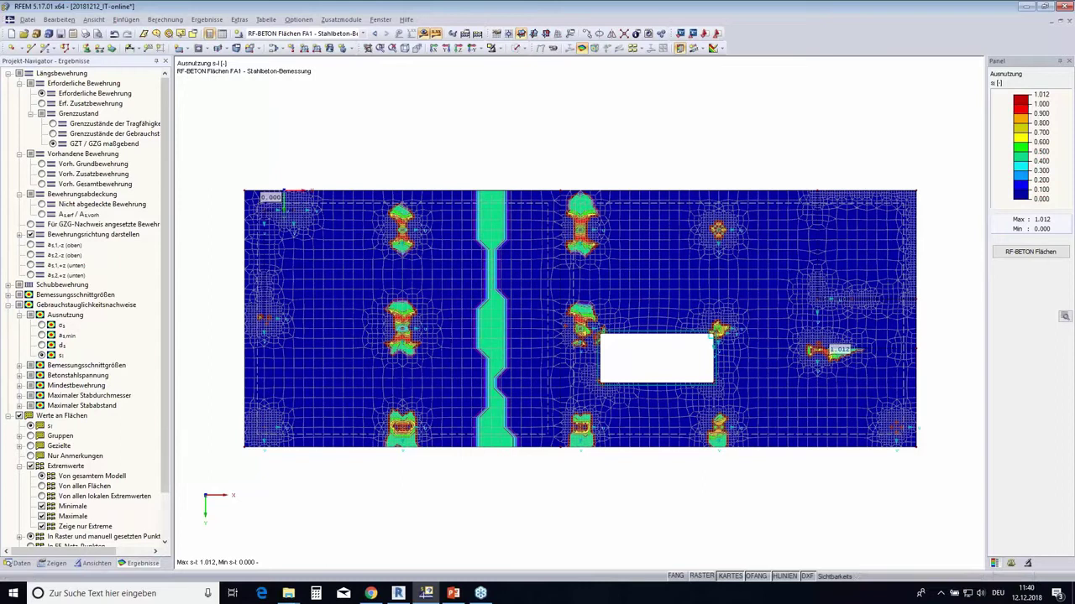
mouse_move(166, 188)
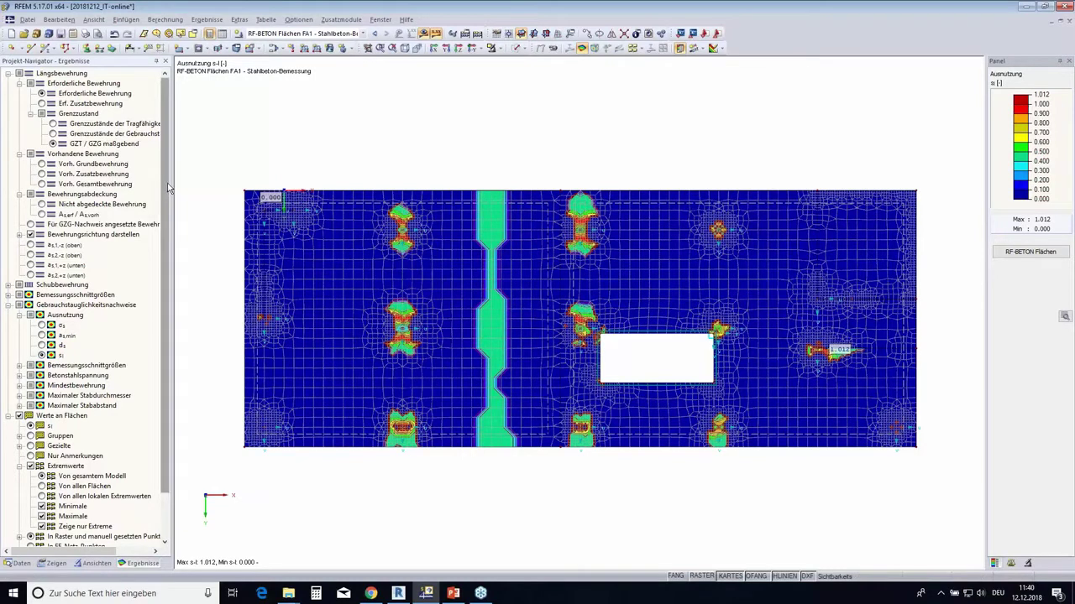
left_click(42, 93)
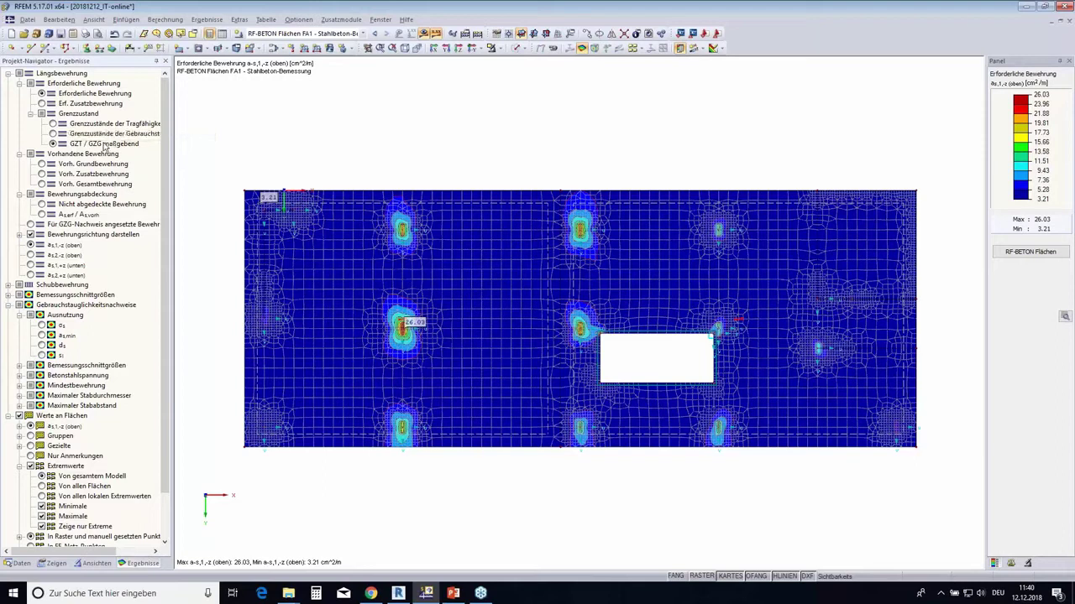
Hide value labels and compare bottom and top reinforcement contours, ending on as,-z (oben).
left_click(31, 245)
left_click(19, 415)
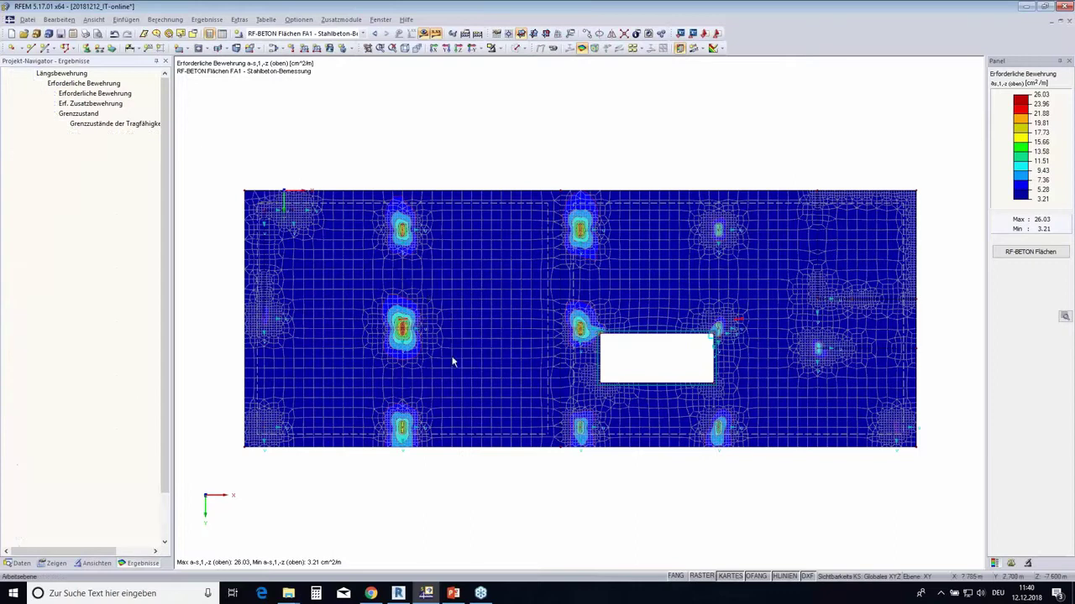
scroll(700, 343, "up", 2)
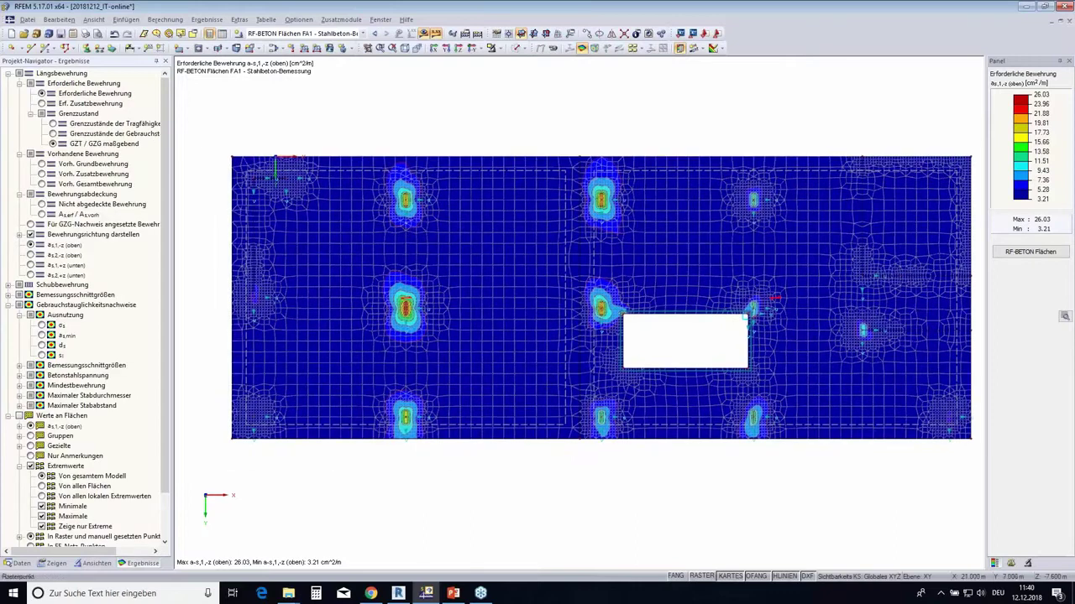
left_click(30, 264)
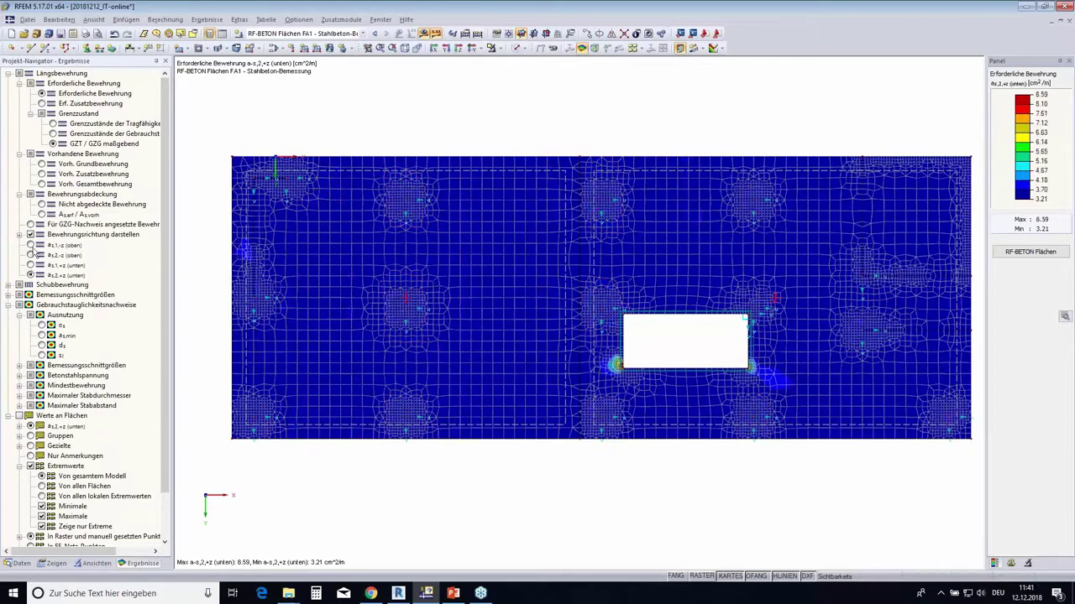
left_click(30, 245)
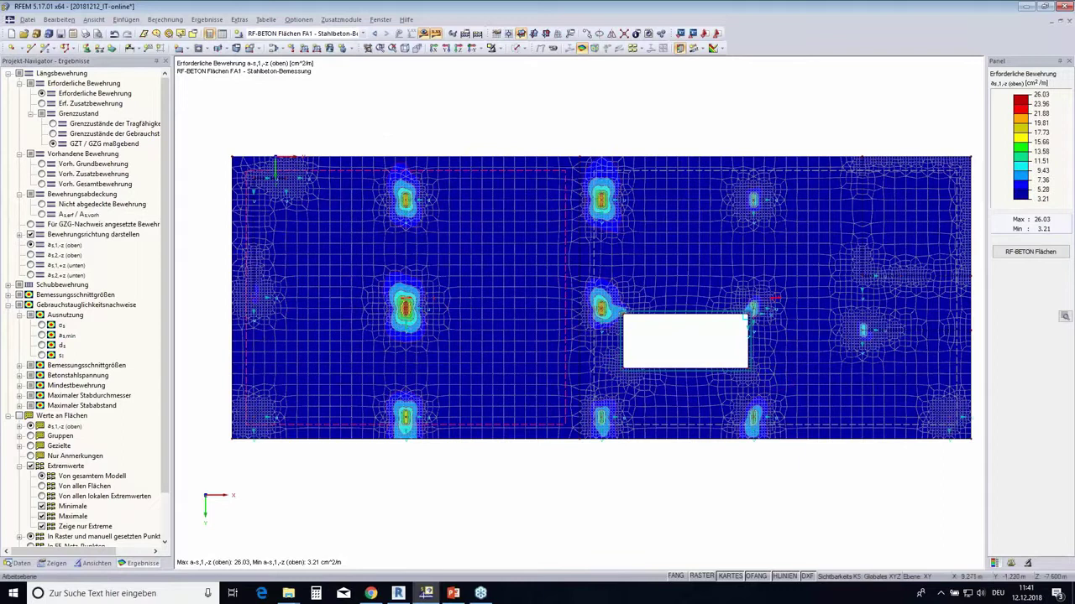
Show only the selected slab part and switch the navigator to the model data tree.
left_click(500, 49)
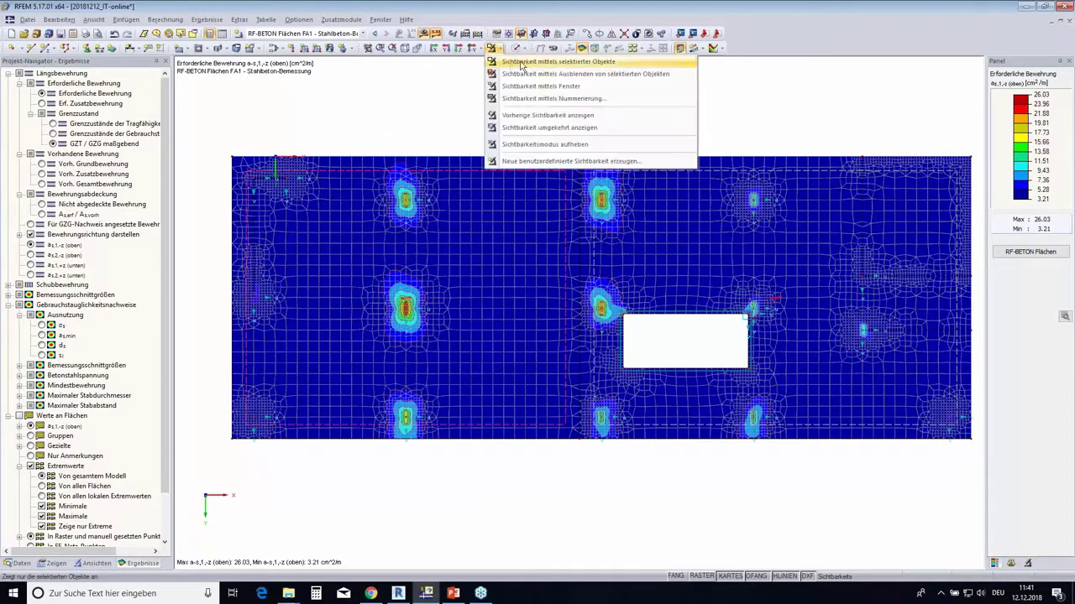
left_click(522, 65)
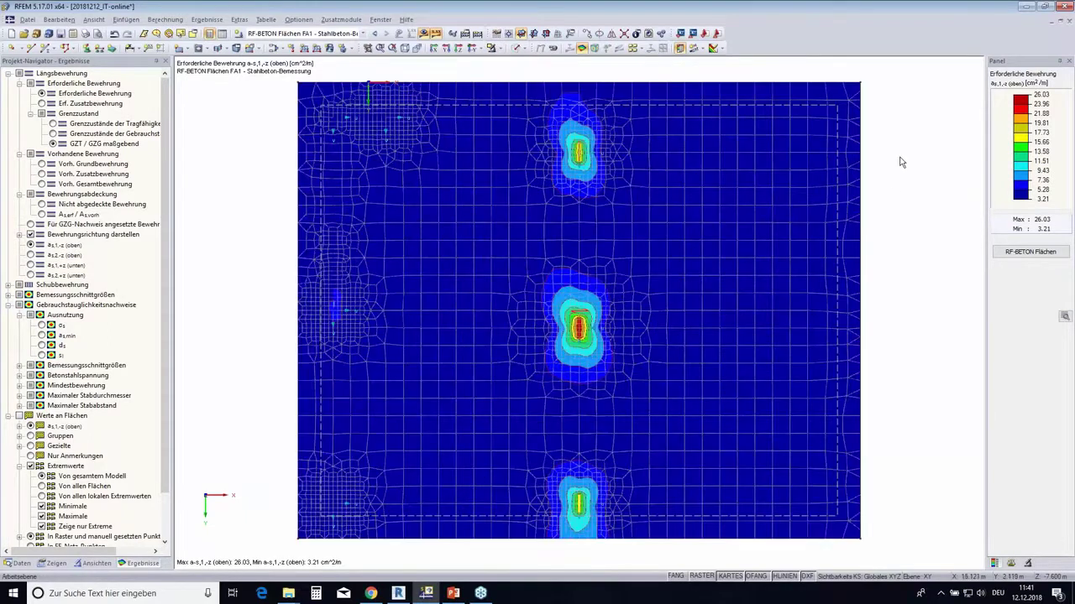
left_click(20, 563)
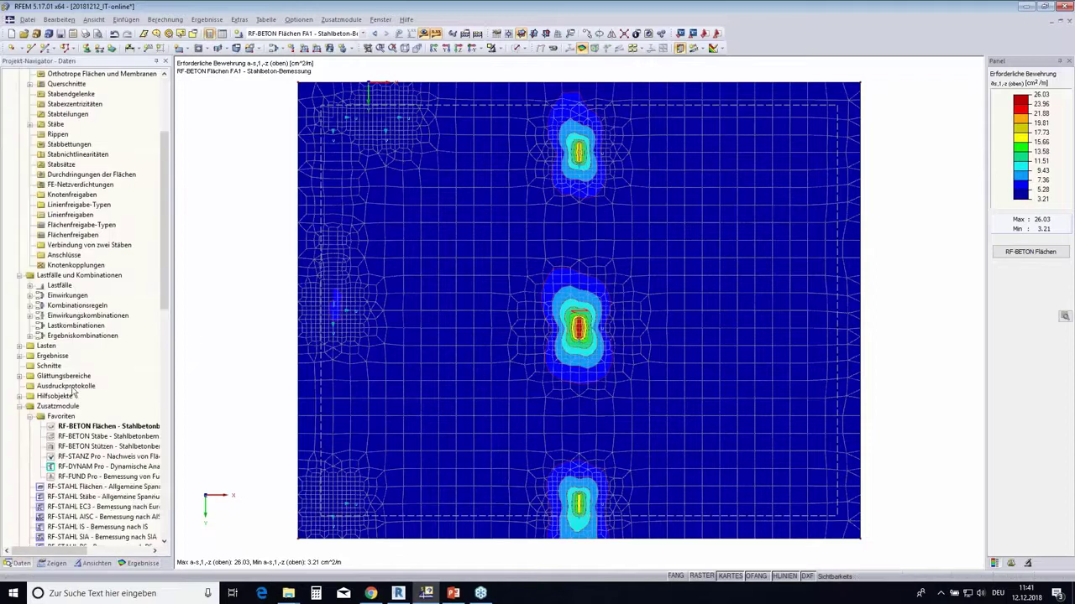
Create printout report AP1 with RF-BETON Flächen results only, excluding RFEM-Daten and Eingabedaten.
right_click(74, 388)
left_click(139, 399)
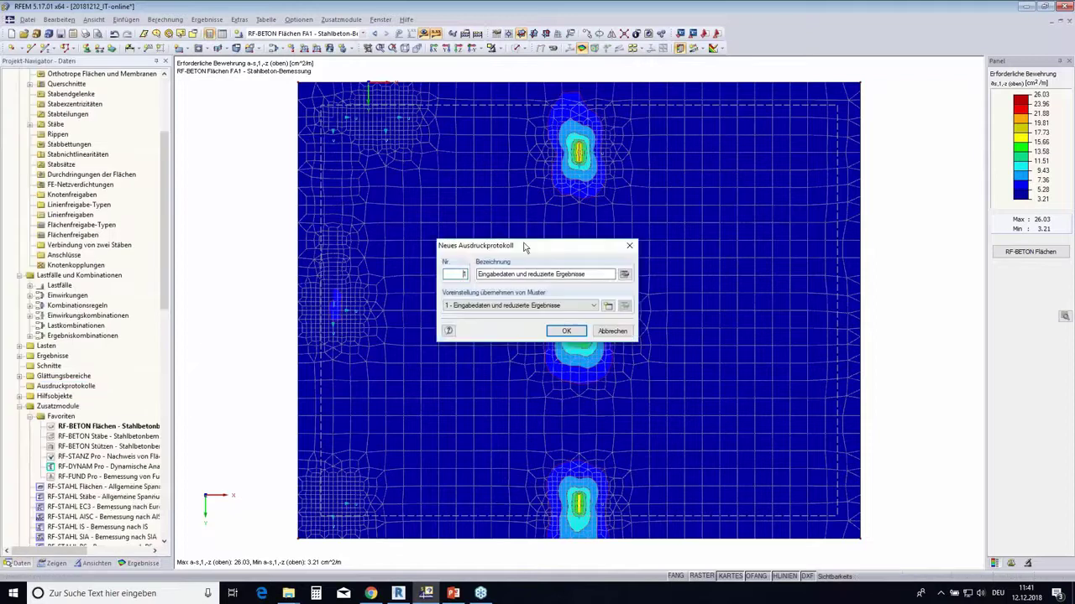
key("Return")
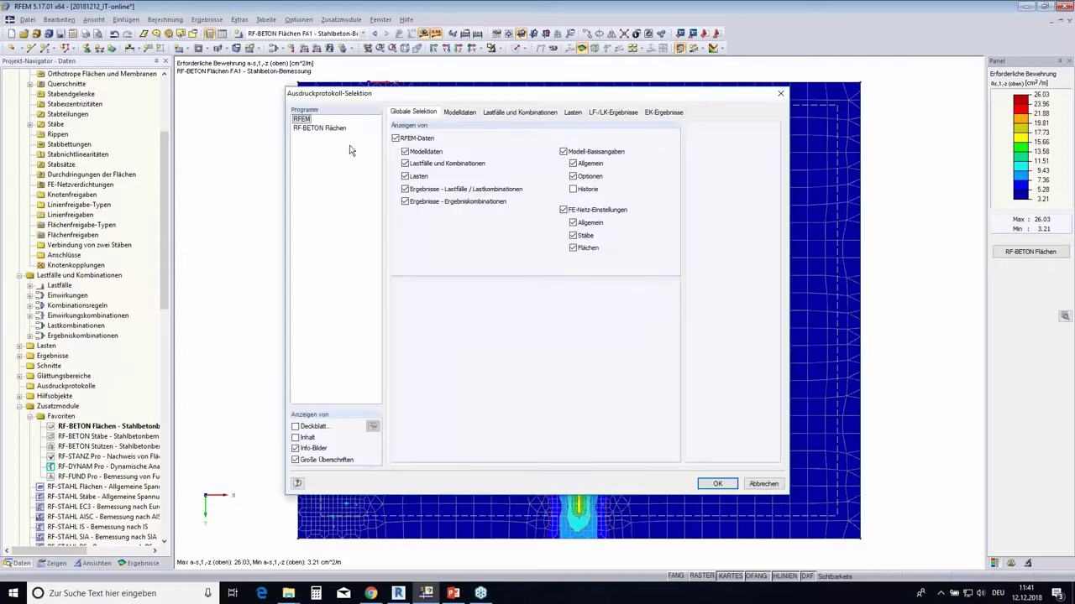
left_click(396, 138)
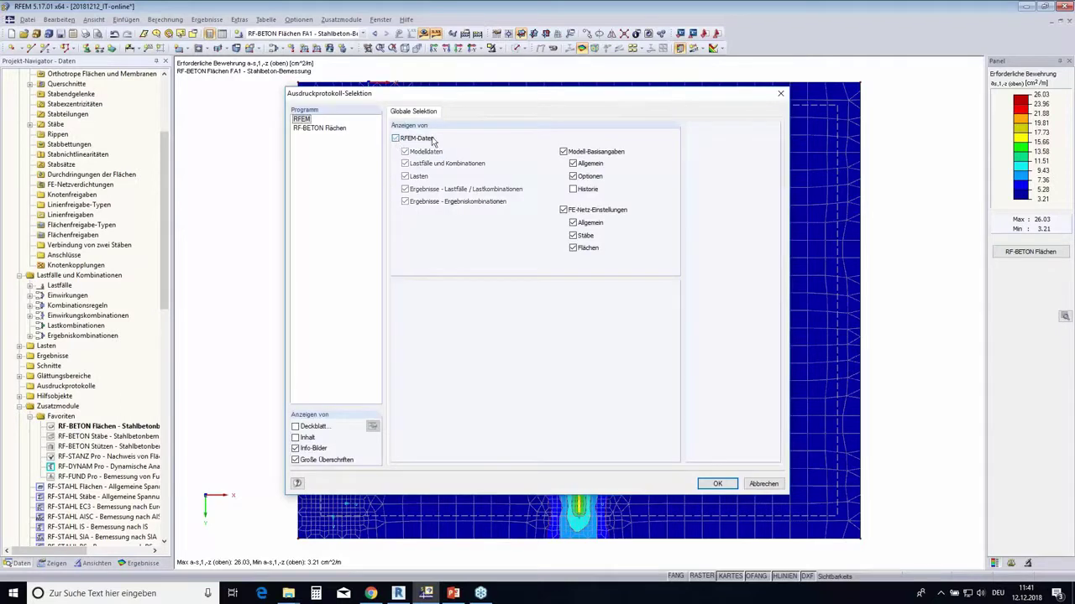
left_click(321, 127)
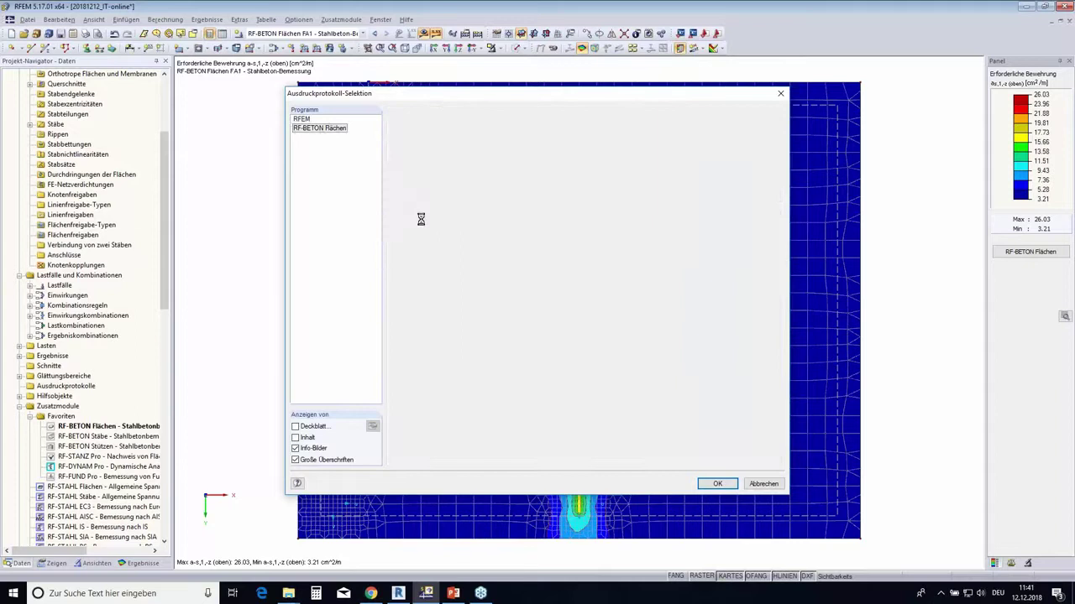
left_click(421, 156)
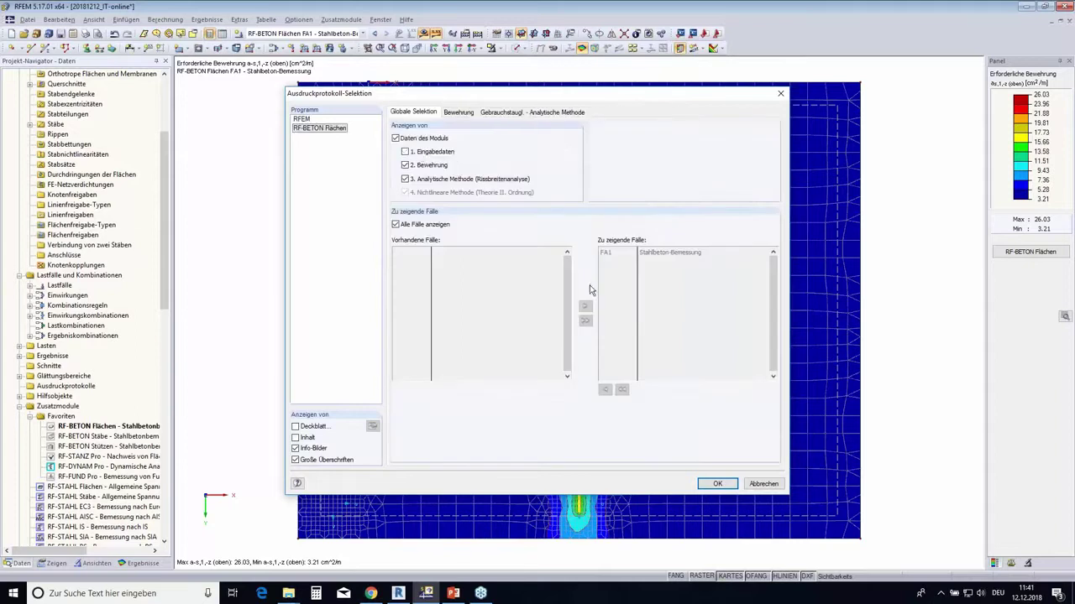
left_click(719, 485)
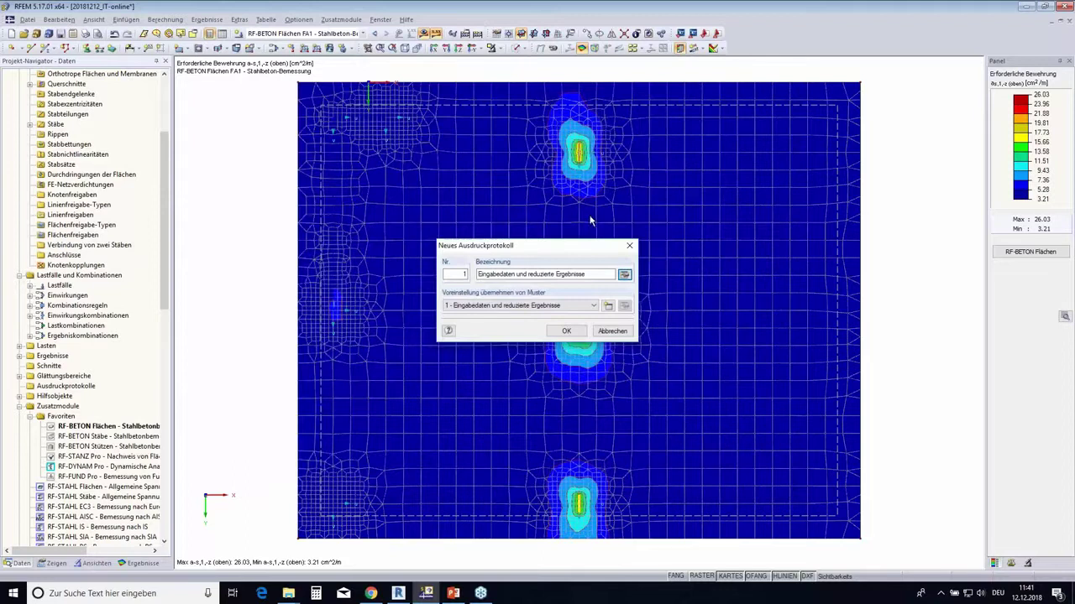
left_click(566, 331)
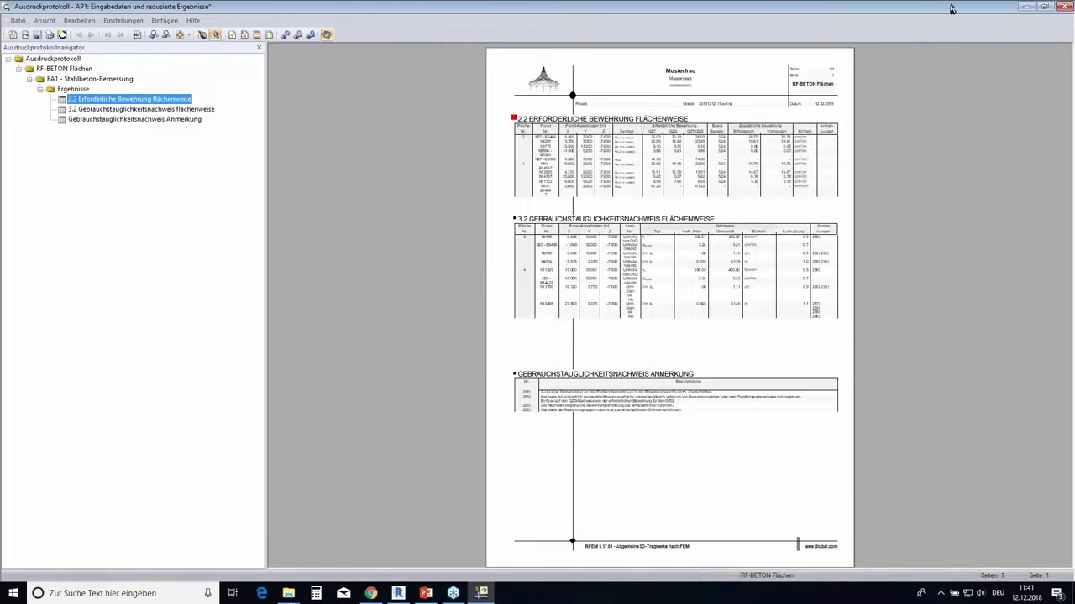
Close printout report AP1 and save it.
left_click(1060, 6)
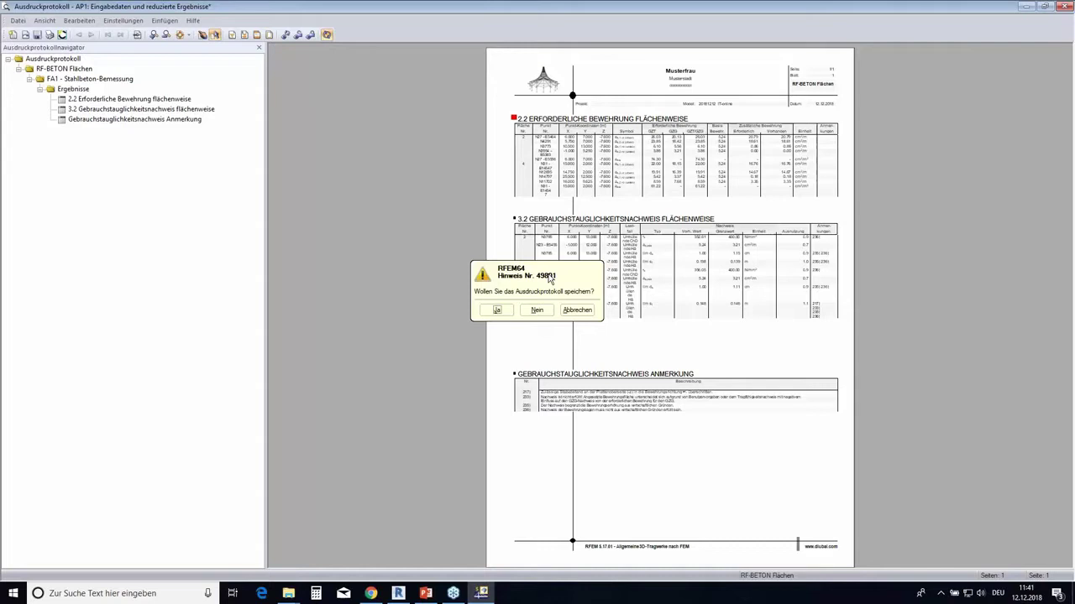
left_click(495, 312)
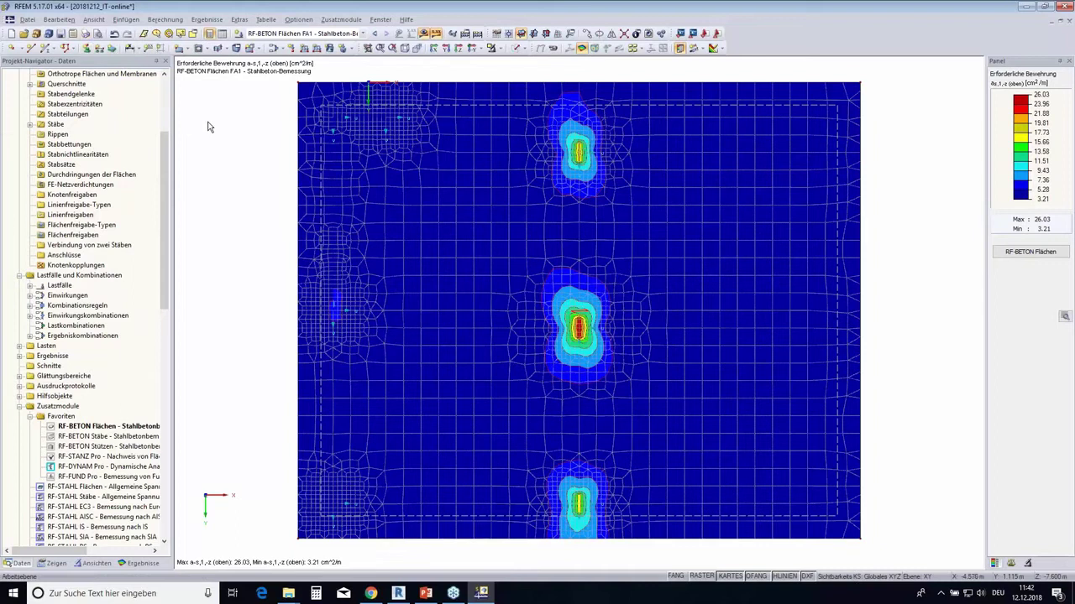
Save the model and open the Seriendruck result settings for graphic printing.
key("ctrl+s")
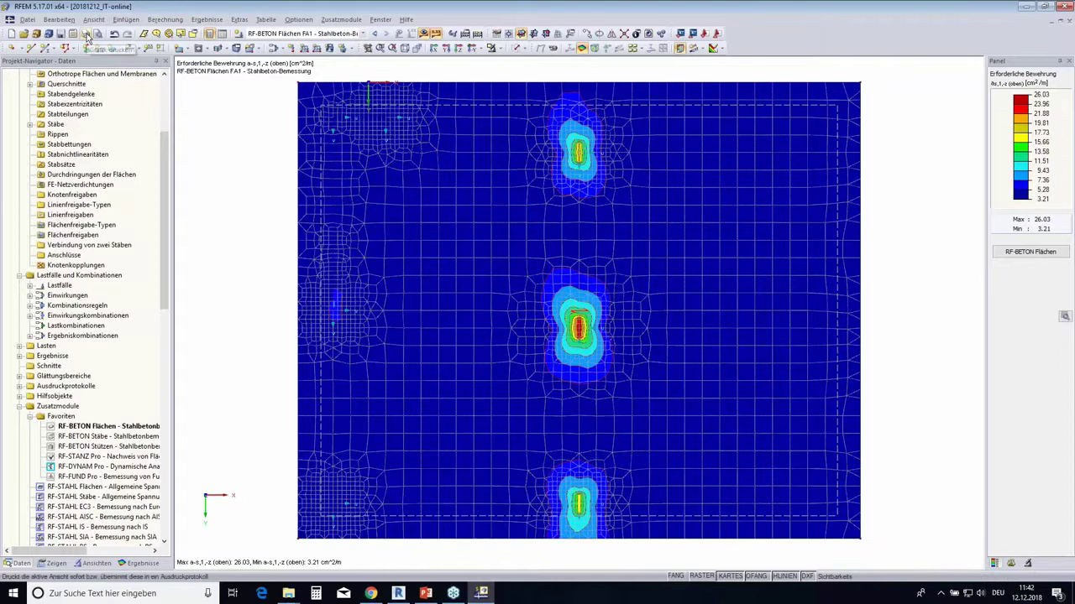
left_click(85, 34)
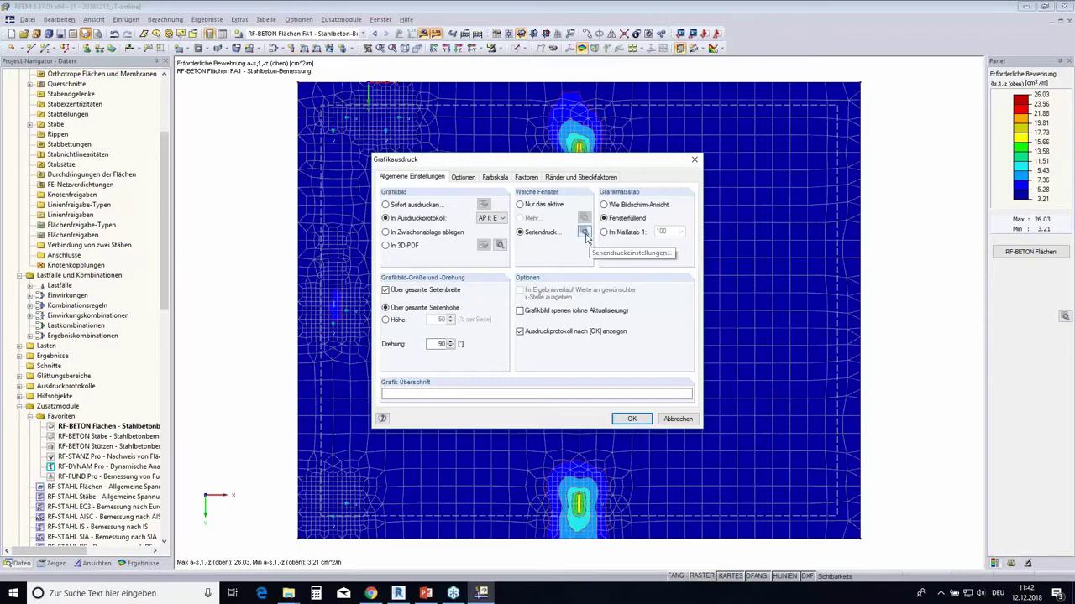
left_click(585, 233)
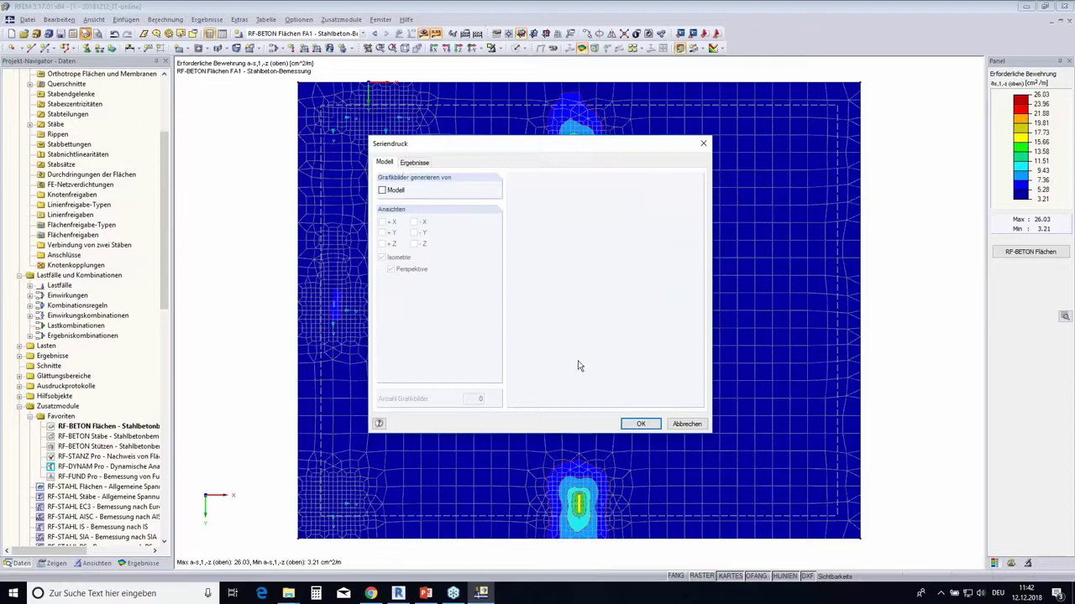
left_click(413, 163)
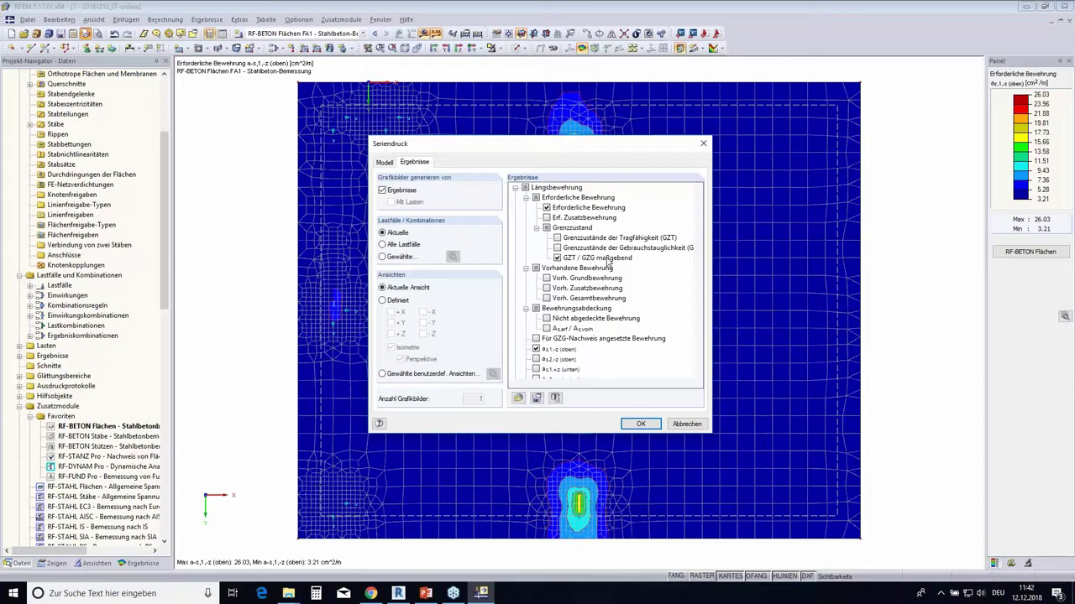
Select the as,2,-z (oben), as,1,+z (unten) and a_sw graphics and print them into the report.
scroll(636, 322, "down", 2)
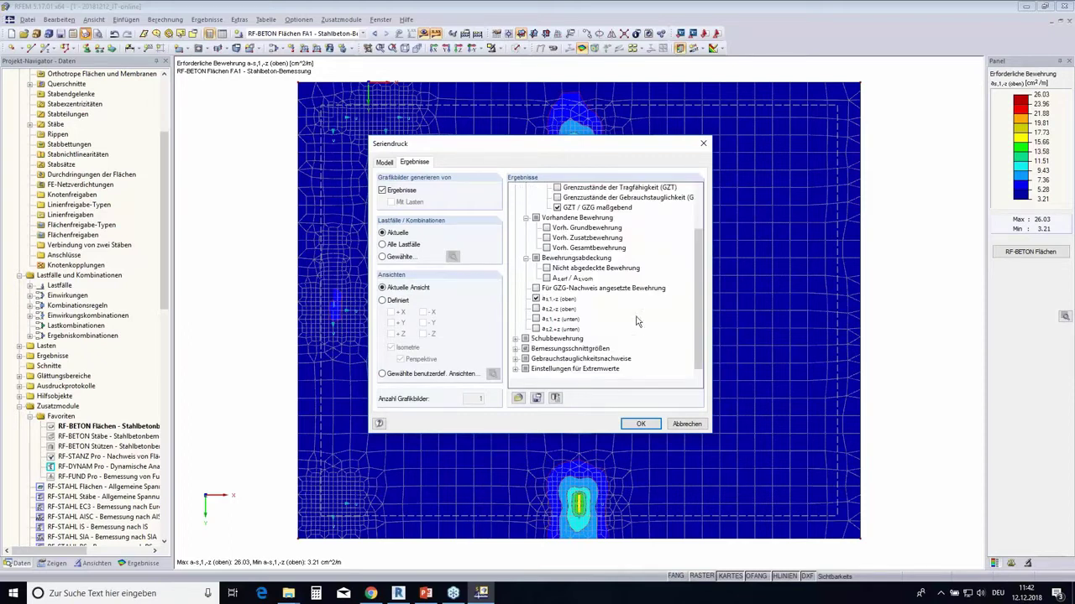
left_click(535, 309)
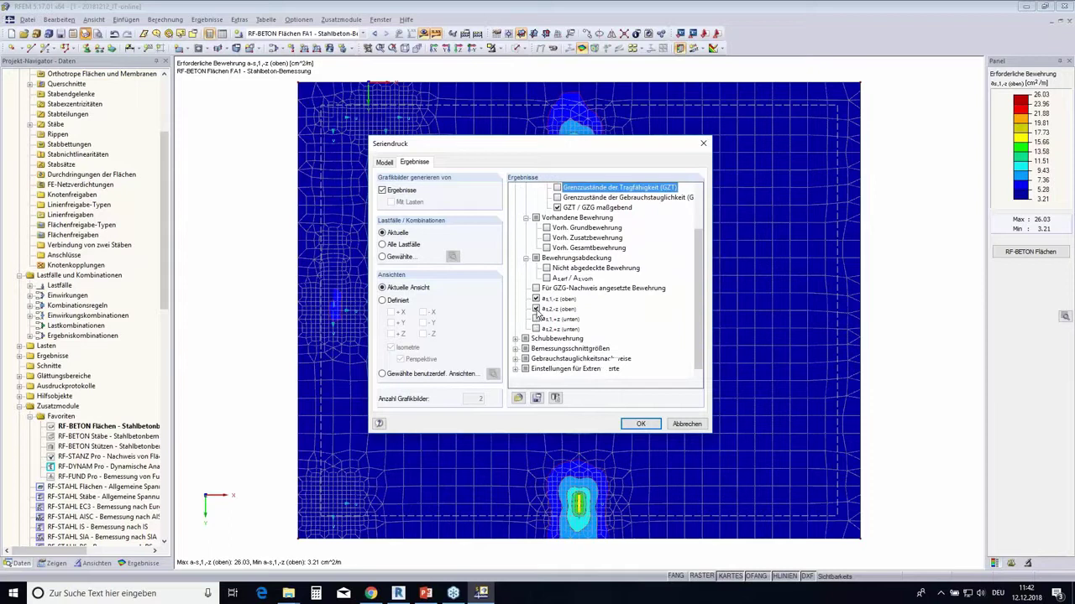
left_click(535, 319)
left_click(515, 338)
left_click(536, 309)
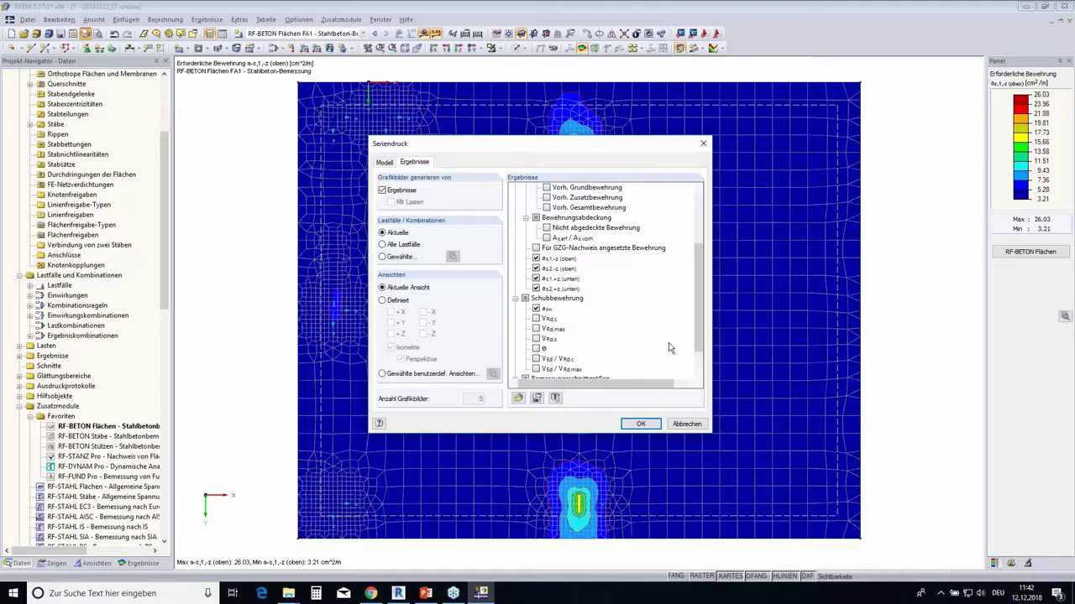
left_click(636, 426)
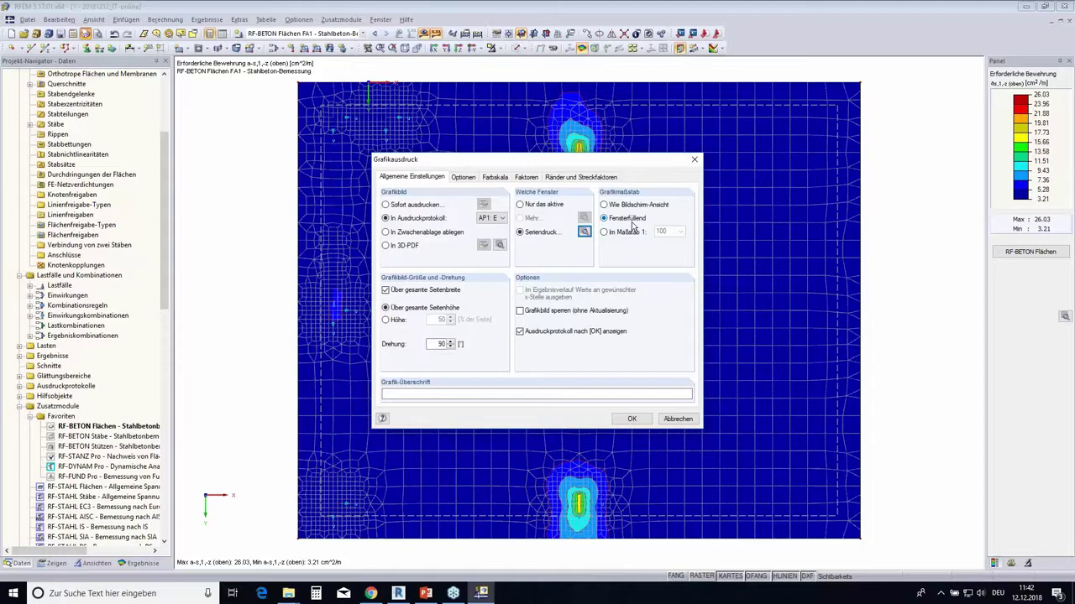
left_click(632, 419)
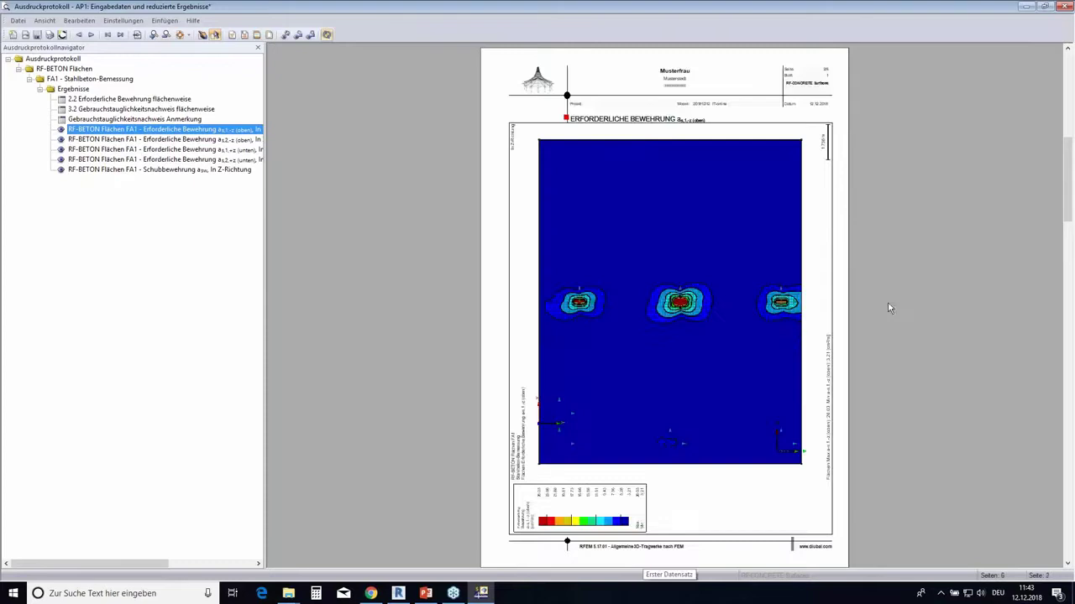
Export the printout report to PDF as 1.pdf.
left_click(17, 21)
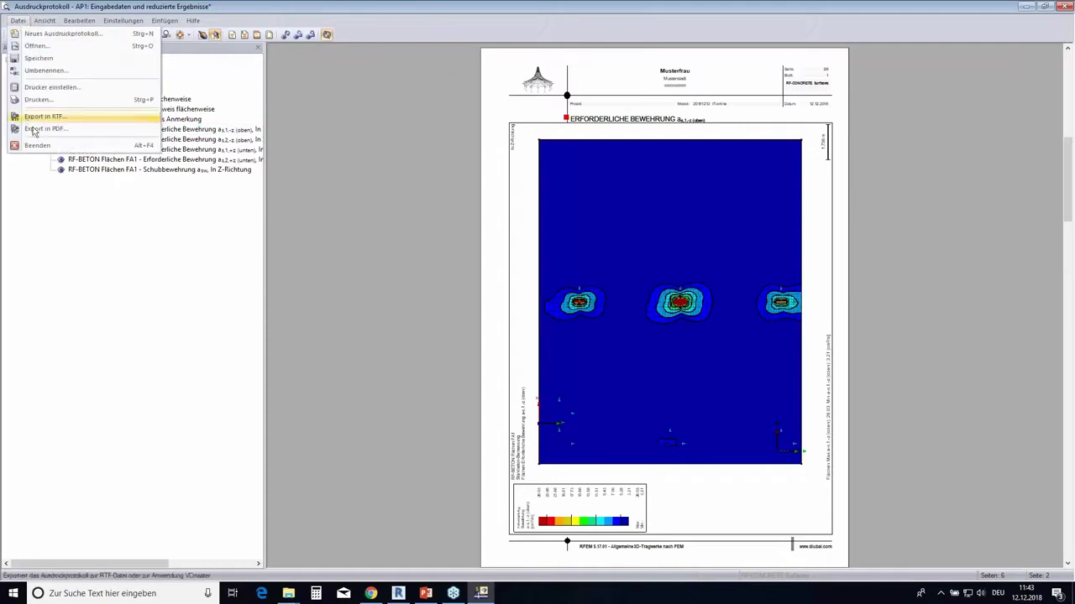
left_click(51, 129)
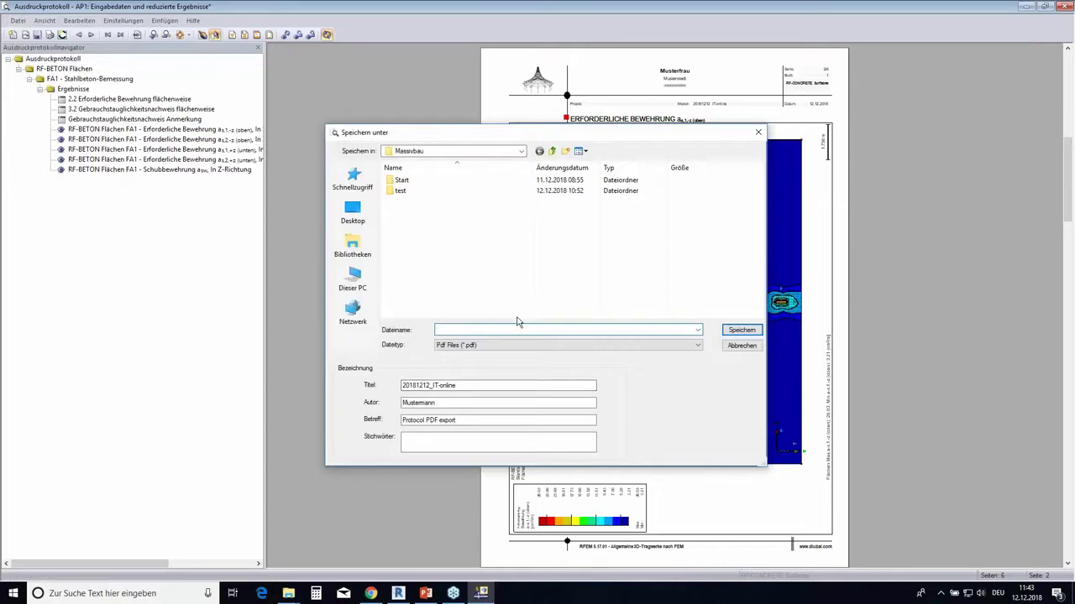
type("1")
left_click(742, 344)
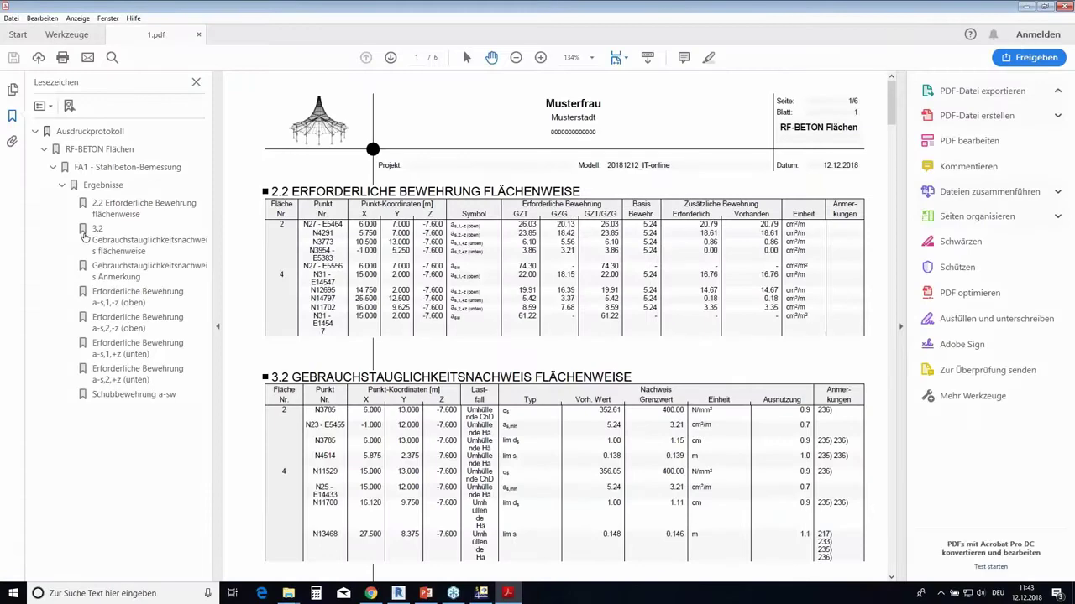
Jump to the a-s,1,-z (oben) page, rotate it clockwise and fit the full page.
left_click(127, 291)
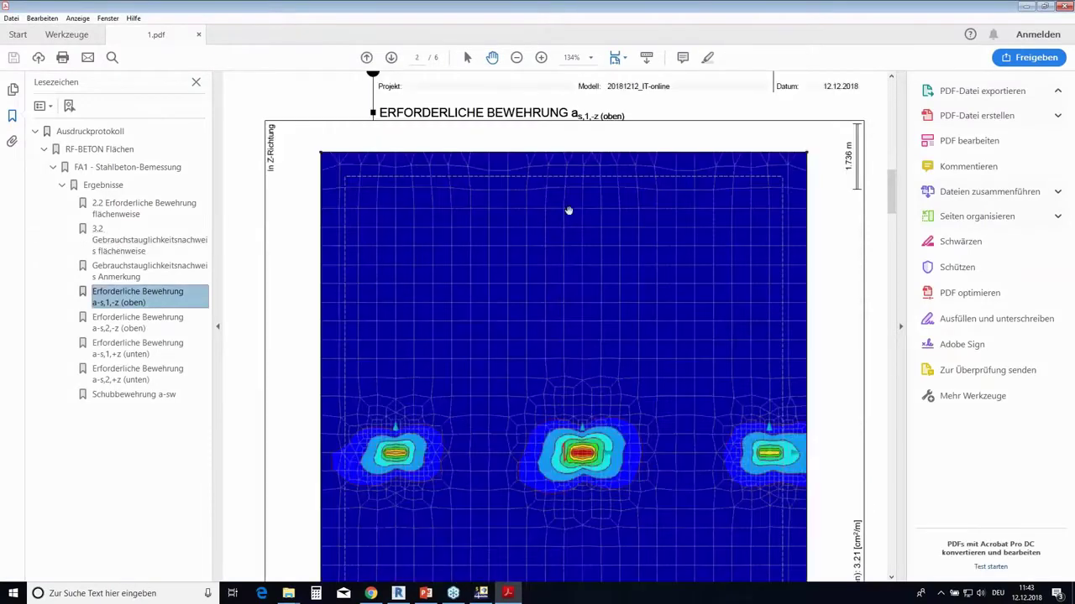
right_click(623, 266)
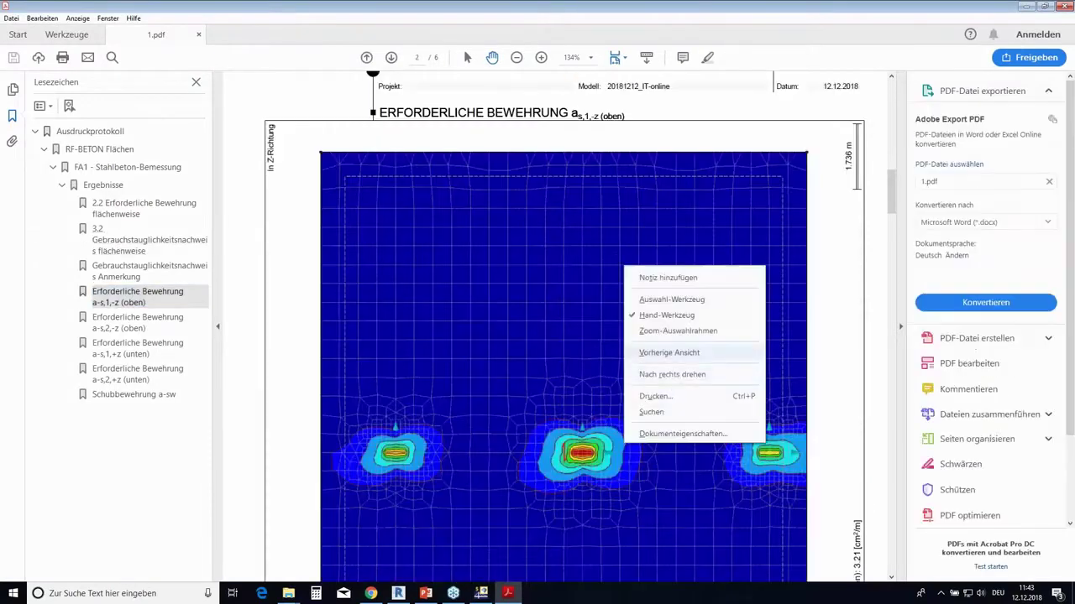
left_click(672, 375)
left_click(624, 59)
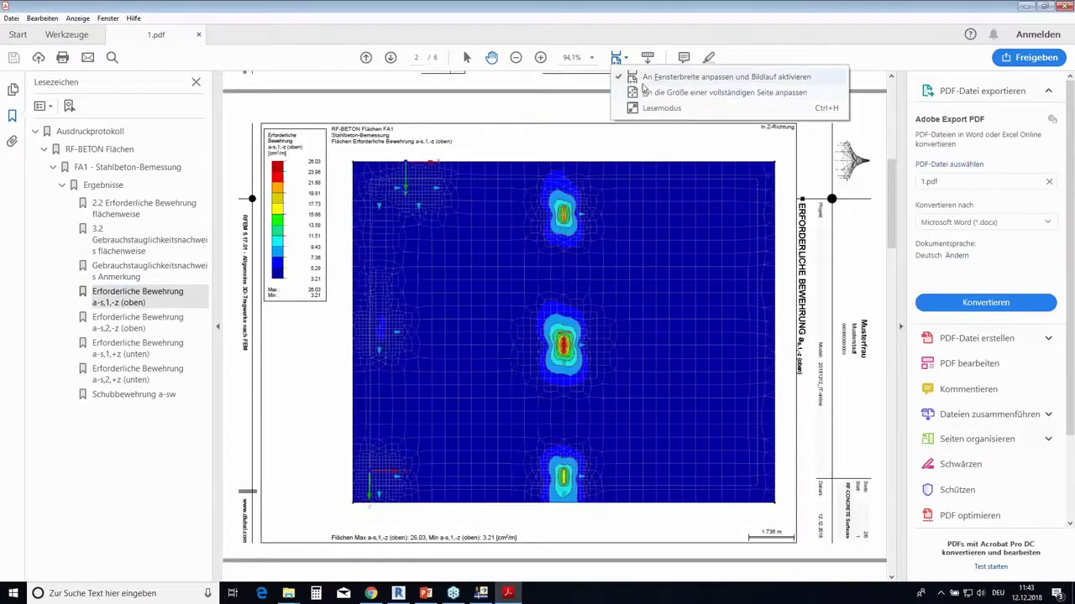
left_click(660, 90)
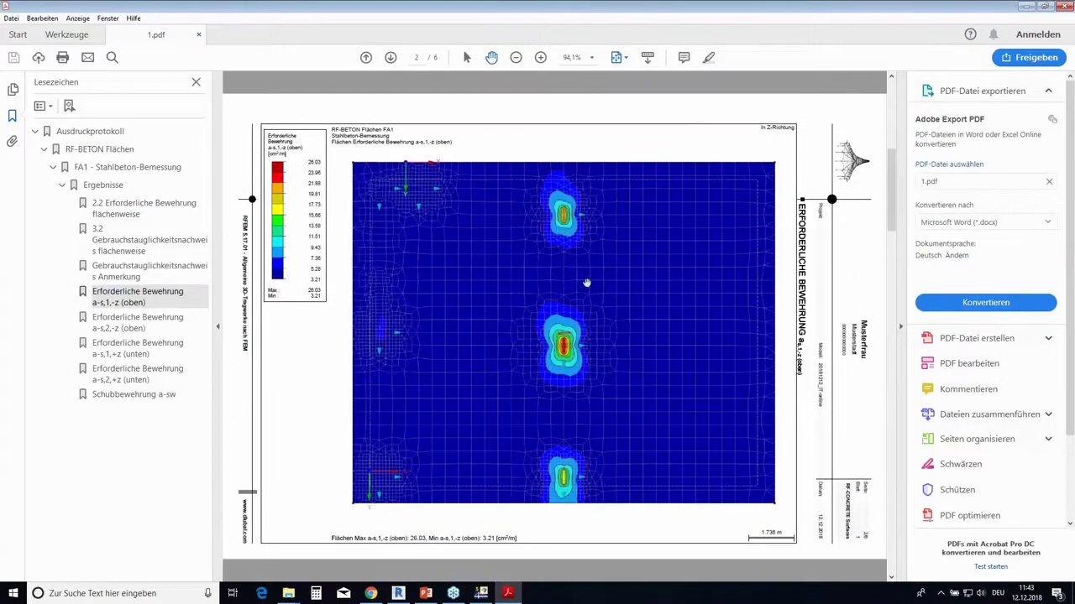
Scroll through contour pages 2–5, then close Acrobat Reader.
scroll(567, 351, "down", 1)
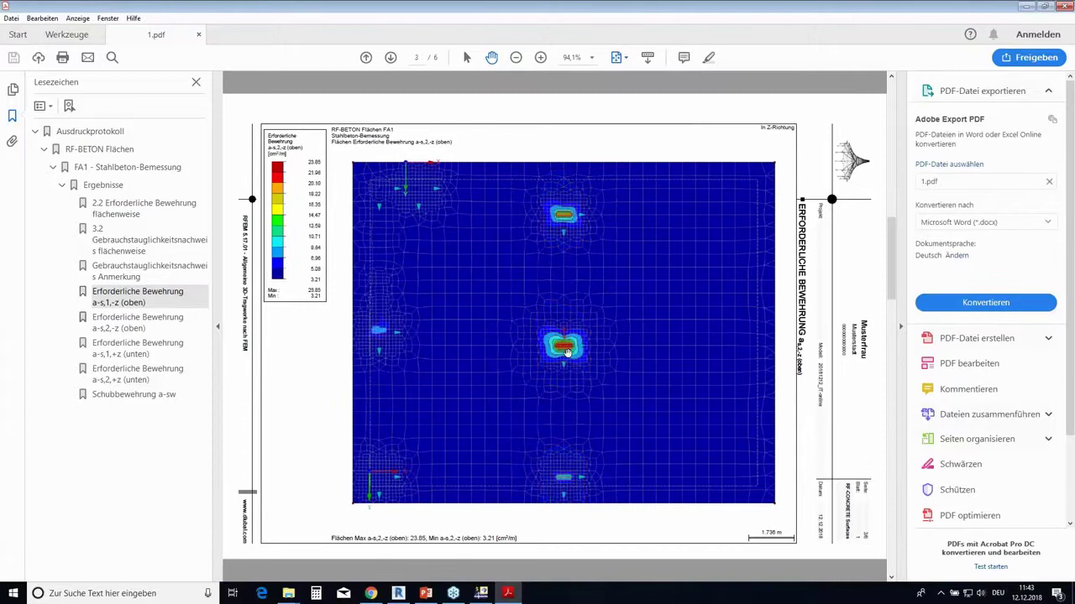
scroll(579, 351, "down", 1)
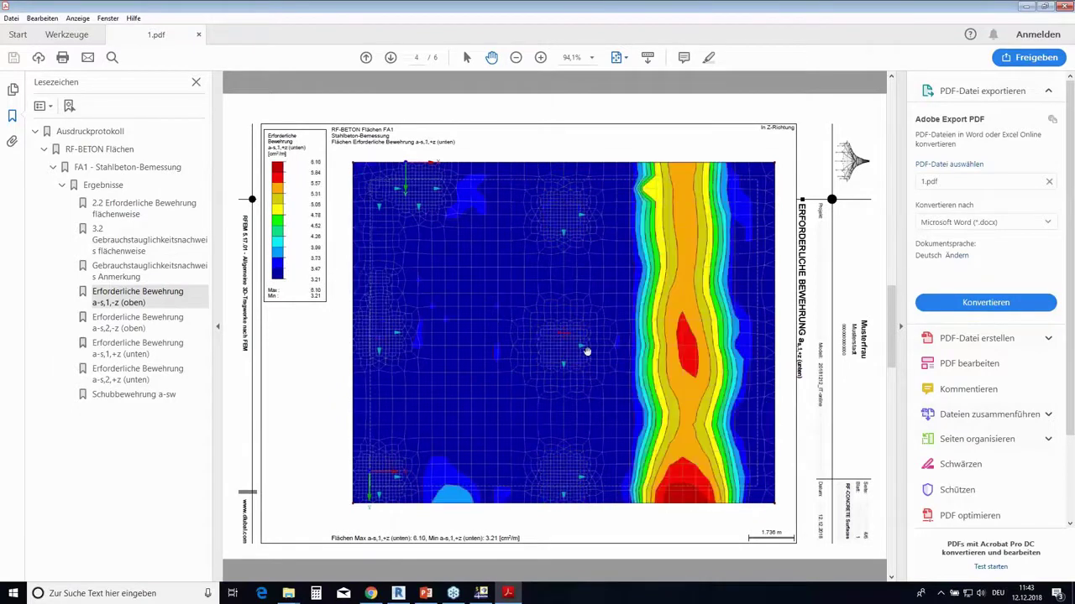
scroll(587, 351, "up", 1)
scroll(587, 351, "up", 1)
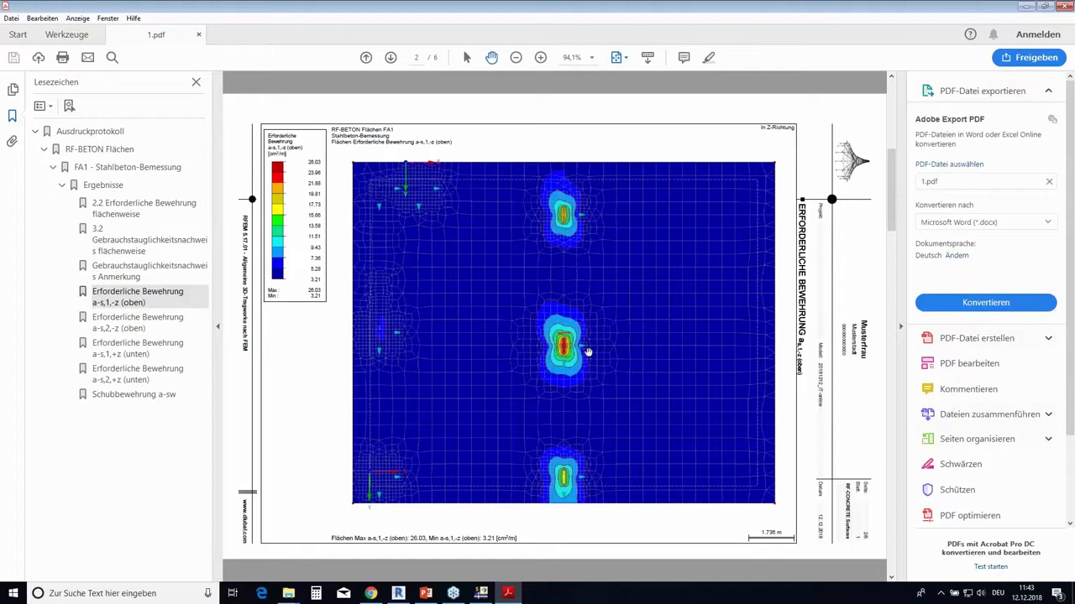
scroll(648, 376, "down", 2)
scroll(660, 370, "down", 2)
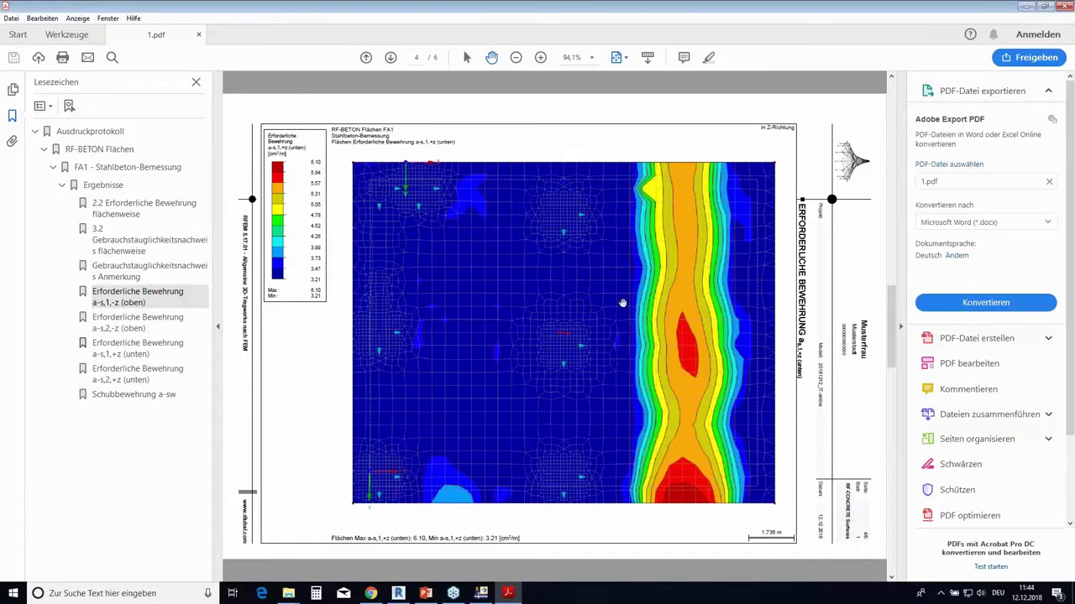
scroll(622, 303, "down", 2)
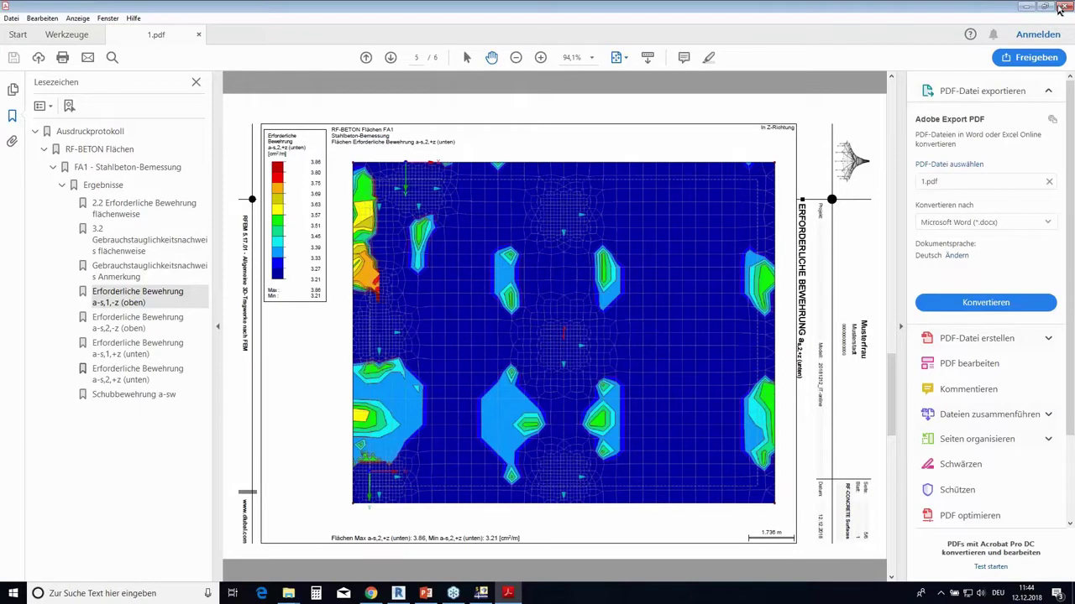
left_click(1059, 6)
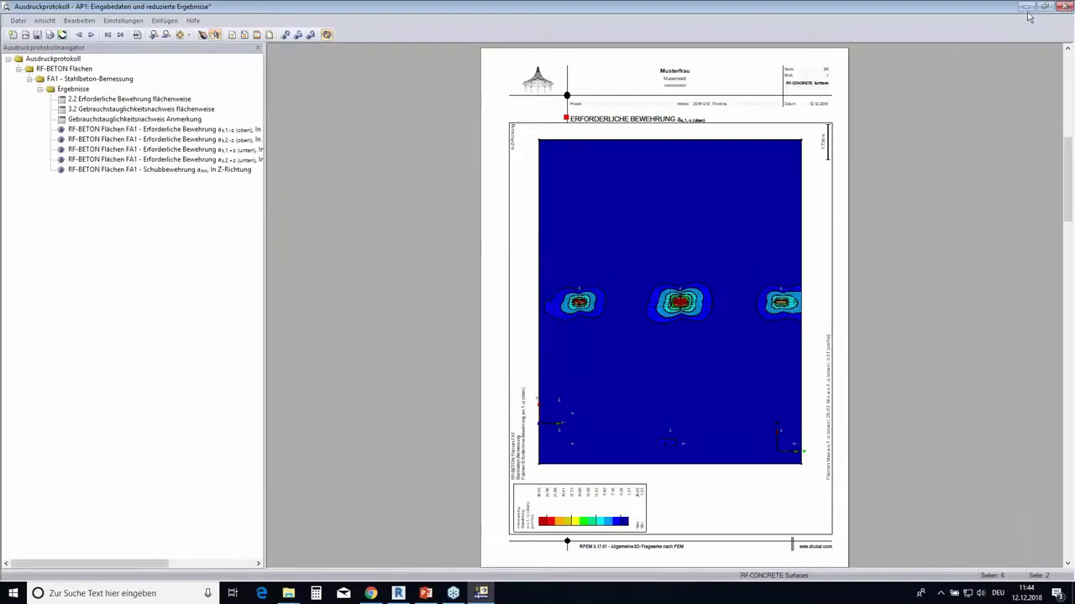
Close the printout report, answering the save prompt, and show only slab Decke über OG 1.
left_click(1066, 7)
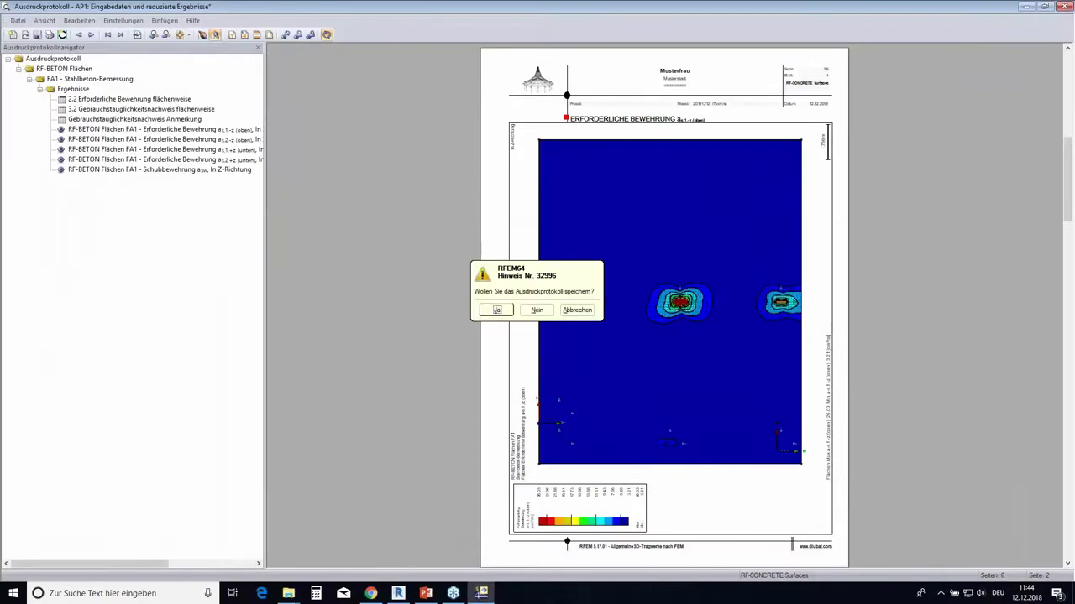
left_click(502, 309)
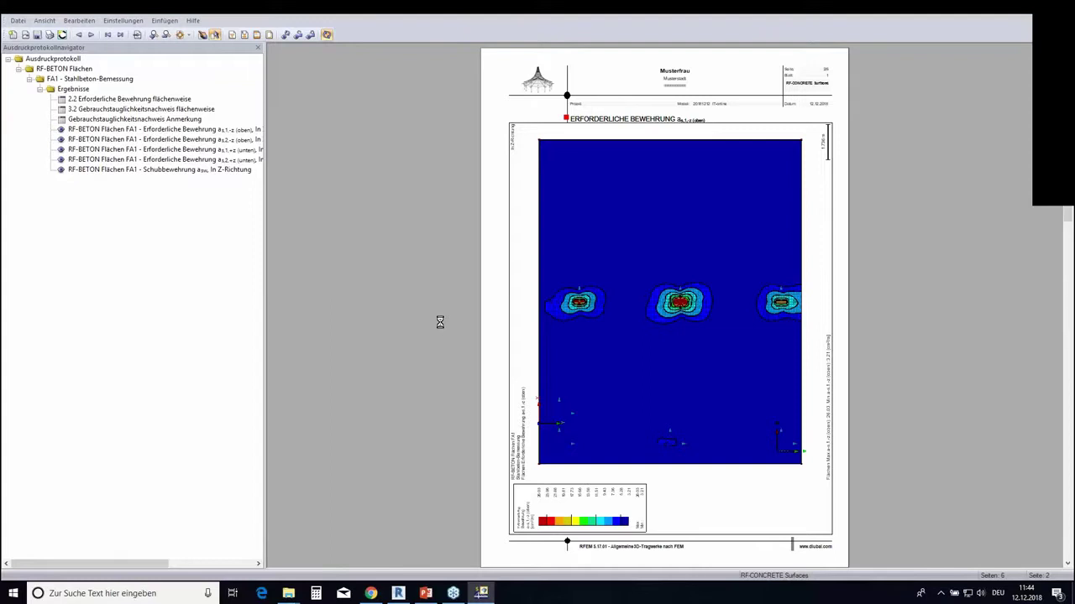
scroll(890, 192, "down", 2)
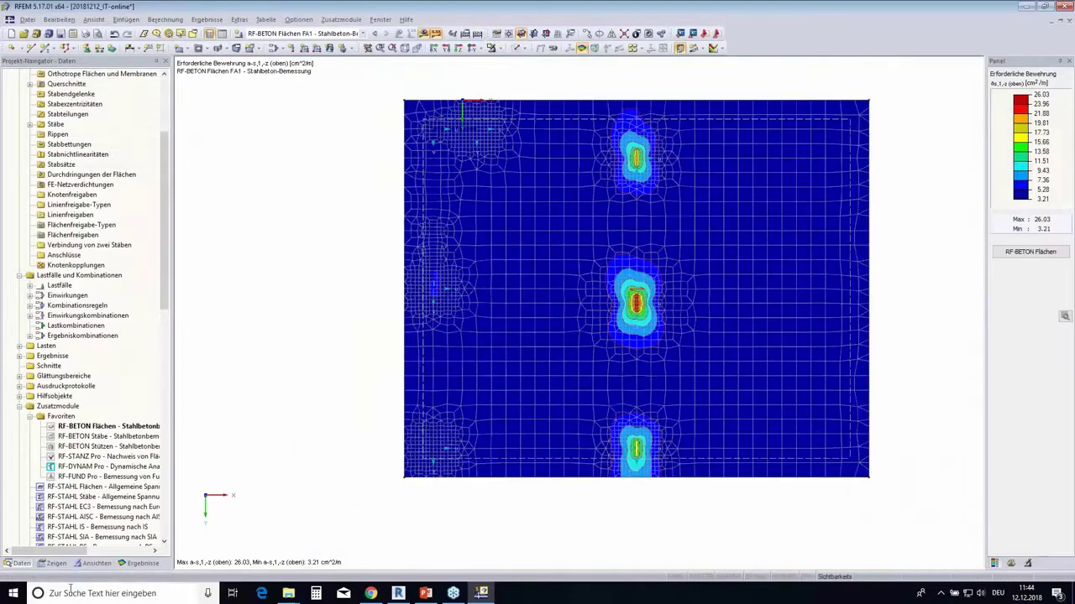
left_click(95, 563)
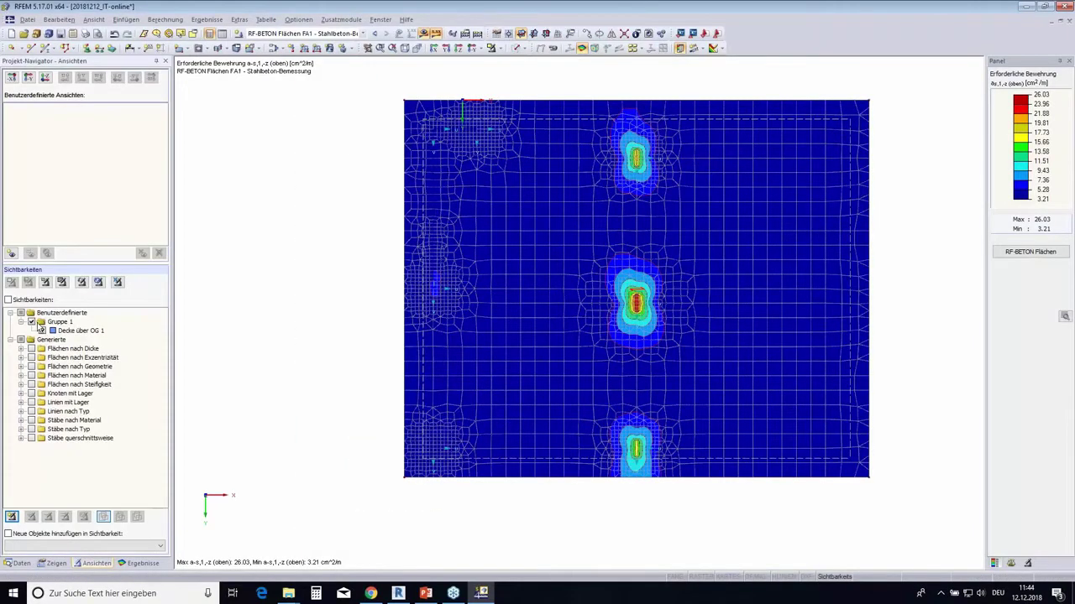
left_click(31, 322)
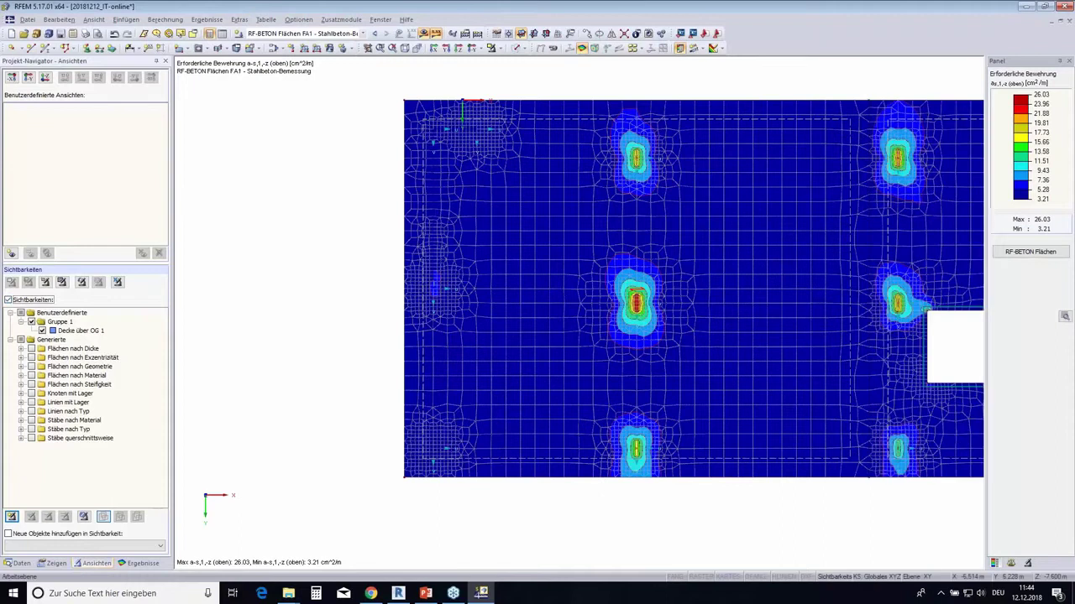
Tilt the slab into an isometric 3D view.
middle_click_drag(588, 442, 638, 395, "ctrl")
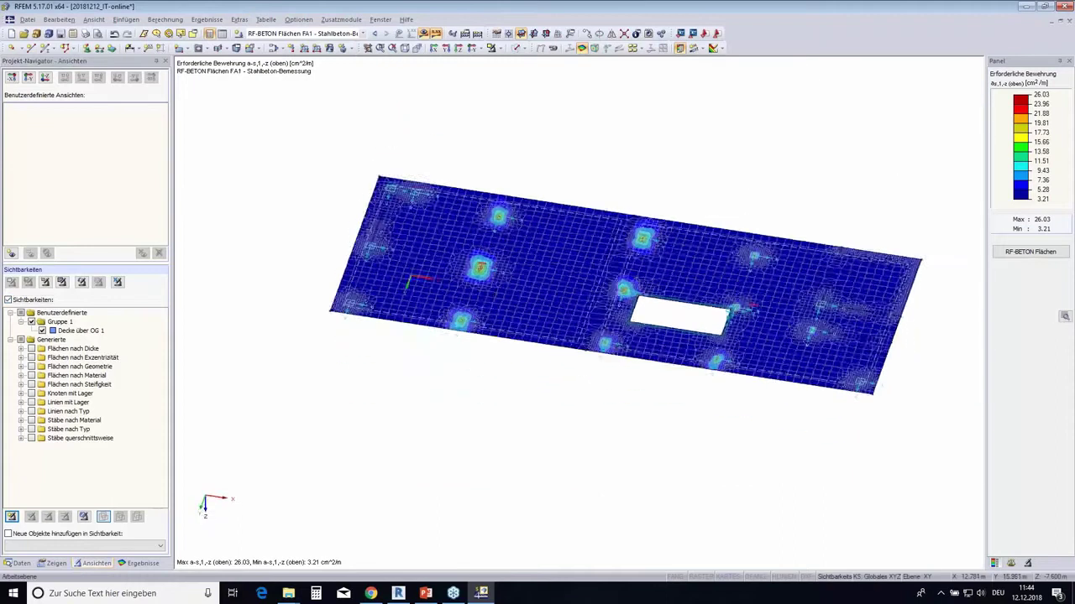
middle_click_drag(492, 144, 504, 130, "ctrl")
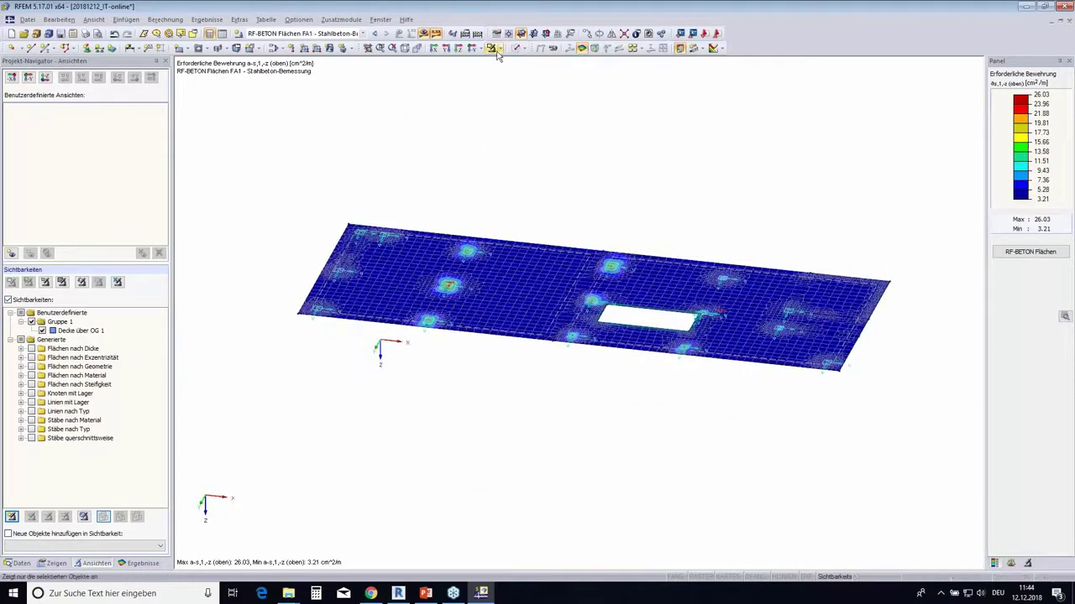
left_click(497, 50)
Show the rest of the building transparently and hide the Glättungsbereiche smoothing areas.
left_click(521, 147)
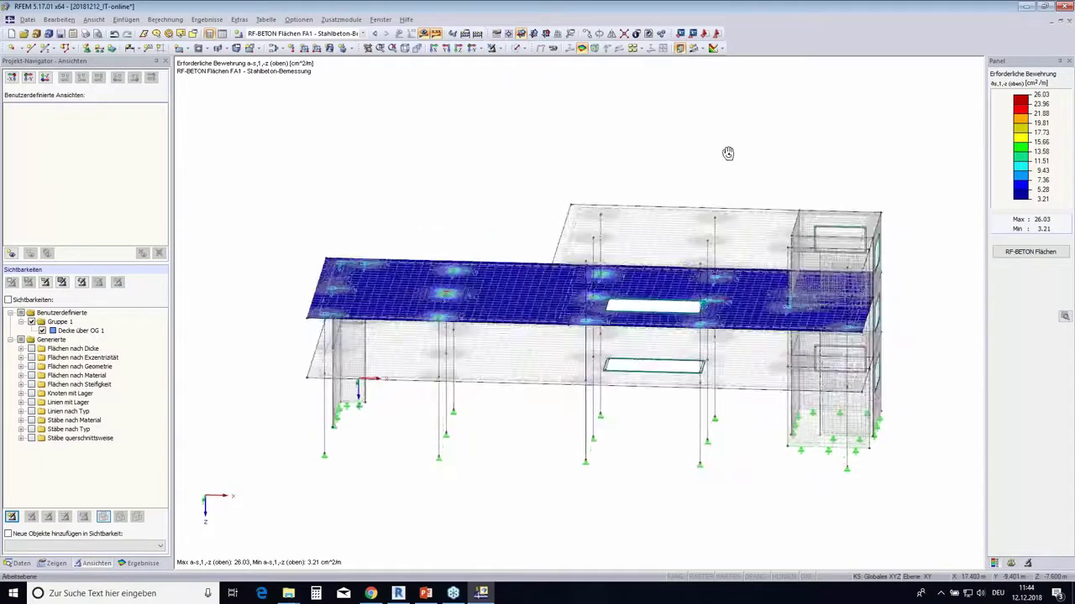
left_click(50, 563)
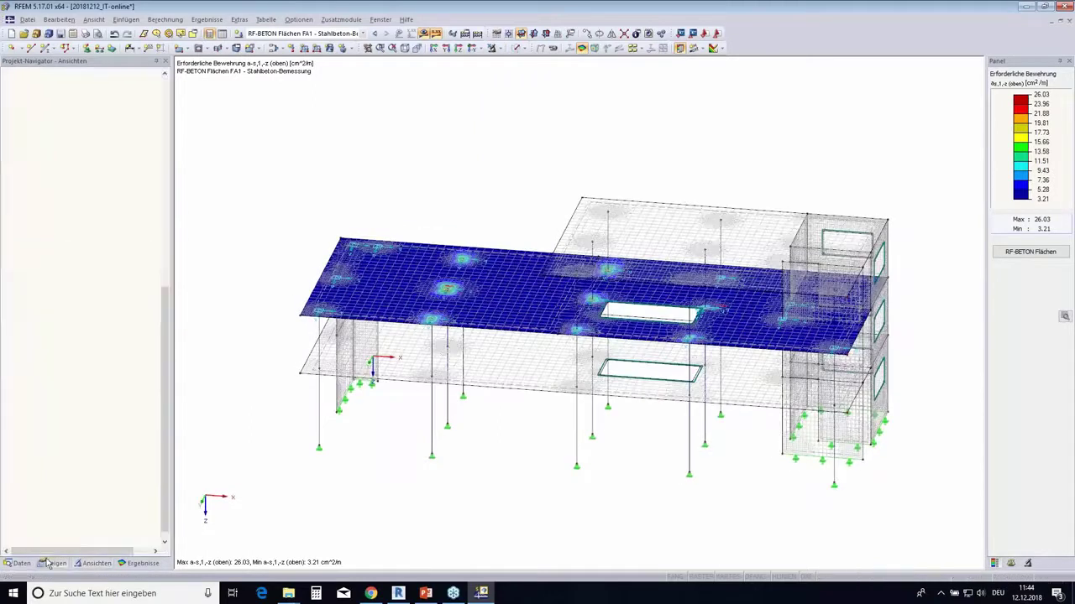
scroll(79, 492, "down", 1)
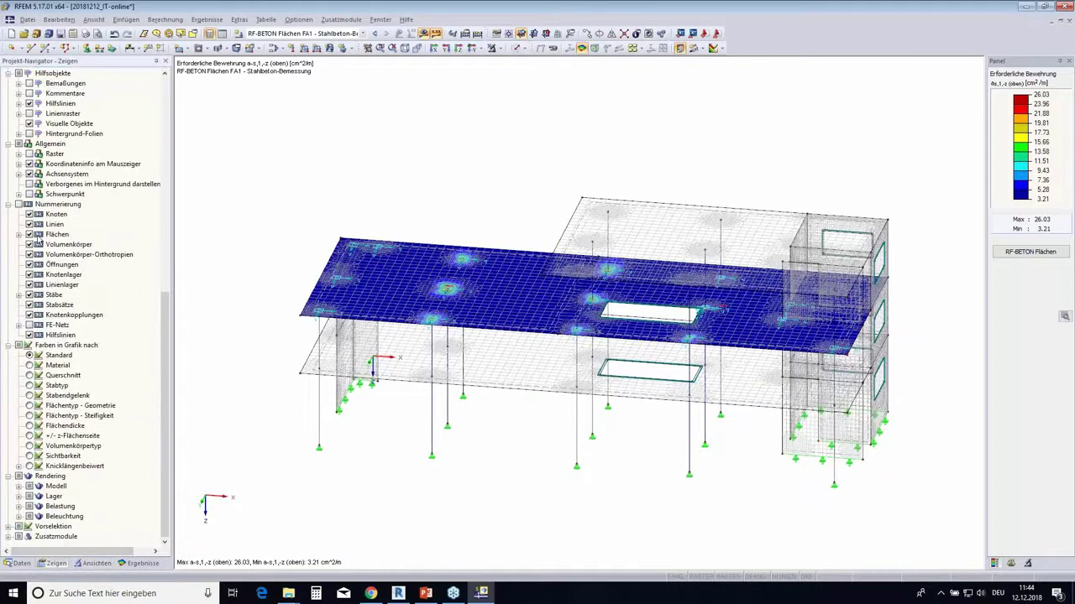
scroll(38, 238, "up", 2)
scroll(38, 238, "up", 5)
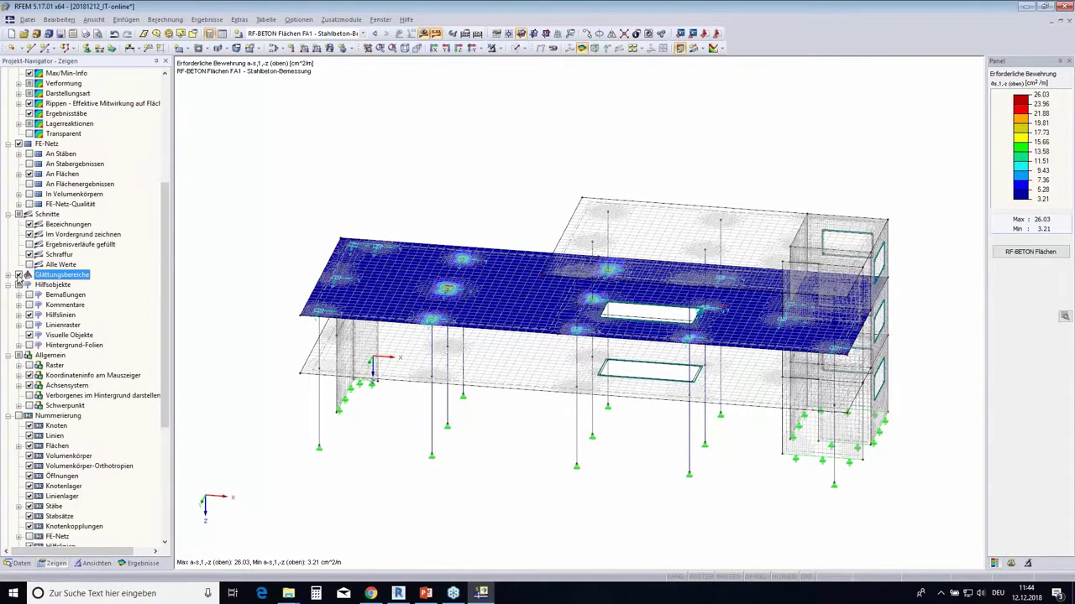
left_click(18, 275)
middle_click_drag(411, 437, 533, 411, "ctrl")
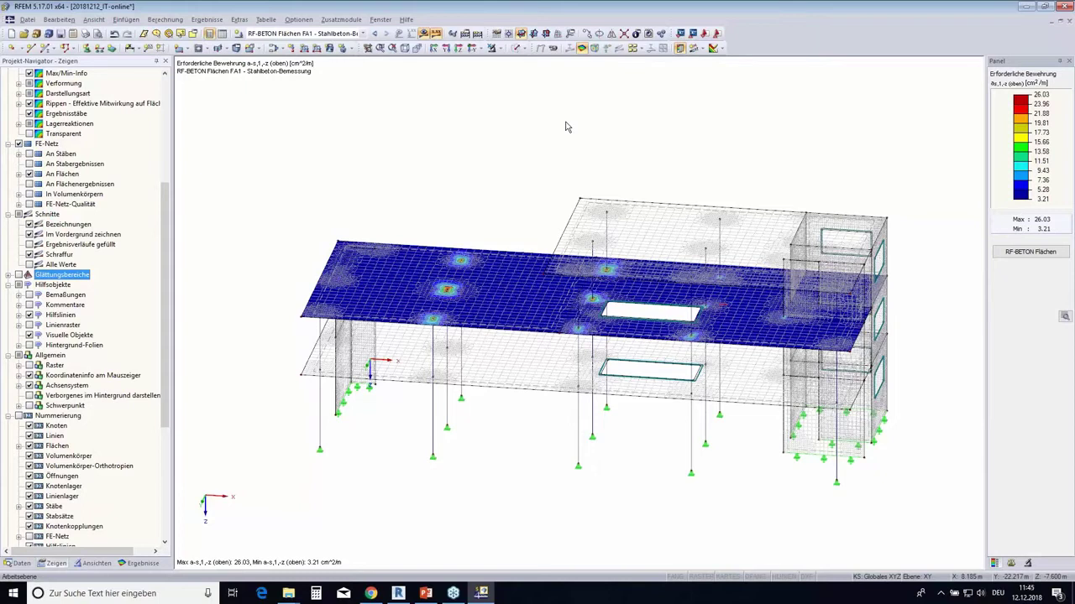
Save the RFEM model with its results using Ctrl+S.
left_click(565, 127)
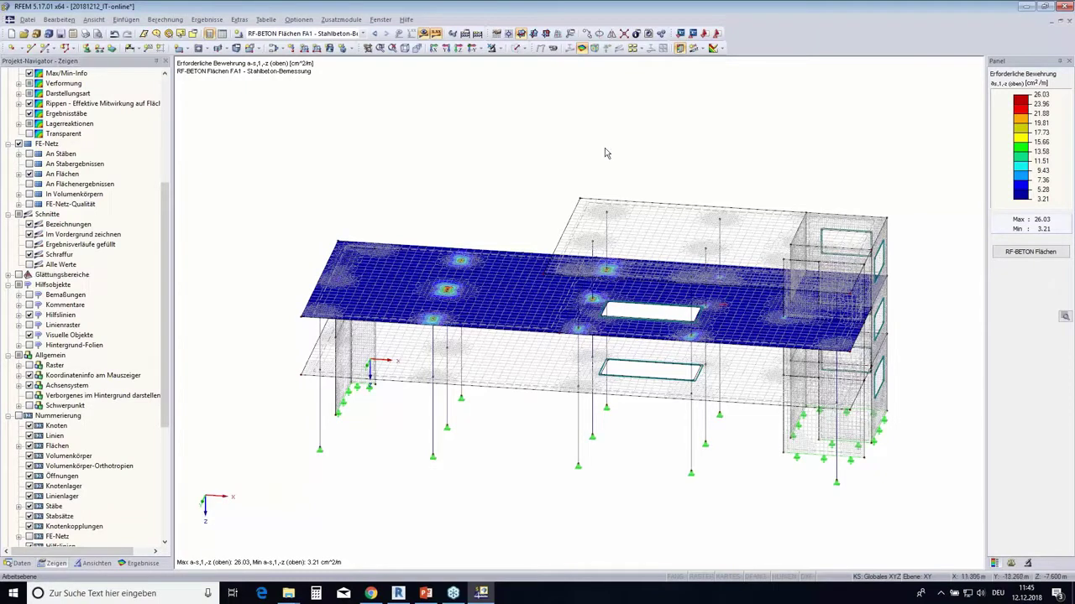
key("ctrl+s")
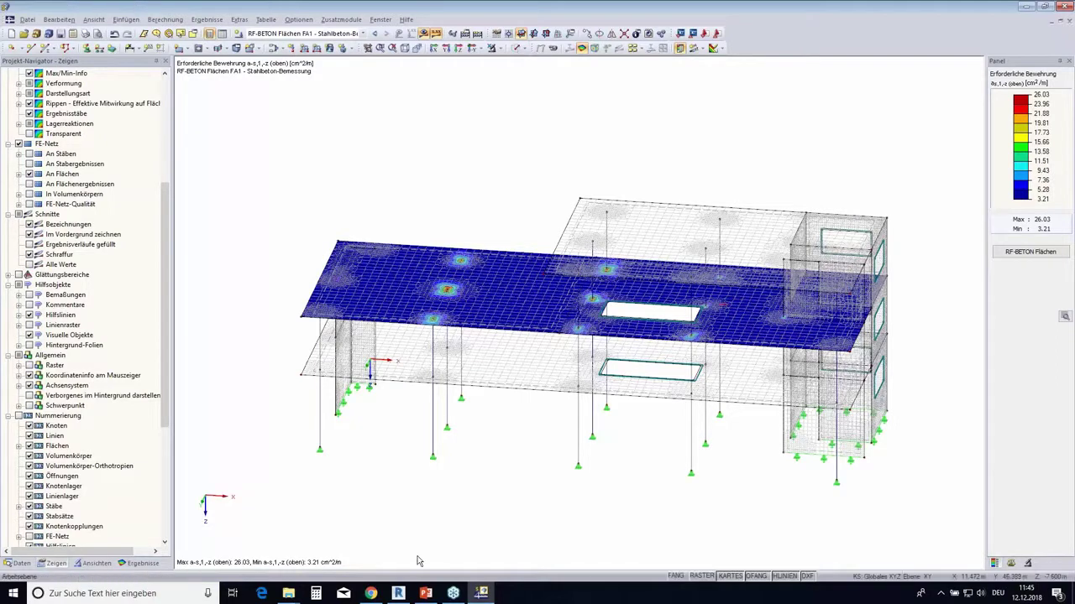
left_click(397, 592)
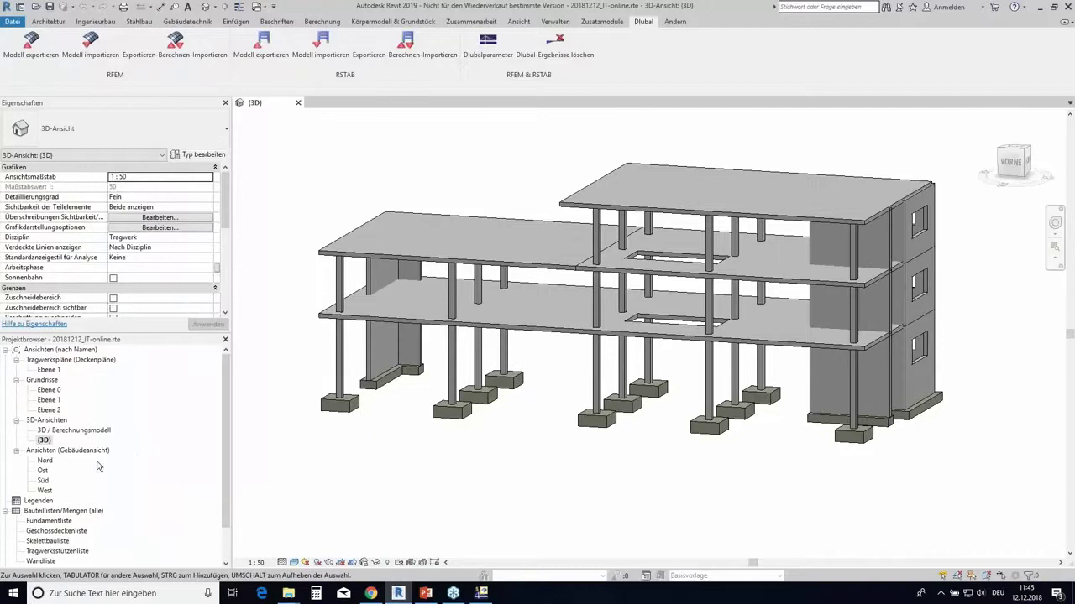
Open the 3D / Berechnungsmodell view, discard the Kopie 1 duplicate, and orbit slightly.
double_click(59, 430)
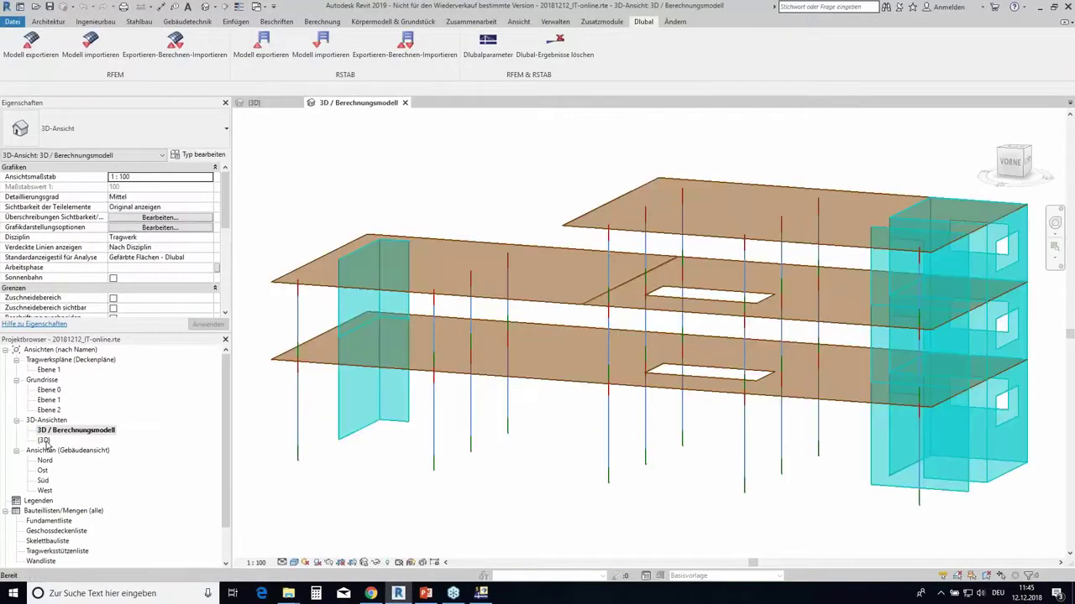
left_click(298, 102)
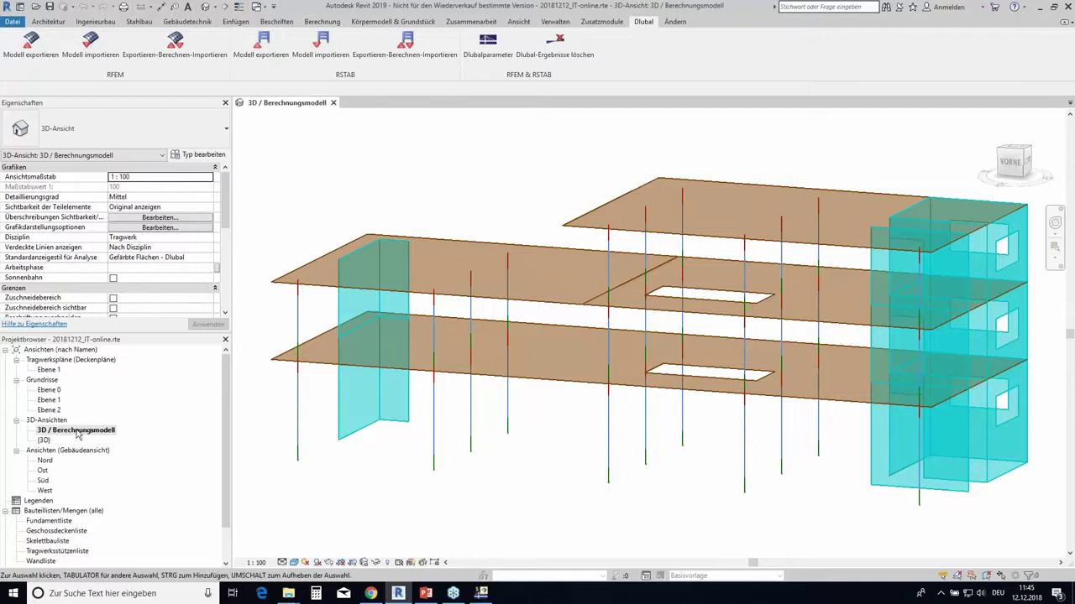
right_click(78, 430)
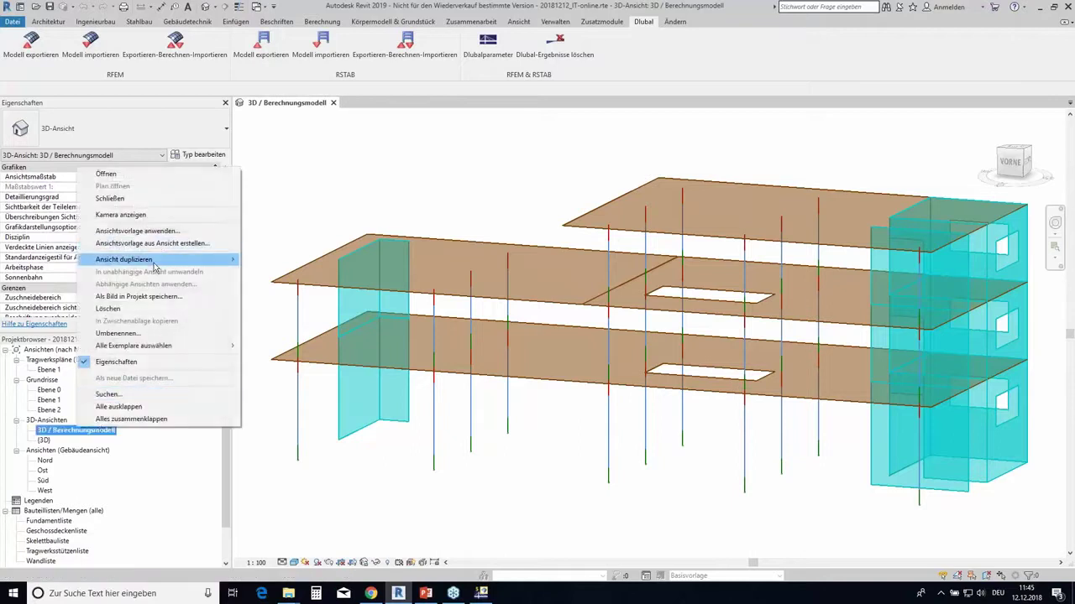
left_click(286, 262)
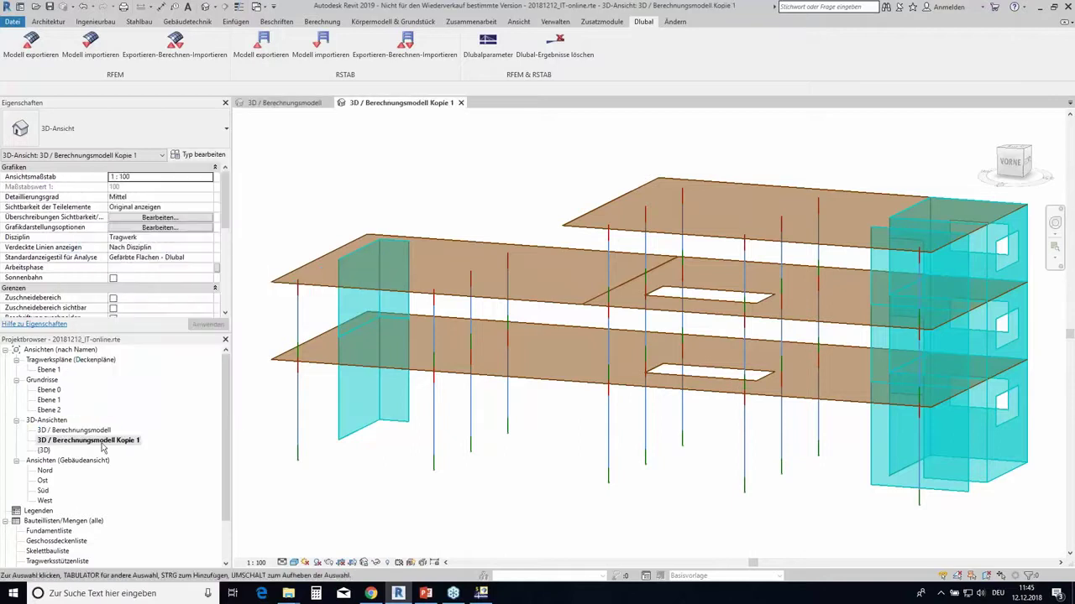
double_click(75, 430)
left_click(398, 103)
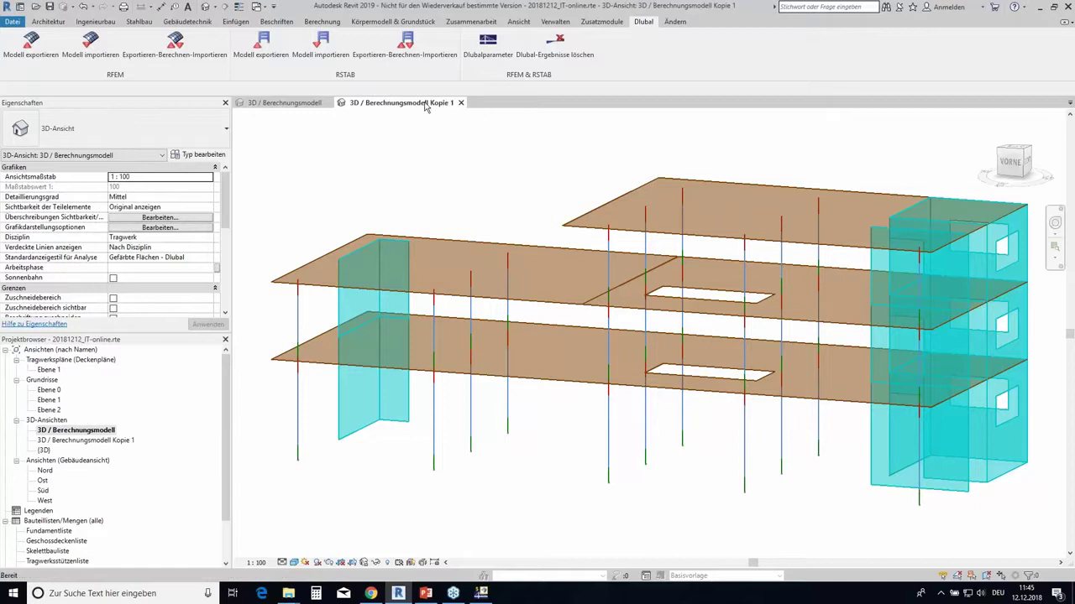
left_click(460, 102)
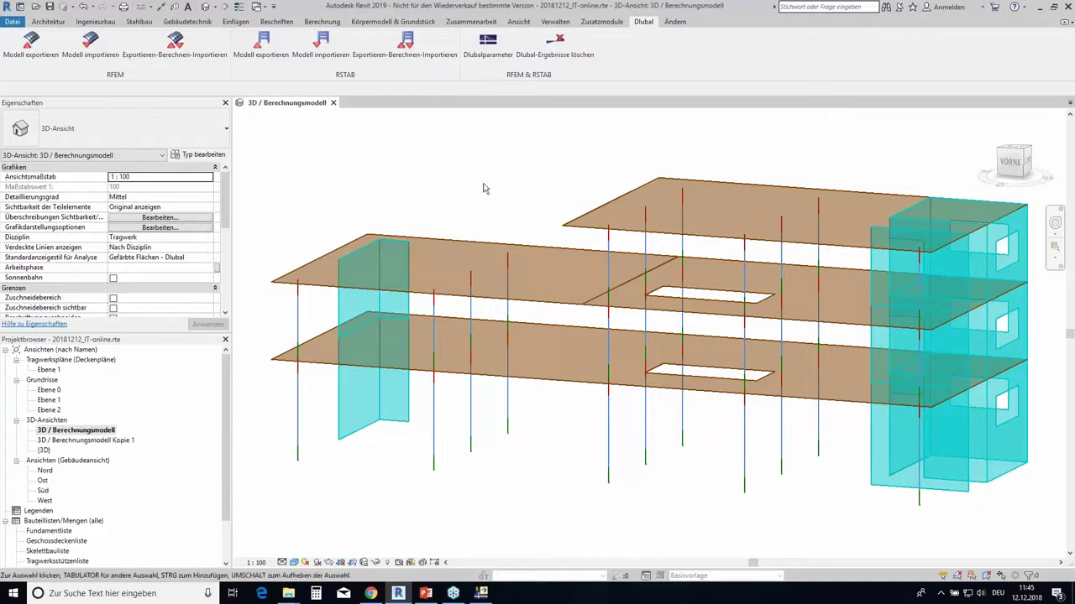
scroll(497, 176, "down", 2, "ctrl")
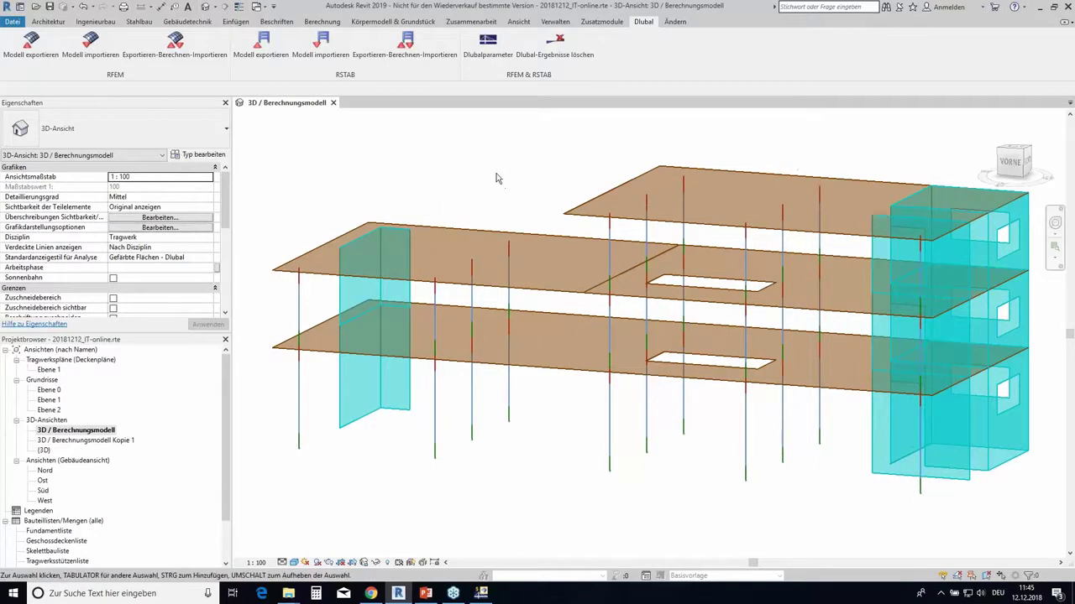
middle_click_drag(496, 178, 521, 174, "shift")
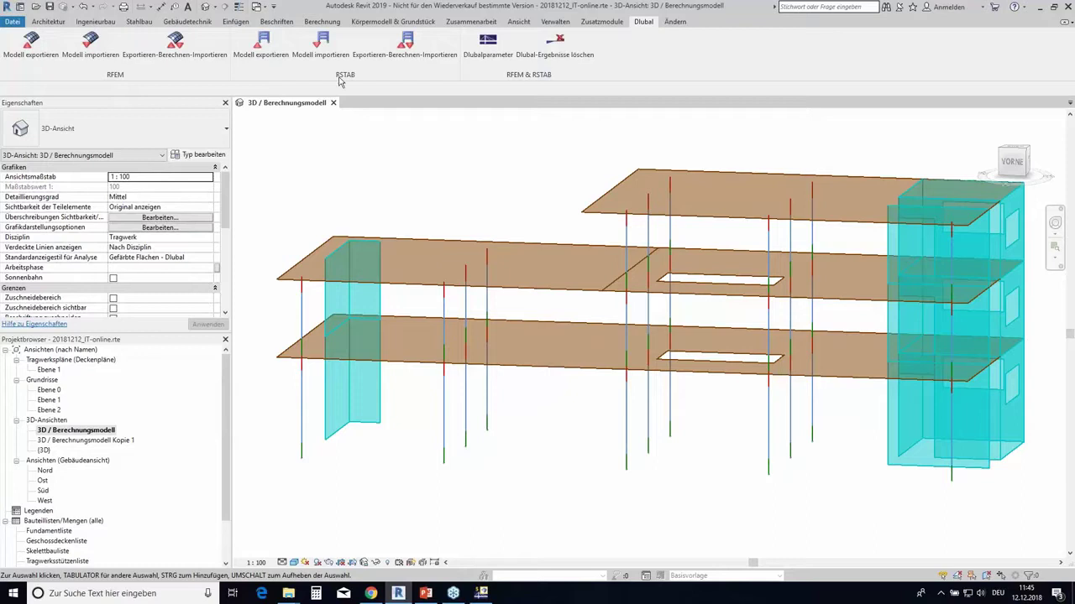
In Dlubal Modell importieren settings, set the results source to RF-BETON Flächen CA1 only.
left_click(108, 57)
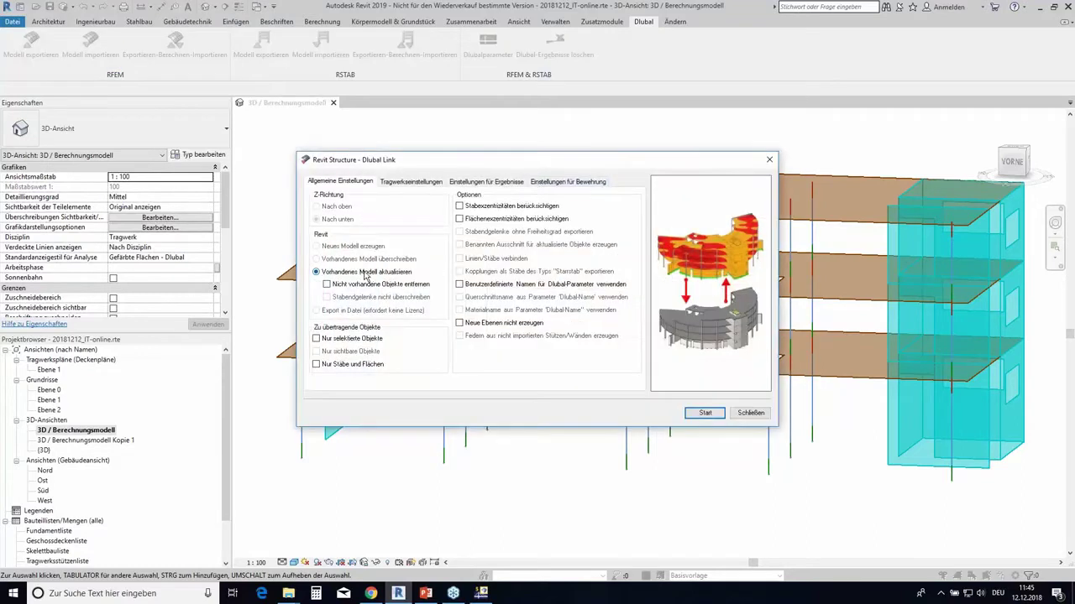
left_click(413, 181)
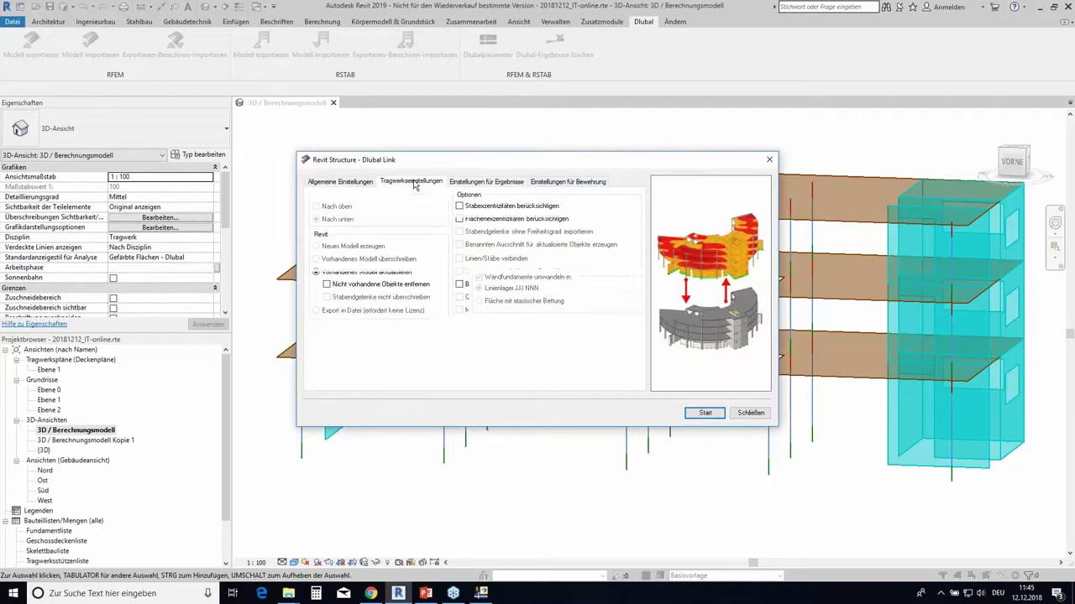
left_click(470, 182)
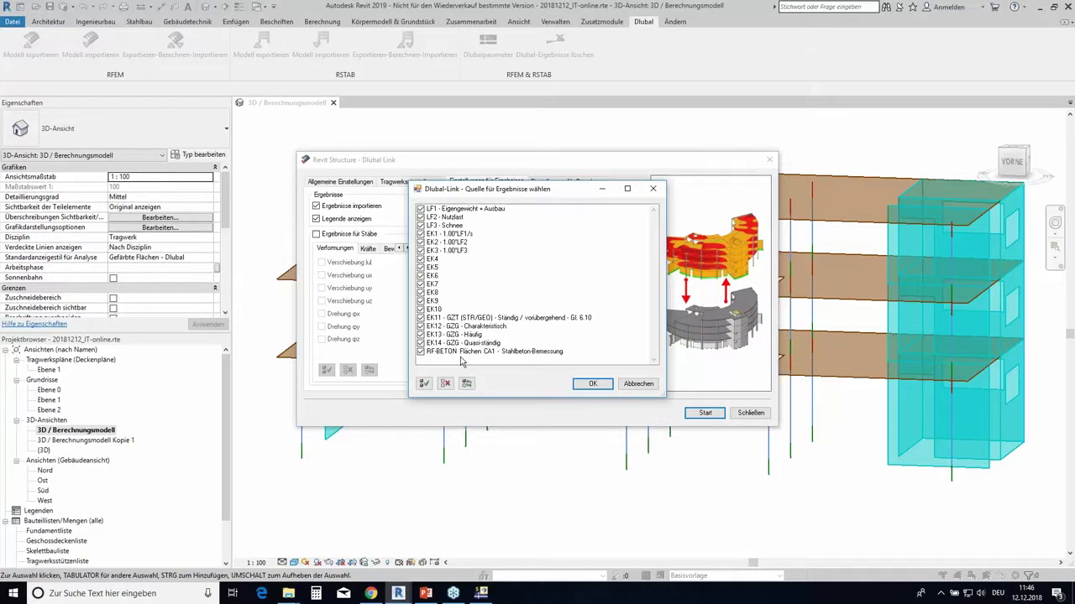
left_click(467, 384)
left_click(420, 353)
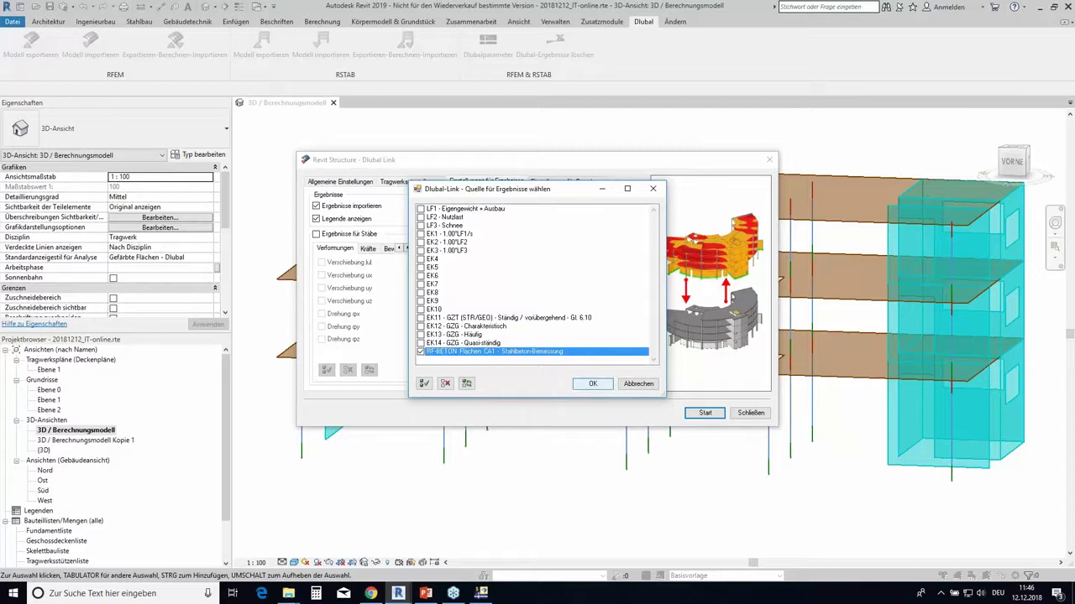
left_click(593, 383)
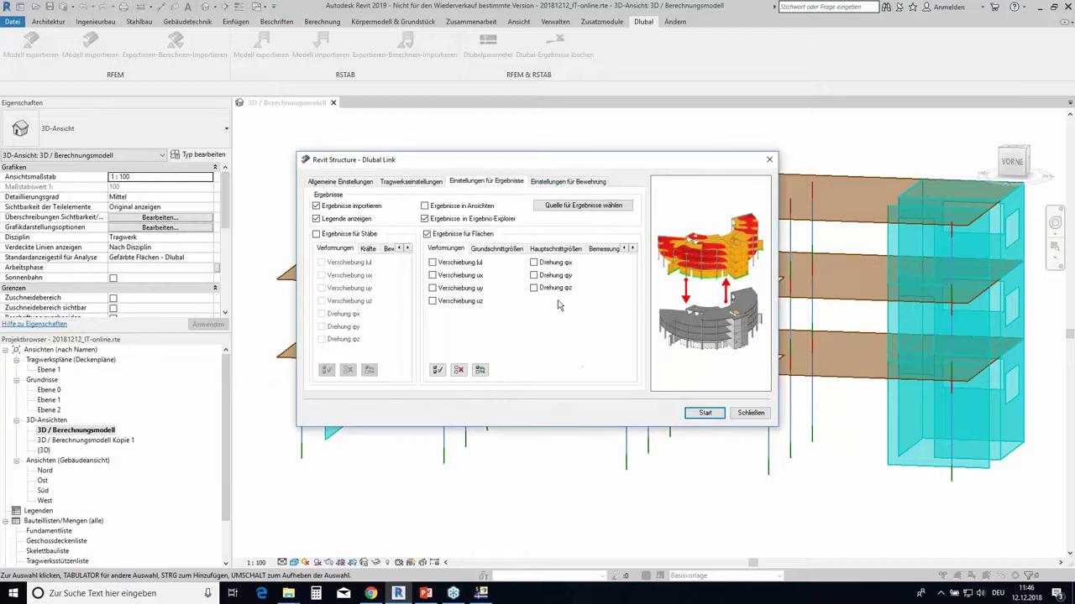
On the surface Bewehrung results, set required reinforcement to GZT/GZG and review the reinforcement settings.
left_click(507, 251)
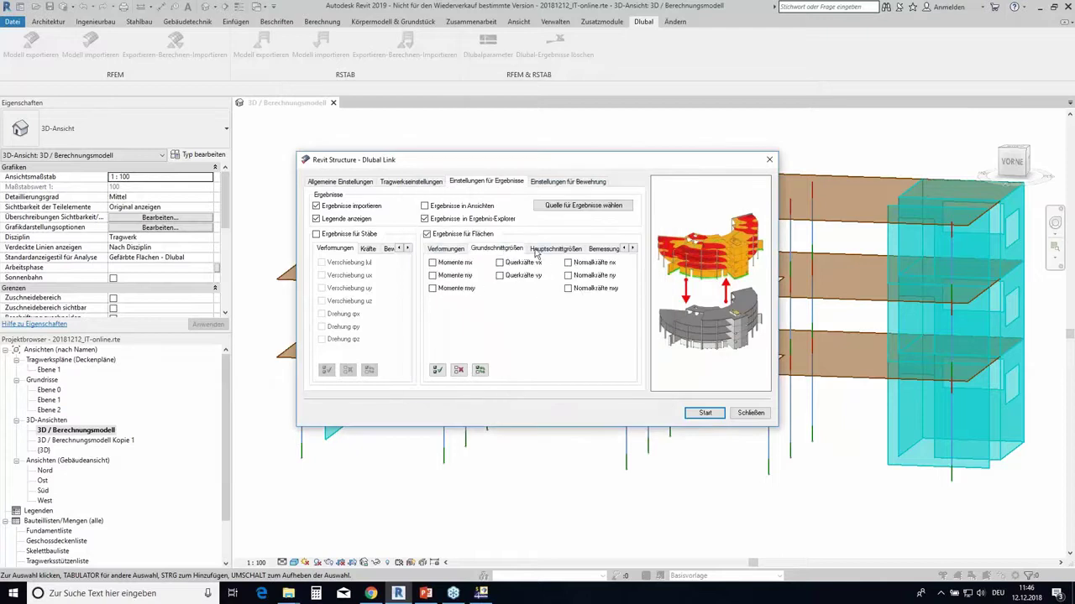
left_click(534, 250)
left_click(592, 250)
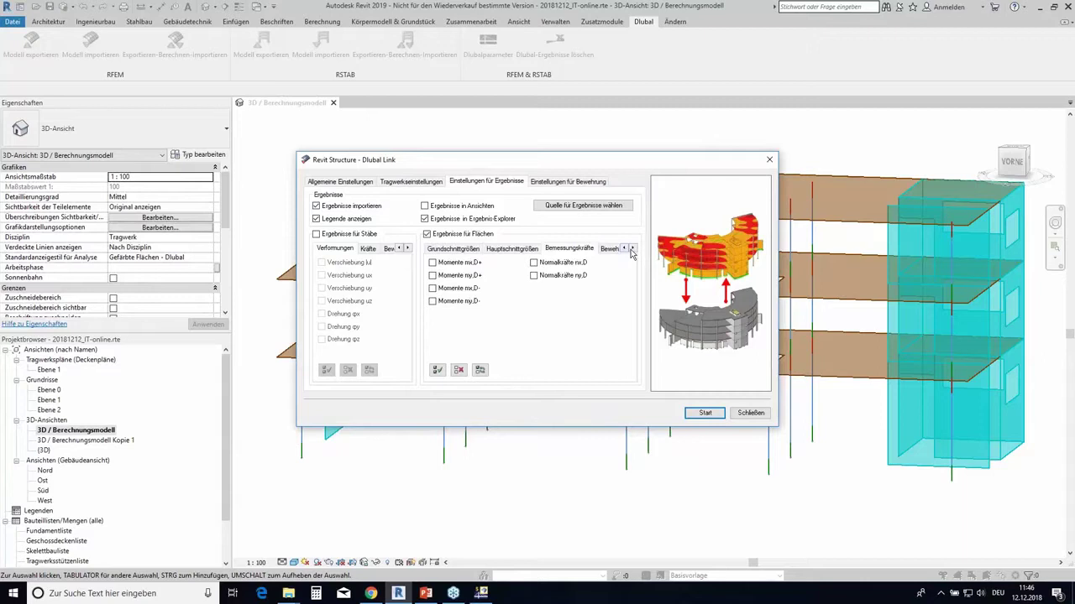
left_click(632, 250)
left_click(554, 250)
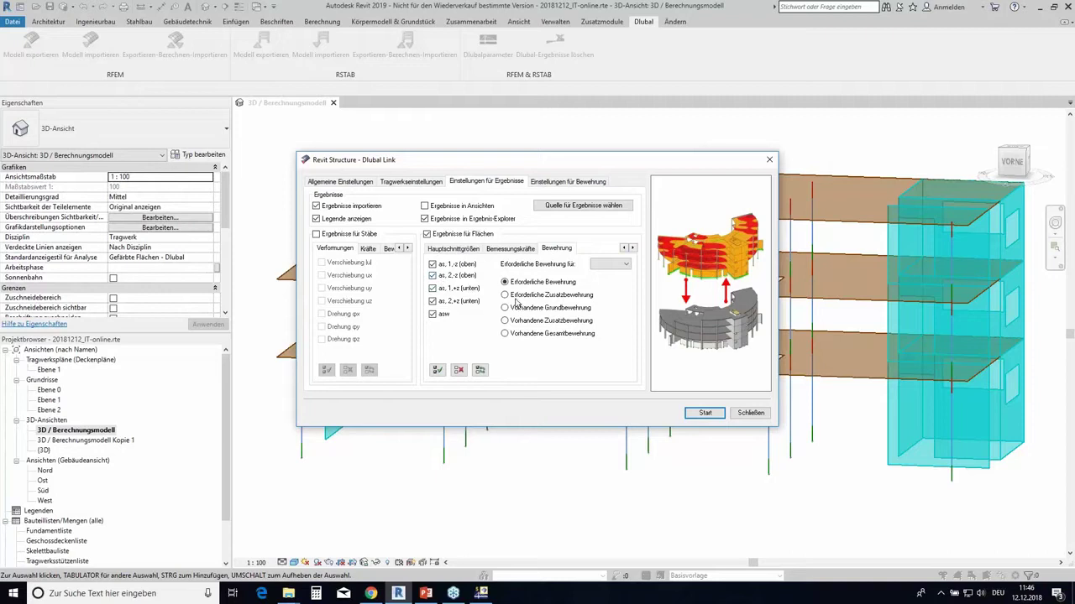
left_click(604, 265)
left_click(611, 288)
left_click(567, 183)
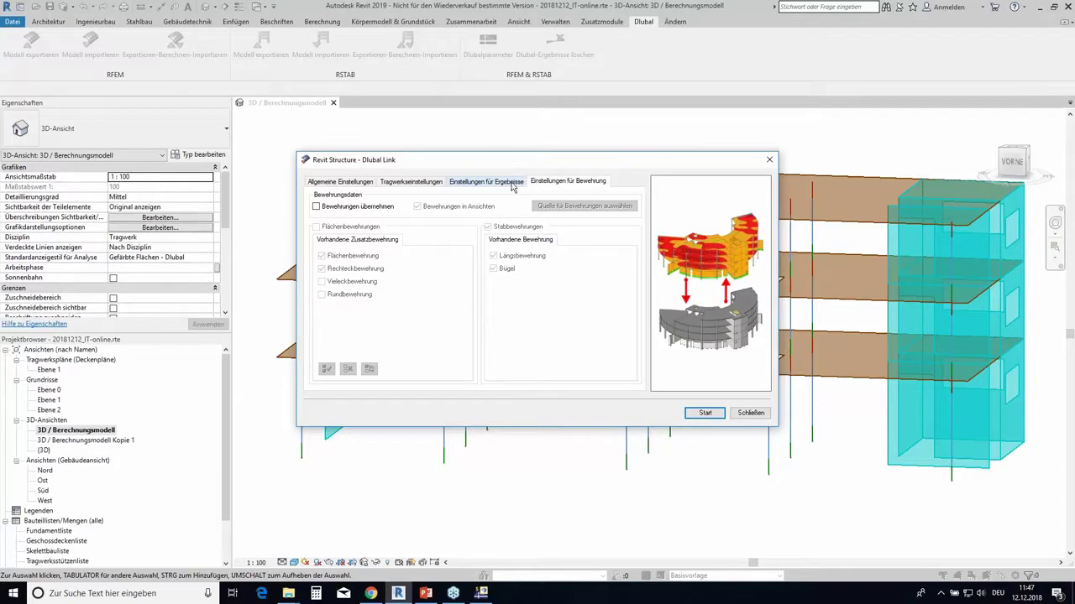
left_click(500, 186)
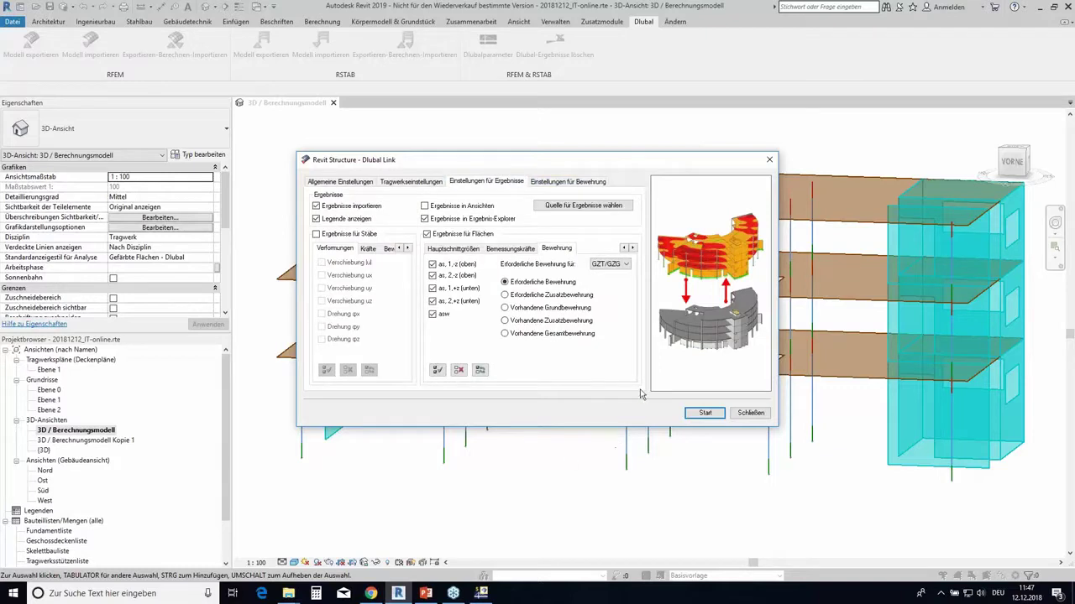
Run the RFEM import, close its success report, and return to the Berechnung tools.
left_click(710, 416)
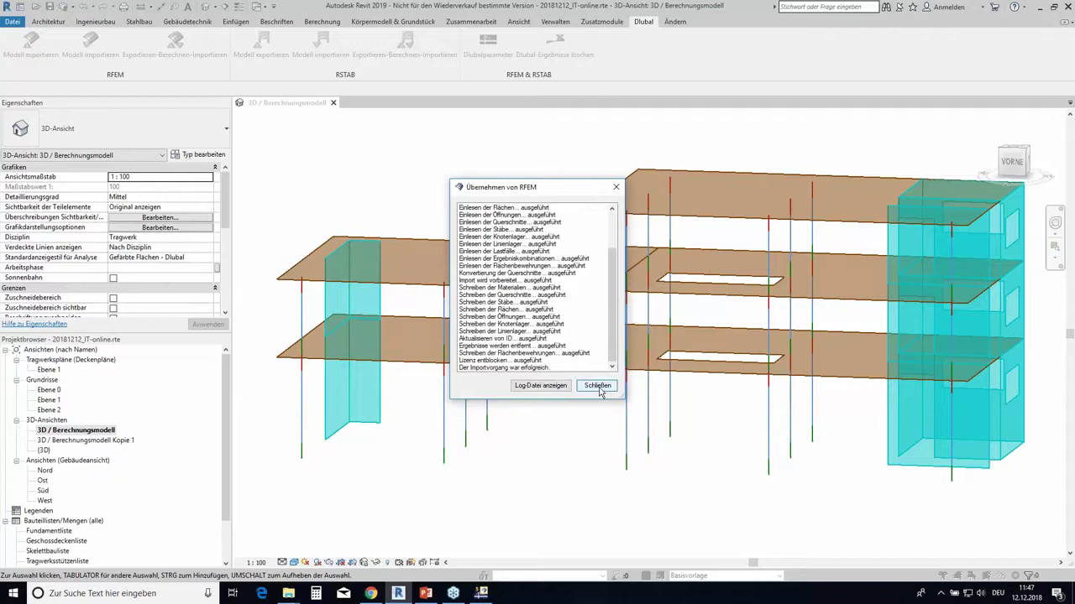
left_click(597, 387)
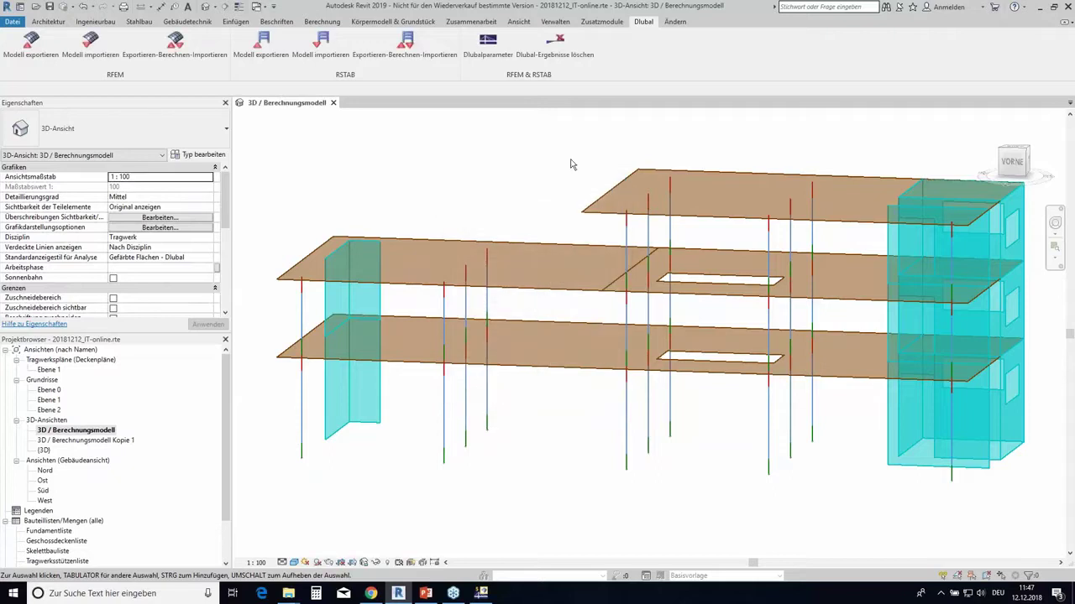
left_click(320, 24)
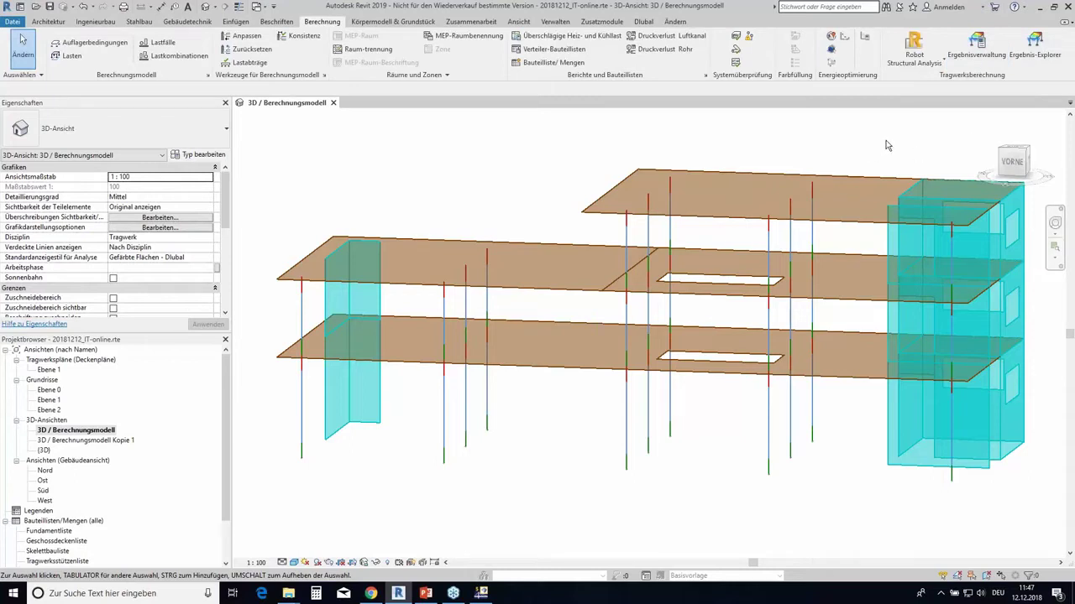
scroll(869, 151, "down", 2)
mouse_move(864, 151)
middle_mouse_down()
mouse_move(818, 187)
mouse_move(840, 160)
middle_mouse_up()
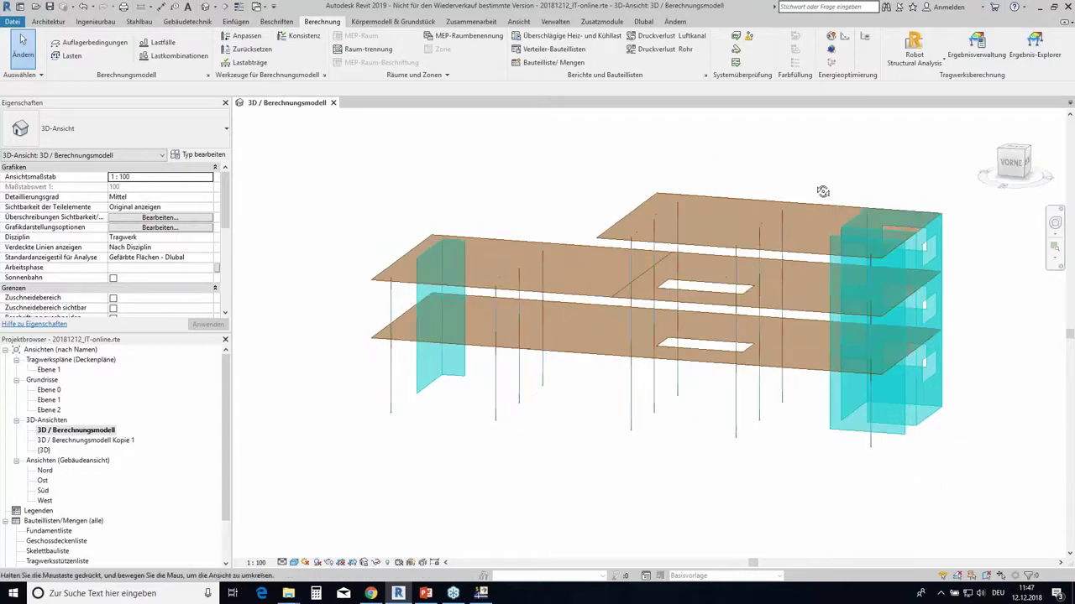
left_click(994, 48)
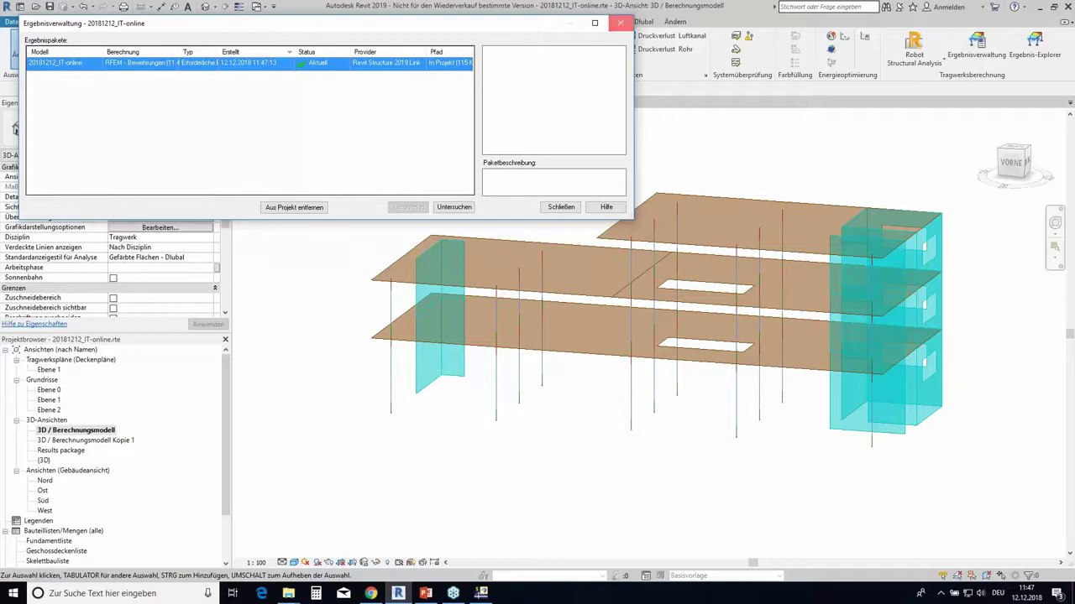
left_click(621, 23)
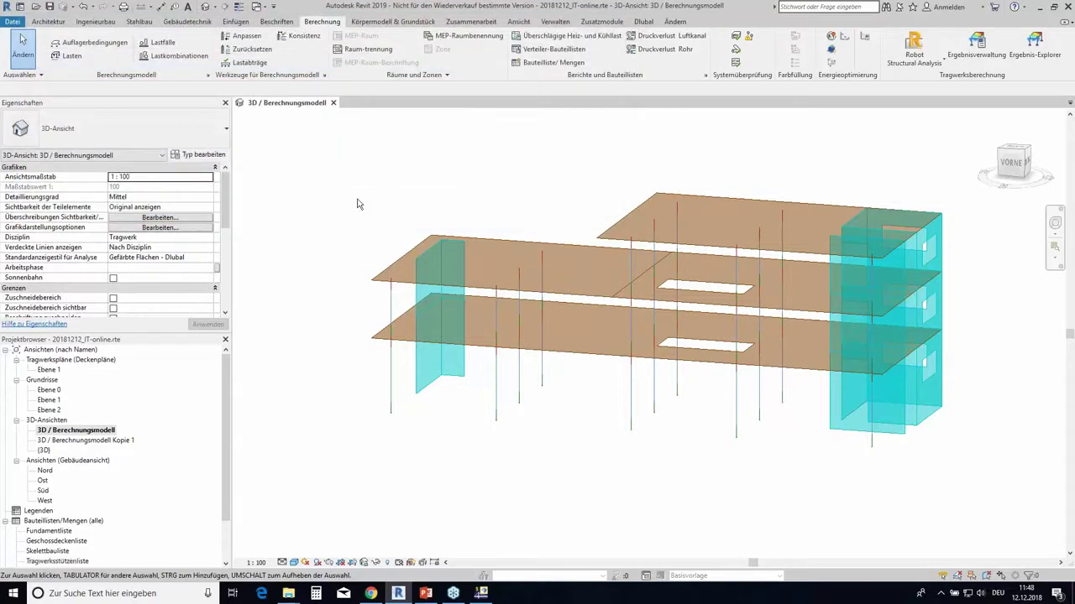
middle_click_drag(564, 191, 528, 190)
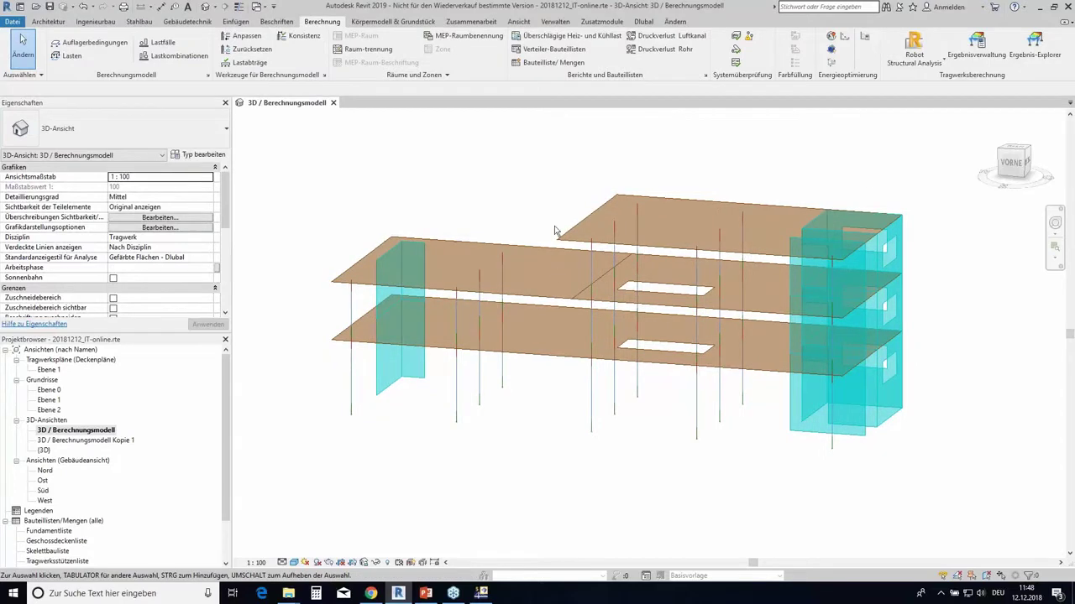
In Ergebnis-Explorer, enable Erforderliche Bewehrung für Flächen showing Fläche AXX unten, and apply it.
left_click(1031, 52)
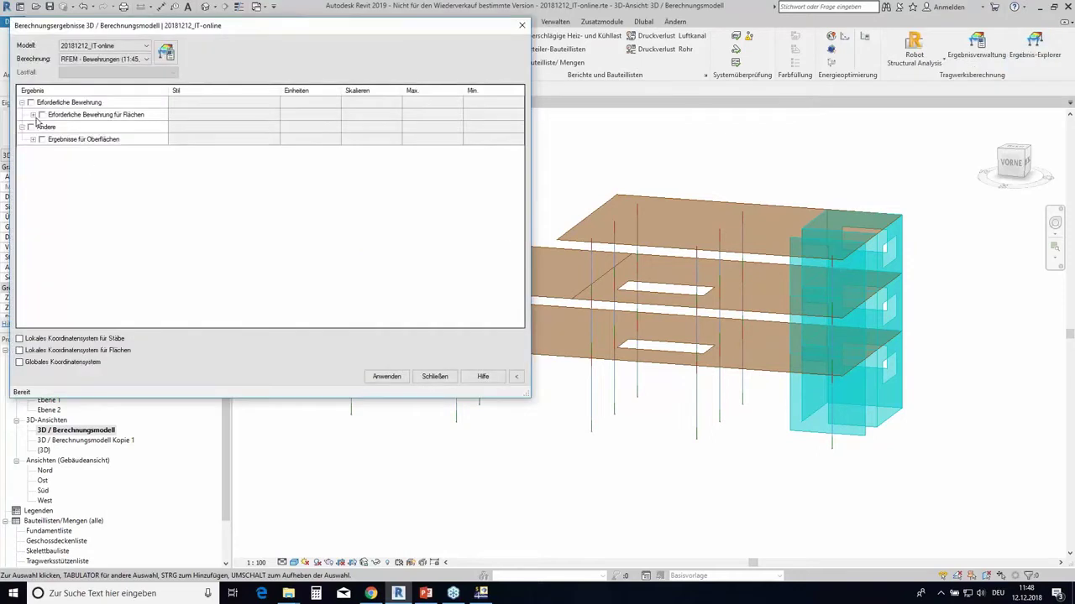
left_click(33, 115)
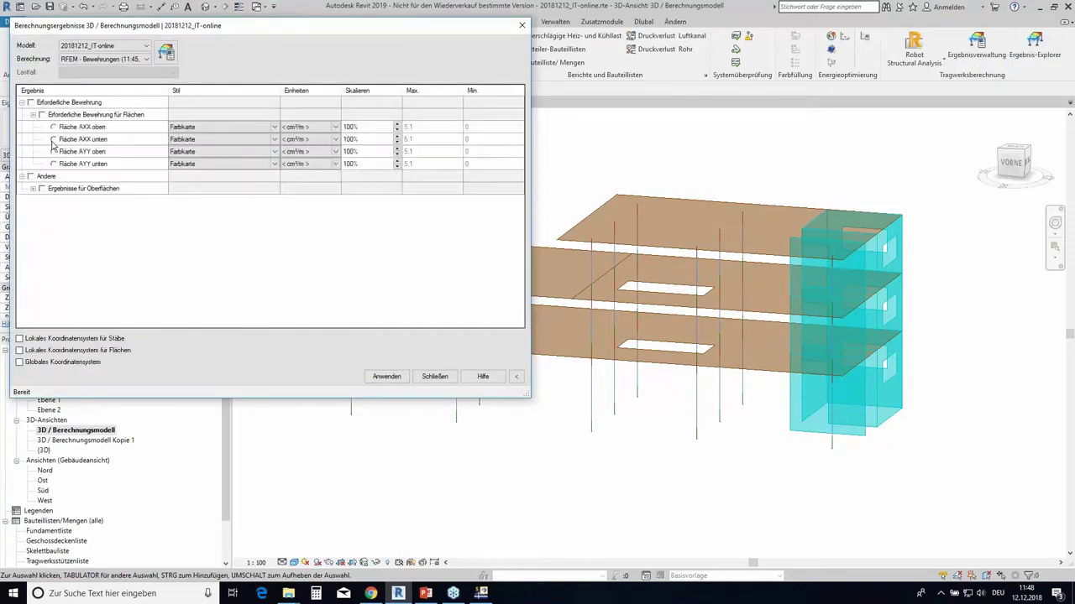
left_click(30, 103)
left_click(42, 114)
left_click(54, 140)
left_click(388, 376)
left_click(521, 25)
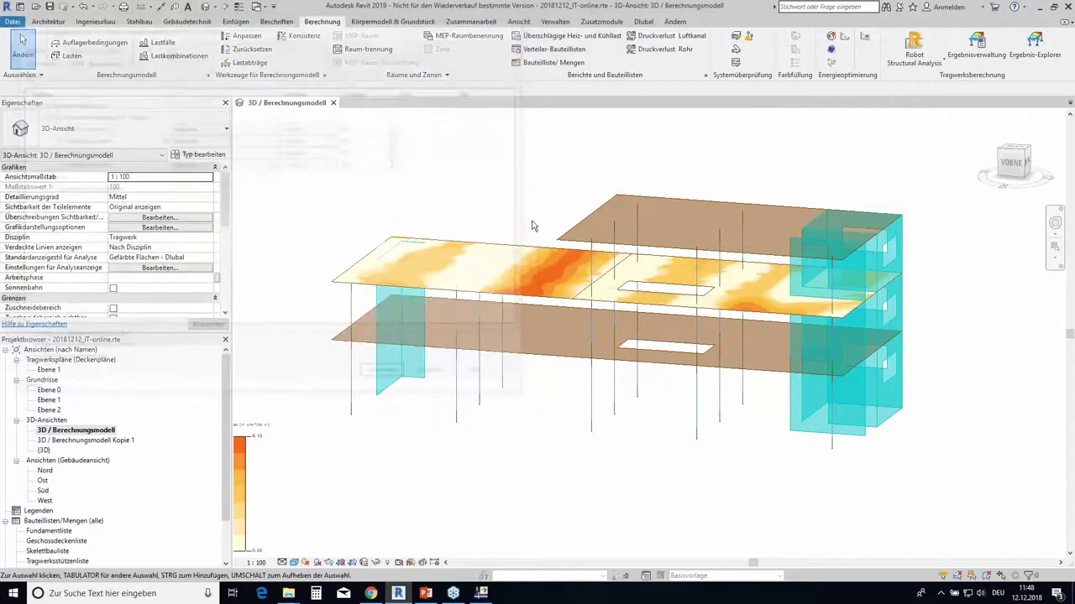
Move the result legend up beside the coloured slab.
middle_click_drag(621, 448, 607, 439)
scroll(607, 439, "down", 2)
left_click(389, 439)
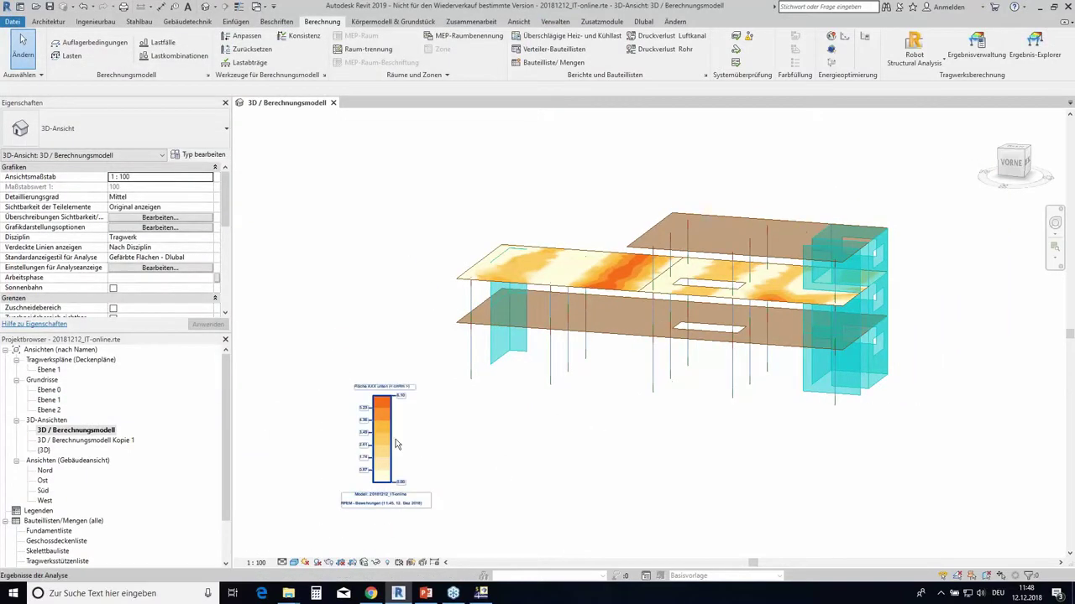
left_click_drag(388, 439, 403, 278)
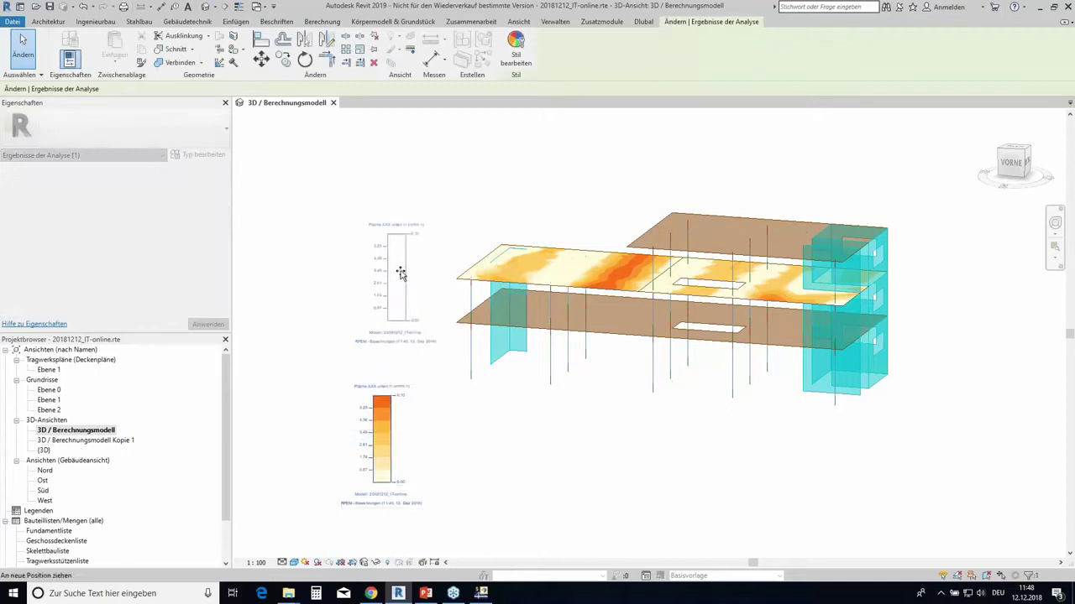
left_click(546, 415)
middle_click_drag(506, 386, 588, 384)
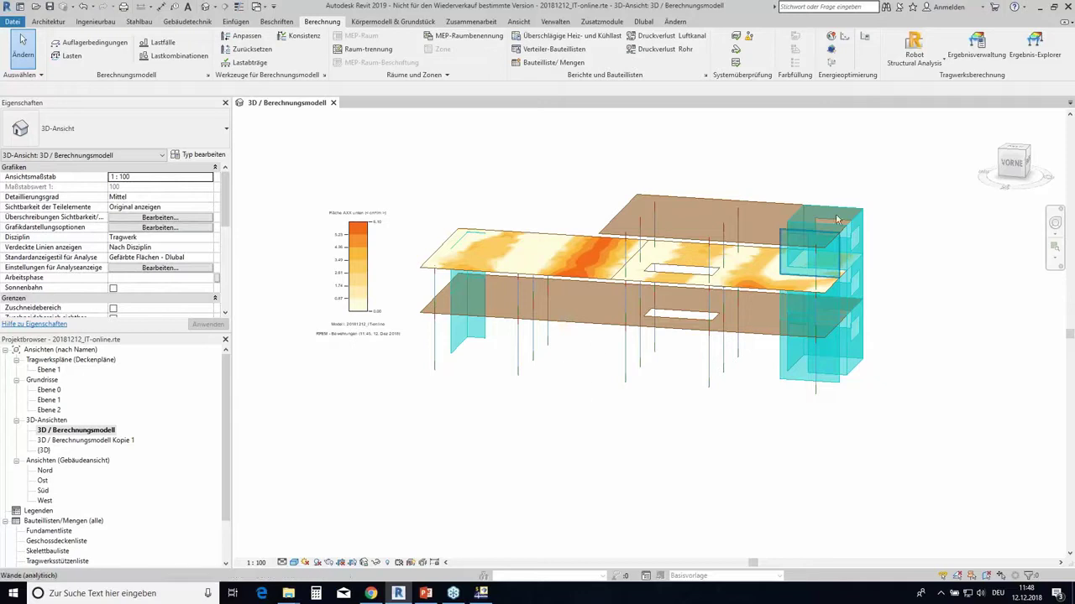
Change the Fläche AXX unten style to Gefärbte Flächen - Dlubal and apply it.
left_click(1029, 51)
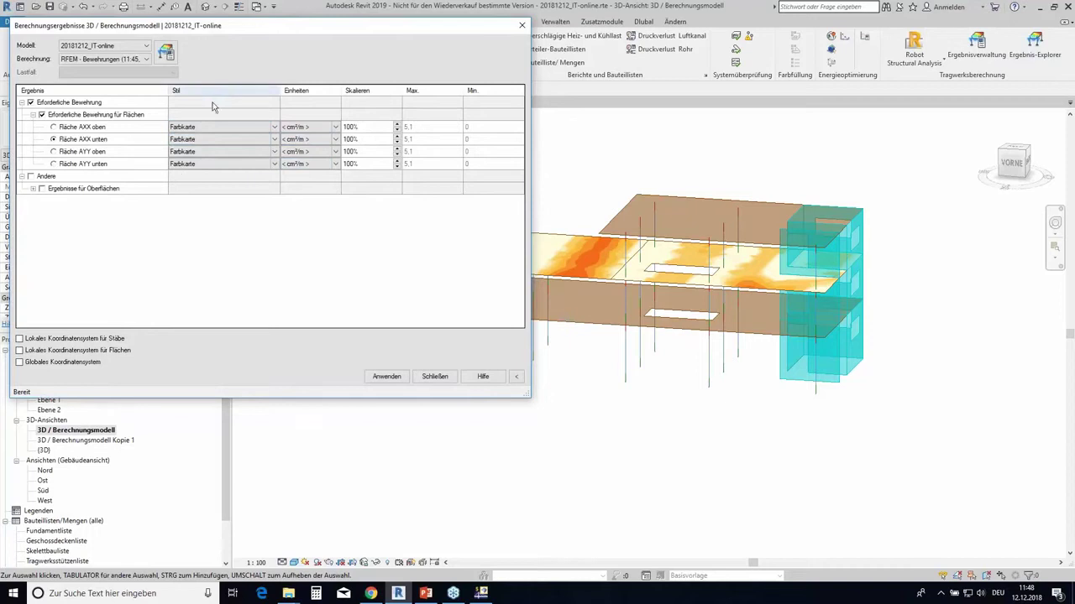
left_click(274, 140)
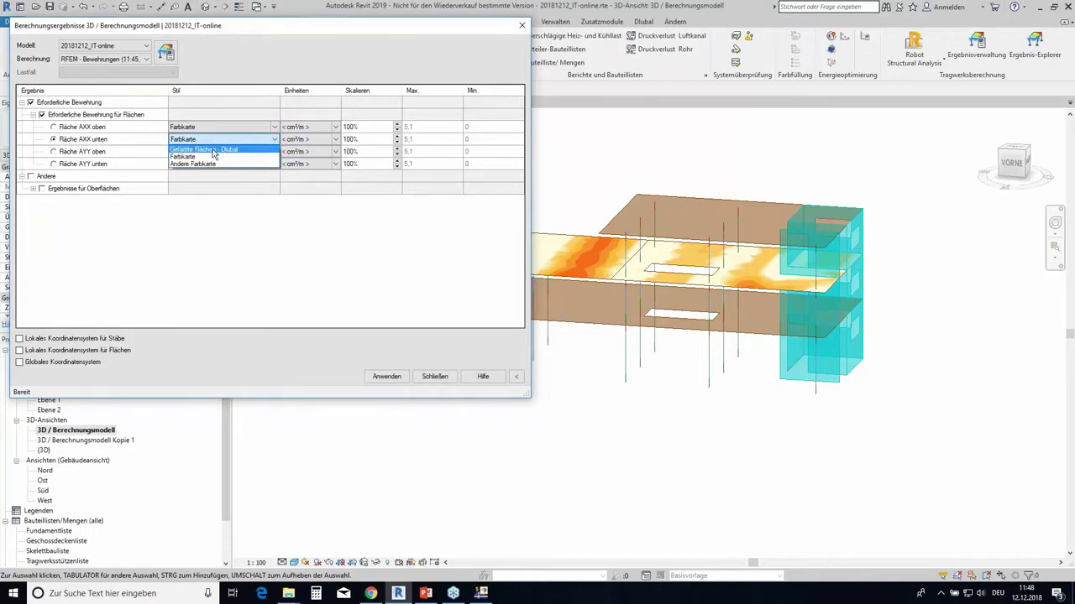
left_click(211, 151)
left_click(385, 376)
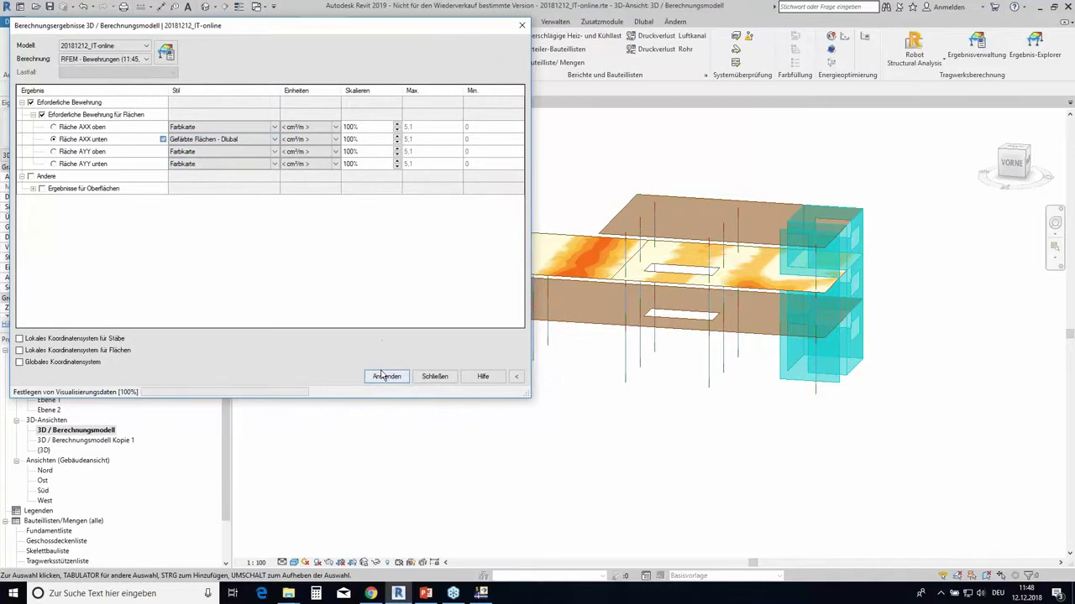
left_click(521, 25)
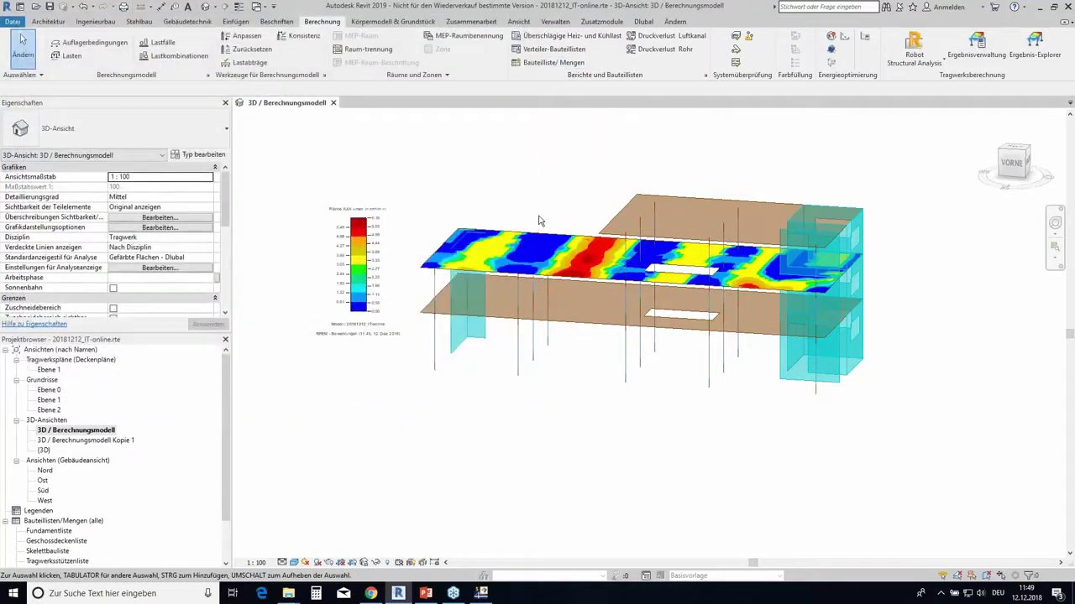
middle_click_drag(607, 429, 639, 419)
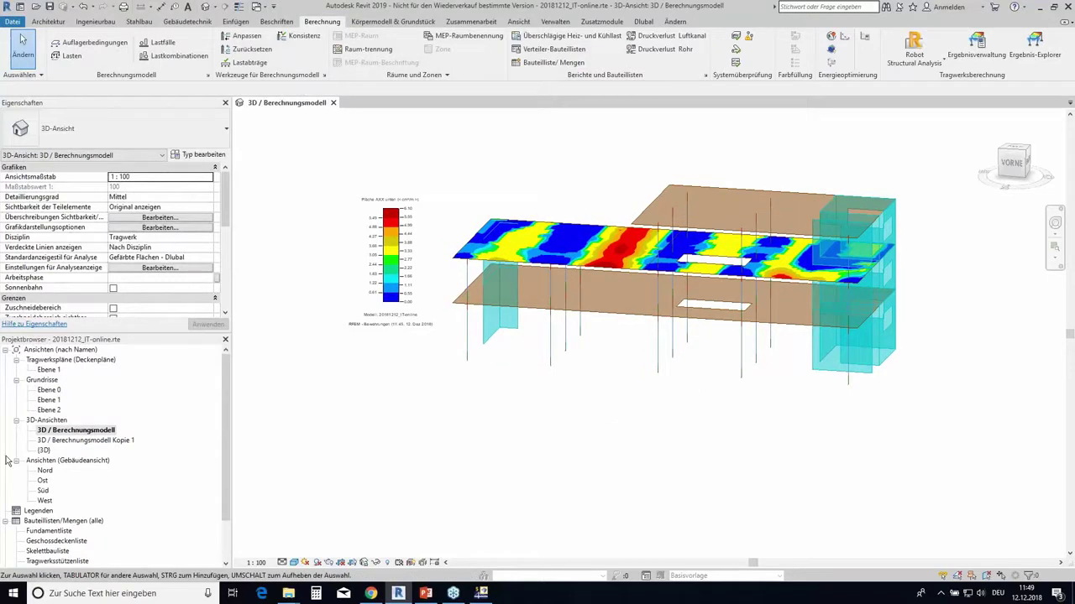
Rename the 3D / Berechnungsmodell view to As-1.unten in the Project Browser.
left_click(74, 433)
right_click(73, 433)
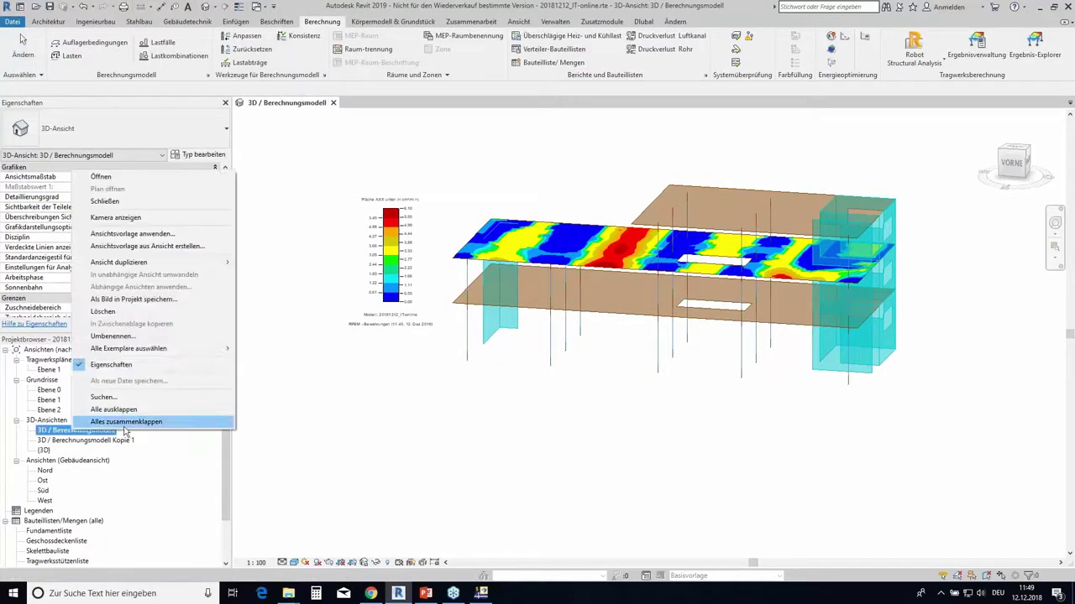
left_click(126, 339)
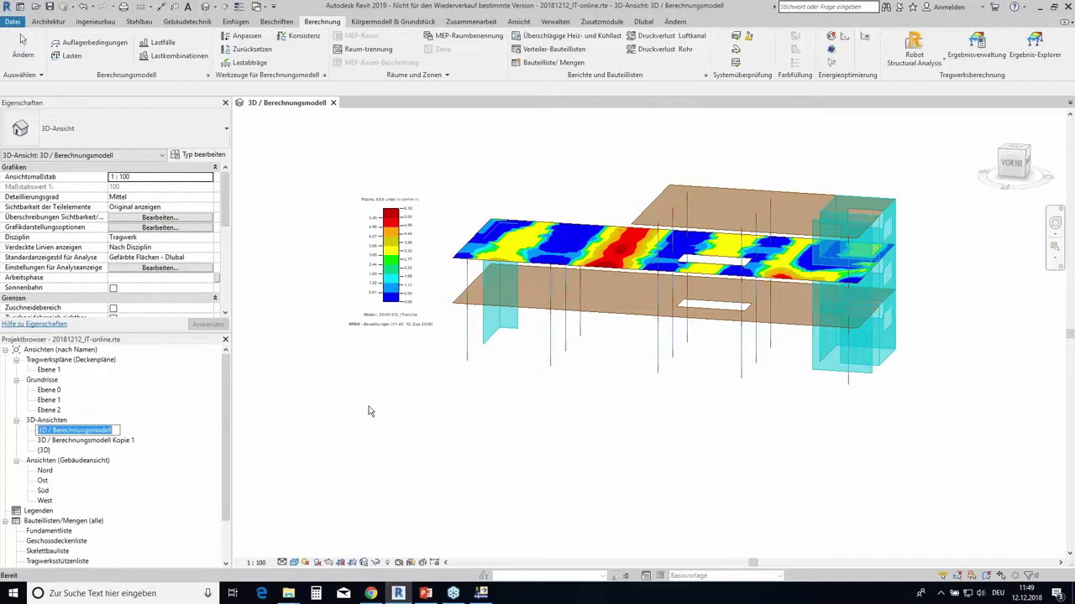
type("As")
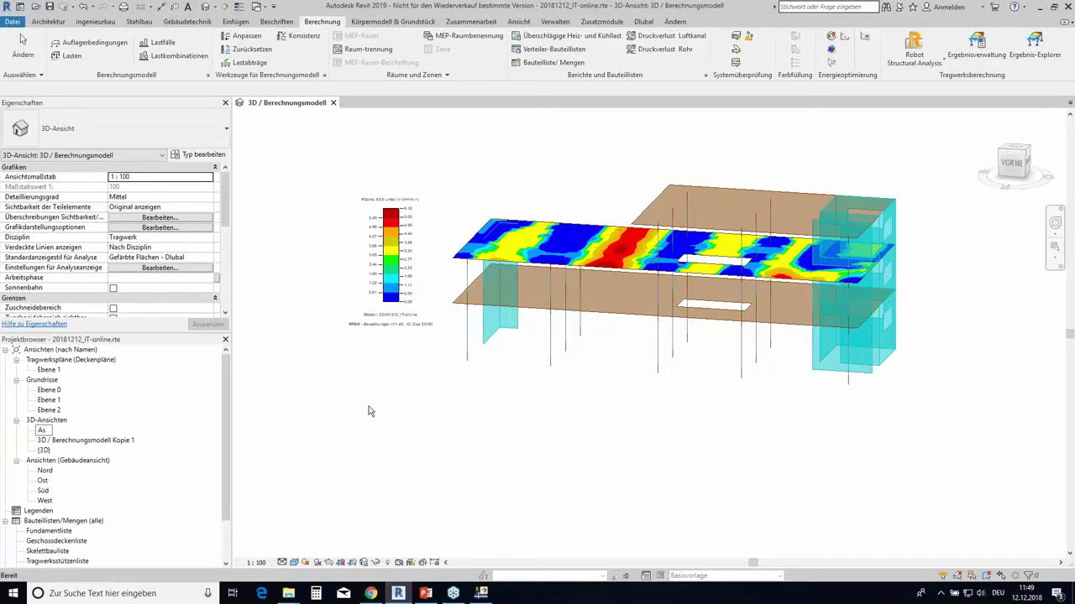
type(" 1")
type("unten")
key("Return")
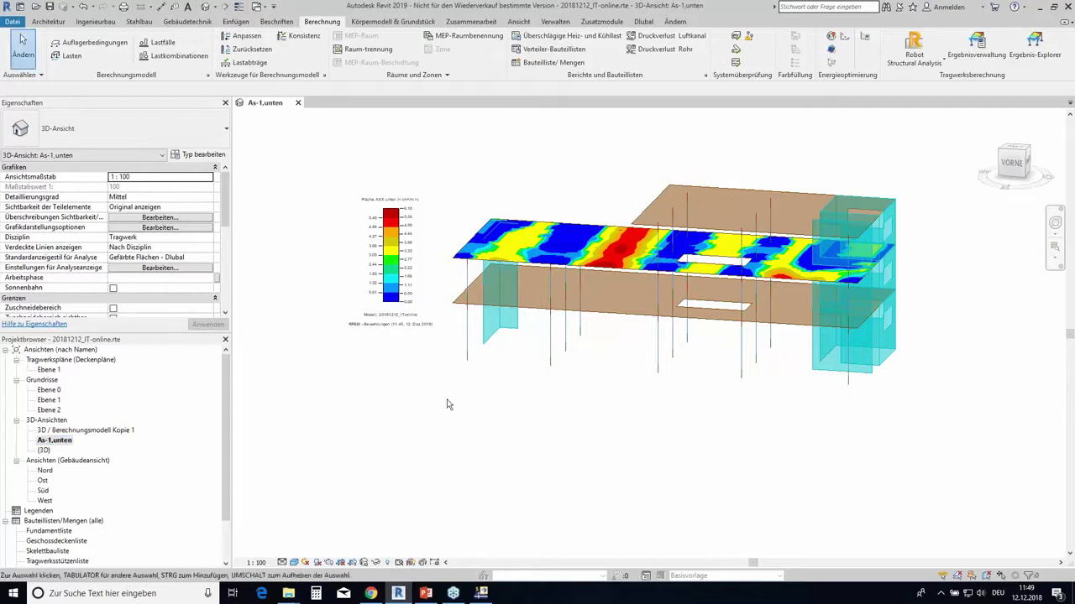
Orbit the model to a level front view and box-select the floor elements.
scroll(496, 407, "down", 1)
scroll(545, 409, "up", 1)
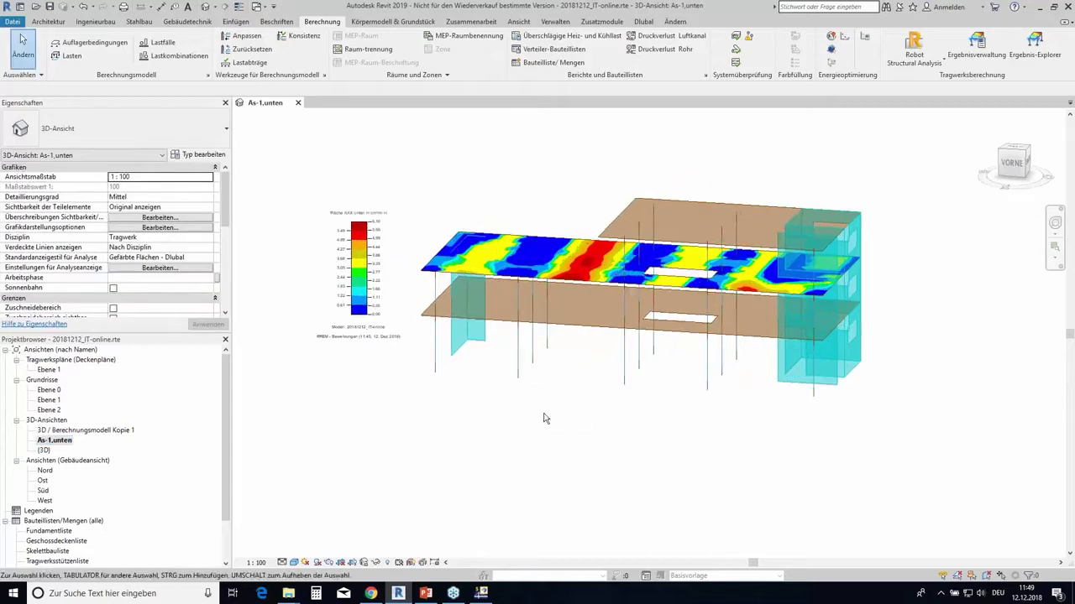
middle_click_drag(566, 400, 581, 356, "shift")
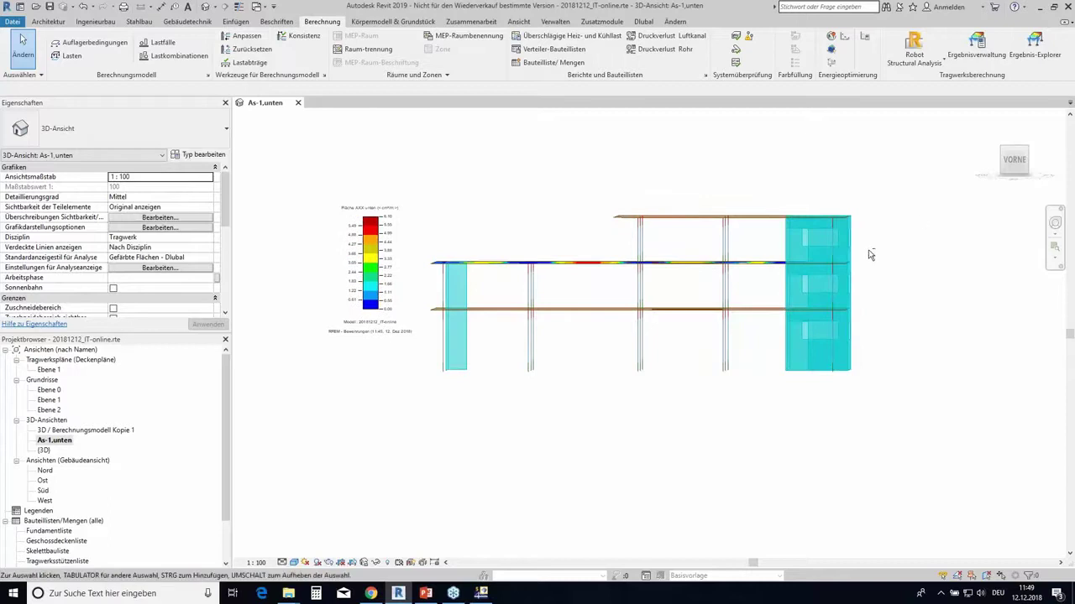
left_click_drag(868, 249, 597, 151)
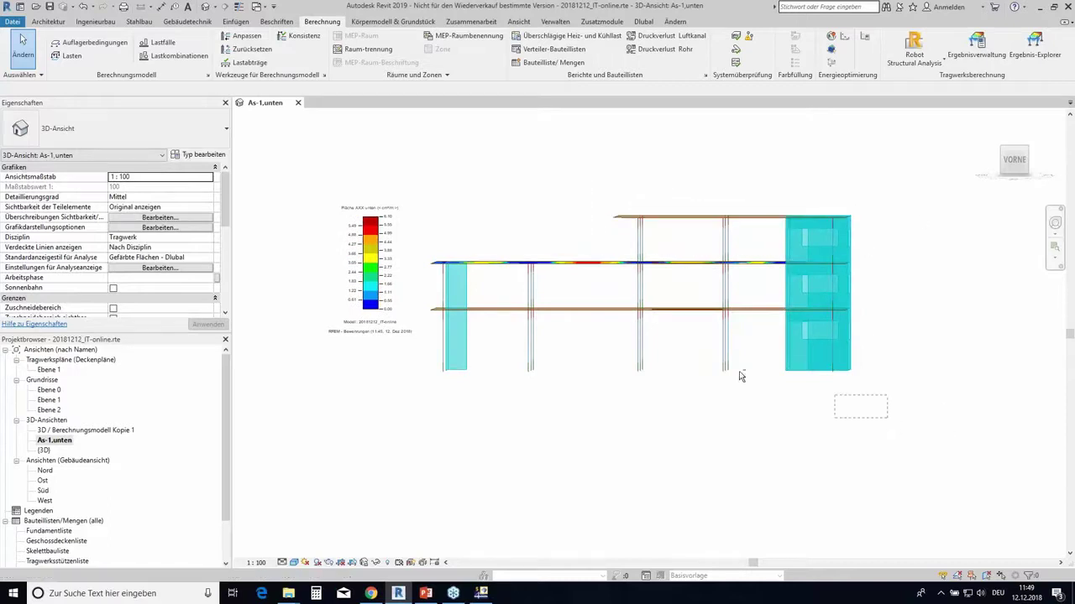
left_click_drag(919, 375, 413, 288)
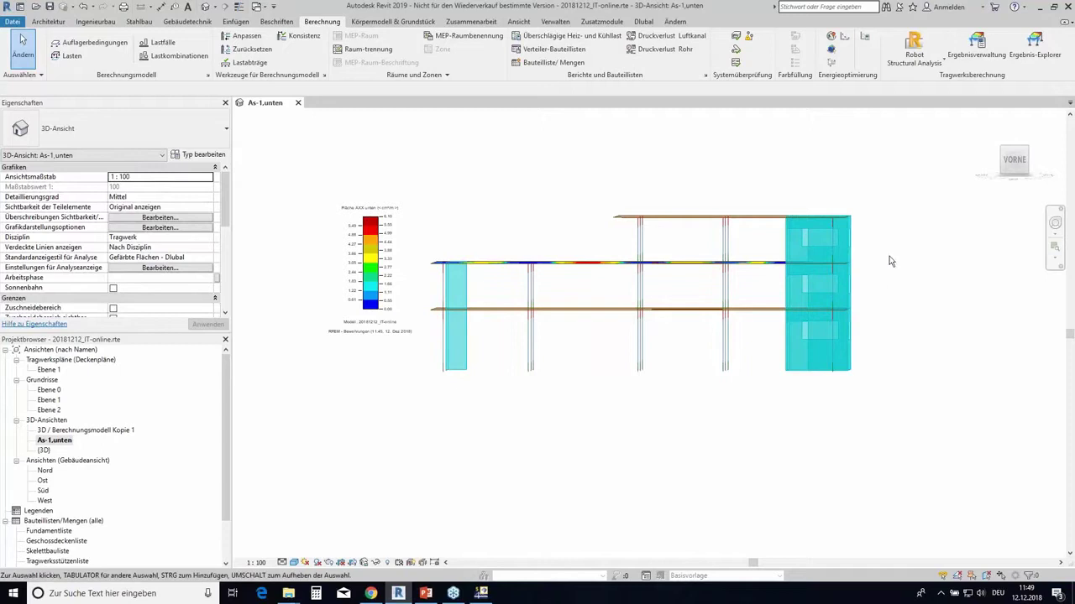
Hide the upper right wall and the top-floor elements above the slab in this view.
right_click(843, 238)
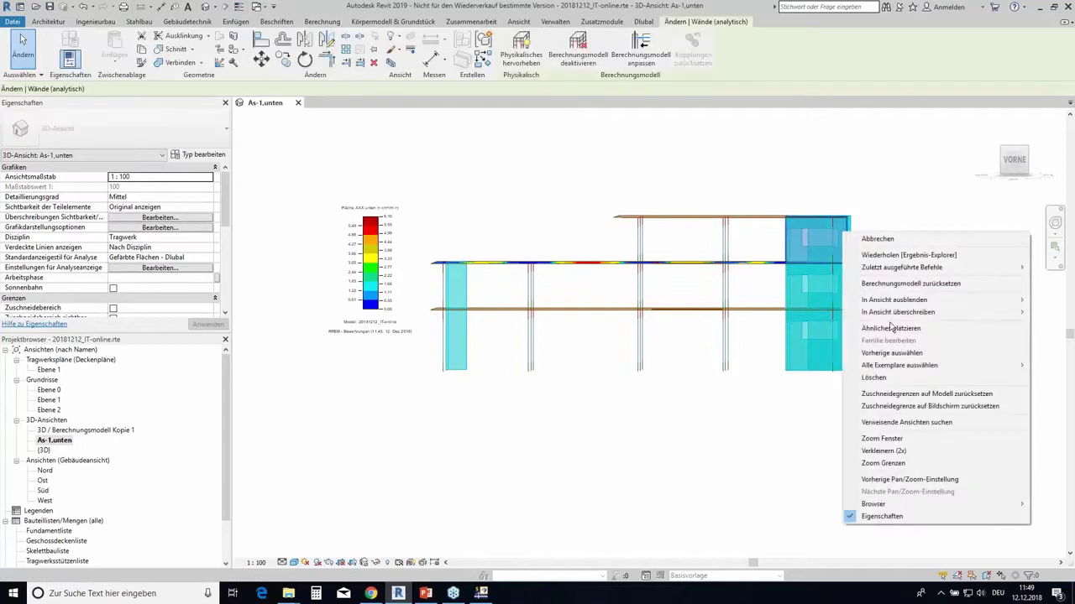
mouse_move(894, 300)
left_click(785, 299)
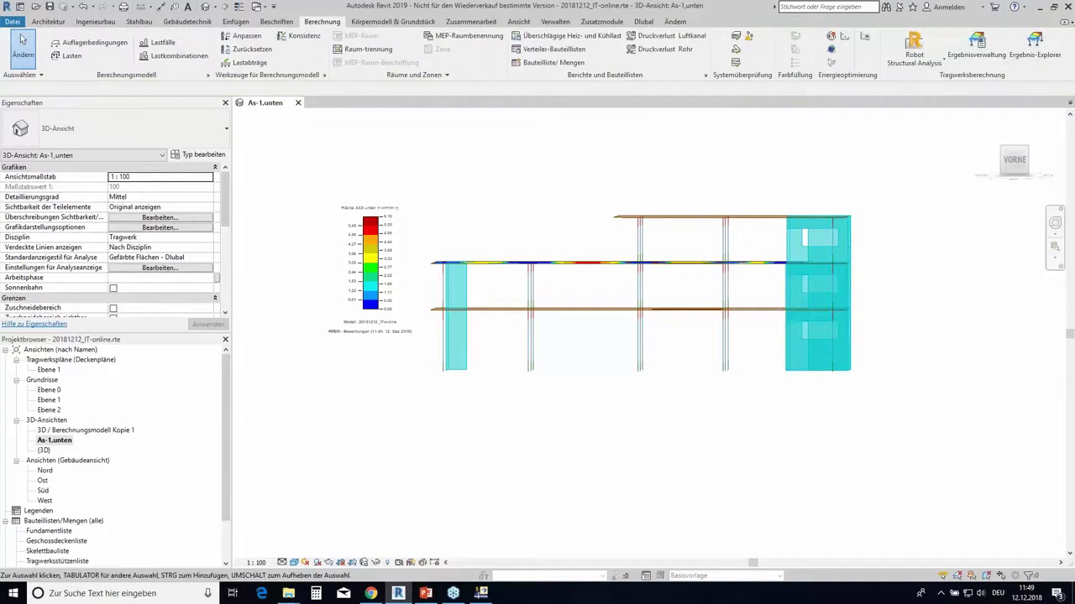
left_click_drag(889, 401, 429, 292)
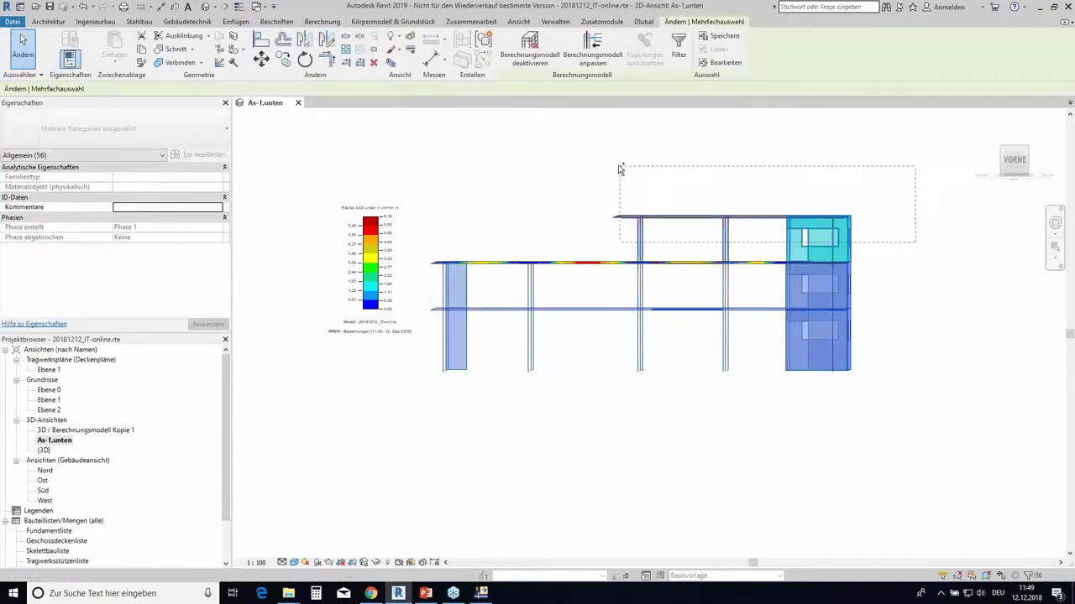
middle_click_drag(891, 215, 848, 252, "shift")
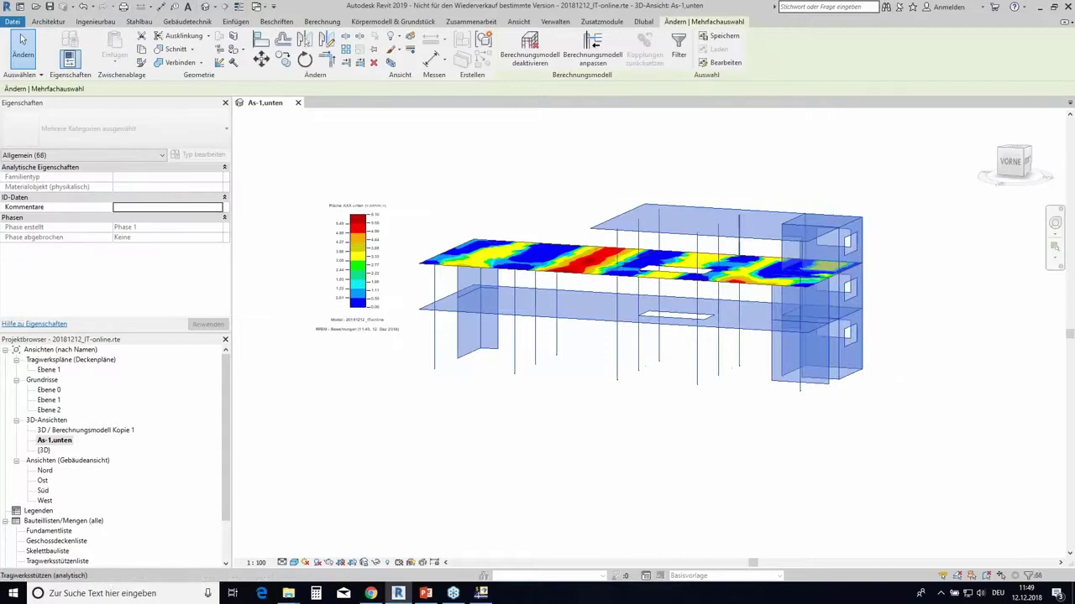
right_click(754, 220)
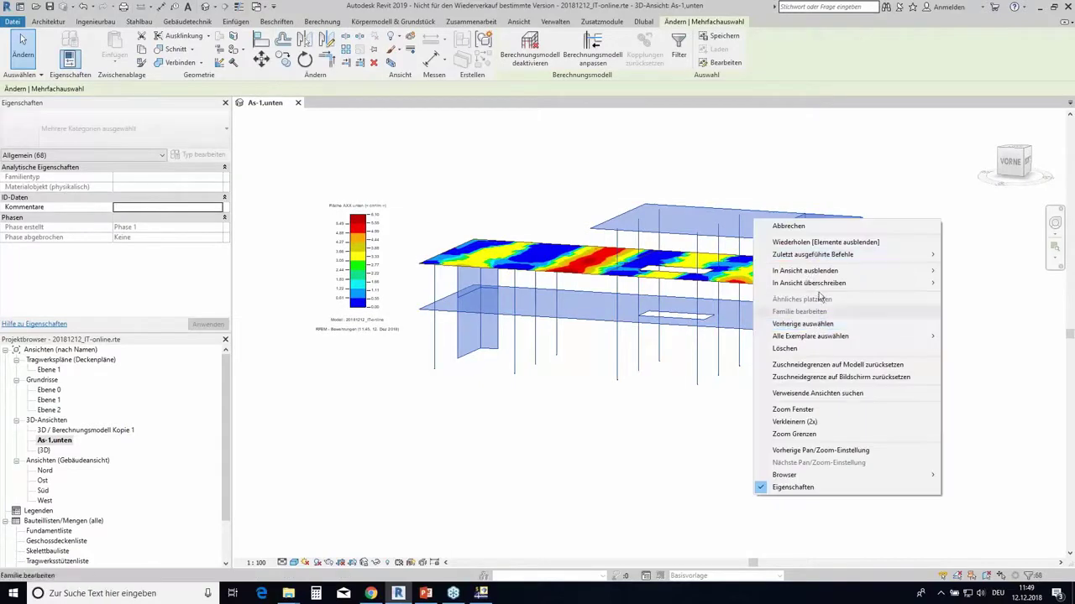
mouse_move(804, 271)
left_click(974, 270)
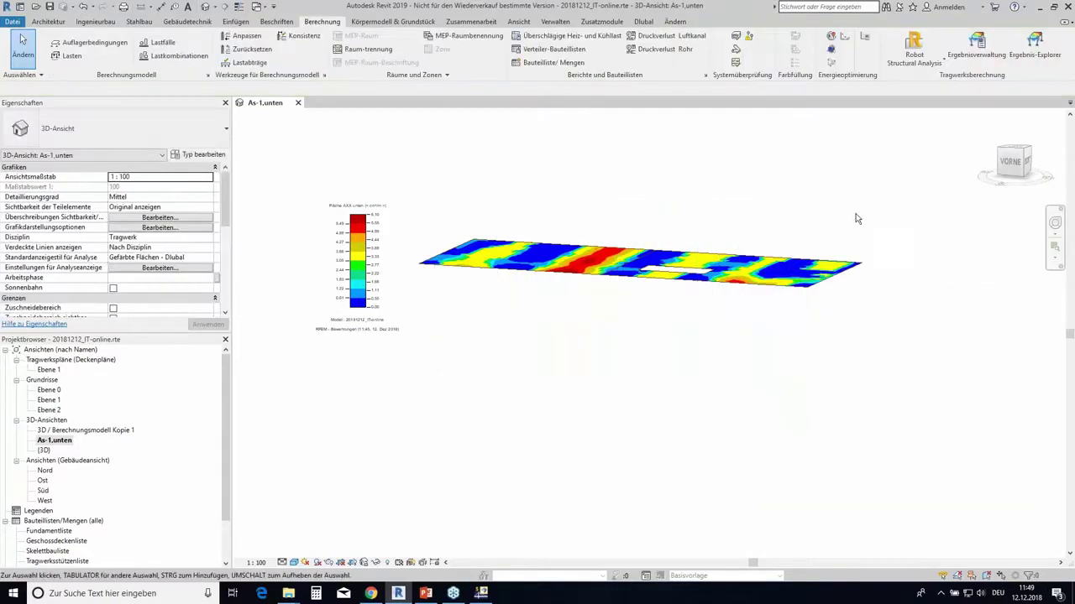
Switch to the top (OBEN) view and place the 0.00–6.10 legend beside the contour plot.
middle_click_drag(886, 176, 943, 264, "shift")
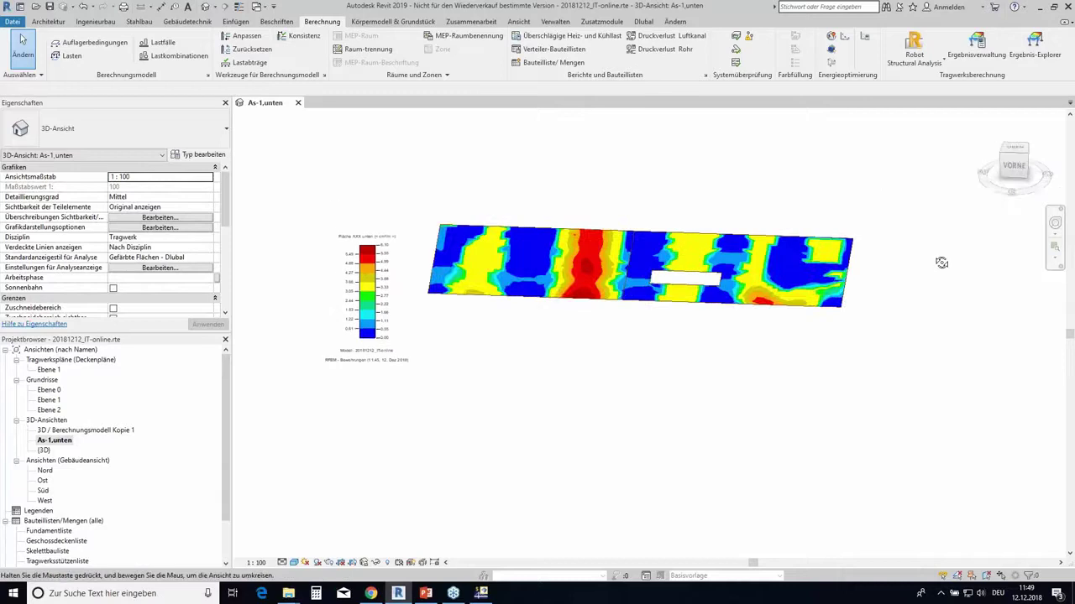
left_click(1018, 151)
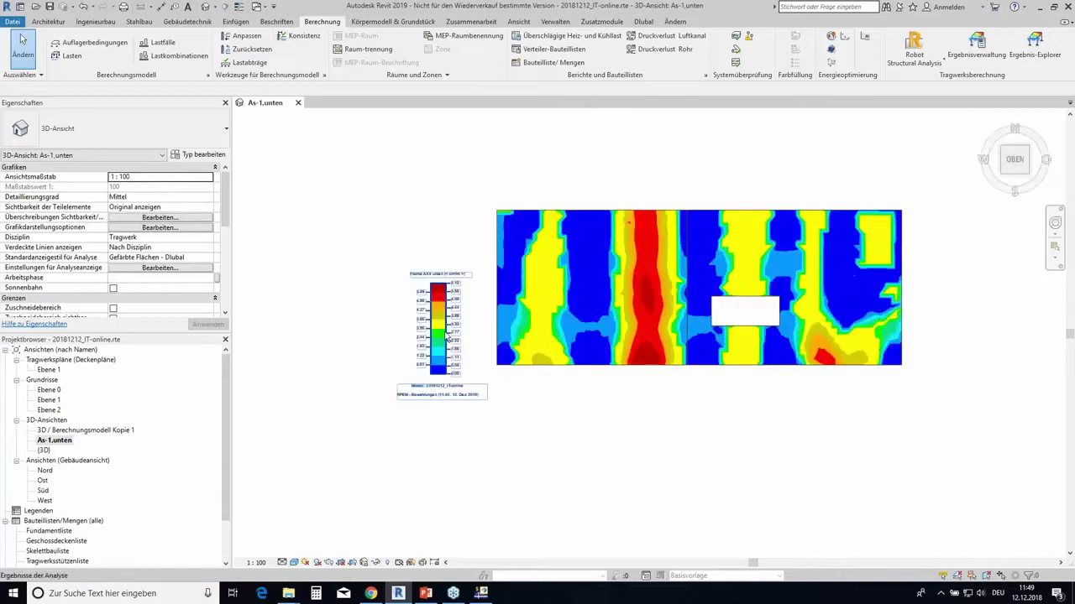
left_click(446, 336)
left_click_drag(447, 323, 455, 257)
left_click(612, 166)
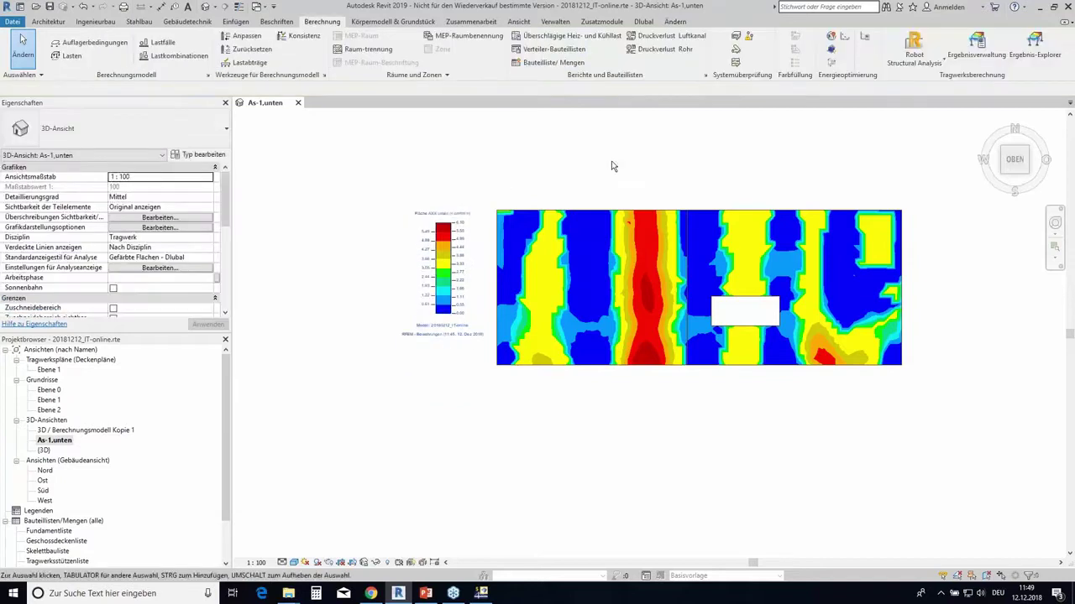
middle_click_drag(612, 166, 542, 175)
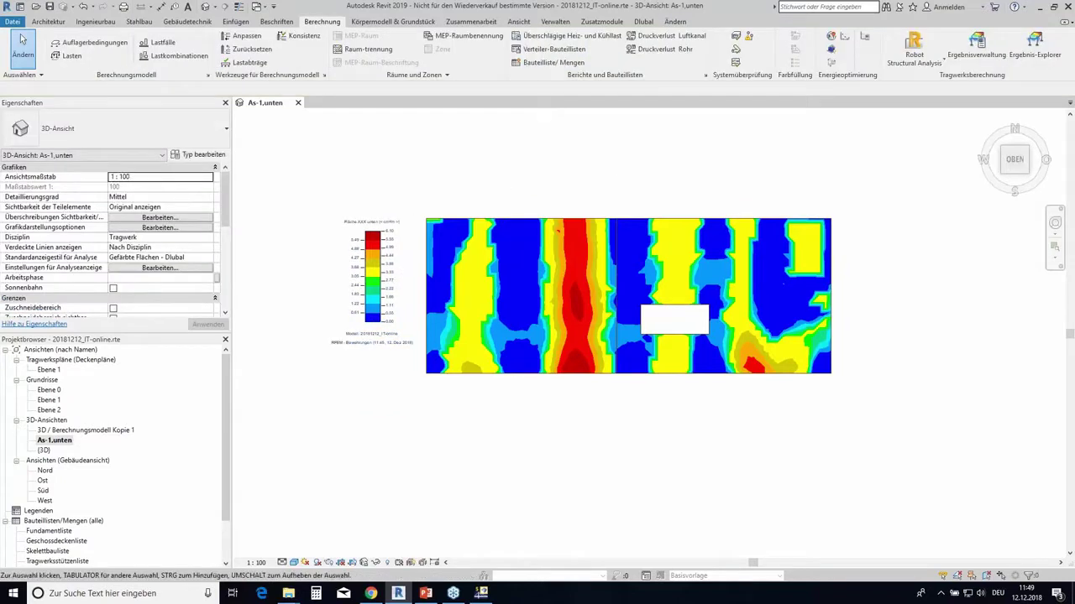
middle_click_drag(551, 174, 577, 172)
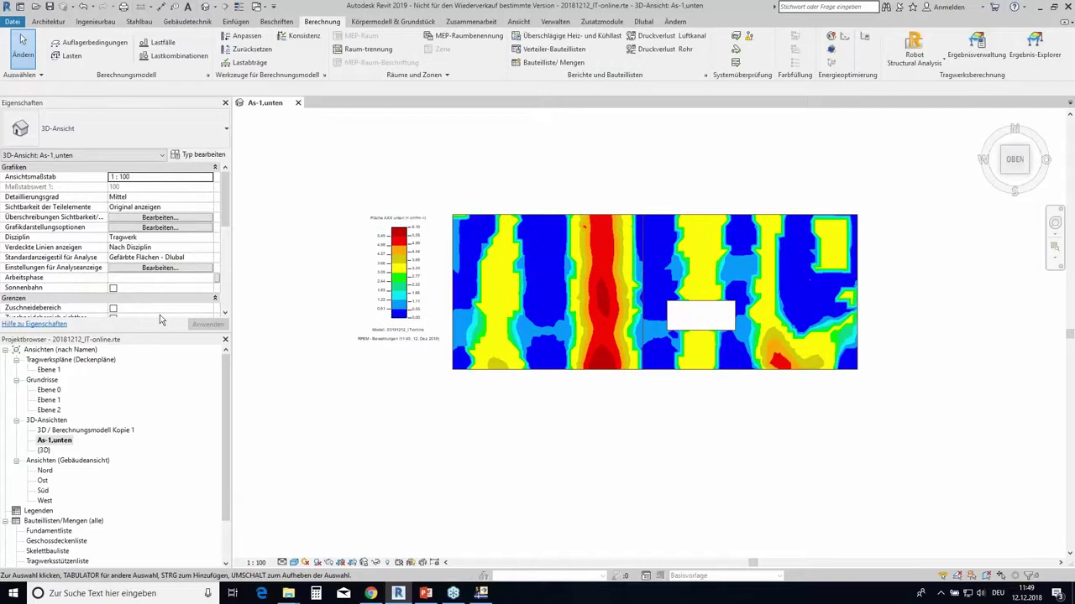
left_click_drag(226, 365, 221, 420)
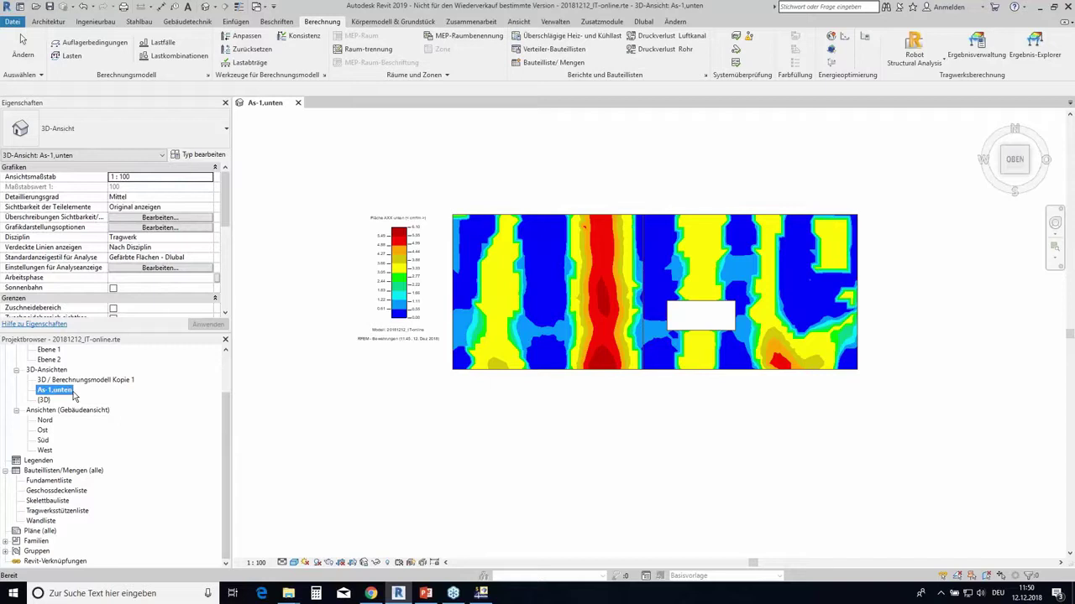
Create a new sheet using the Plan DIN A1 - ohne Index title block.
right_click(34, 530)
left_click(95, 465)
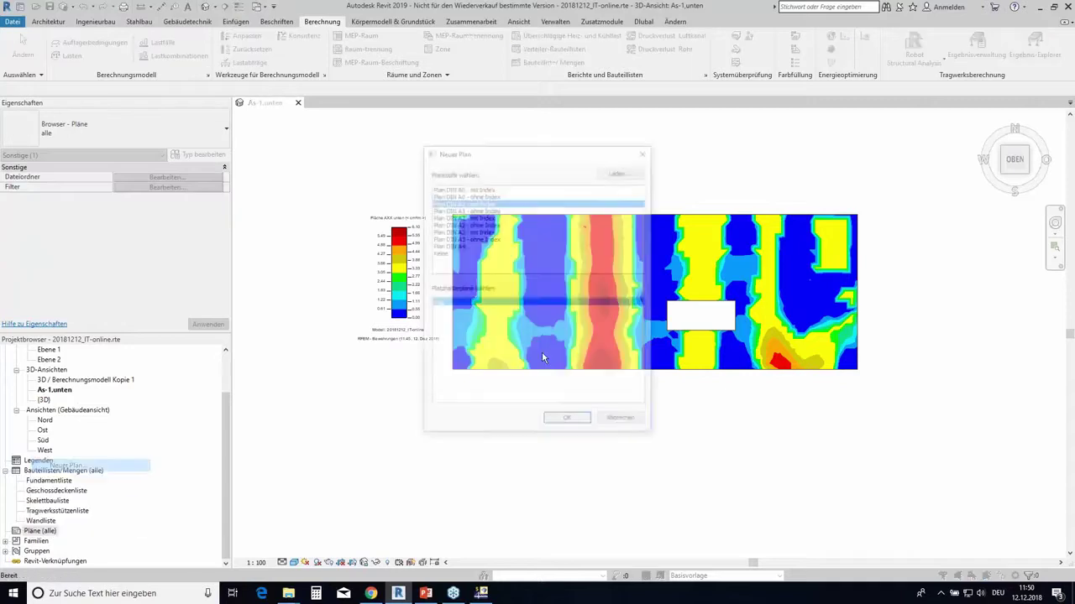
left_click(487, 210)
left_click(582, 425)
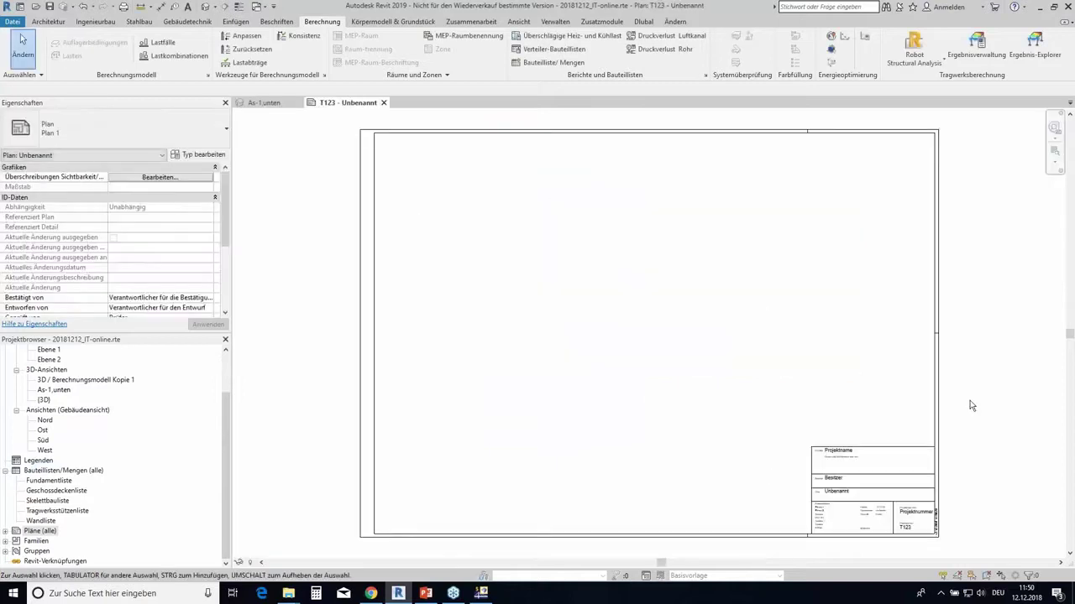
Place the As-1.unten view in the lower part of sheet T123.
left_click(87, 382)
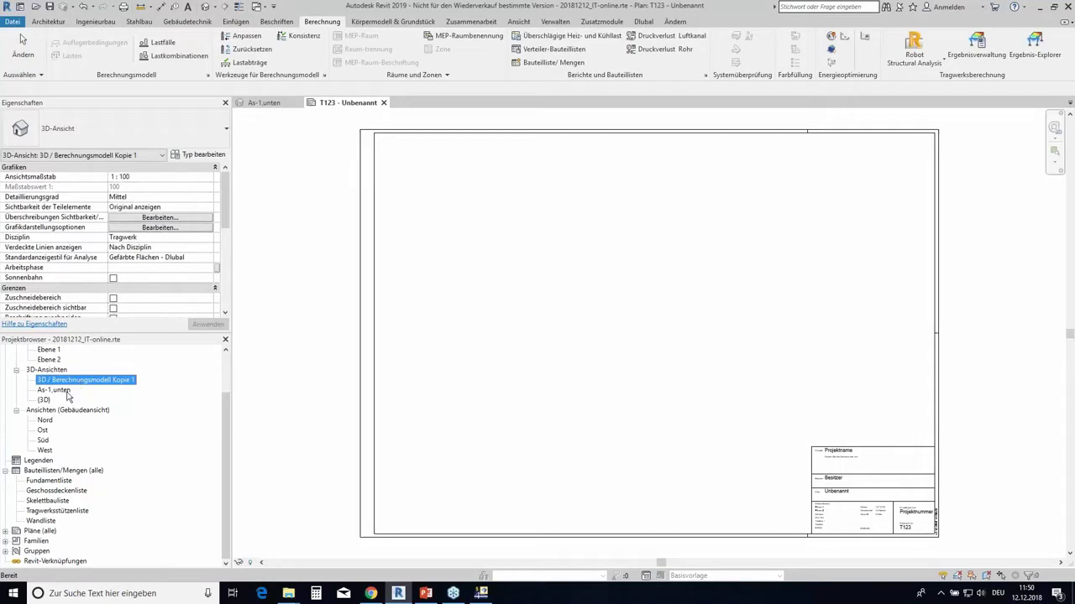
left_click(67, 394)
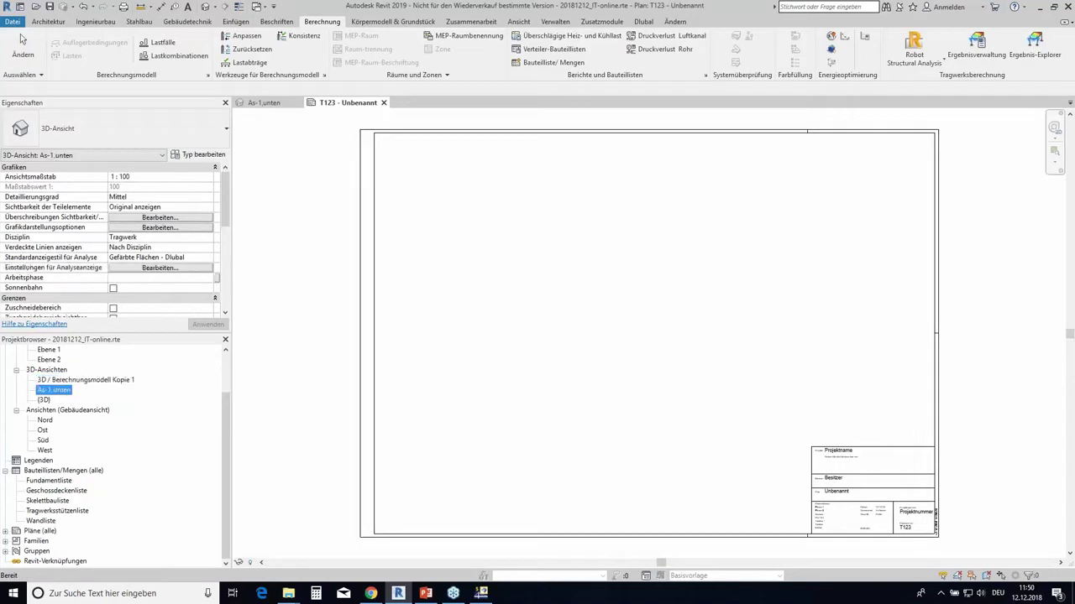
left_click_drag(54, 389, 609, 444)
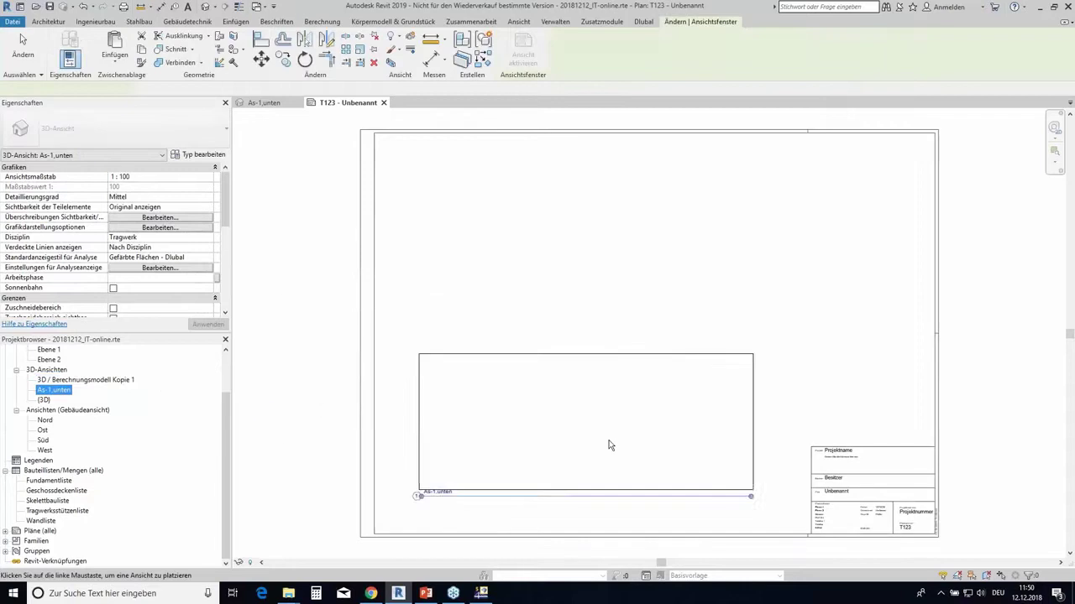
left_click(633, 455)
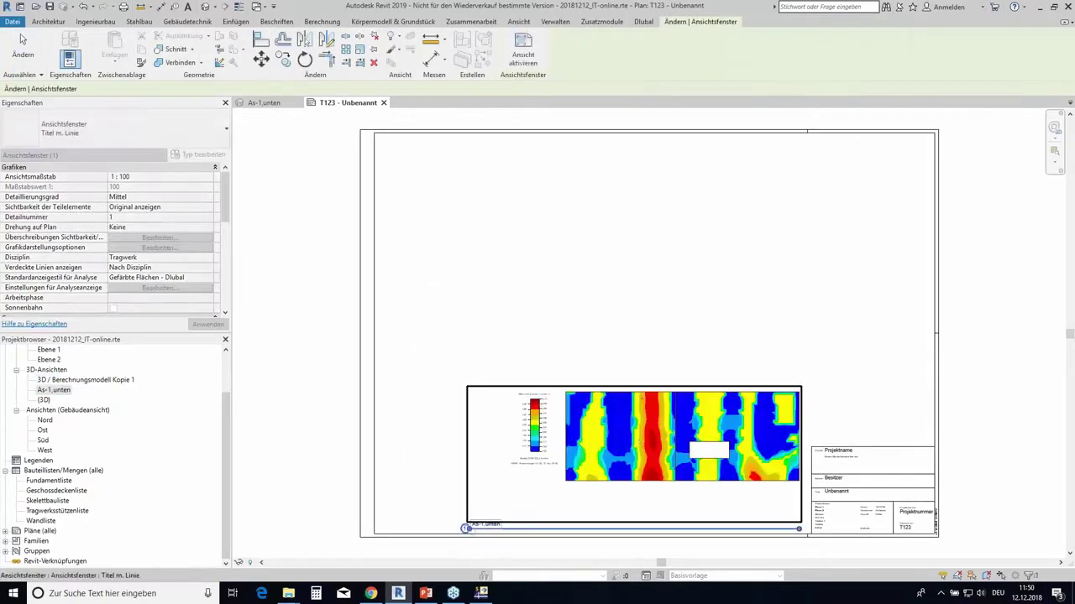
key("Escape")
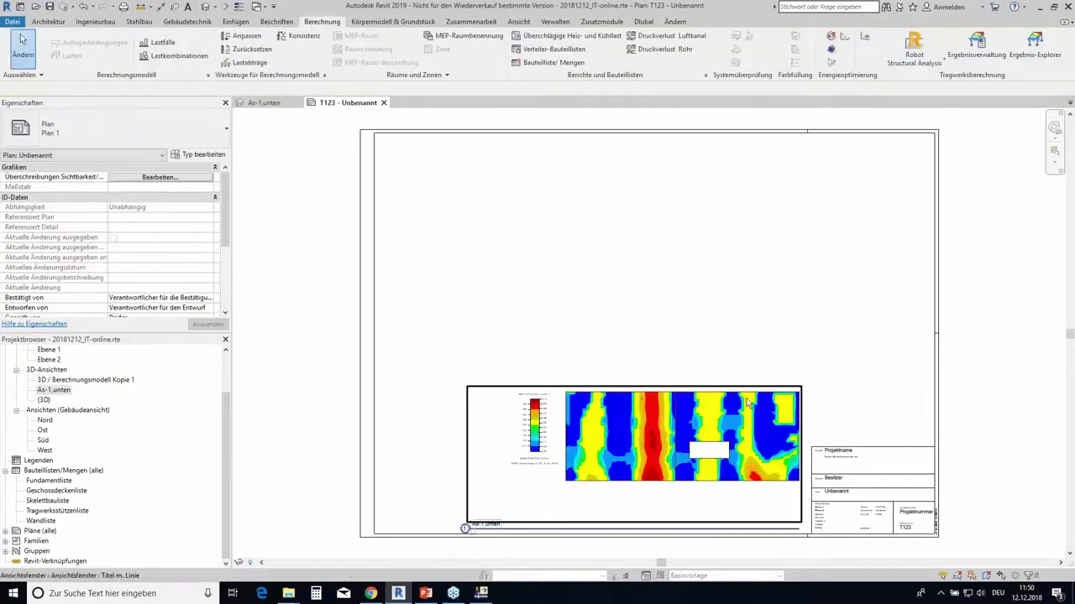
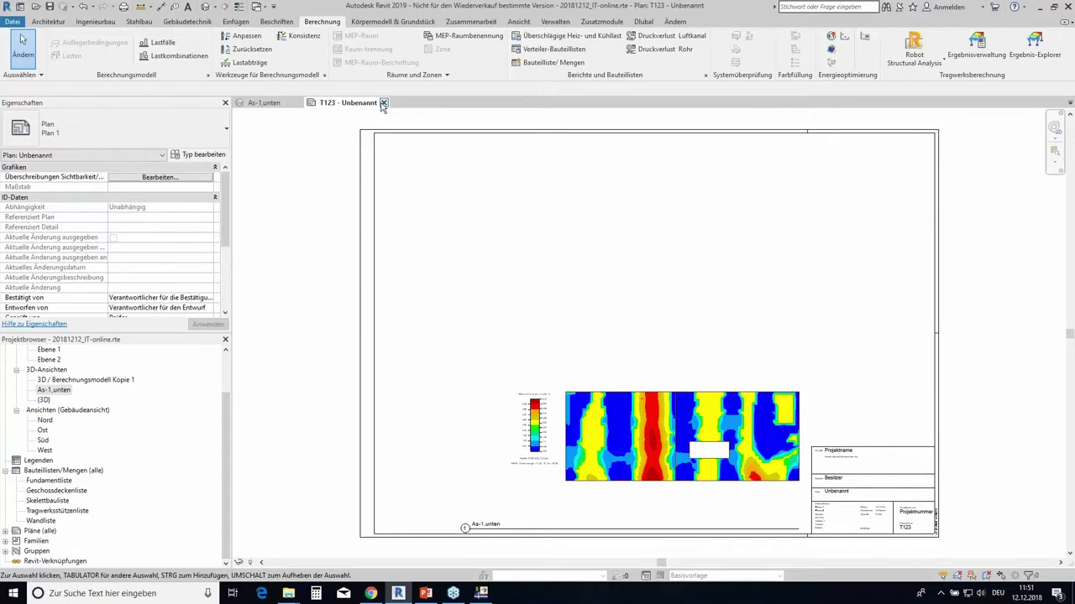
Close the T123 sheet and As-1.unten views, keep '3D / Berechnungsmodell Kopie 1' open, and switch to RFEM.
left_click(383, 102)
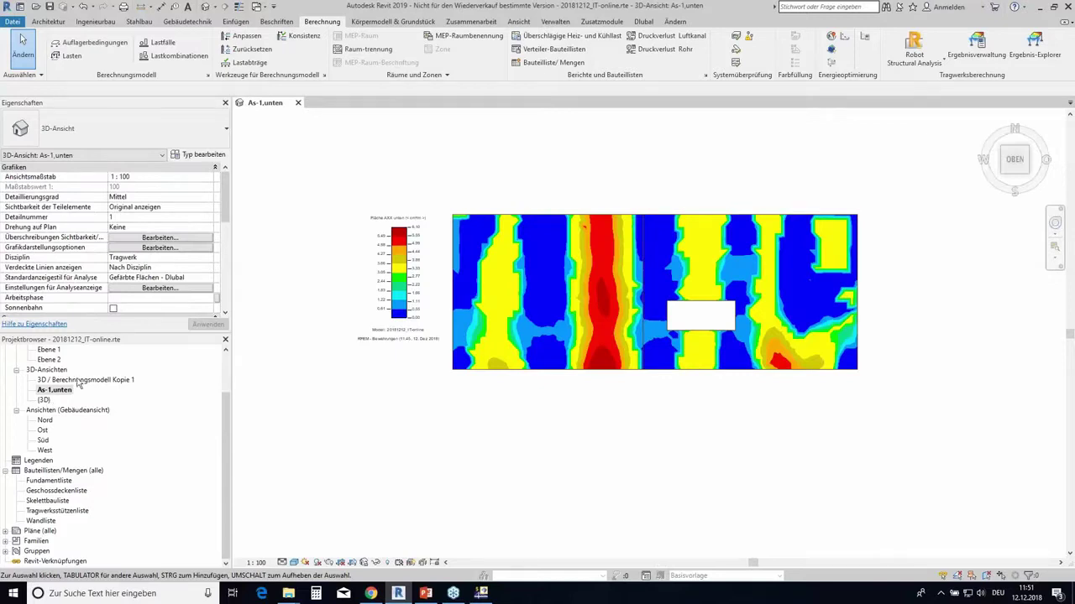
double_click(78, 380)
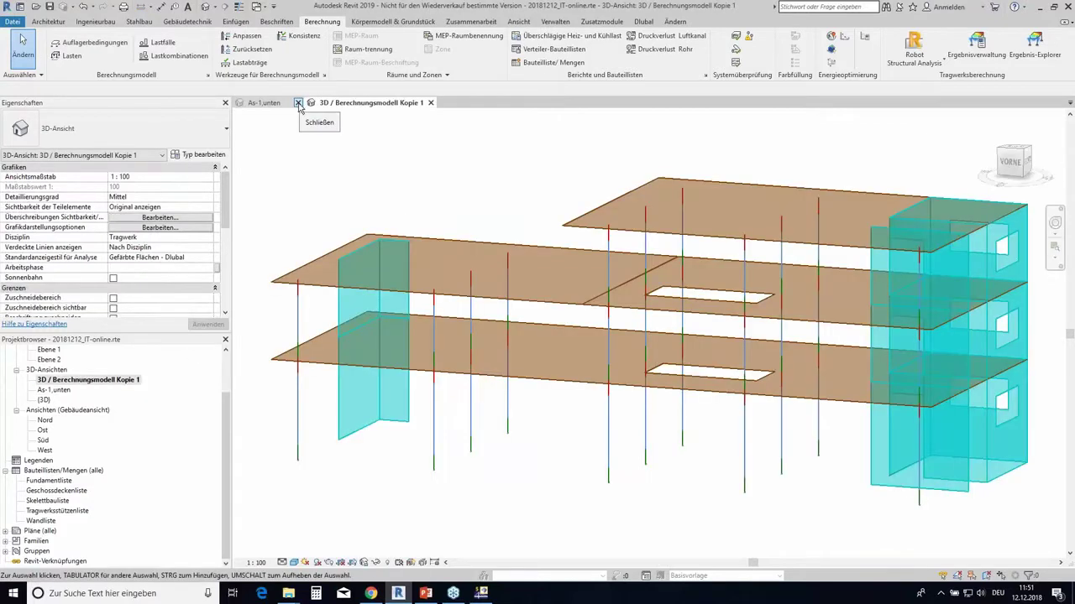
left_click(297, 102)
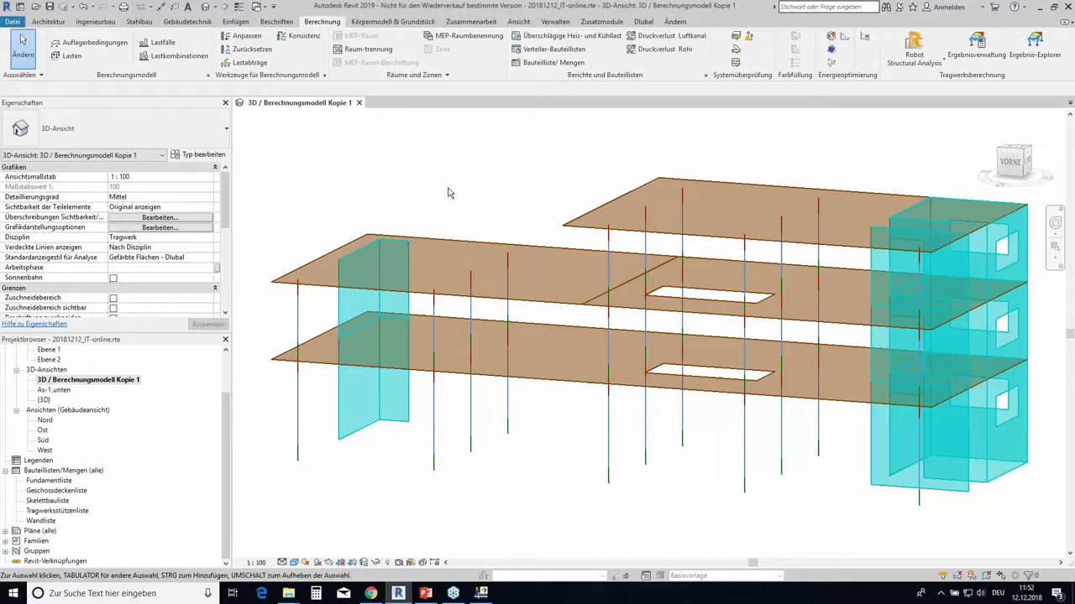
middle_click_drag(498, 196, 487, 193)
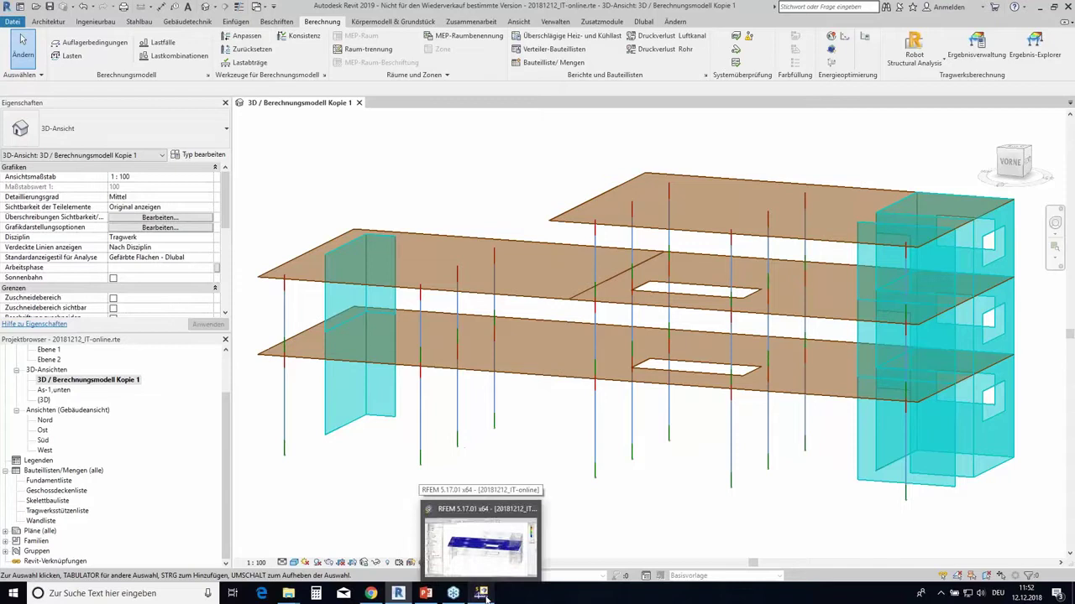
left_click(481, 592)
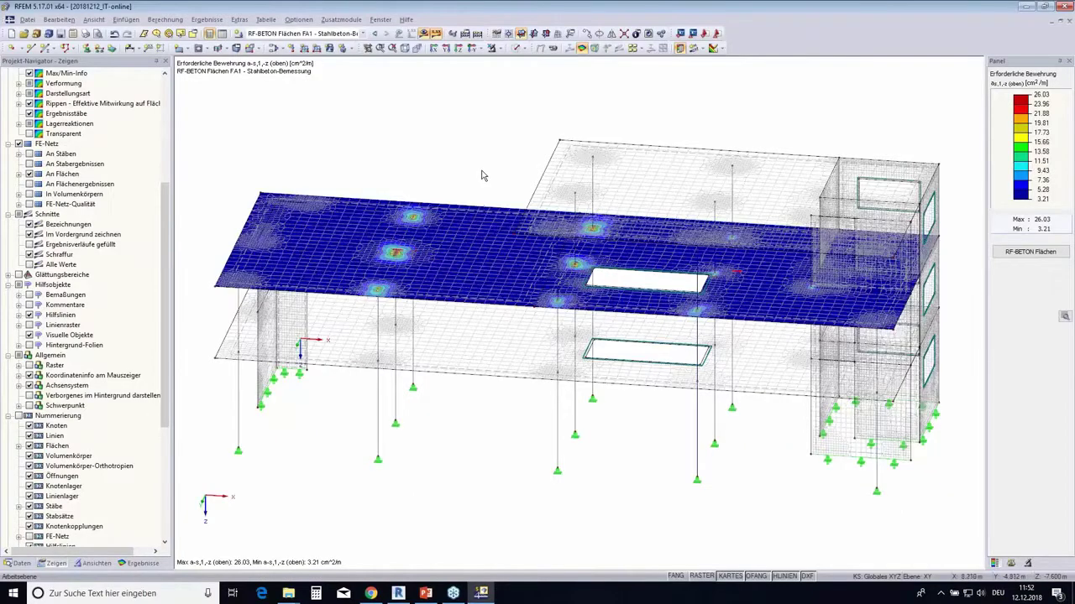
Hide the slab reinforcement results and start RF-BETON Stäbe from the Daten navigator's Favoriten.
middle_click_drag(483, 175, 456, 109, "ctrl")
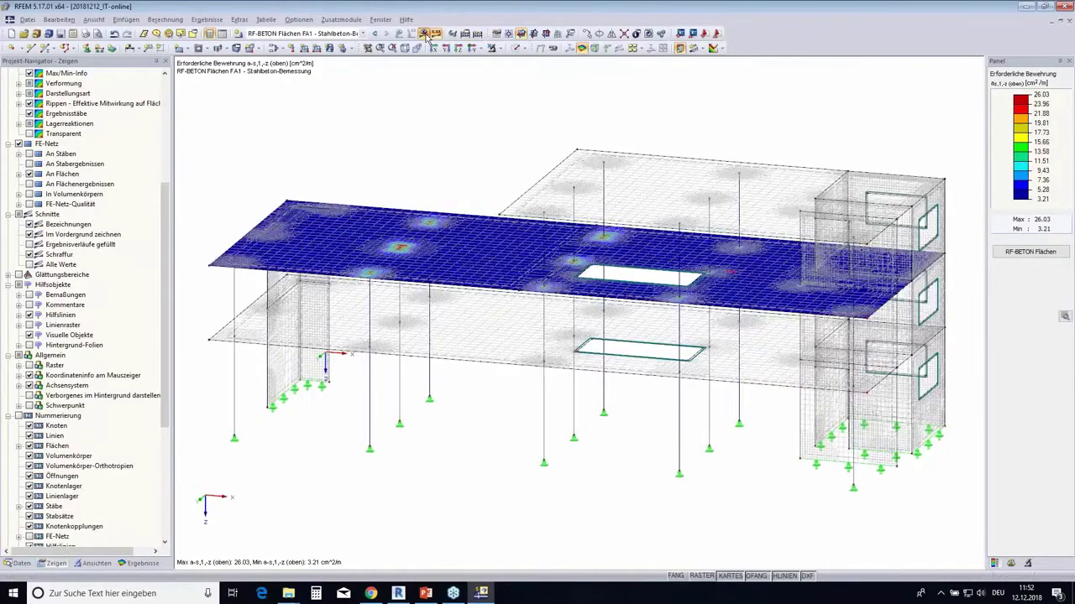
left_click(425, 34)
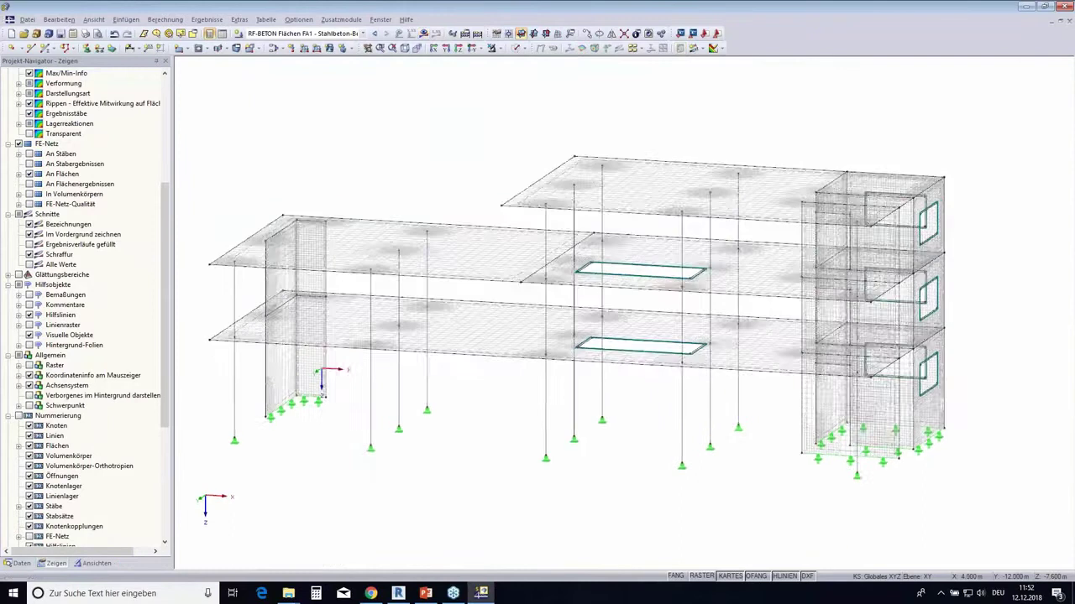
middle_click_drag(493, 105, 512, 107, "ctrl")
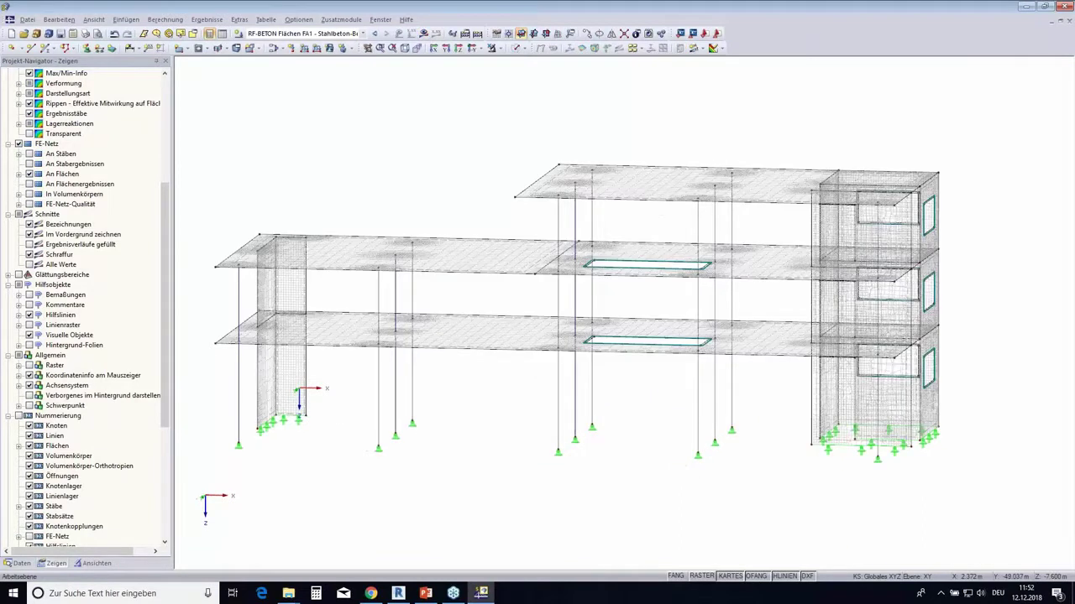
left_click(20, 564)
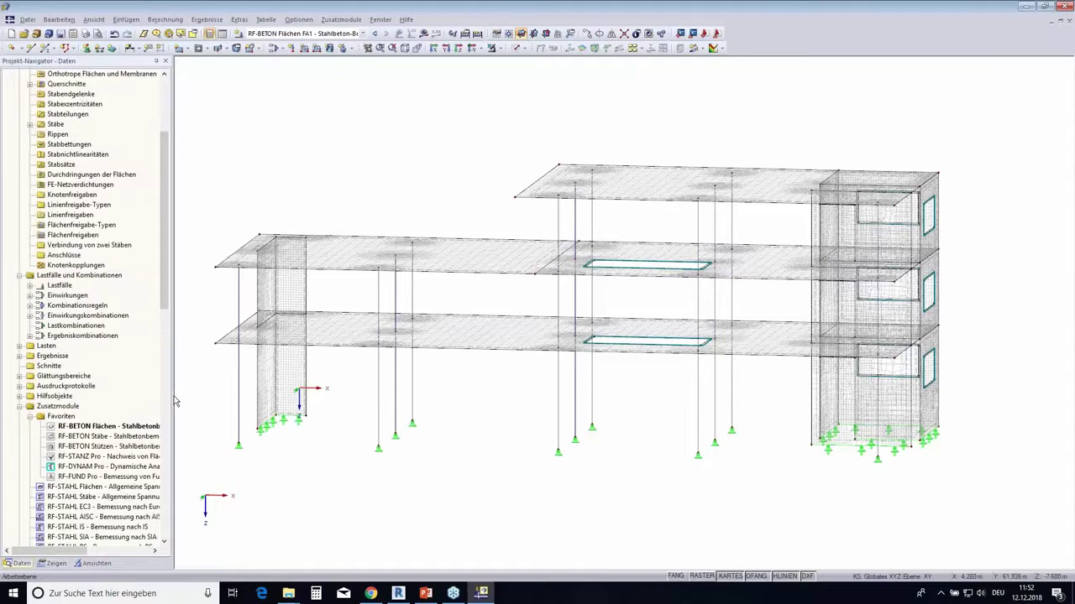
left_click_drag(175, 402, 215, 401)
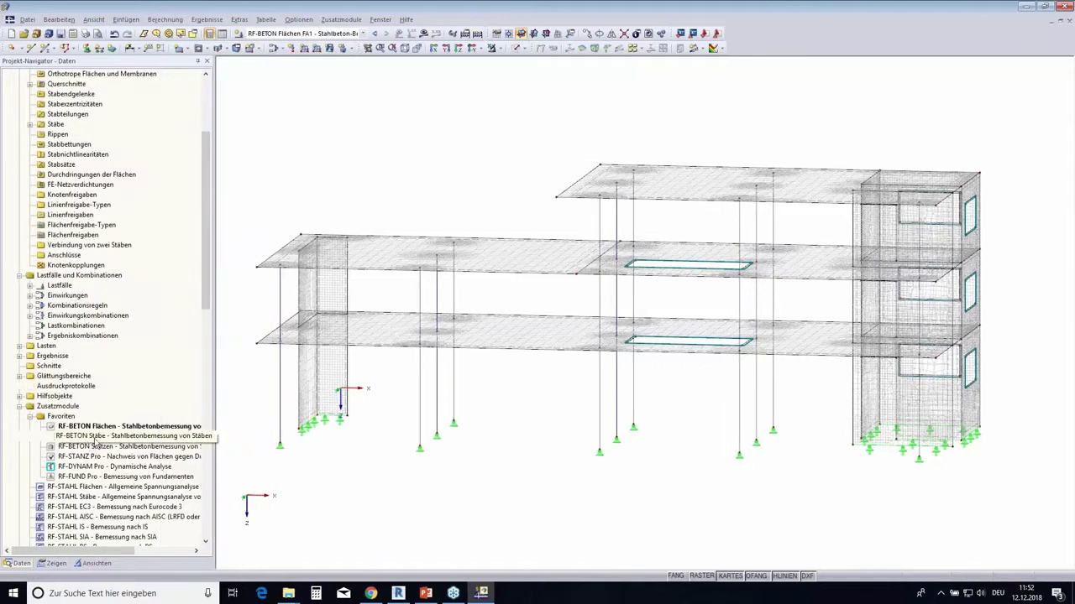
double_click(94, 437)
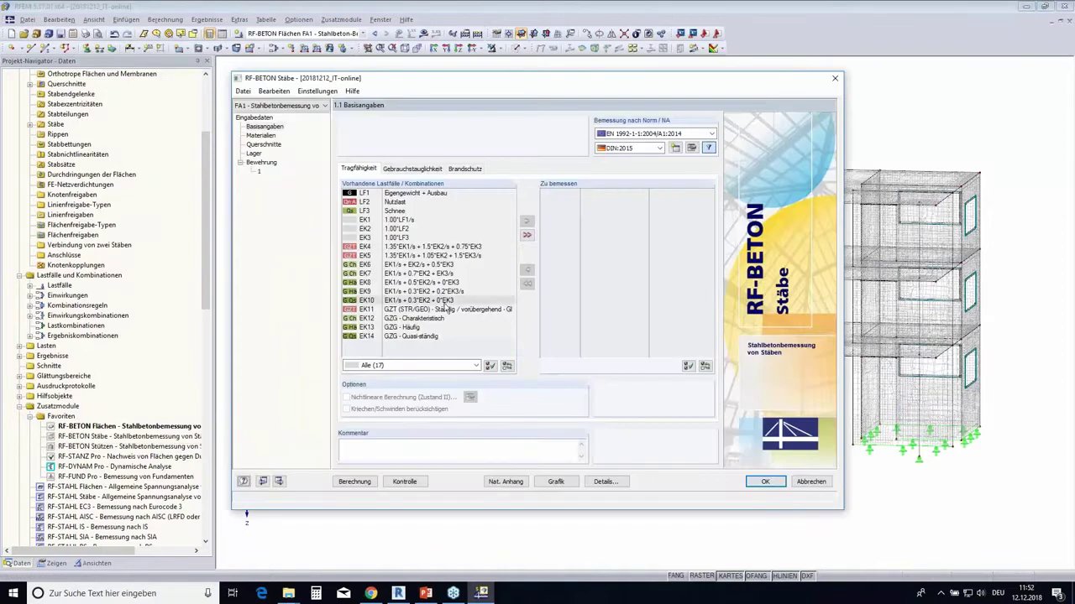
Add load combination EK11 to the design list and show the Bewehrung page for members 1-29.
double_click(439, 312)
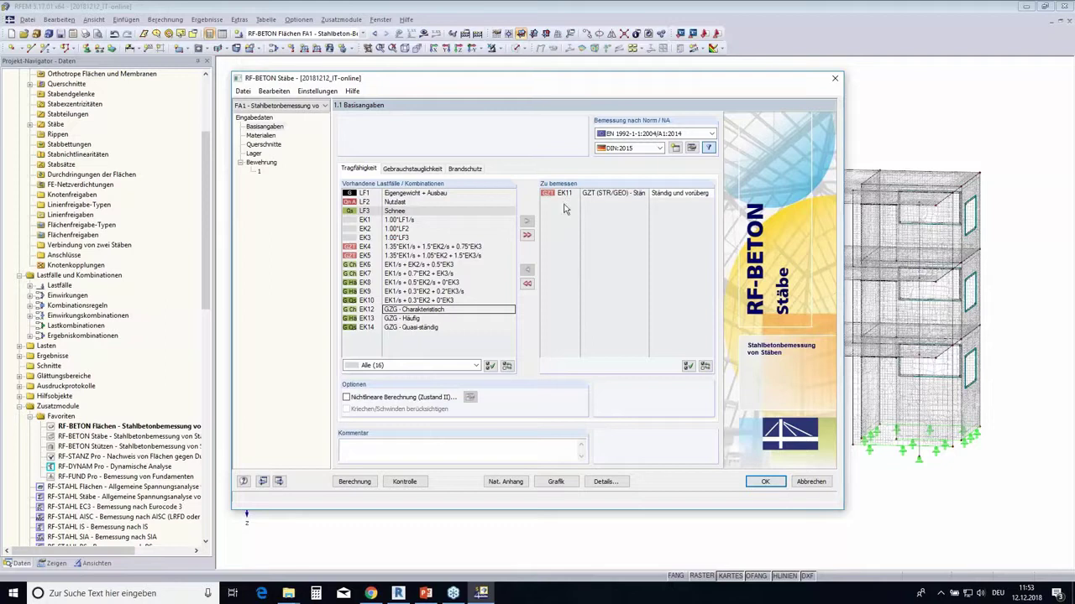
left_click(260, 172)
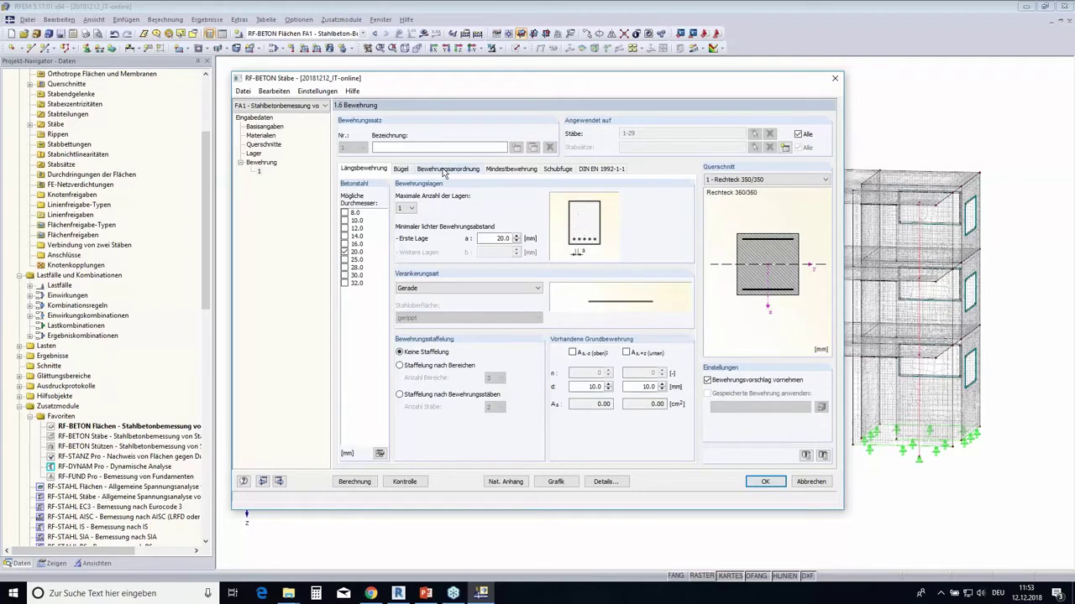
Set the reinforcement layout to 'Gleichmäßig umlaufend' so bars are distributed around the perimeter.
left_click(445, 170)
left_click(479, 320)
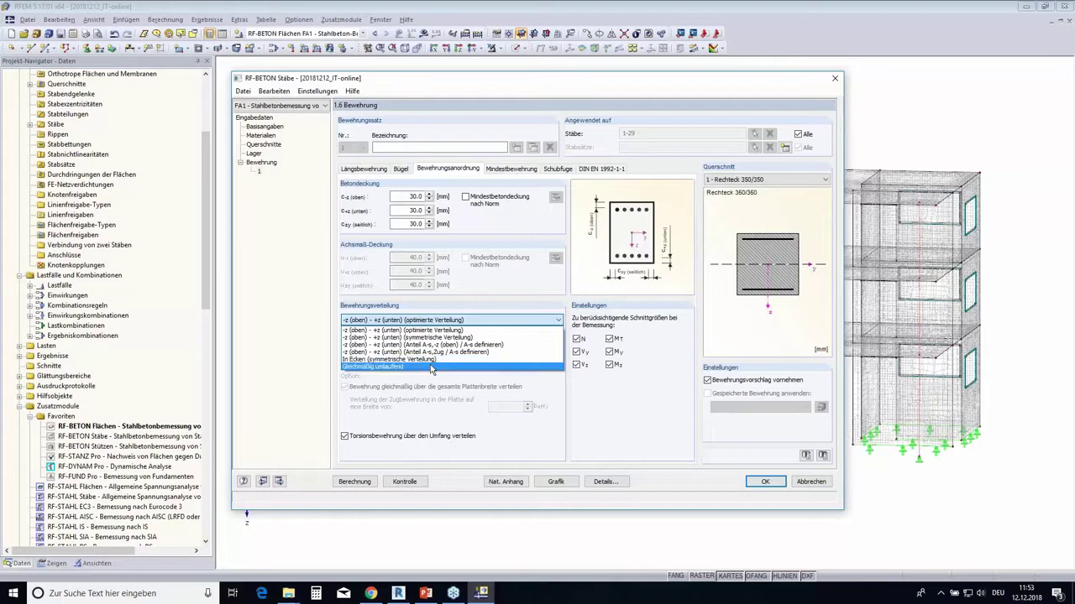
left_click(430, 367)
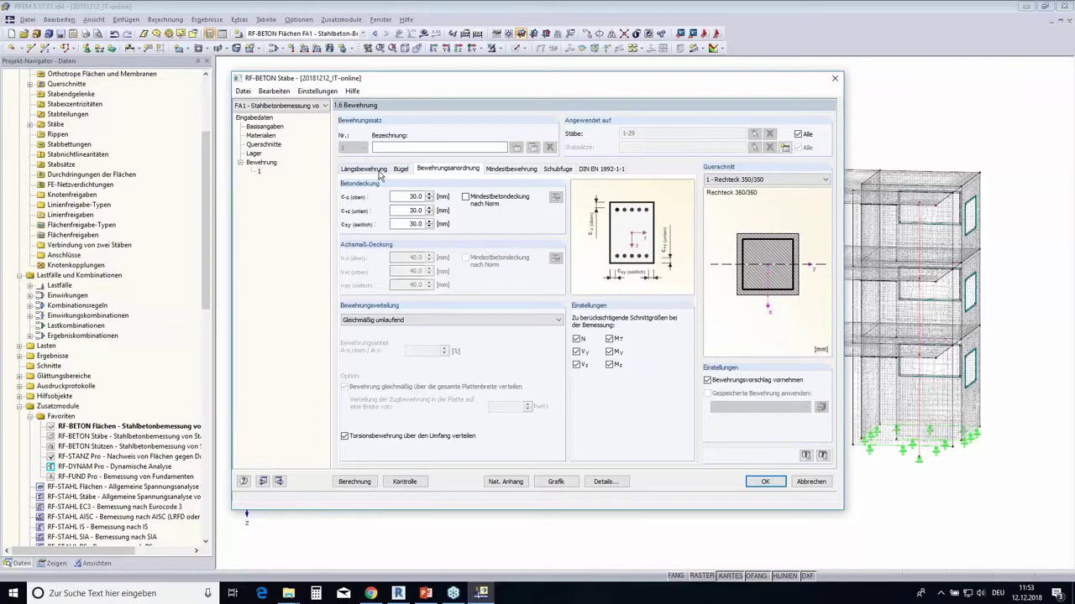
Use 8 basic bars of 12 mm diameter, allowing 12.0 mm and excluding 20.0 mm bars.
left_click(363, 169)
left_click(599, 372)
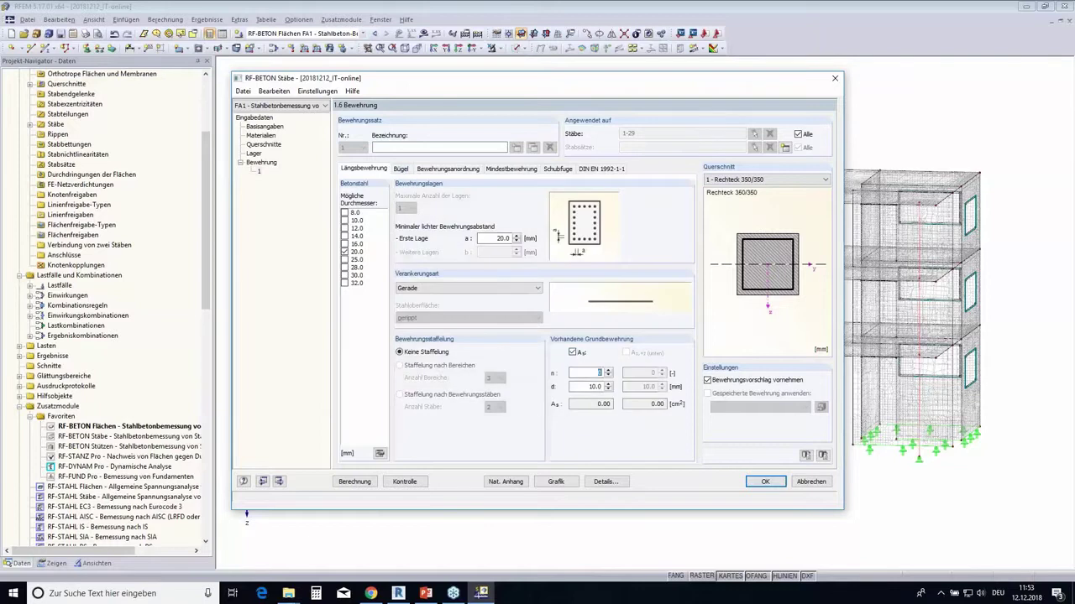
type("8")
left_click(592, 389)
type("12")
left_click(344, 229)
left_click(344, 253)
Review the stirrup, layout, minimum reinforcement, shear joint and DIN EN 1992-1-1 settings, then run the design.
left_click(401, 170)
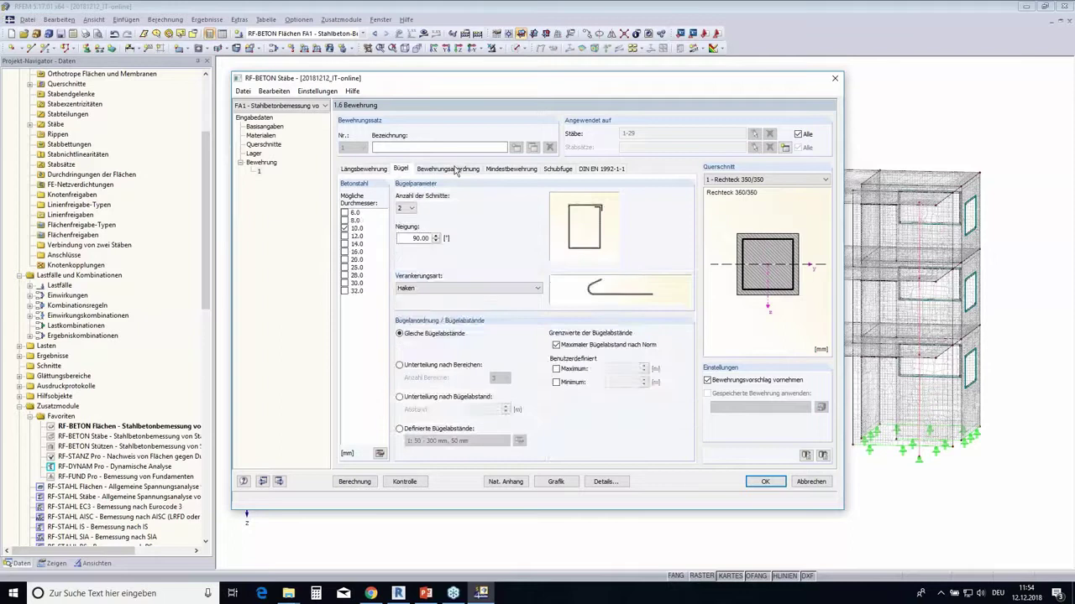
left_click(453, 169)
left_click(497, 170)
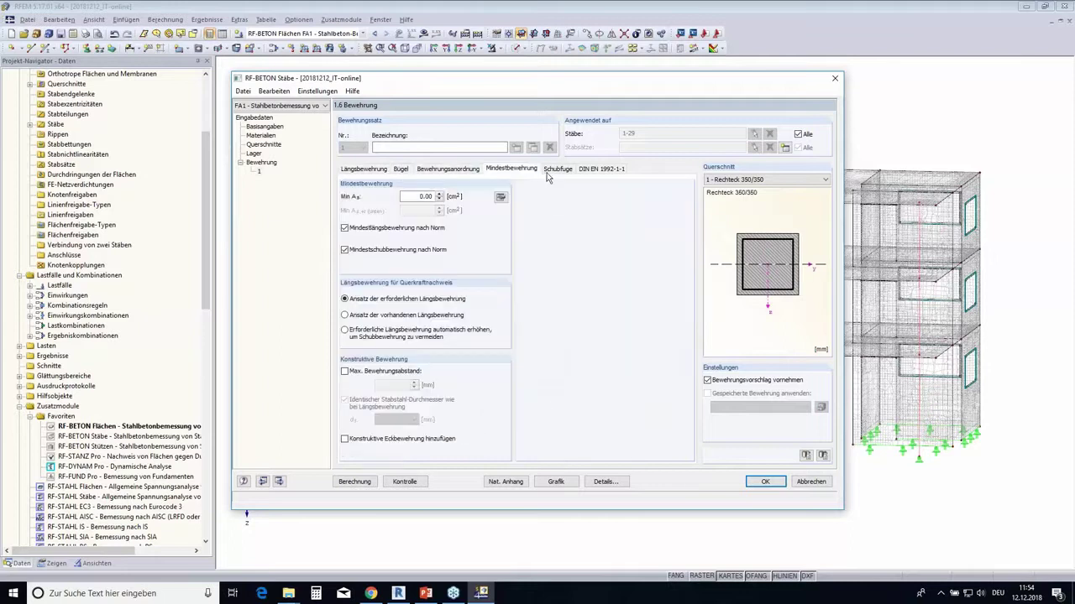
left_click(555, 170)
left_click(600, 168)
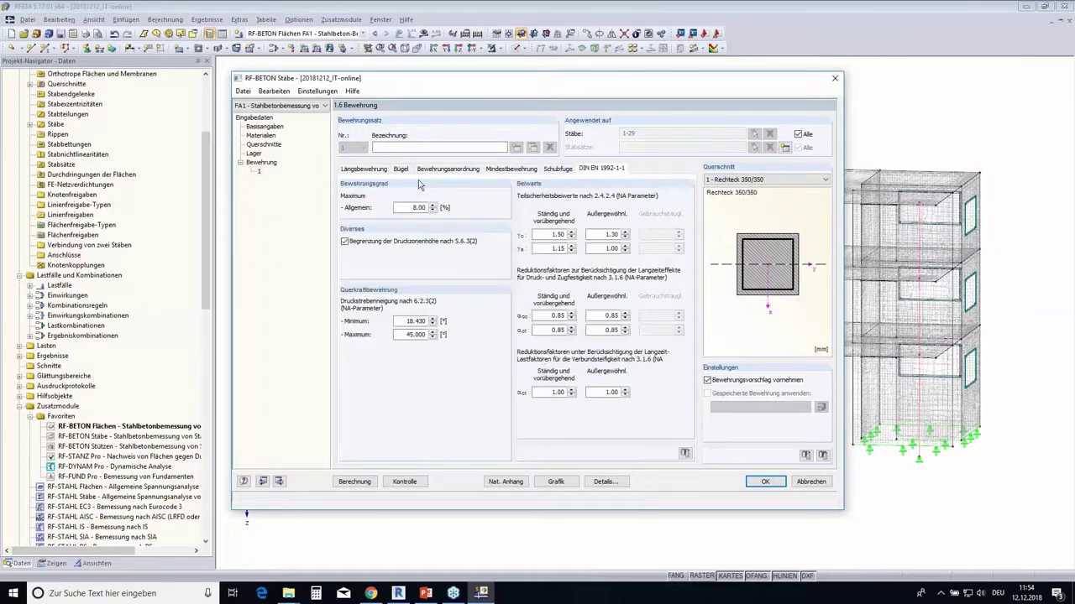
left_click(363, 169)
left_click(360, 485)
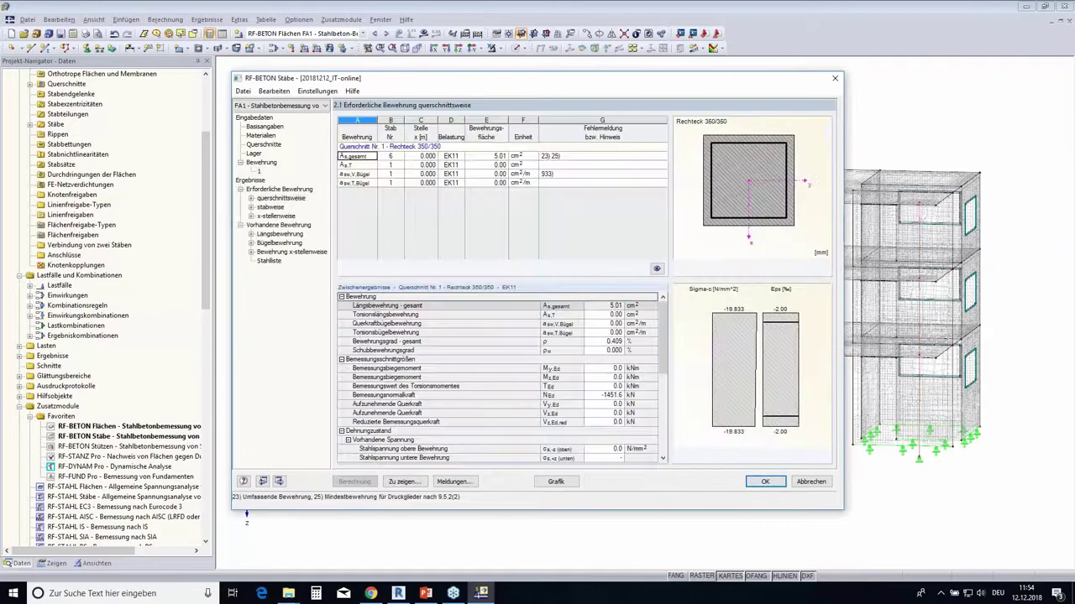
Inspect the provided 8 Ø12 longitudinal reinforcement and stirrup cage in 3D rendering, then exit the design module.
left_click(289, 235)
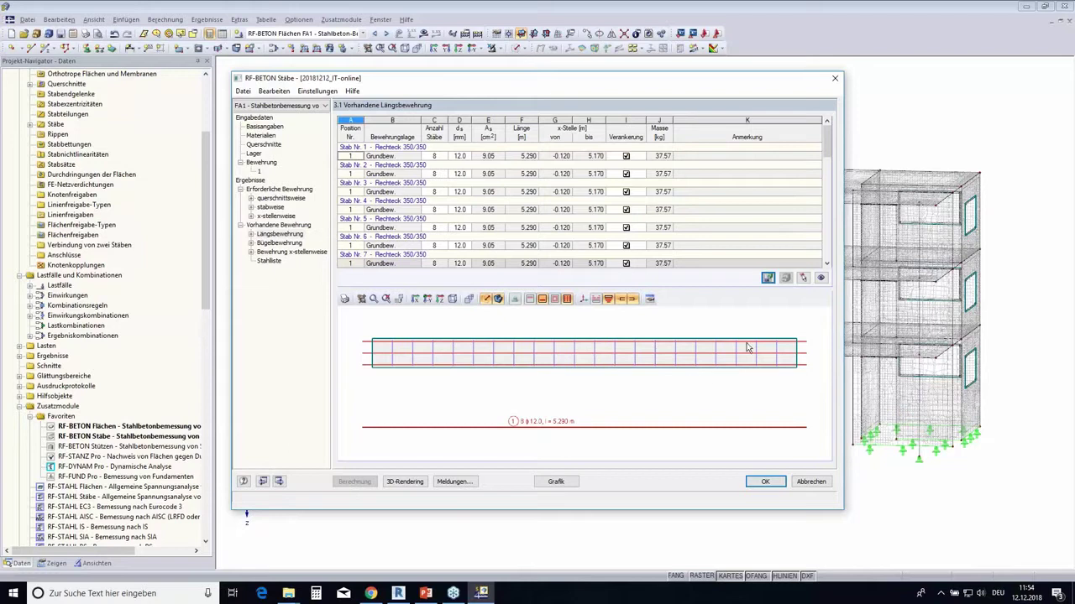
mouse_move(784, 356)
middle_mouse_down("ctrl")
mouse_move(631, 379)
mouse_move(669, 420)
middle_mouse_up("ctrl")
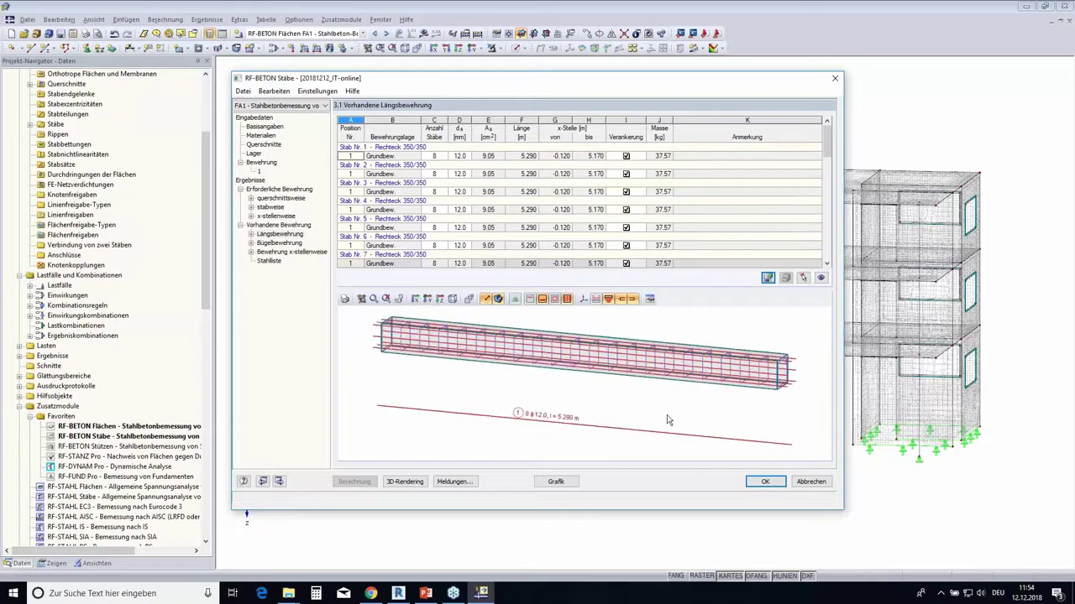
left_click(410, 482)
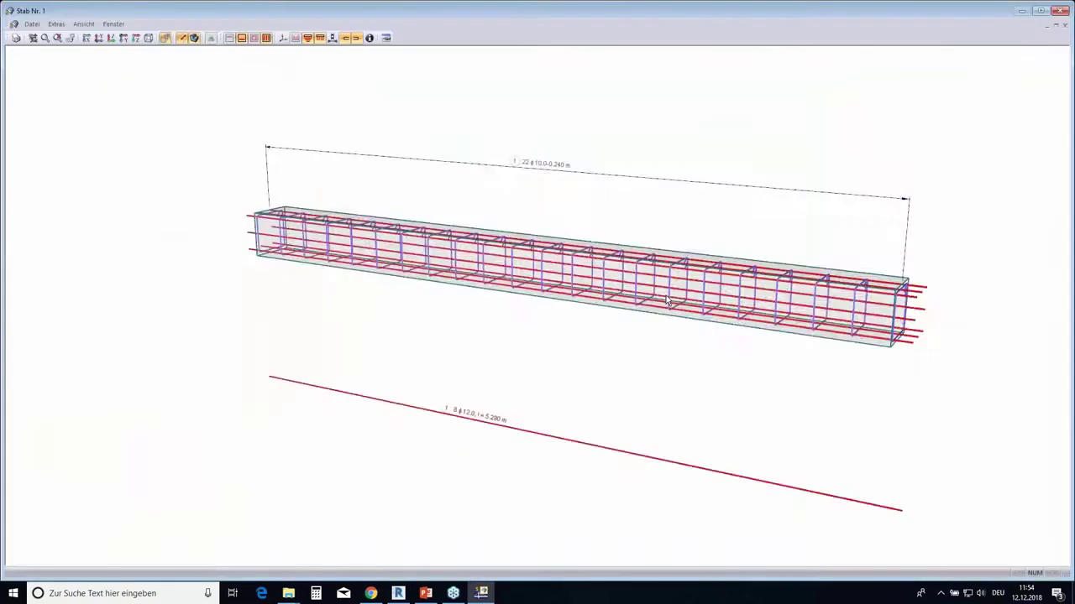
mouse_move(410, 482)
middle_mouse_down("ctrl")
mouse_move(670, 319)
mouse_move(731, 159)
middle_mouse_up("ctrl")
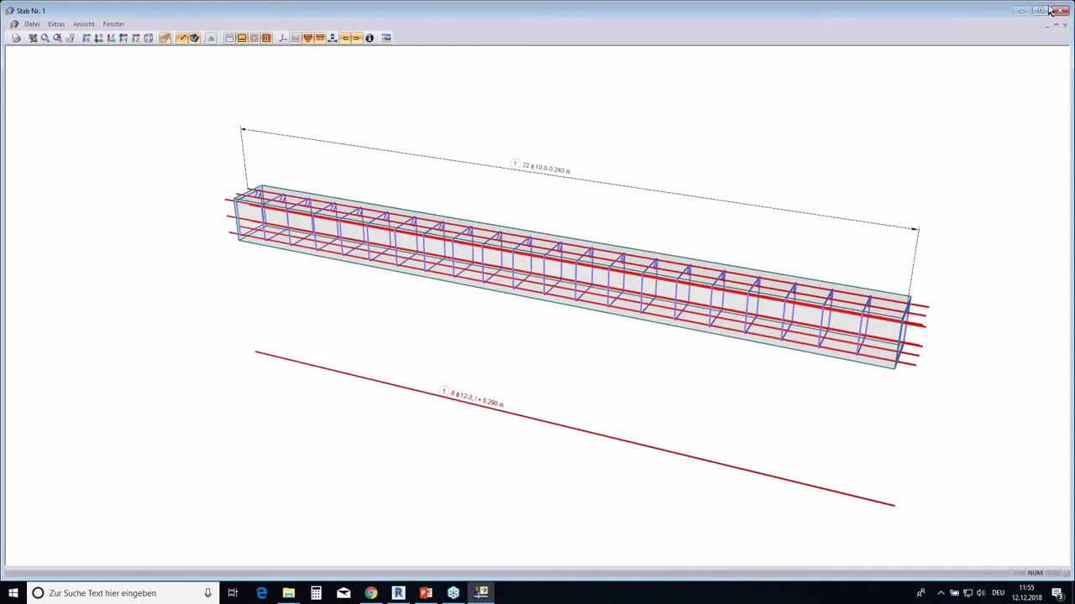
left_click(1054, 10)
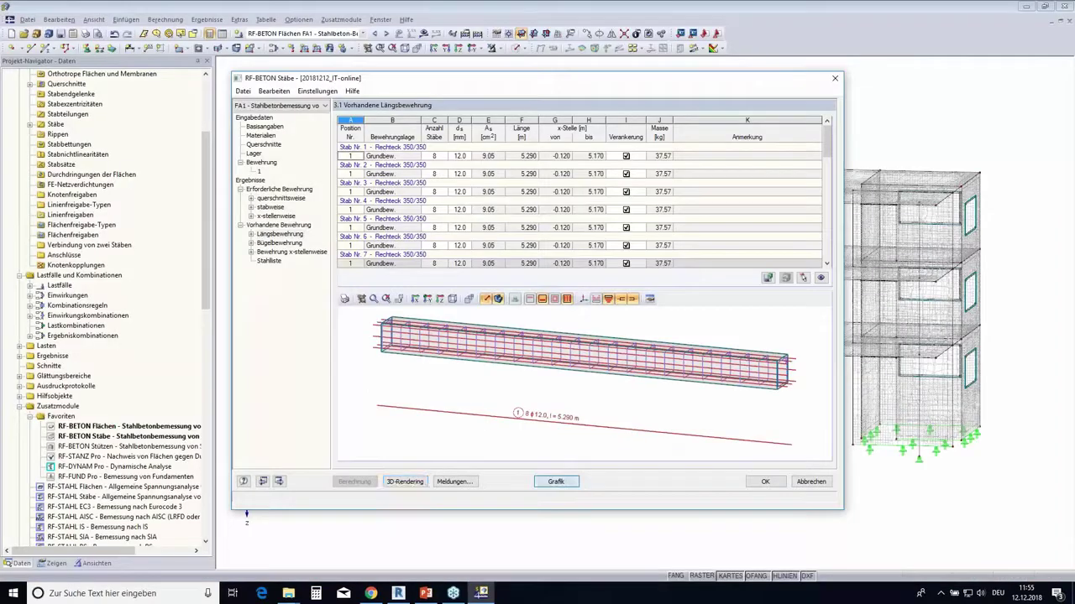
left_click(554, 483)
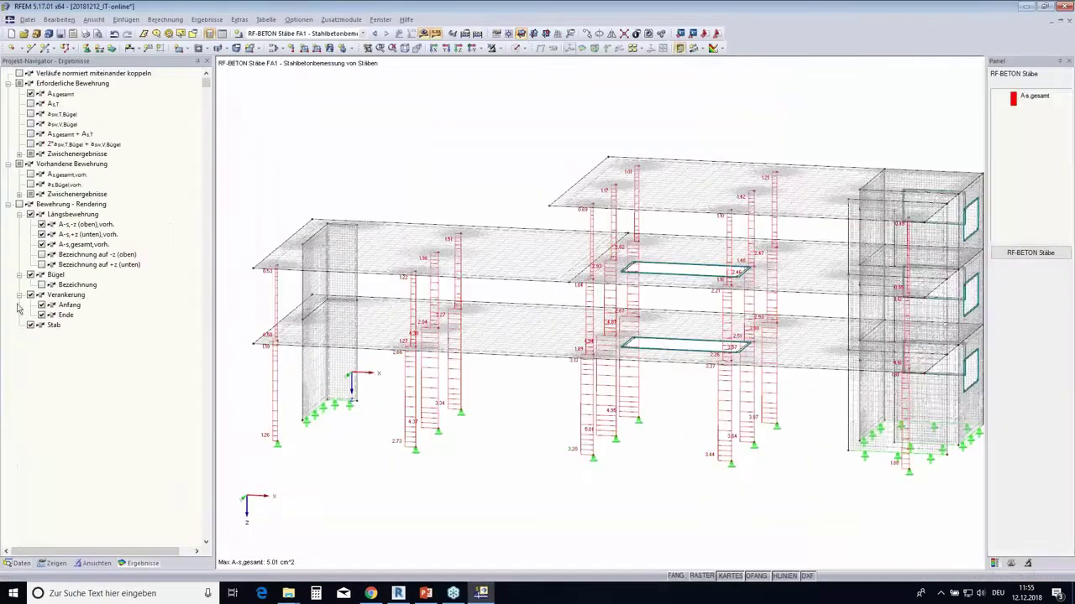
Show the rendered column reinforcement, save the RFEM model with its results, and switch to Revit.
left_click(29, 204)
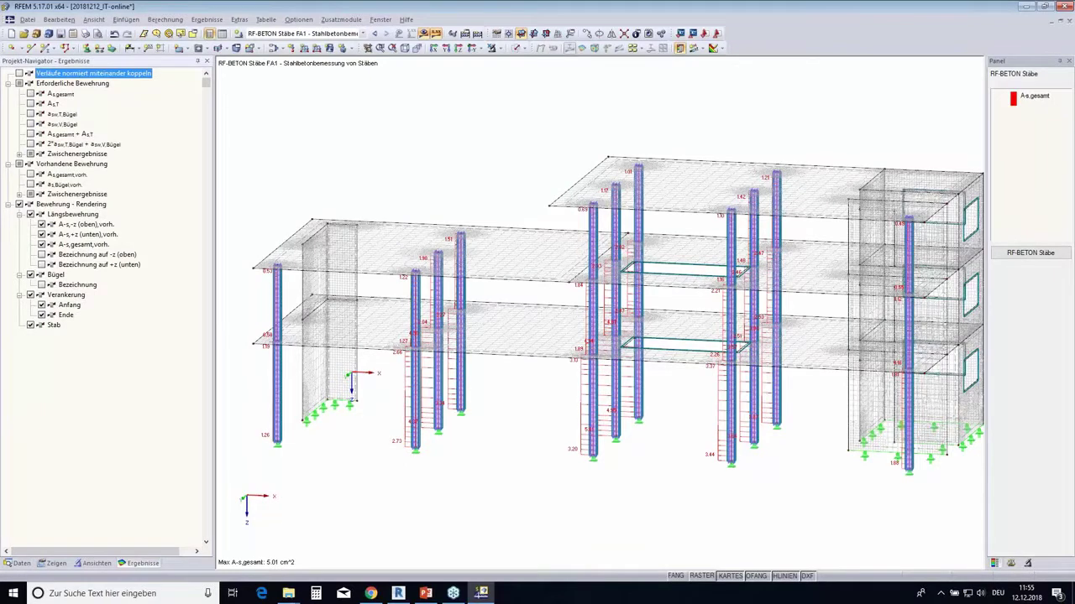
scroll(446, 144, "down", 3)
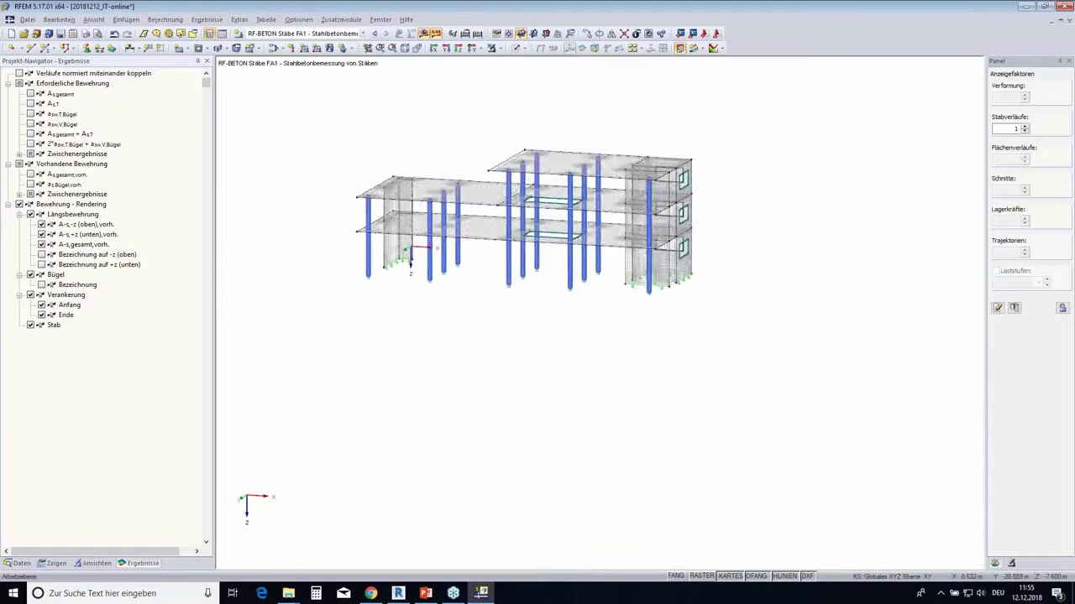
scroll(389, 168, "up", 1)
scroll(529, 195, "up", 1)
scroll(564, 387, "up", 1)
scroll(526, 294, "up", 1)
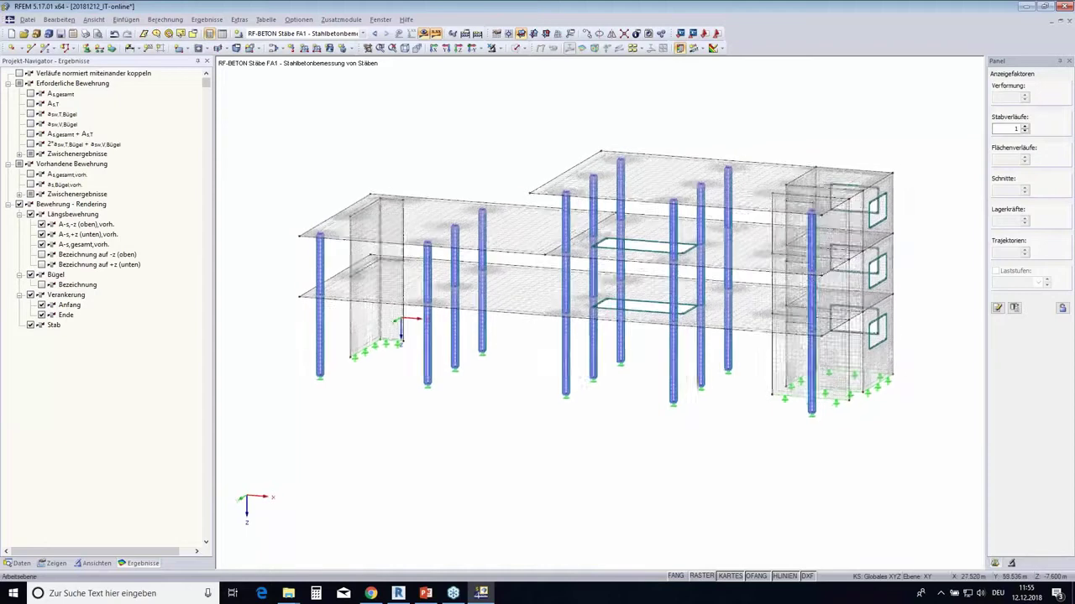
middle_click_drag(504, 407, 517, 407, "ctrl")
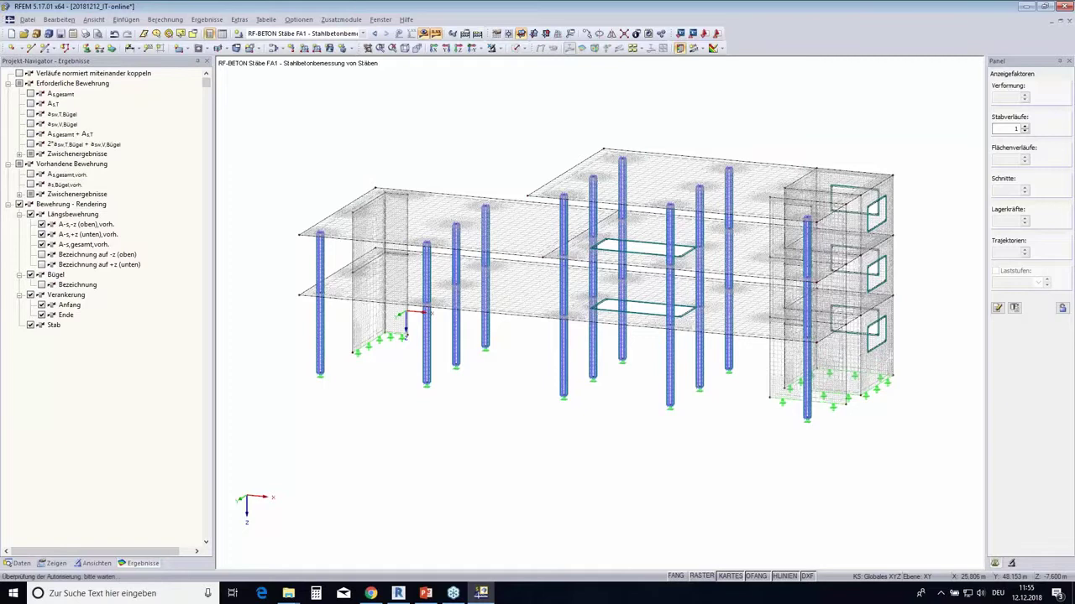
key("ctrl+s")
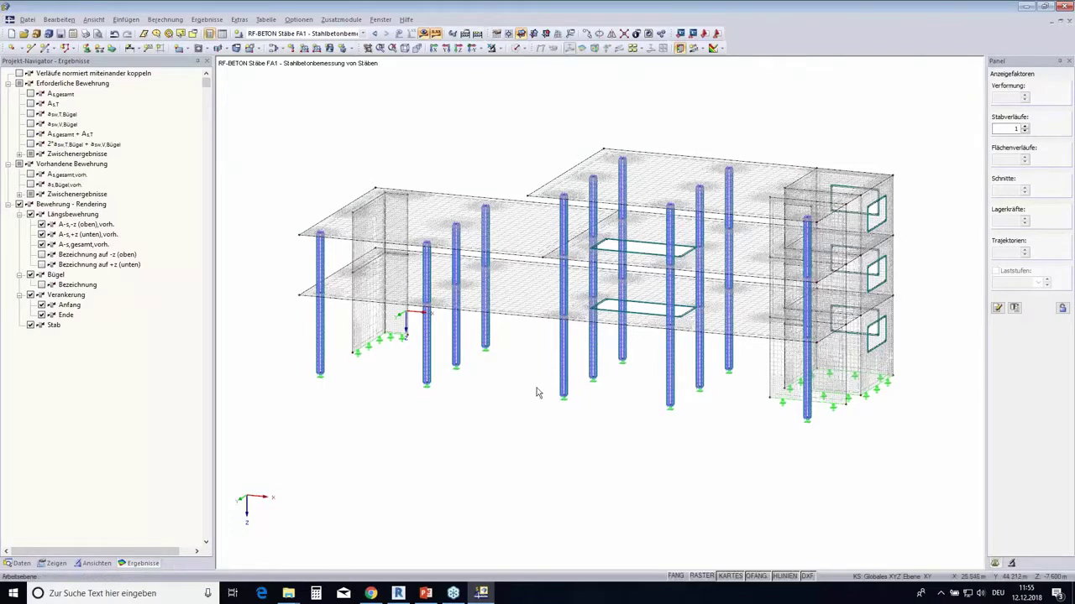
left_click(396, 595)
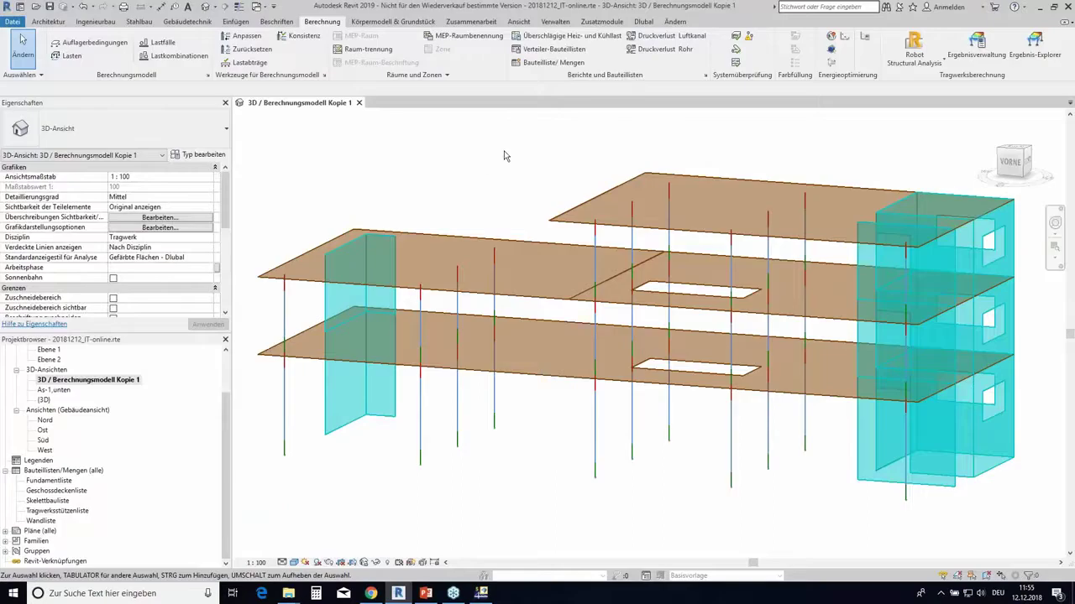
In the Dlubal Link import dialog, enable Bewehrungen übernehmen under the reinforcement import settings.
left_click(643, 22)
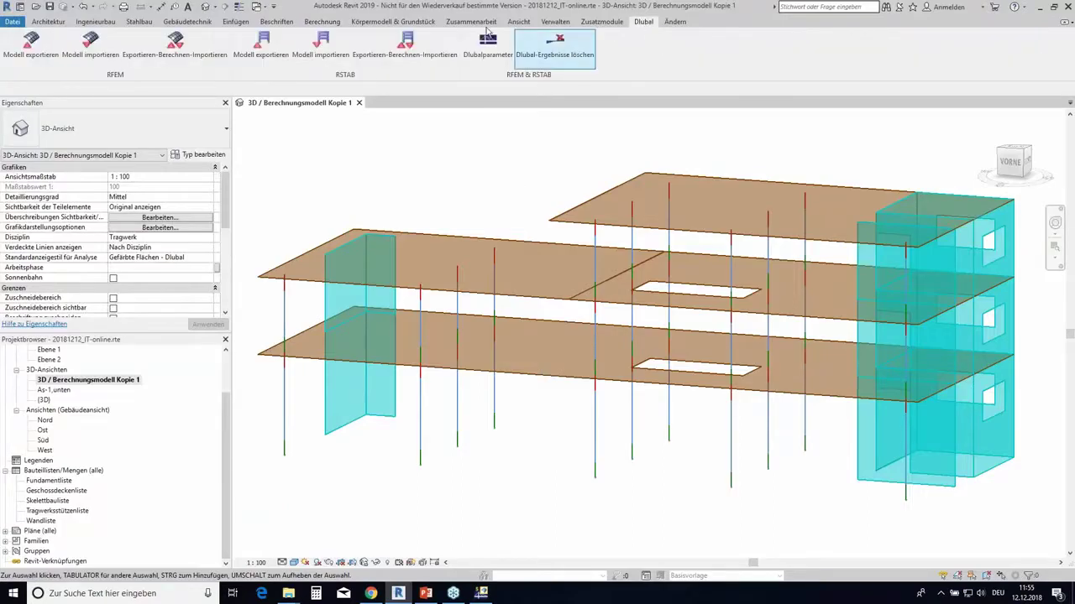
left_click(101, 63)
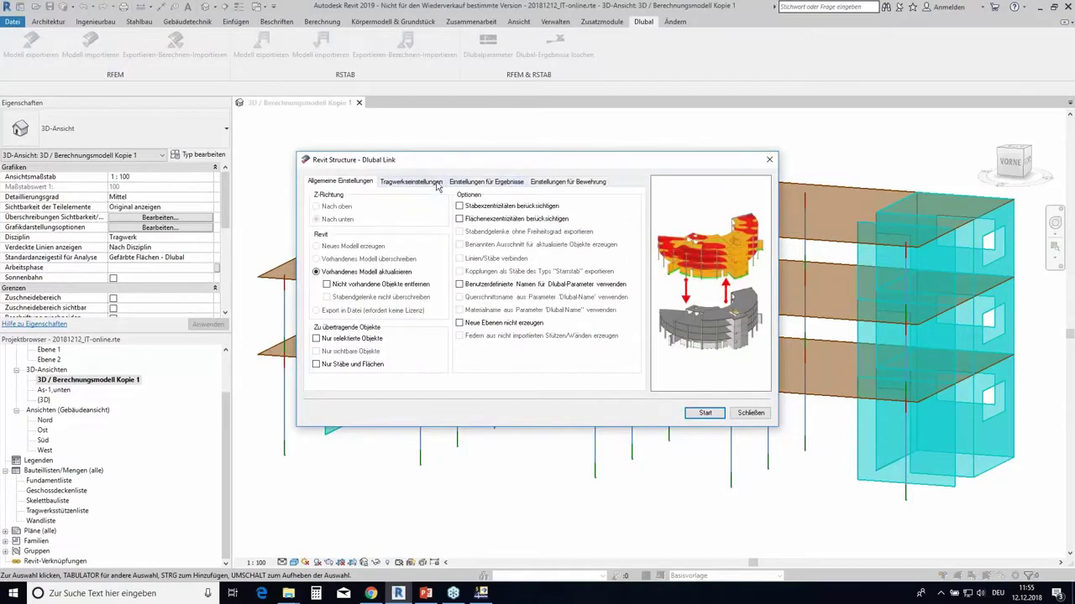
left_click(433, 183)
left_click(464, 183)
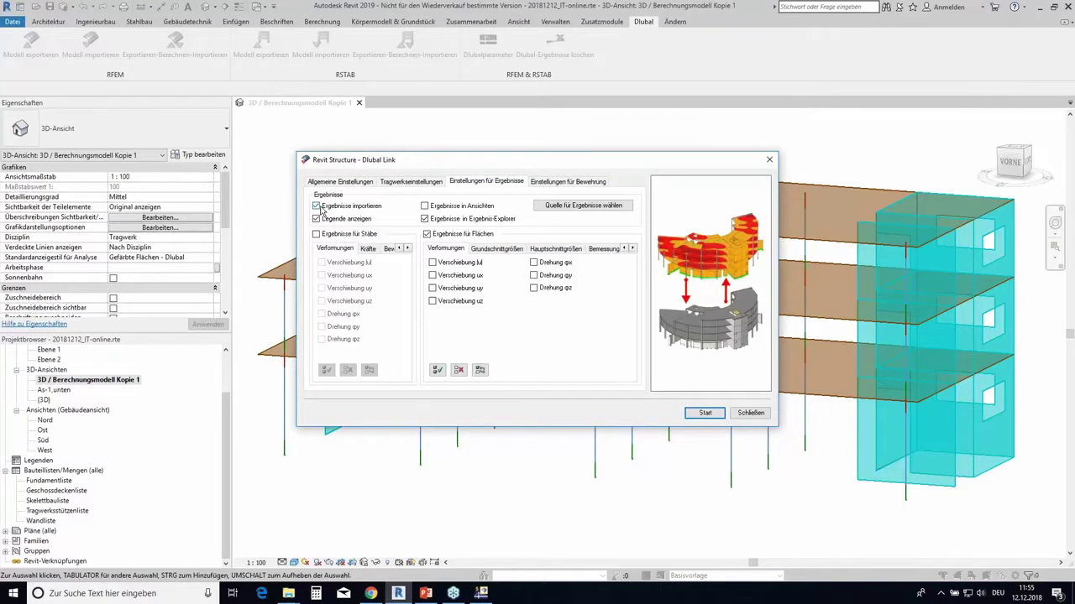
left_click(564, 181)
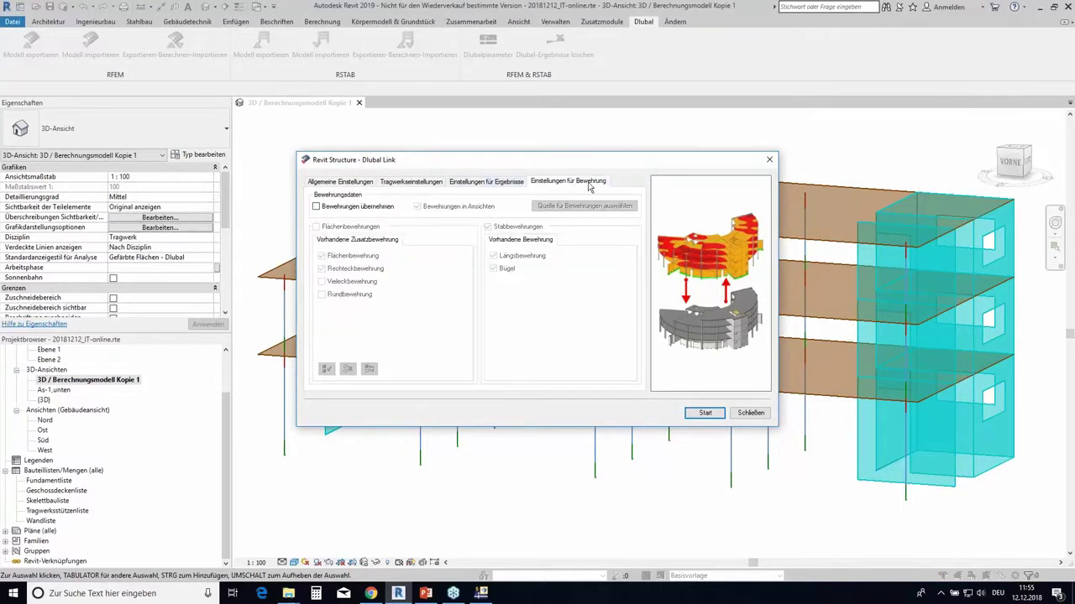
left_click(346, 209)
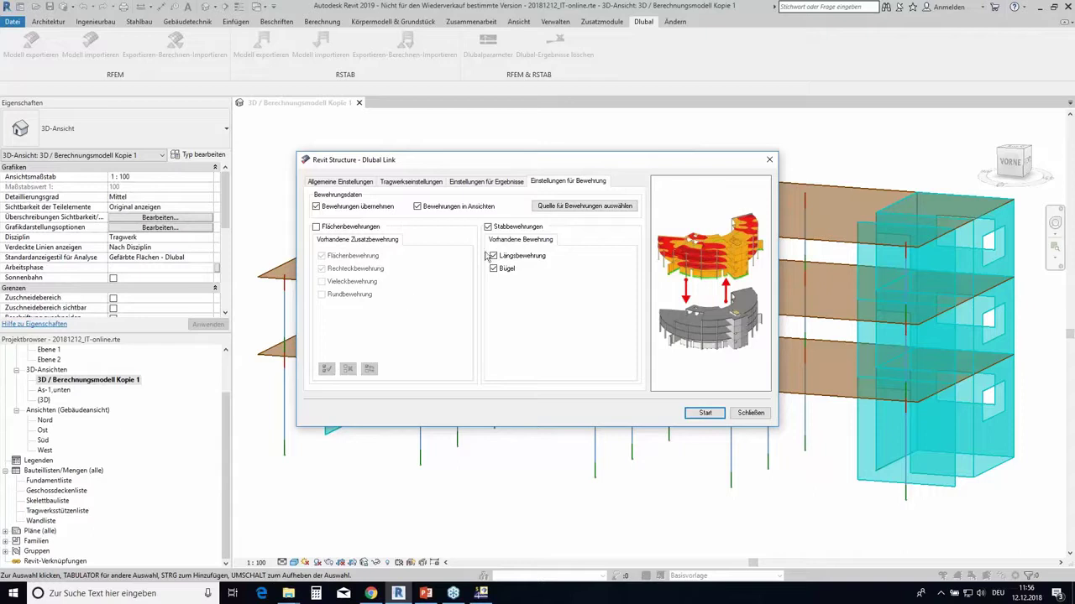
Run the RFEM import and close the Übernehmen von RFEM log.
left_click(705, 413)
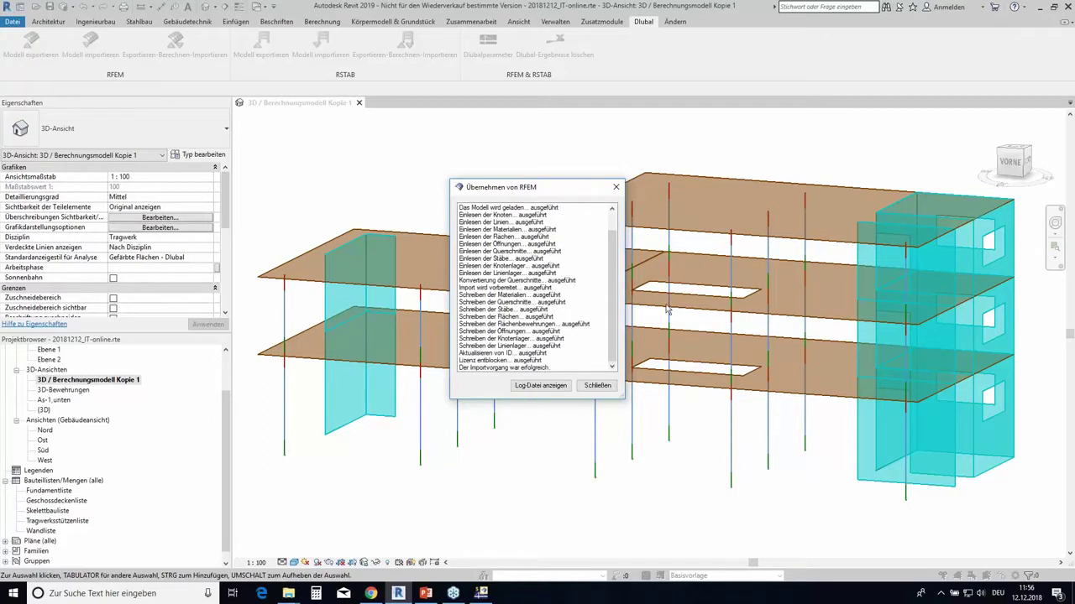
left_click(600, 395)
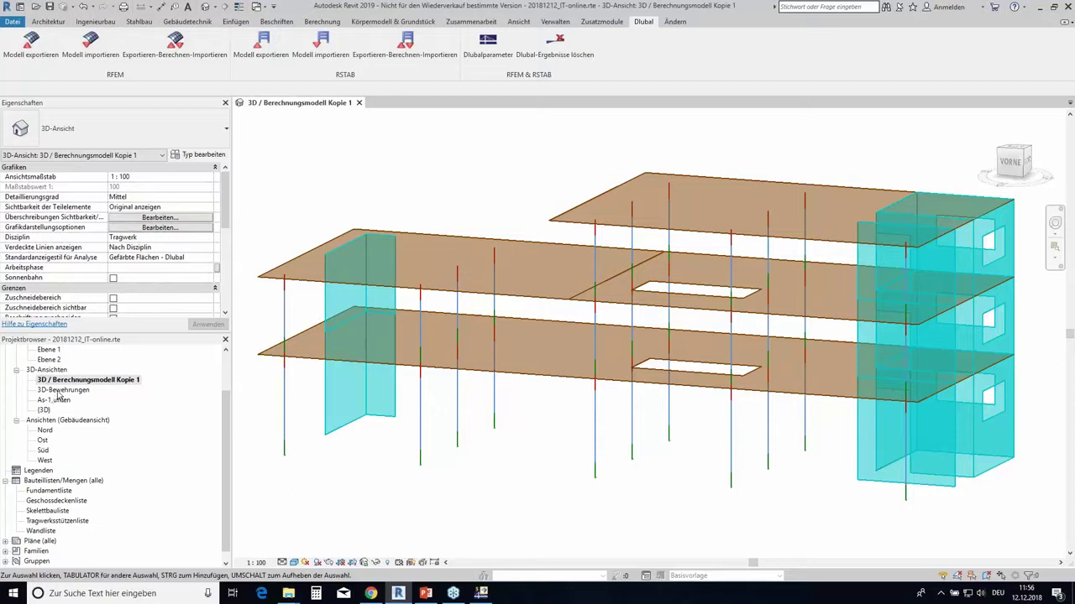
Open the 3D-Bewehrungen view, close the analytical model view, and zoom in on the column rebar cages.
double_click(58, 390)
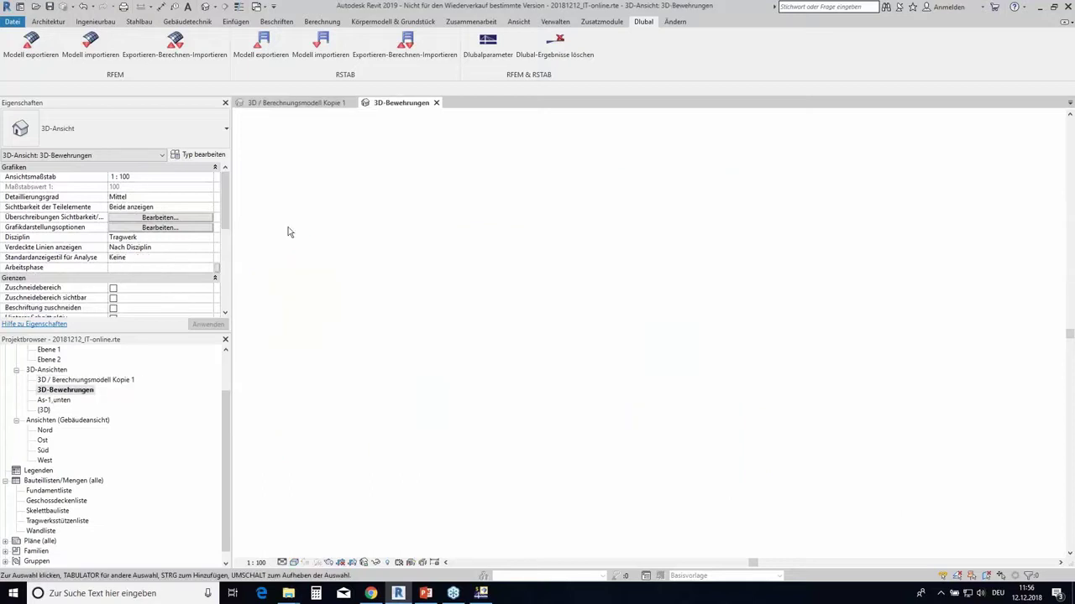
left_click(351, 102)
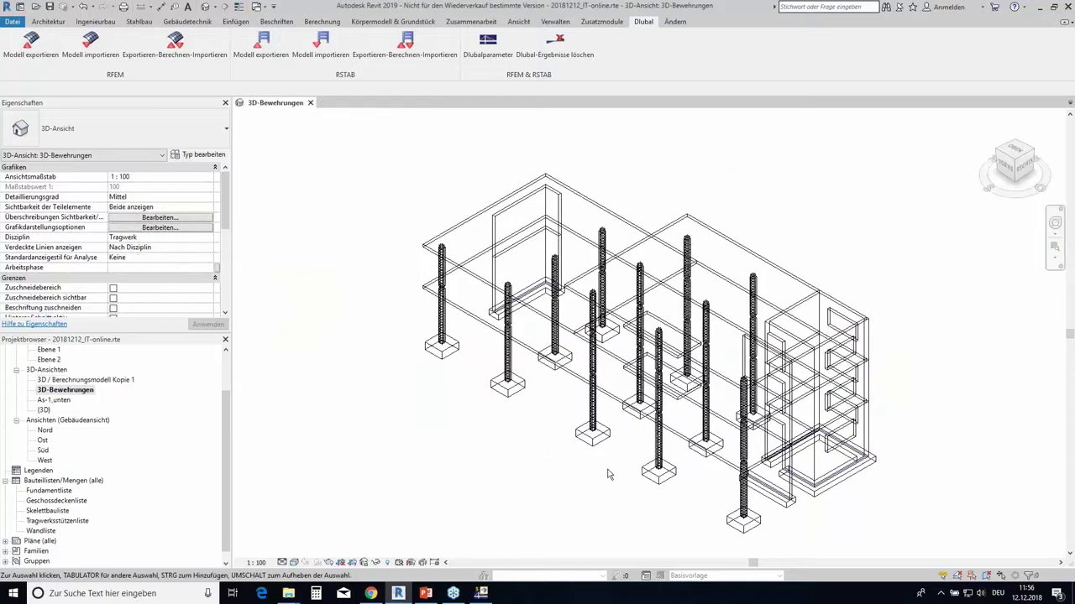
mouse_move(609, 475)
middle_mouse_down("shift")
mouse_move(688, 415)
mouse_move(567, 401)
mouse_move(556, 467)
middle_mouse_up("shift")
scroll(567, 401, "up", 3)
scroll(567, 402, "up", 3)
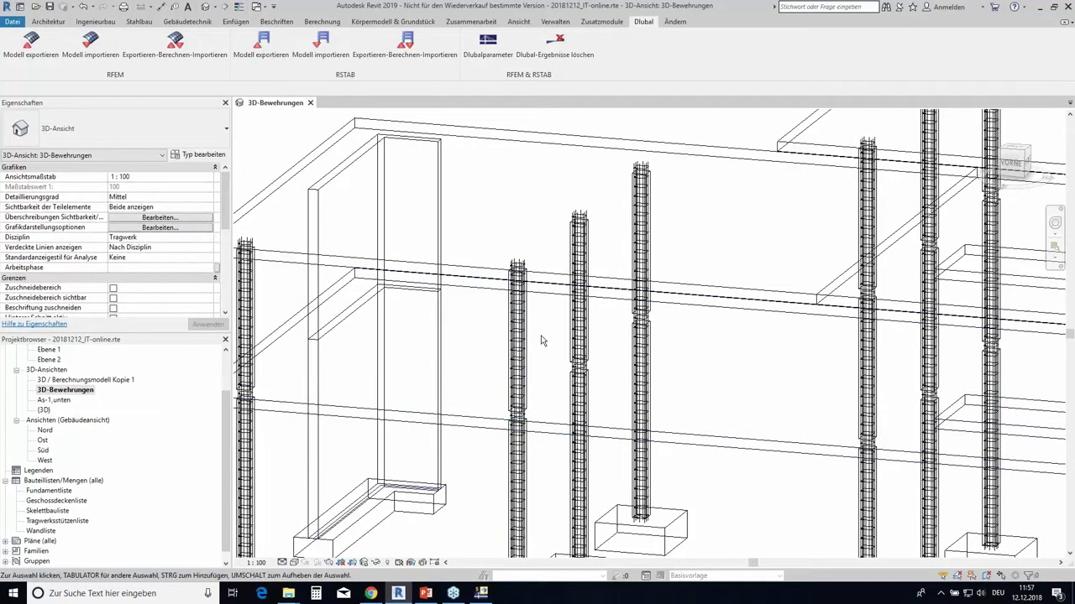
middle_click_drag(542, 340, 546, 317, "shift")
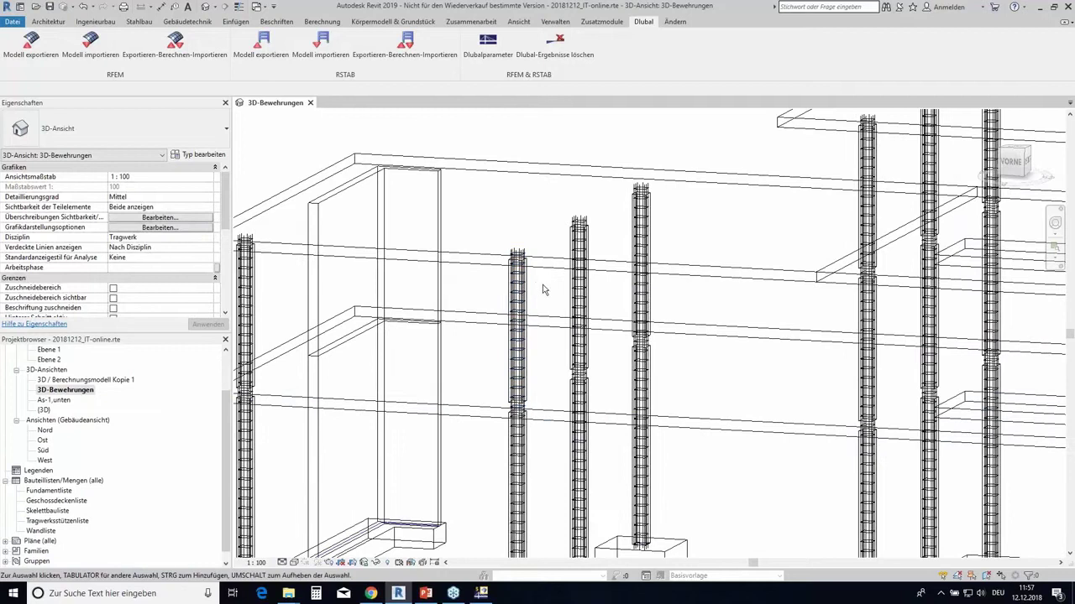
scroll(537, 288, "up", 3)
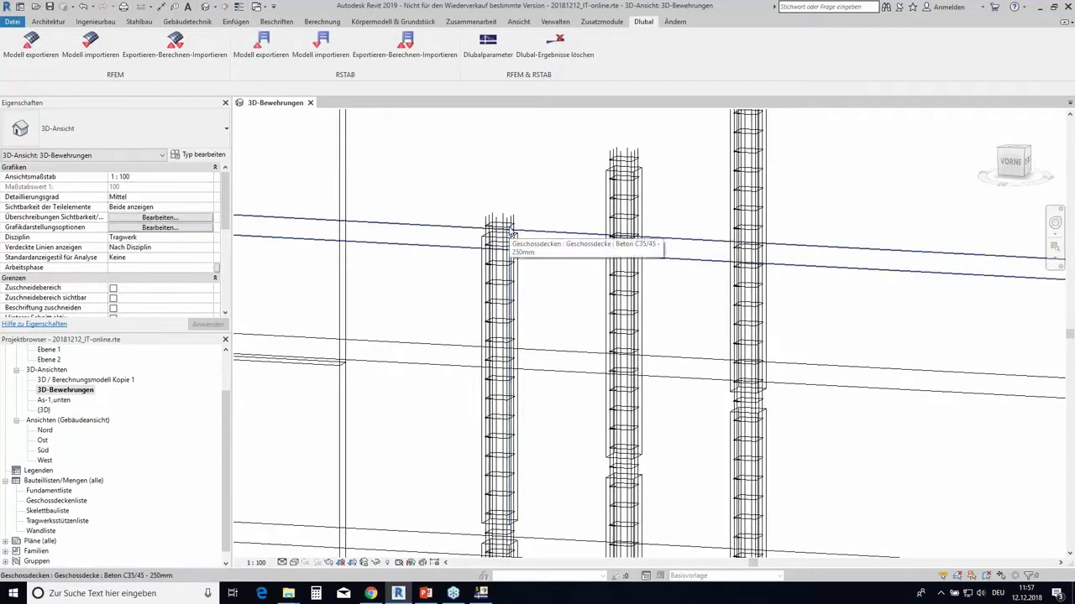
scroll(507, 234, "up", 3)
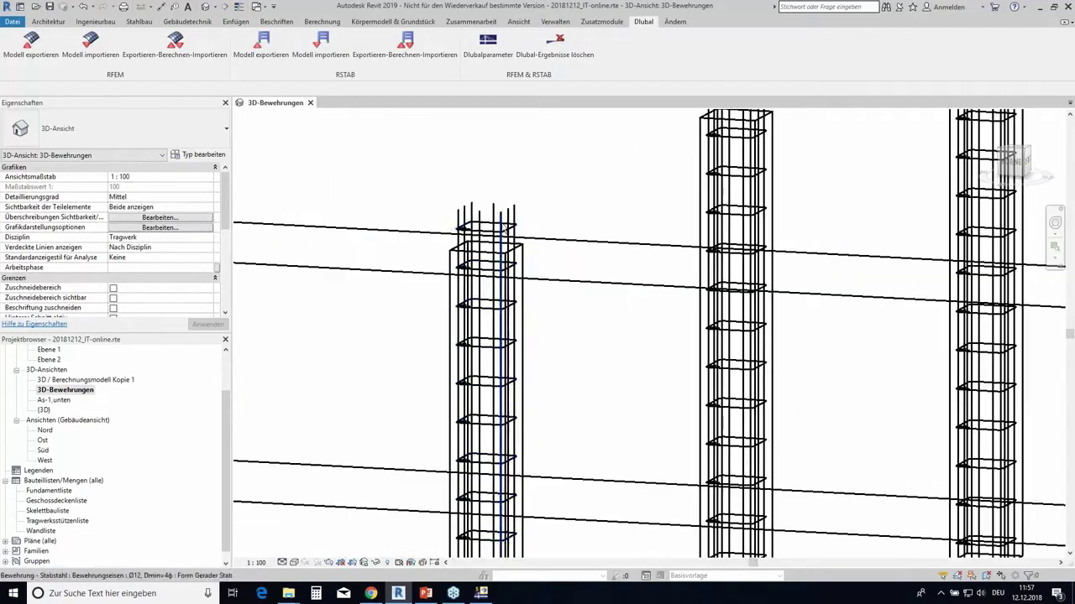
Change the left column's stirrup set Menge from 17 to 25 in Properties.
left_click(488, 236)
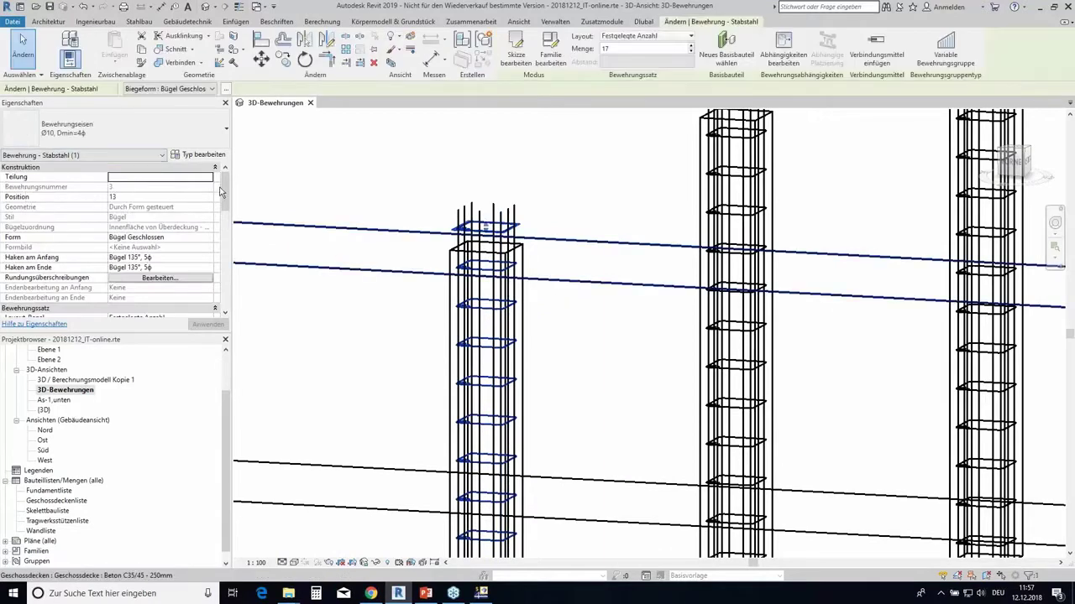
scroll(221, 191, "down", 3)
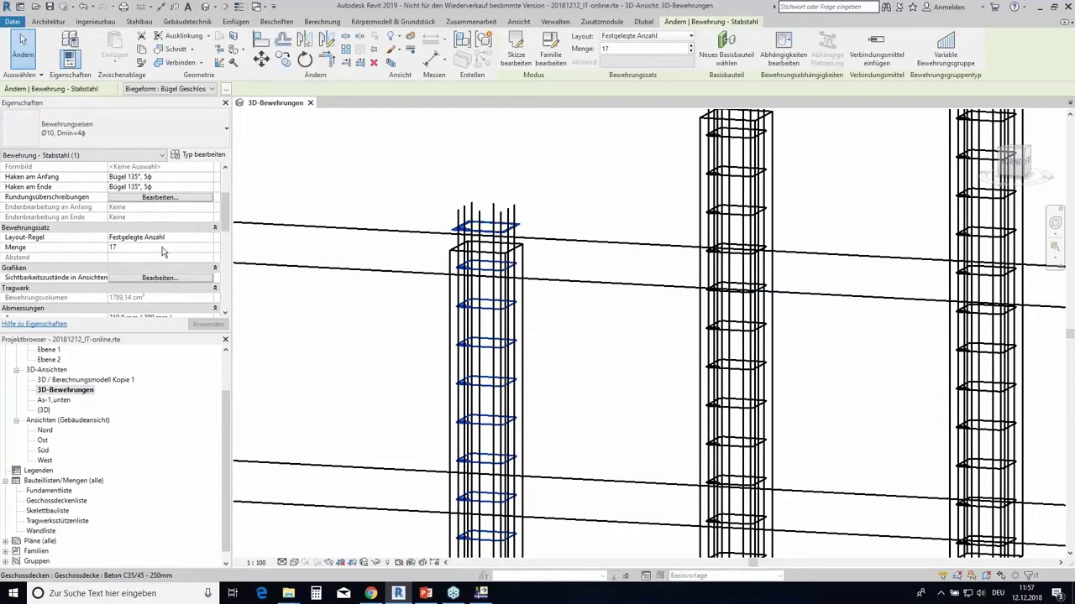
left_click(162, 248)
type("25")
key("Return")
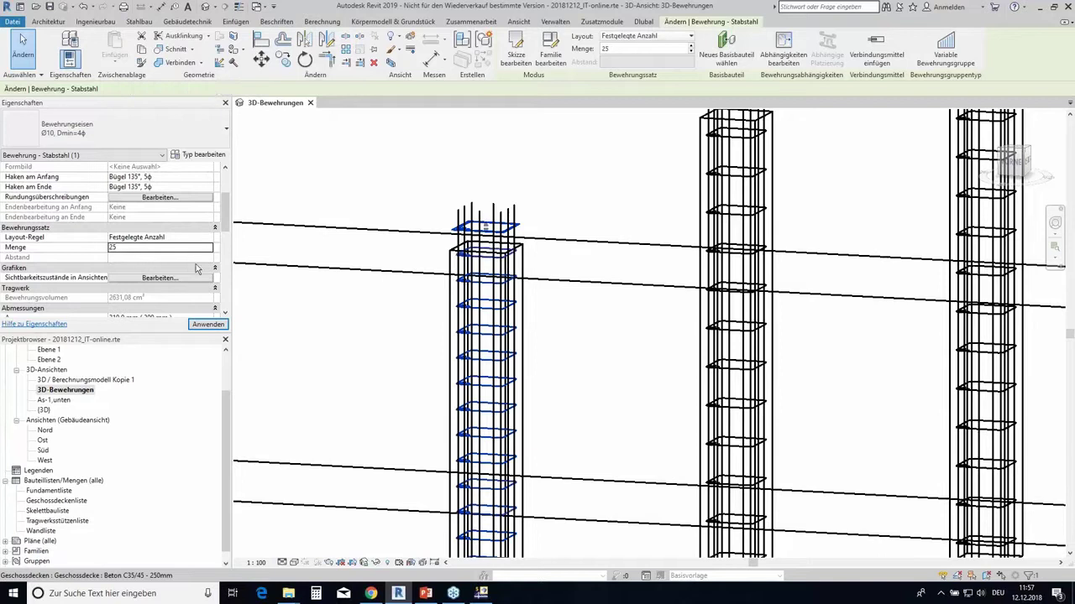
Replace the stirrup selection with the left column's six longitudinal bars.
left_click(356, 356)
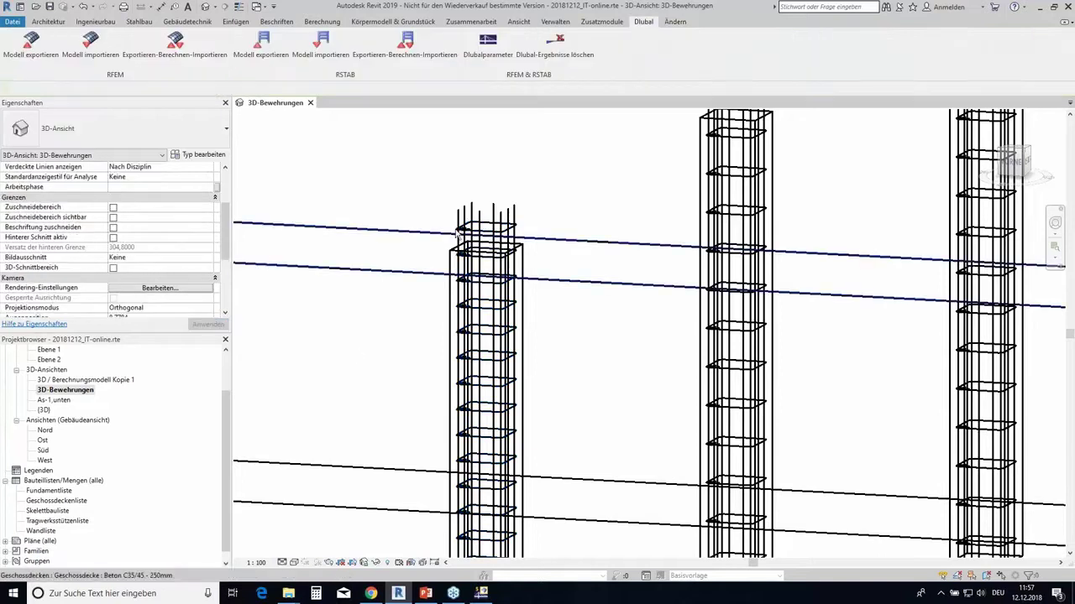
left_click(461, 219)
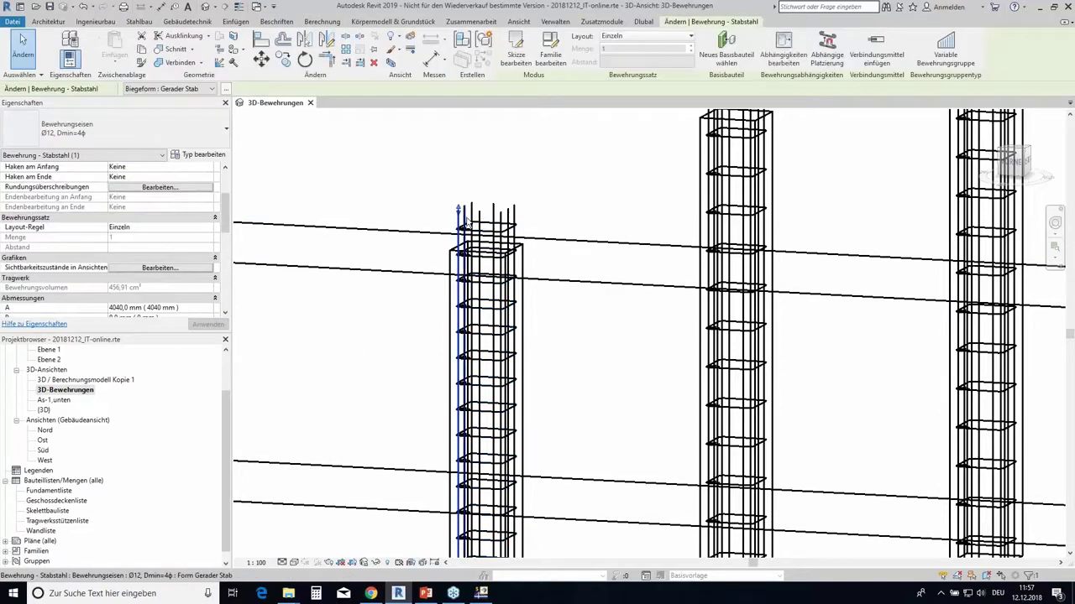
left_click(489, 215, "ctrl")
left_click(503, 220, "ctrl")
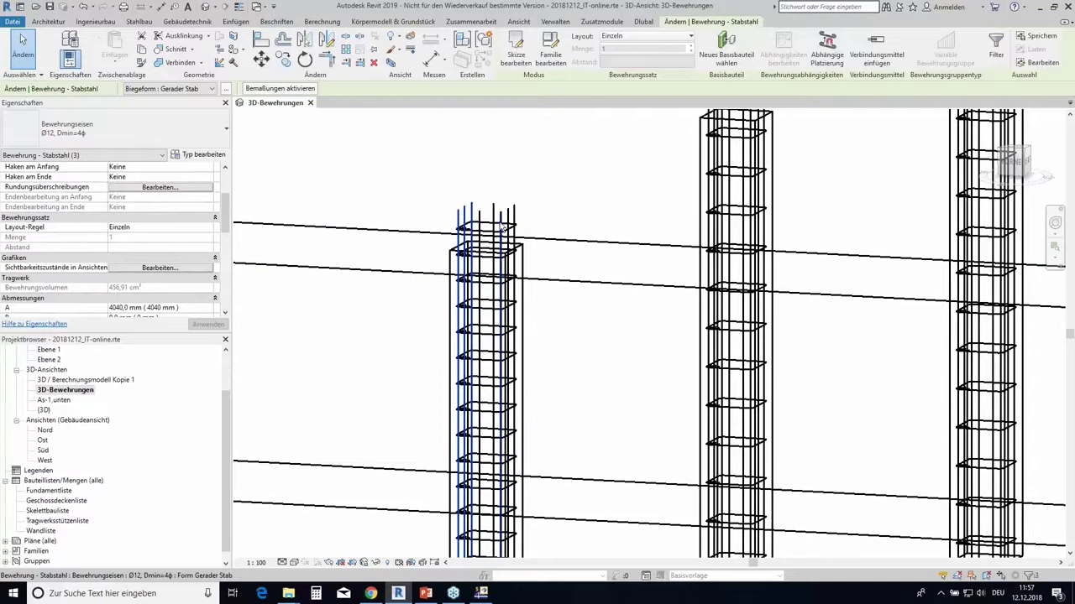
left_click(508, 219, "ctrl")
left_click(516, 217, "ctrl")
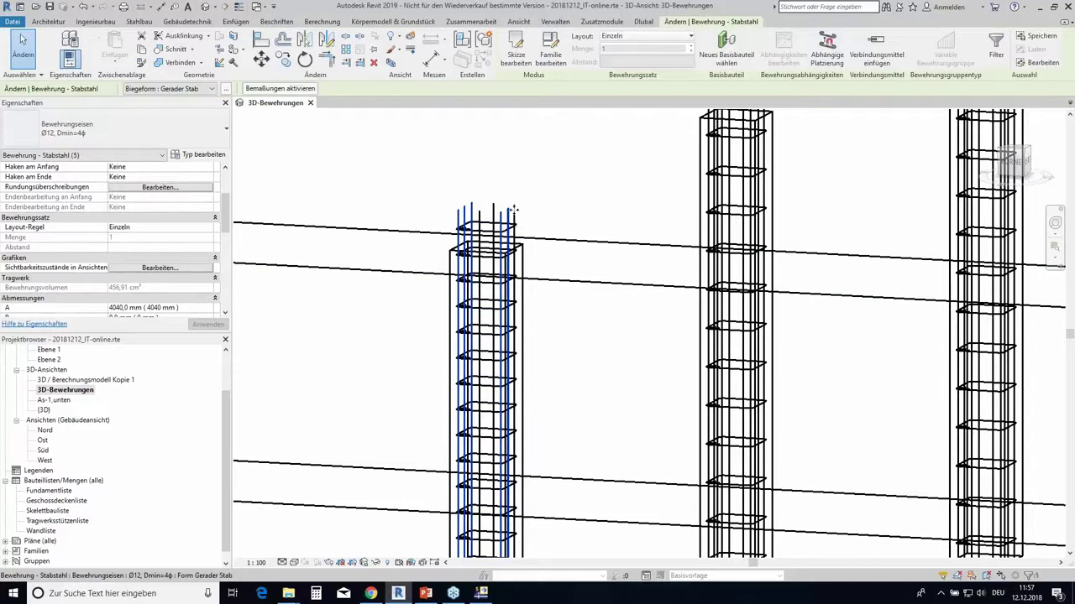
left_click(453, 268, "ctrl")
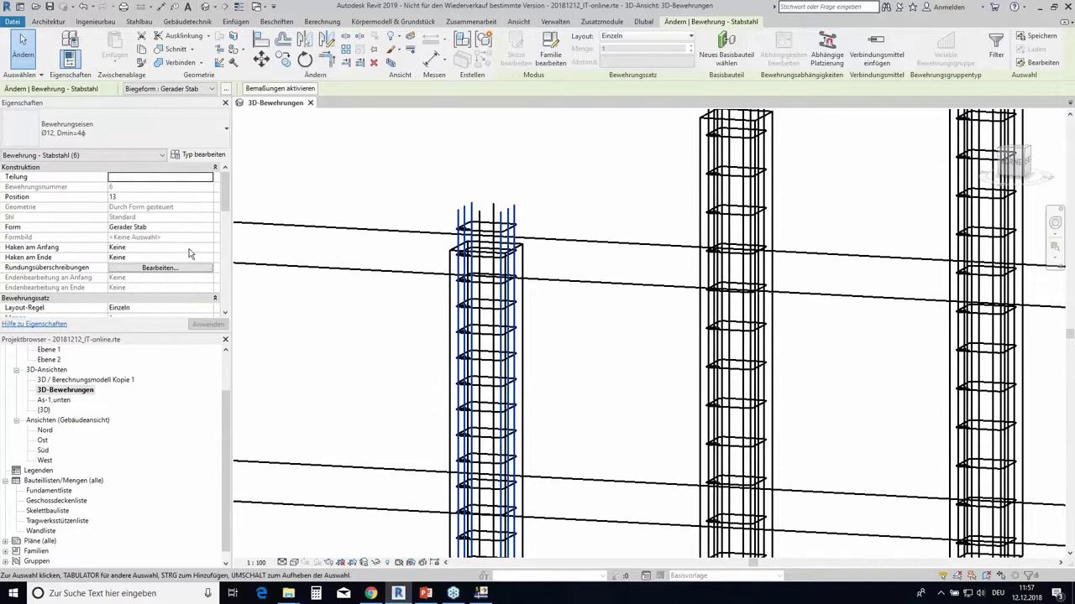
Apply Standard 90°, 5ϕ hooks at both start and end of the selected bars.
left_click(184, 248)
left_click(208, 248)
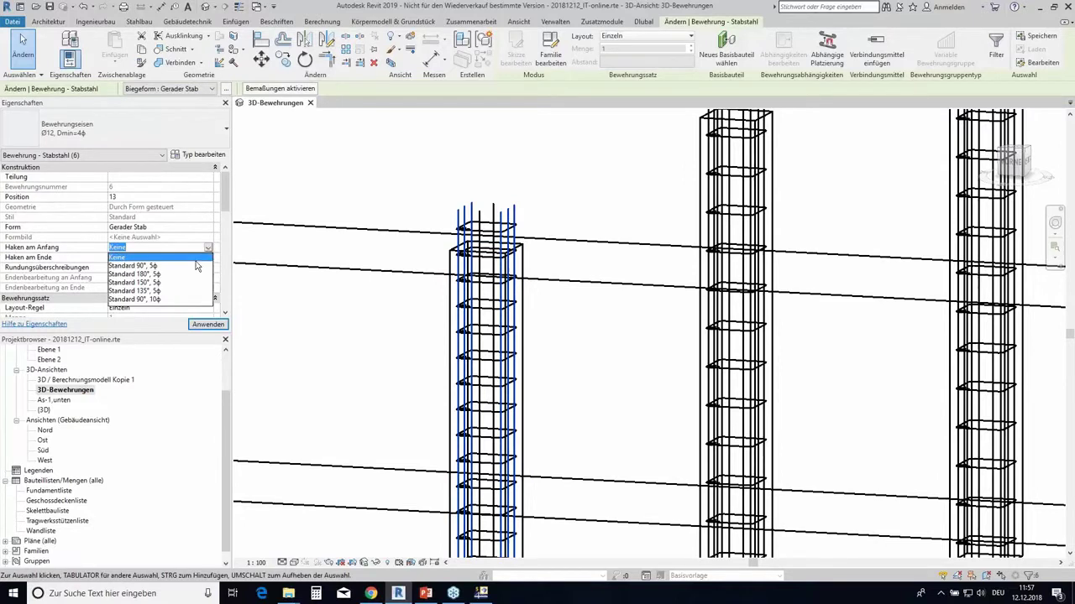
left_click(177, 267)
left_click(185, 257)
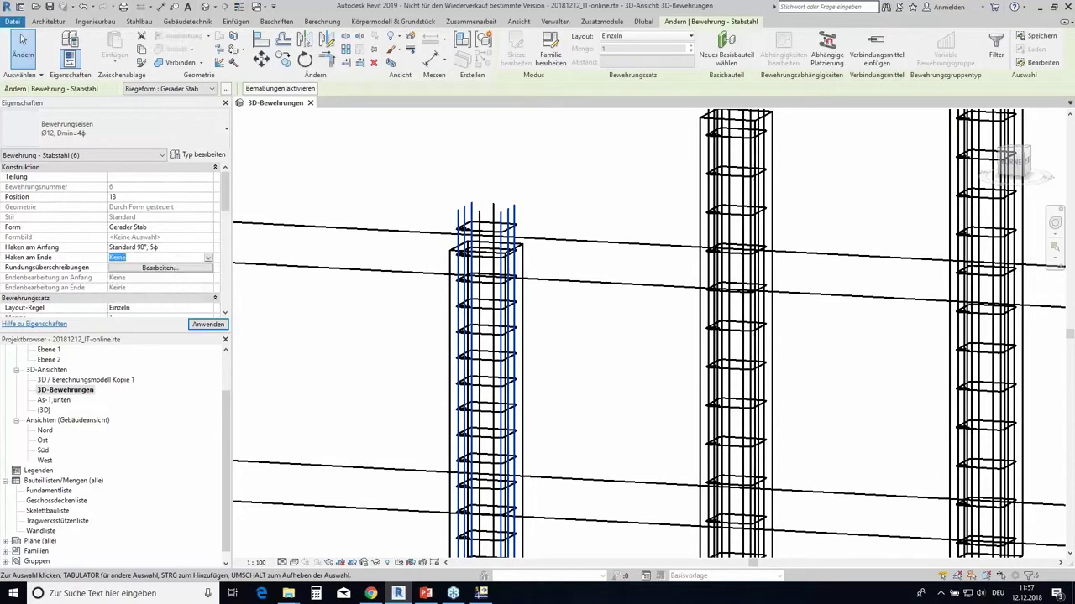
left_click(208, 258)
left_click(175, 277)
left_click(208, 325)
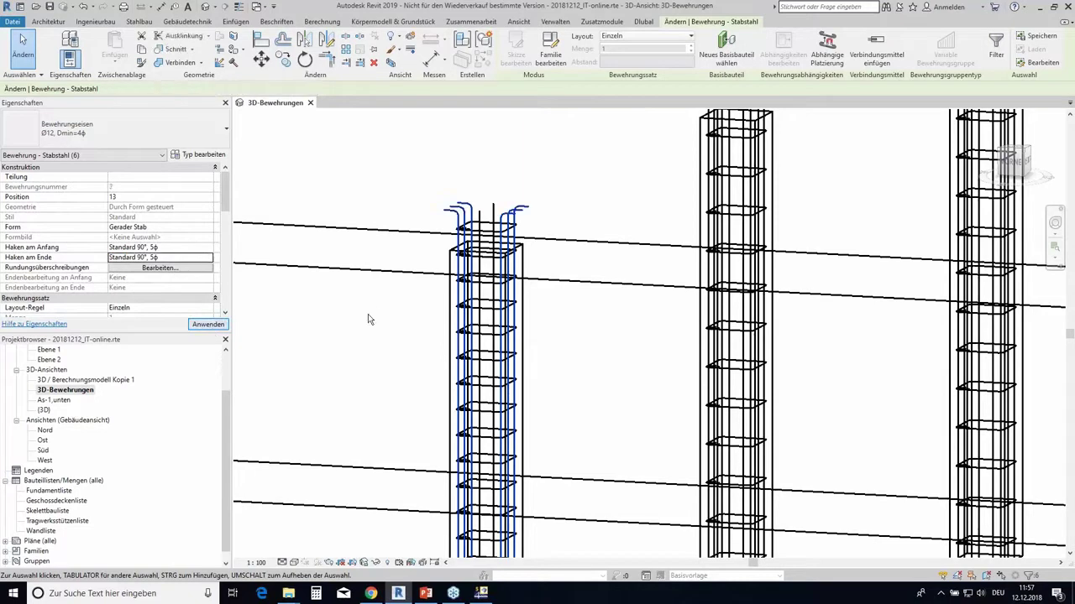
left_click(367, 336)
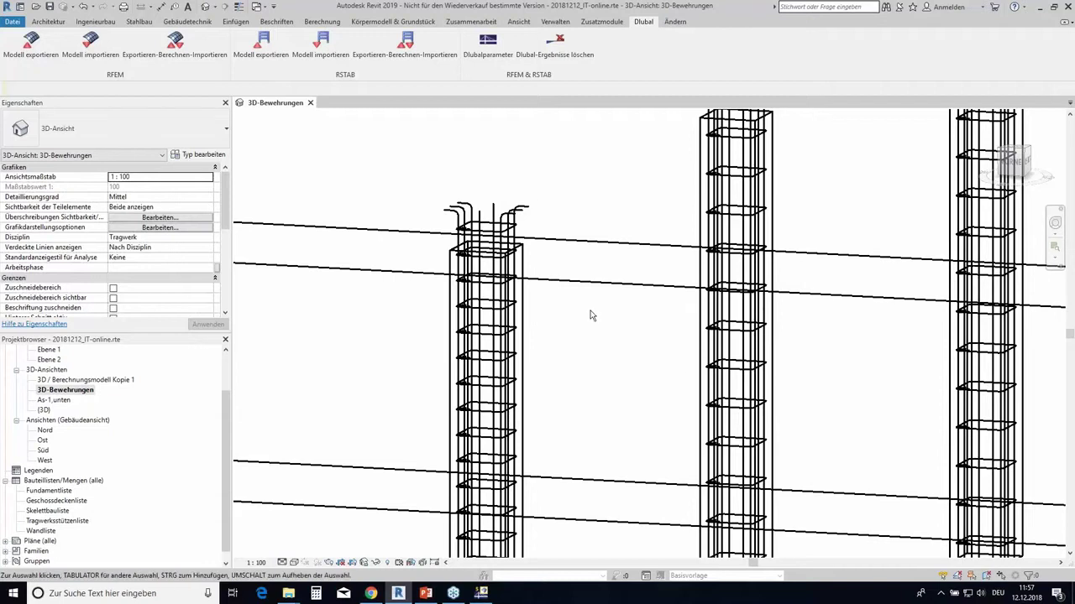
scroll(590, 315, "down", 3)
scroll(589, 315, "down", 2)
middle_click_drag(741, 454, 693, 450)
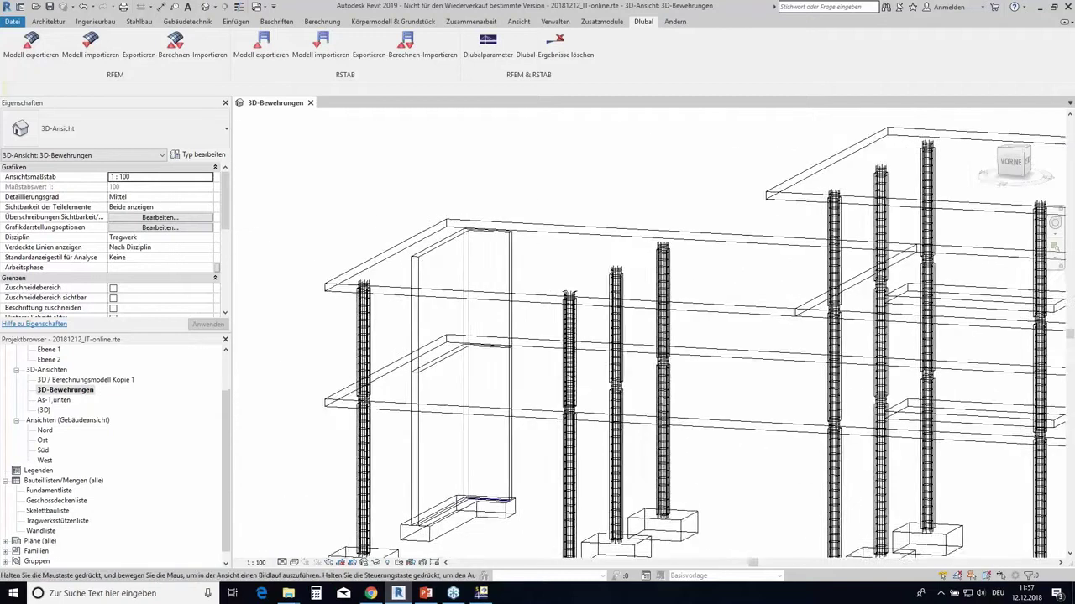
scroll(693, 449, "down", 1)
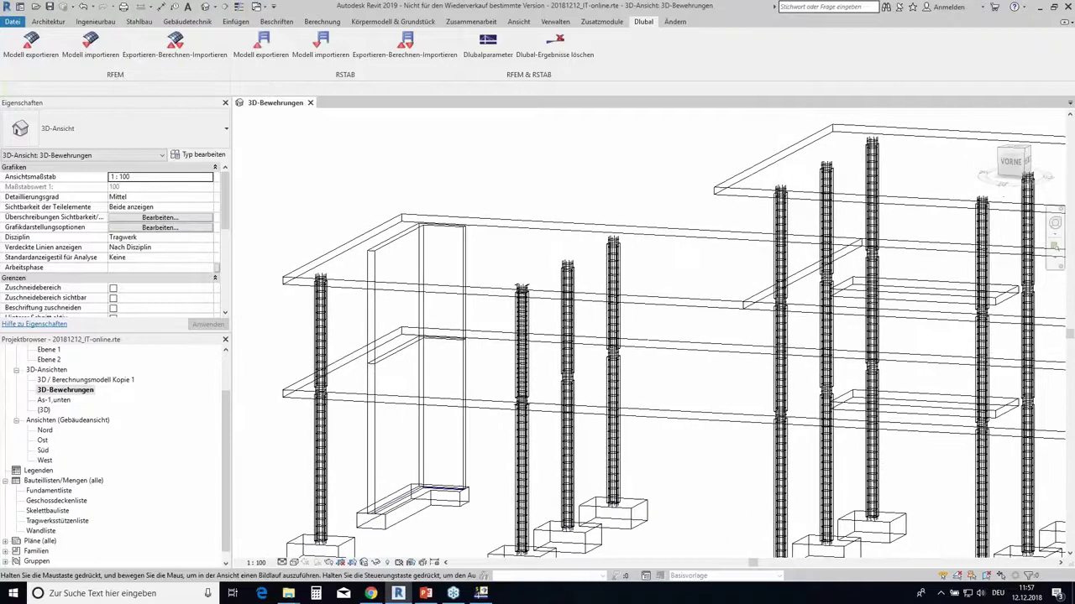